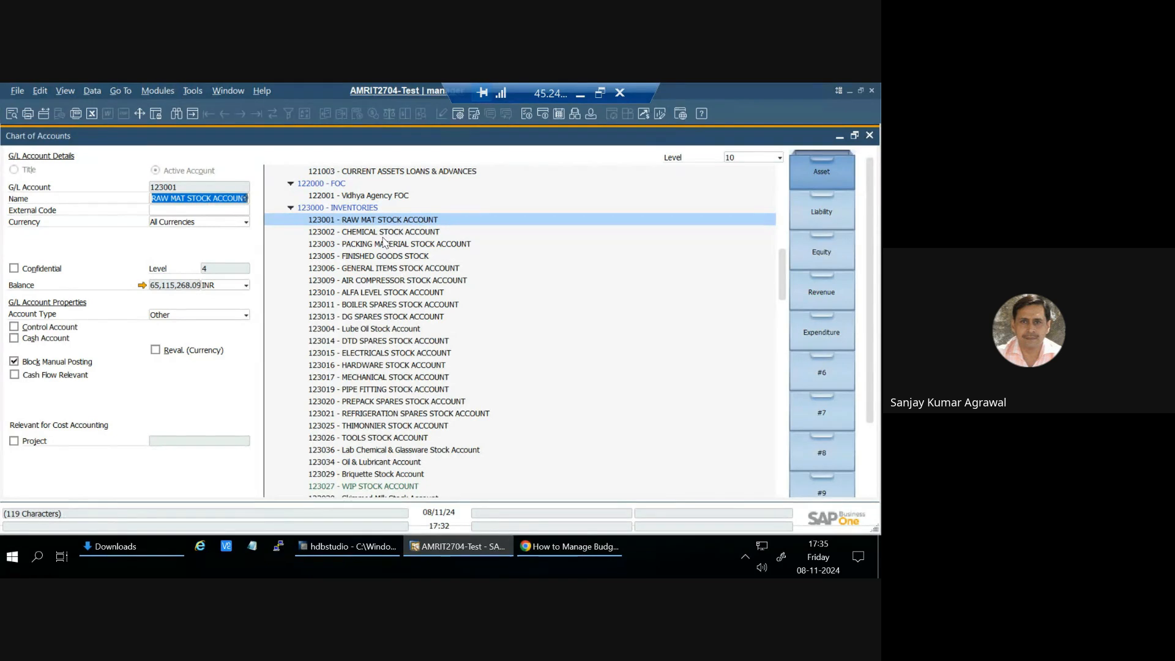
# Step: Review the individual stock accounts in the 123000 - INVENTORIES group, from Lube Oil through R&D
pyautogui.scroll(-2, 404, 419)
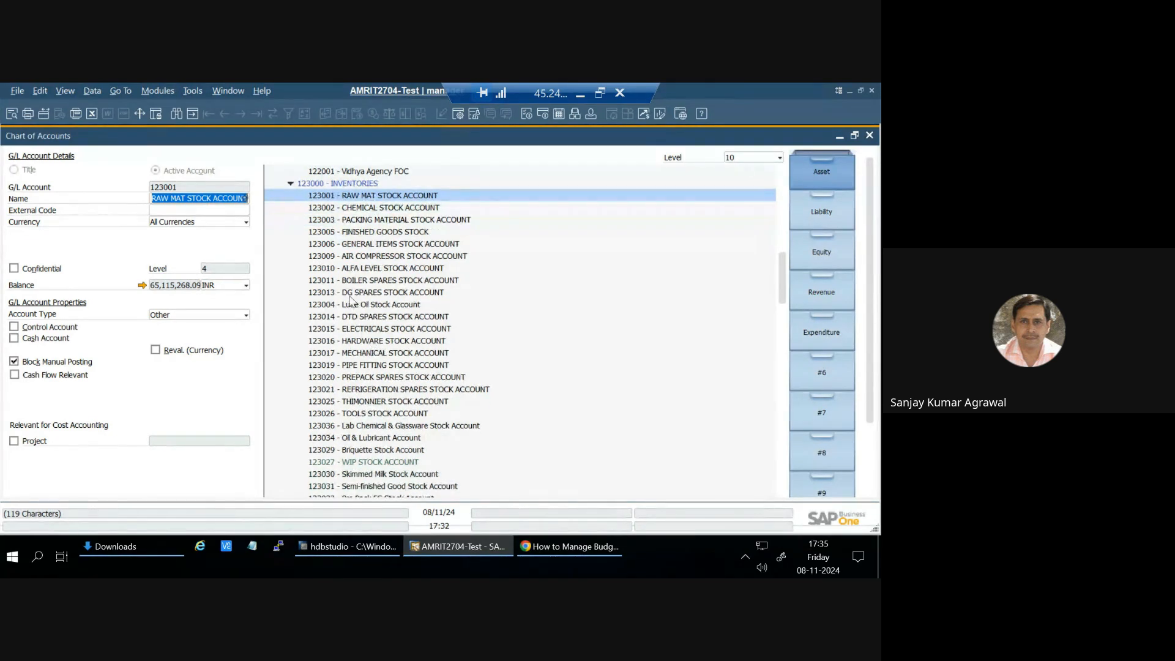
pyautogui.click(350, 304)
pyautogui.scroll(-2, 387, 370)
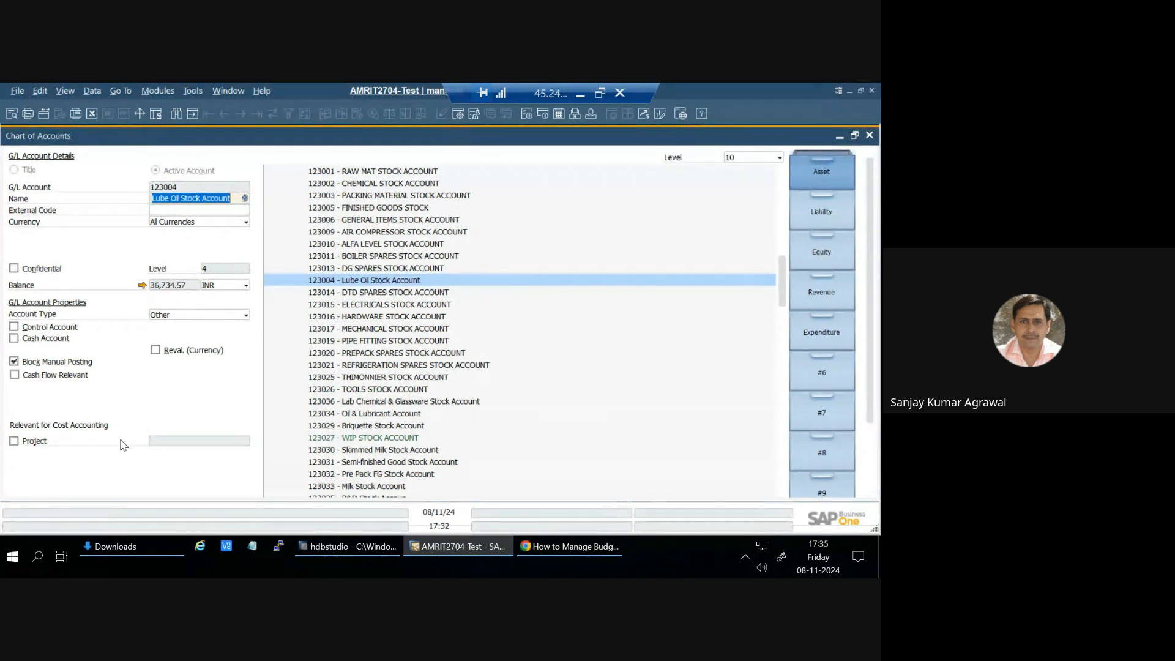
pyautogui.scroll(-3, 123, 445)
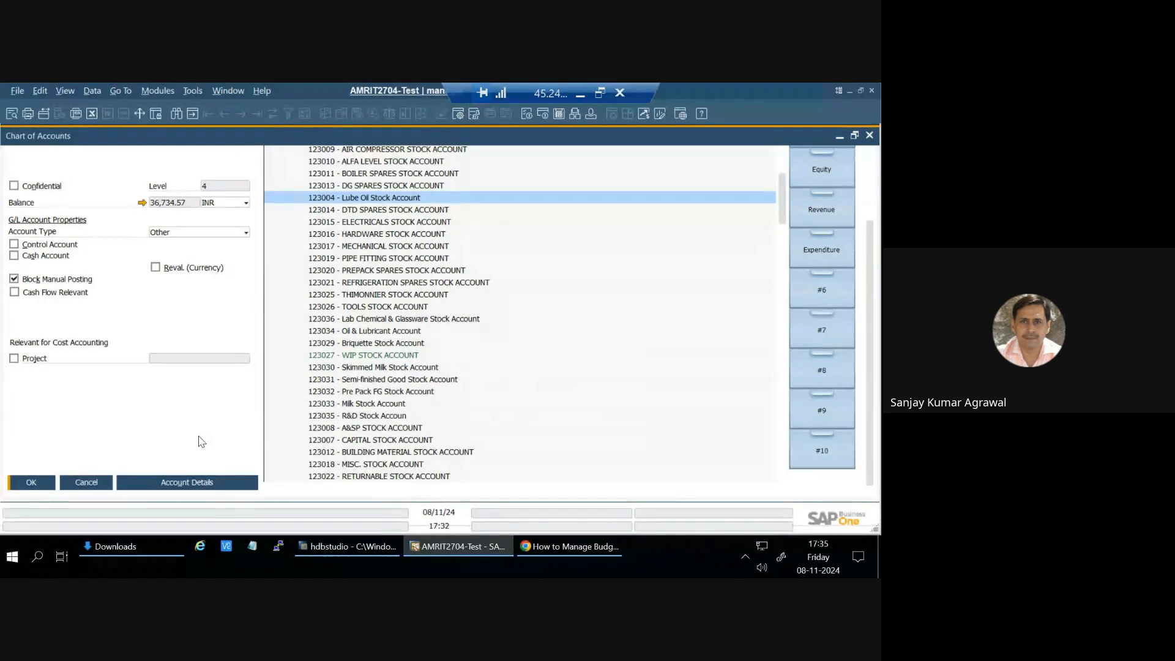
pyautogui.click(353, 211)
pyautogui.click(371, 259)
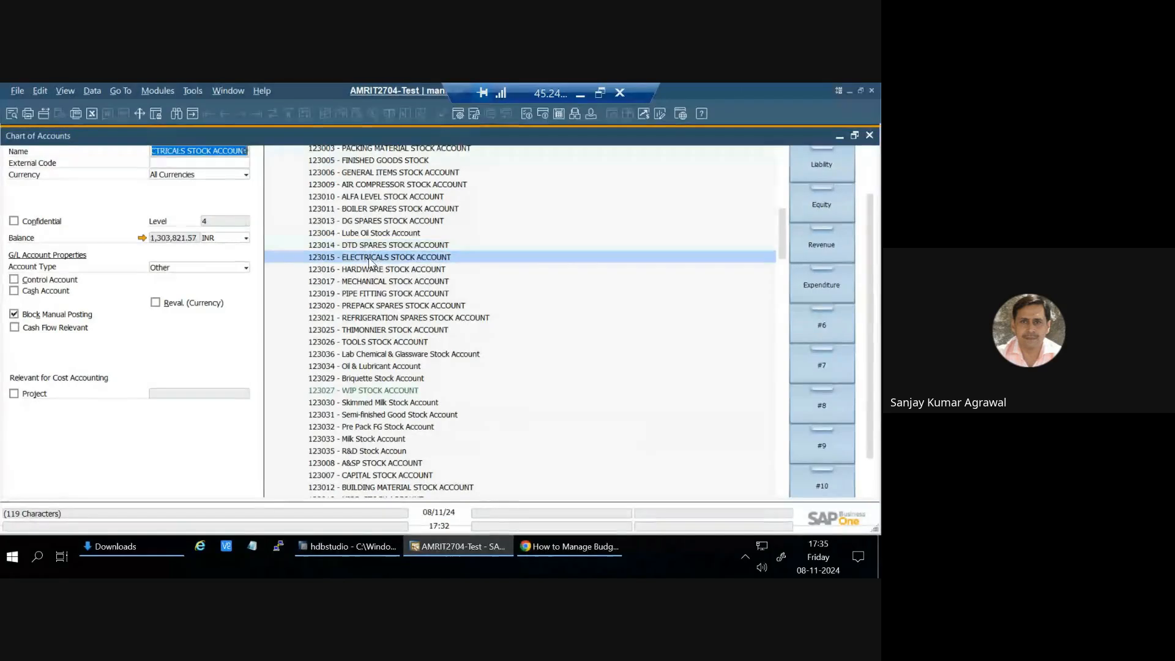
pyautogui.click(381, 295)
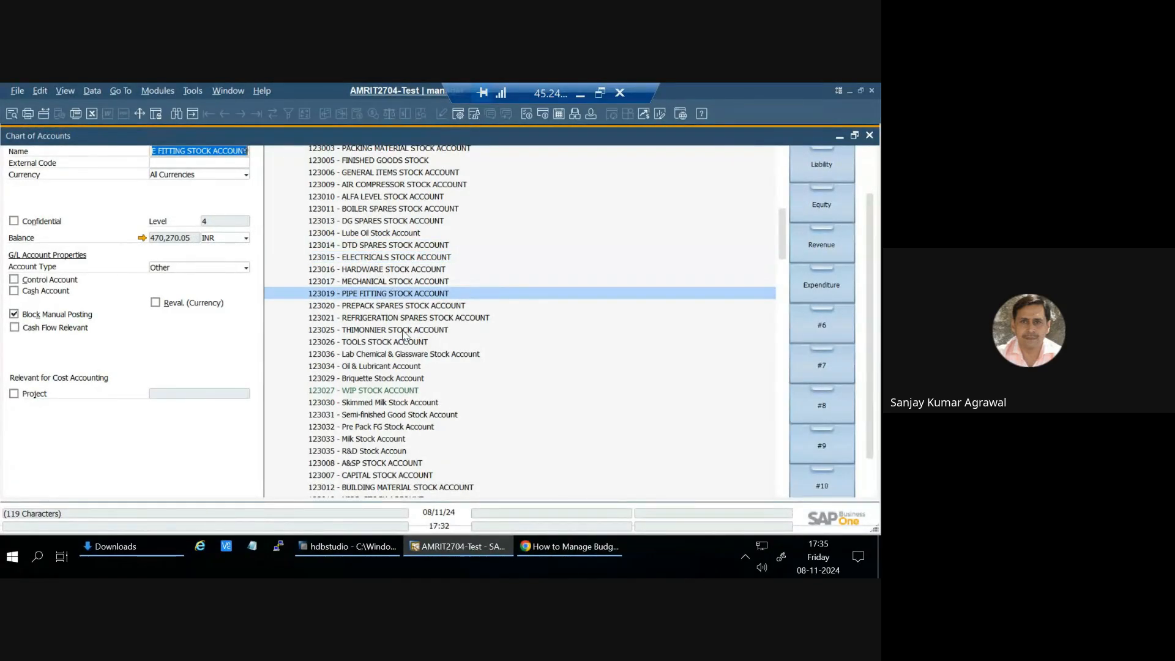
pyautogui.click(363, 344)
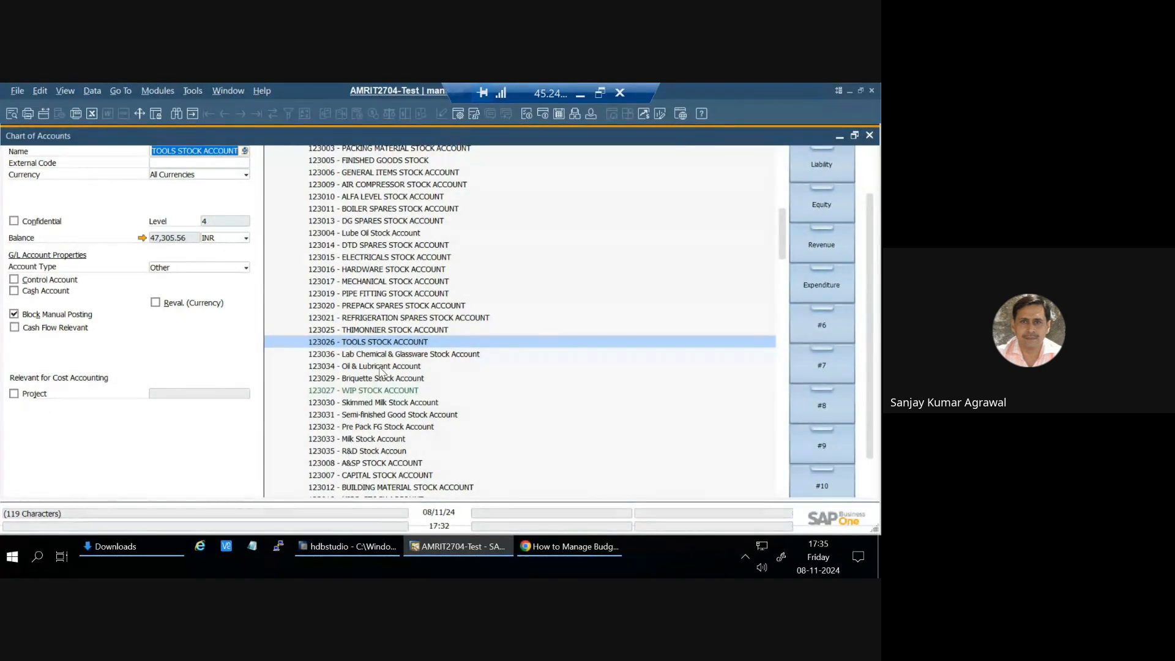
pyautogui.click(380, 367)
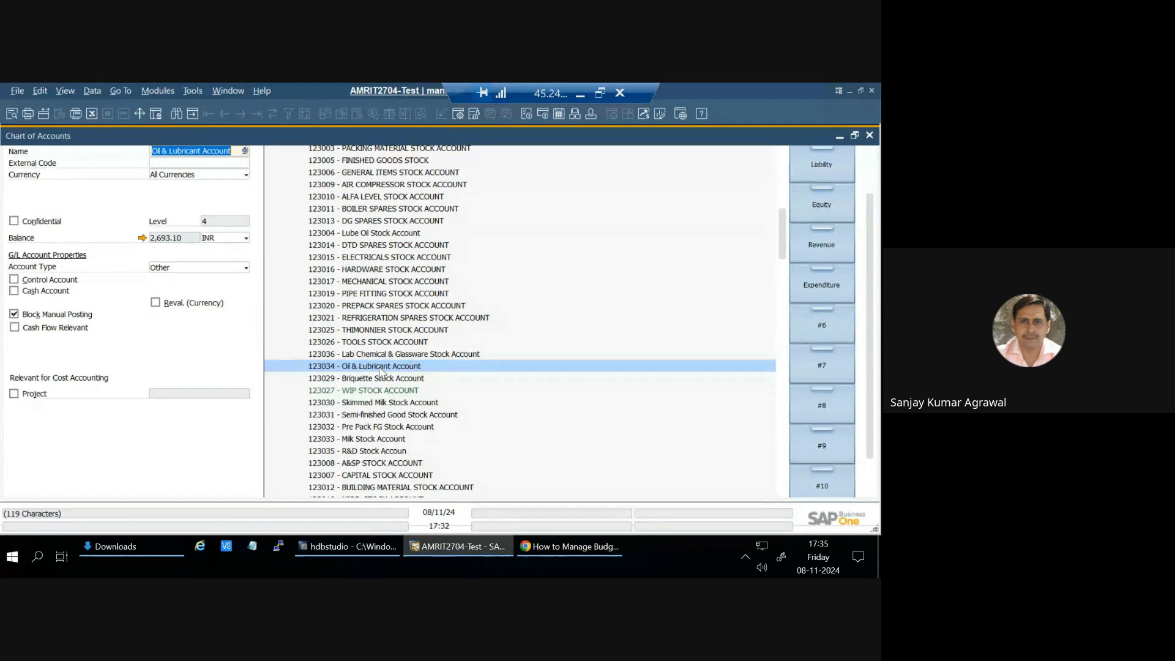
pyautogui.click(378, 381)
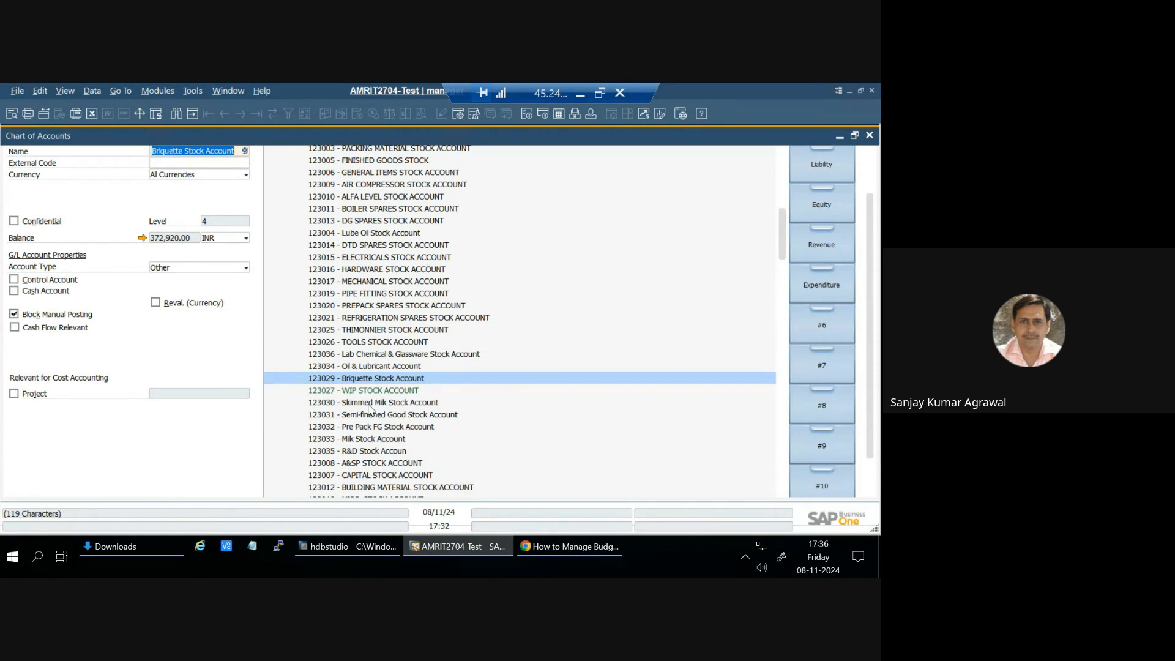
pyautogui.click(347, 405)
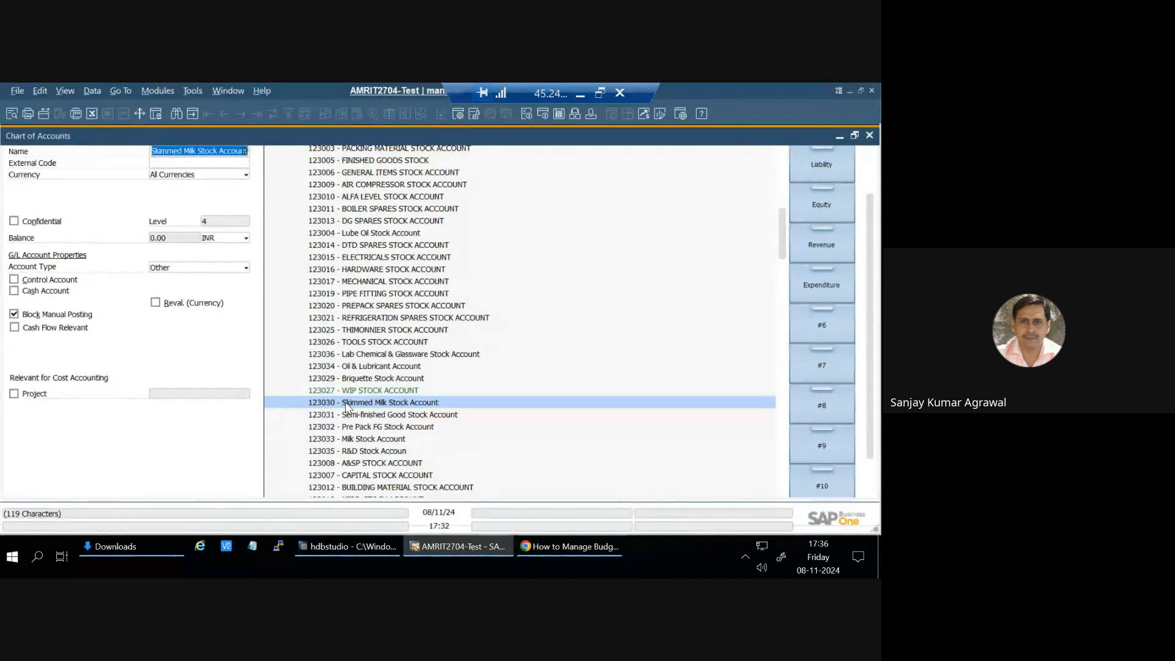
pyautogui.click(356, 455)
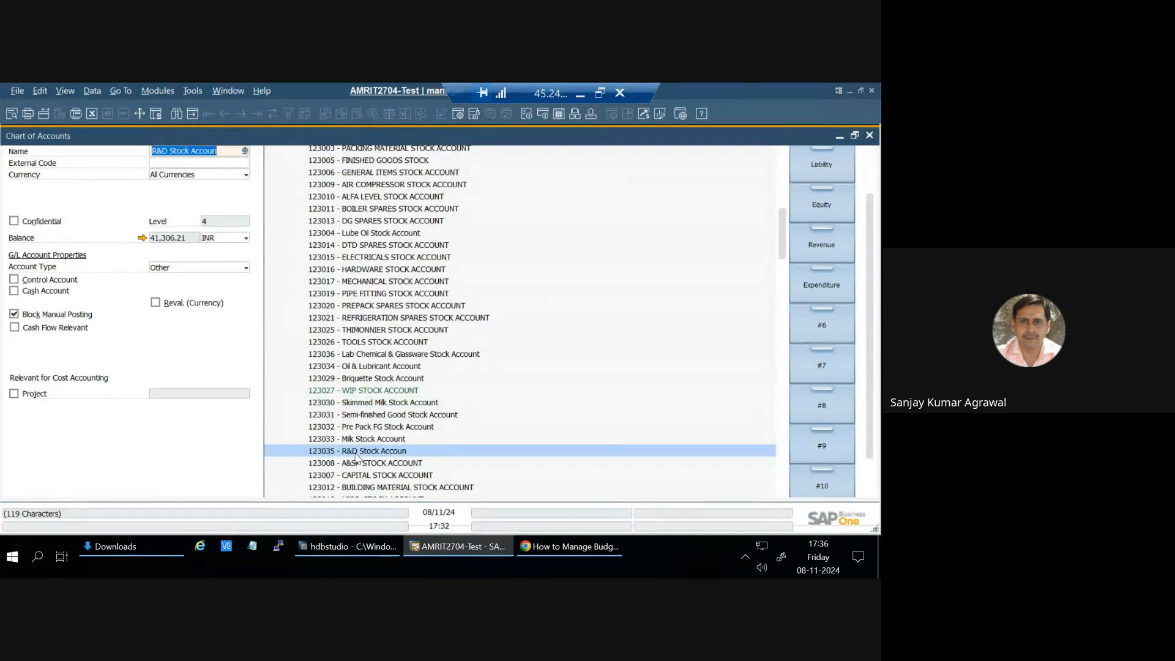
pyautogui.scroll(-2, 354, 453)
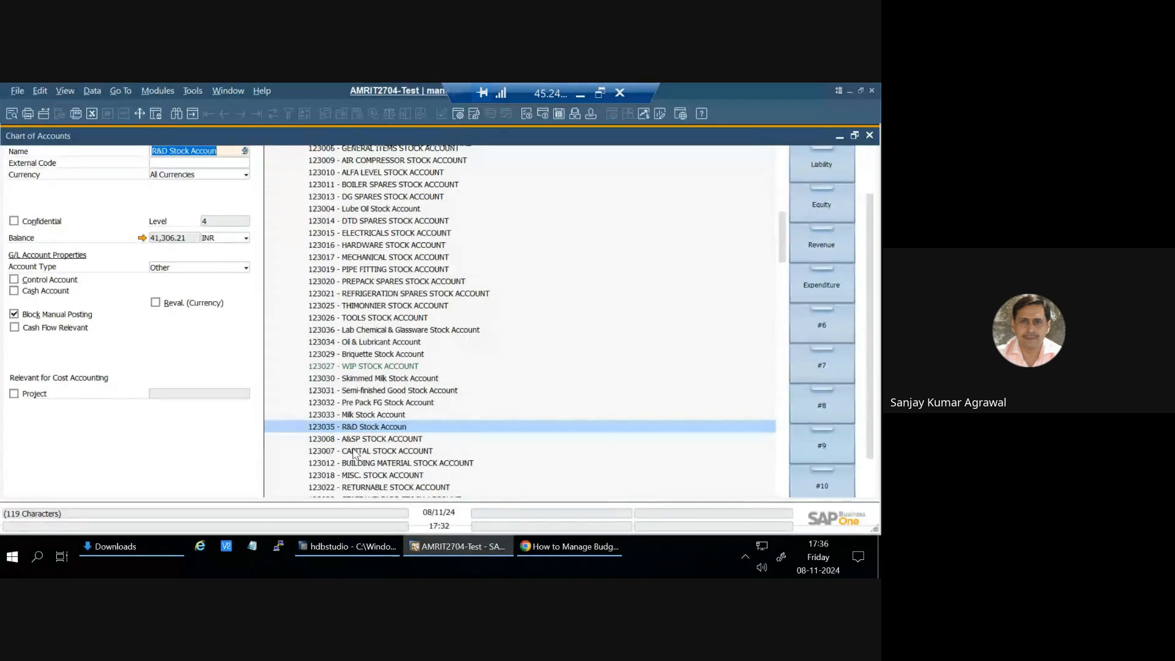
# Step: Mark account 123008 - A&SP STOCK ACCOUNT as Relevant to Budget in its account details and save the chart of accounts
pyautogui.click(353, 439)
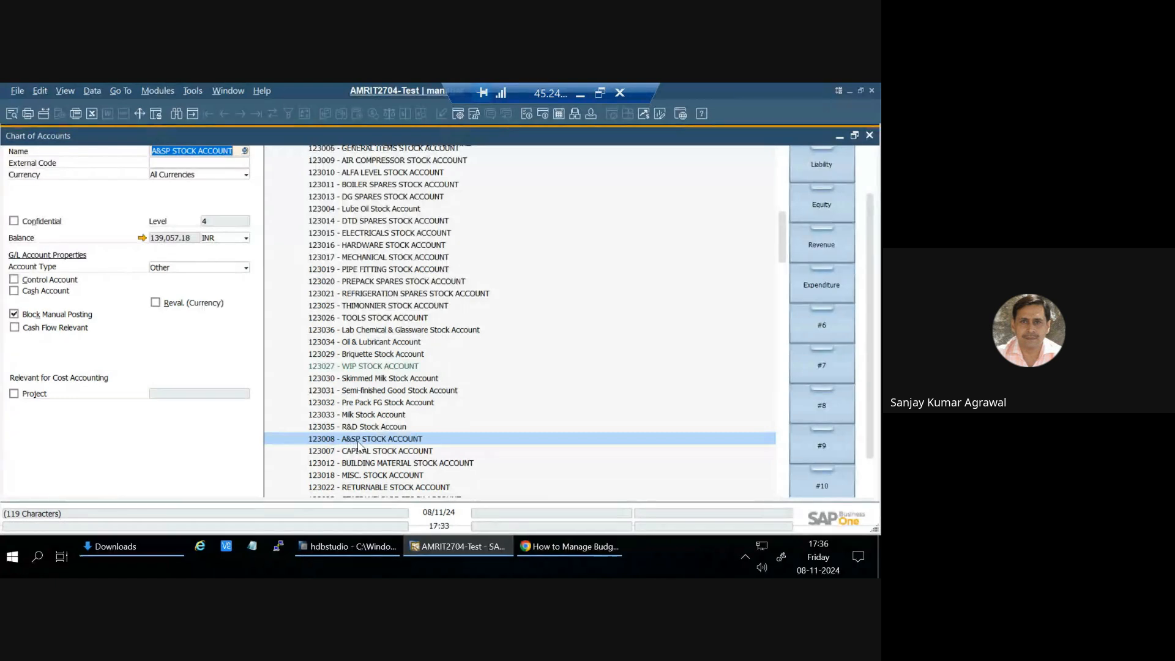
pyautogui.scroll(-2, 164, 447)
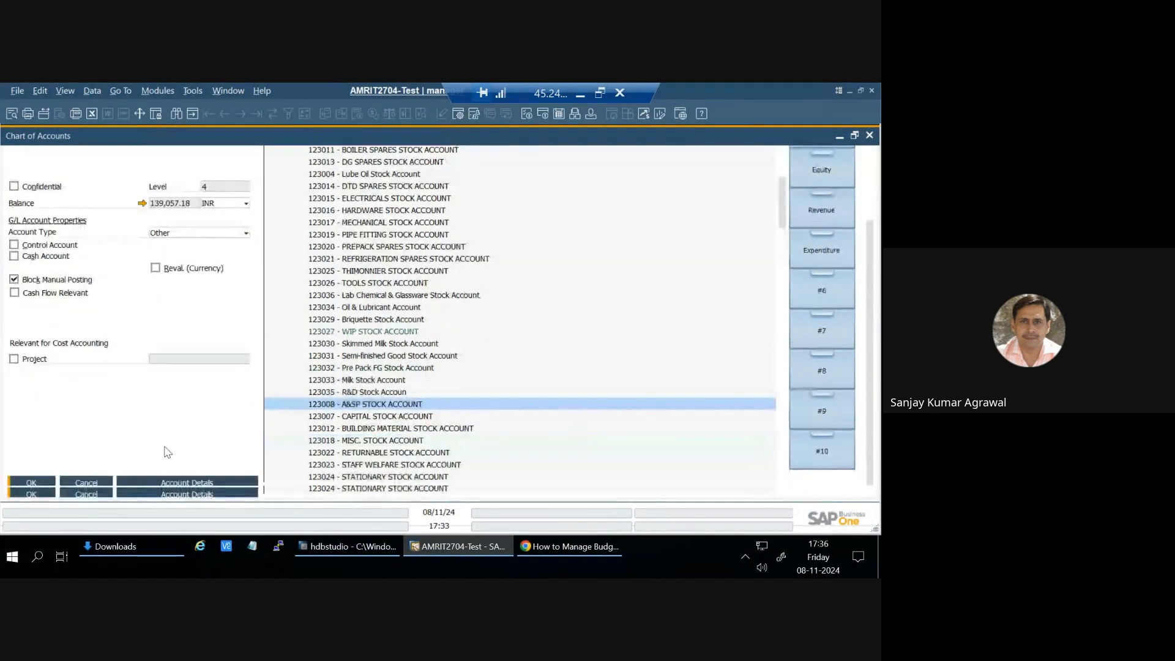
pyautogui.click(193, 483)
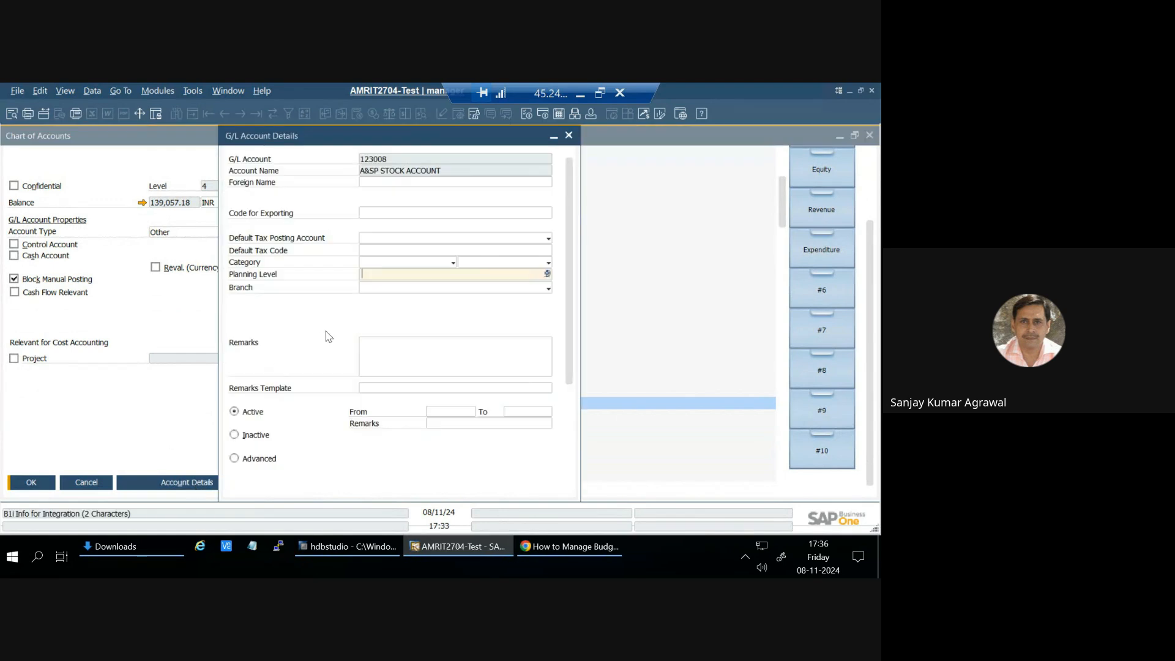
pyautogui.scroll(-2, 351, 435)
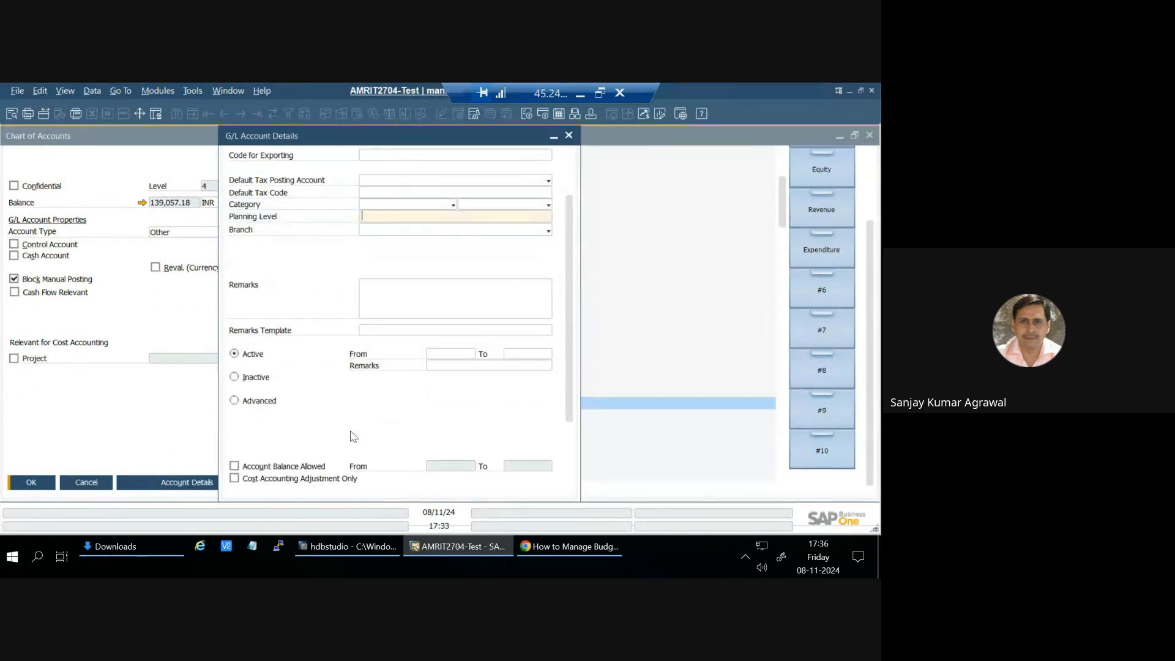
pyautogui.scroll(-1, 361, 465)
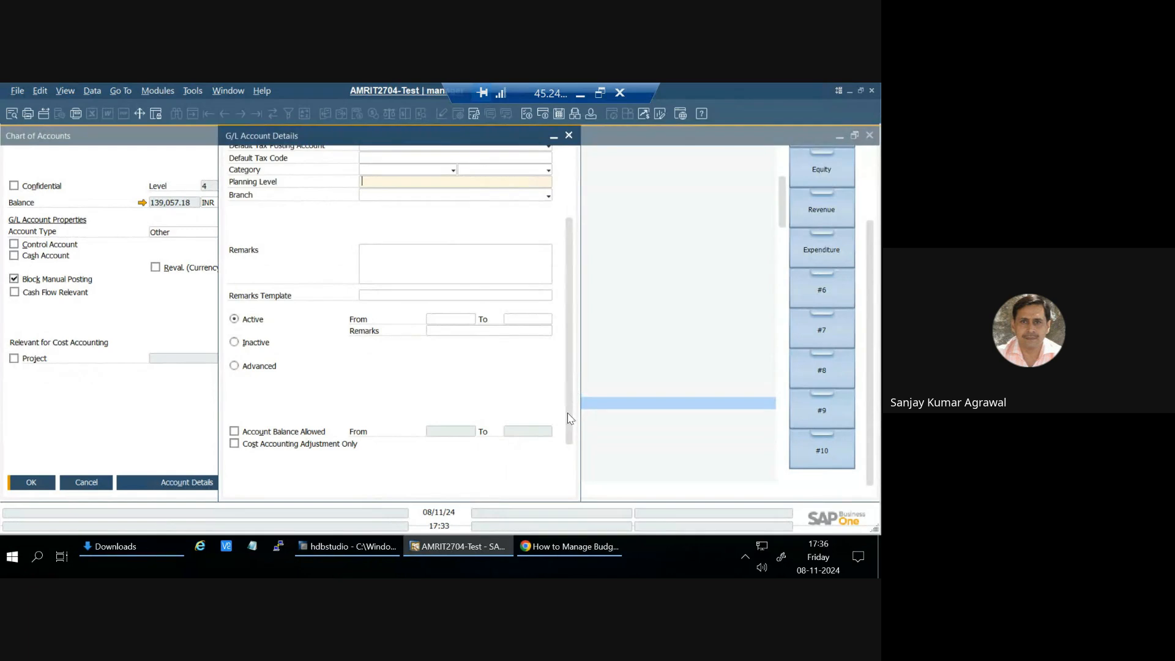
pyautogui.scroll(-1, 570, 428)
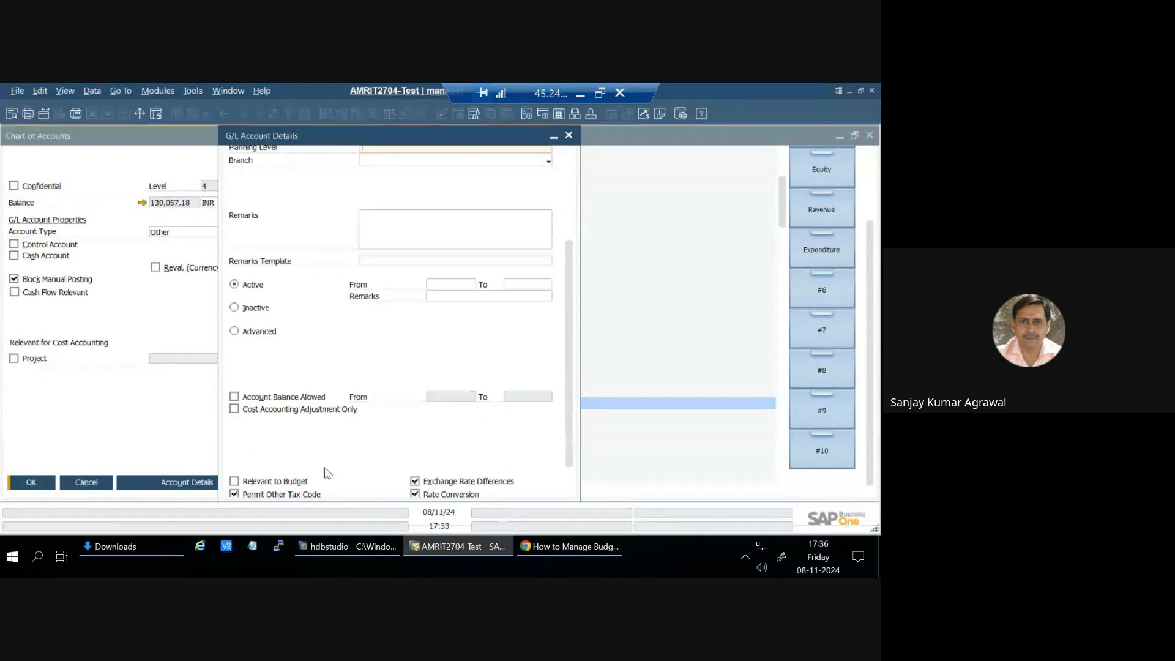
pyautogui.scroll(-1, 755, 353)
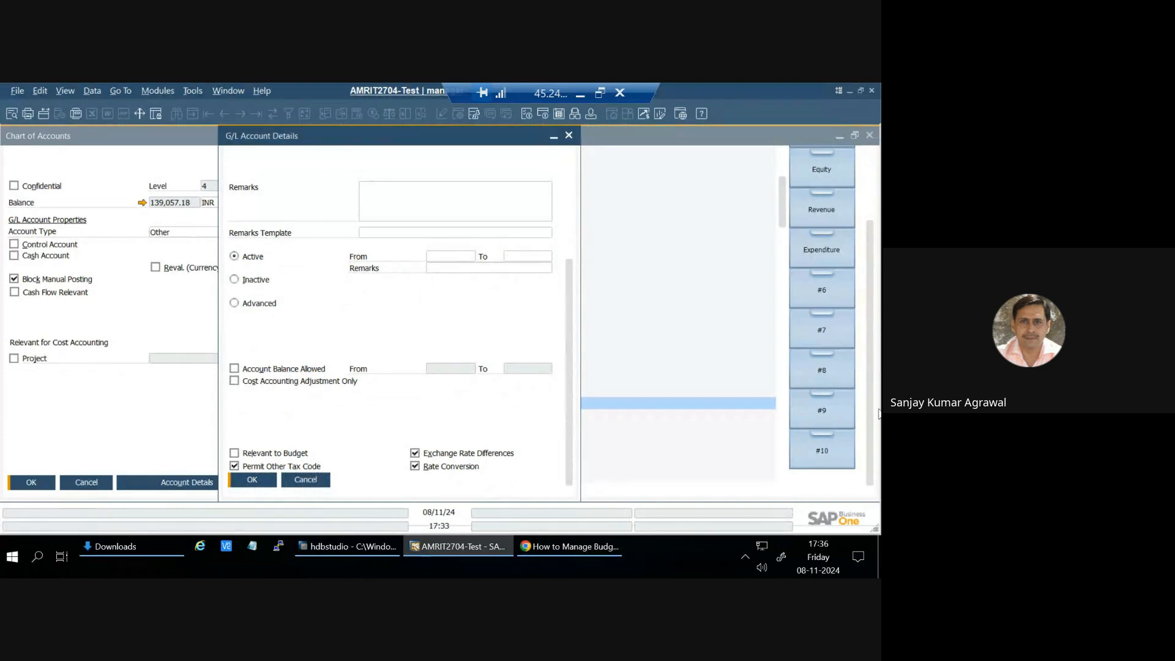
pyautogui.click(234, 453)
pyautogui.click(252, 480)
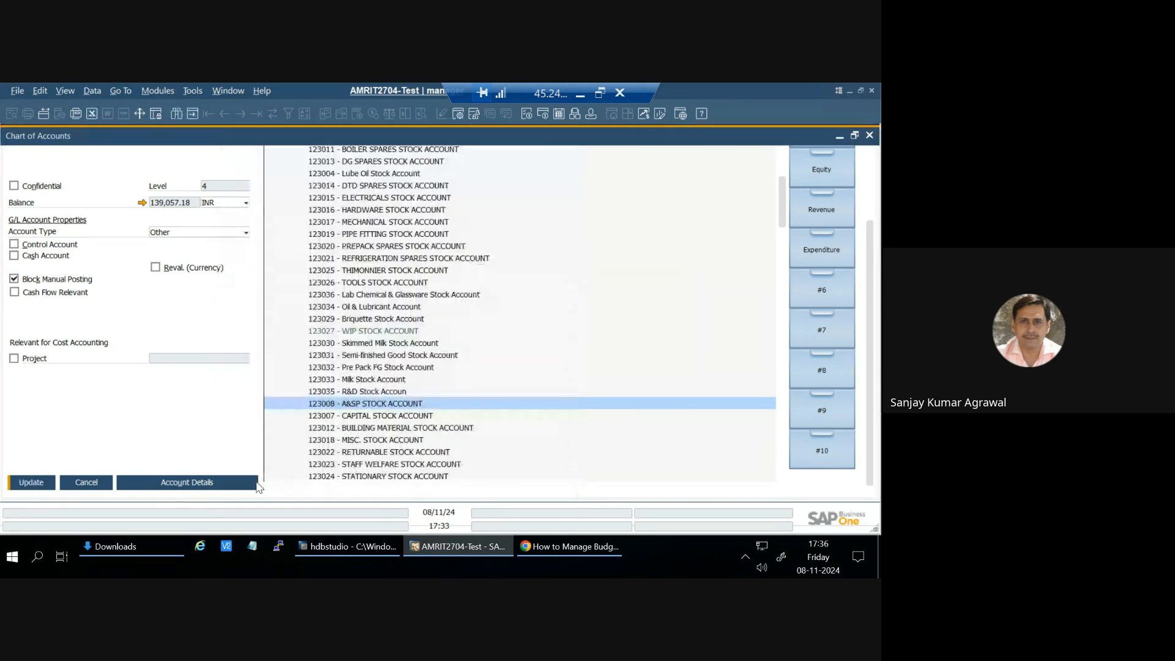
pyautogui.click(32, 487)
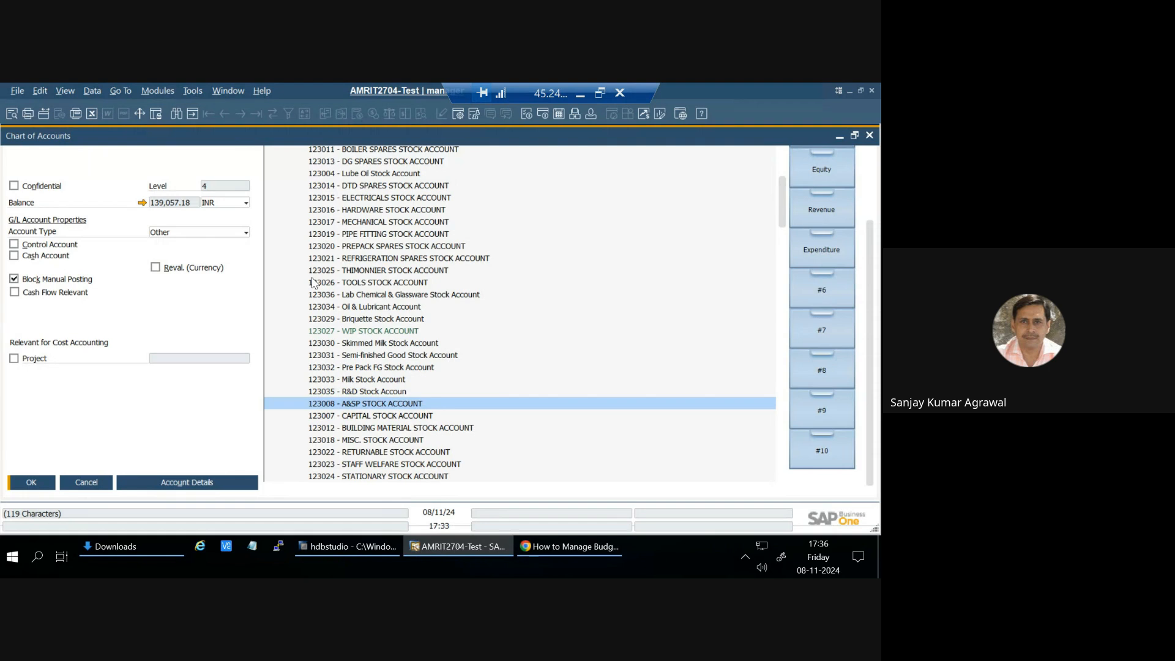
# Step: Bring up expenditure account 514002 - REPAIR & MAINT (BUILDING) from the 514000 - OTHER EXPENSES group
pyautogui.click(822, 250)
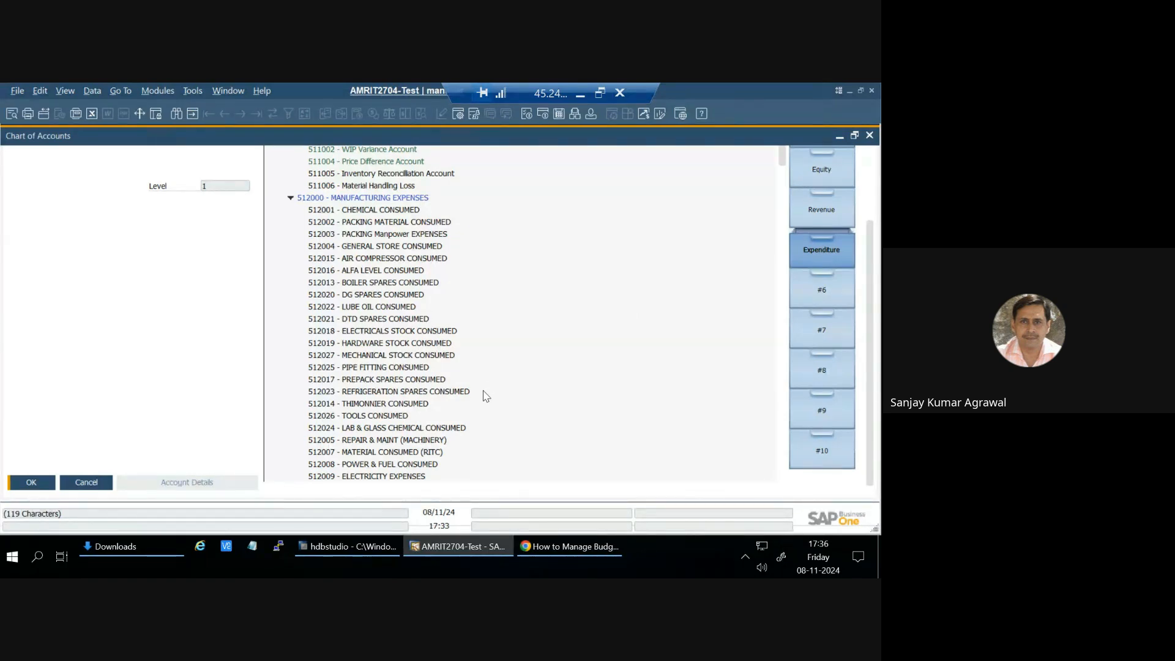
pyautogui.scroll(-7, 485, 392)
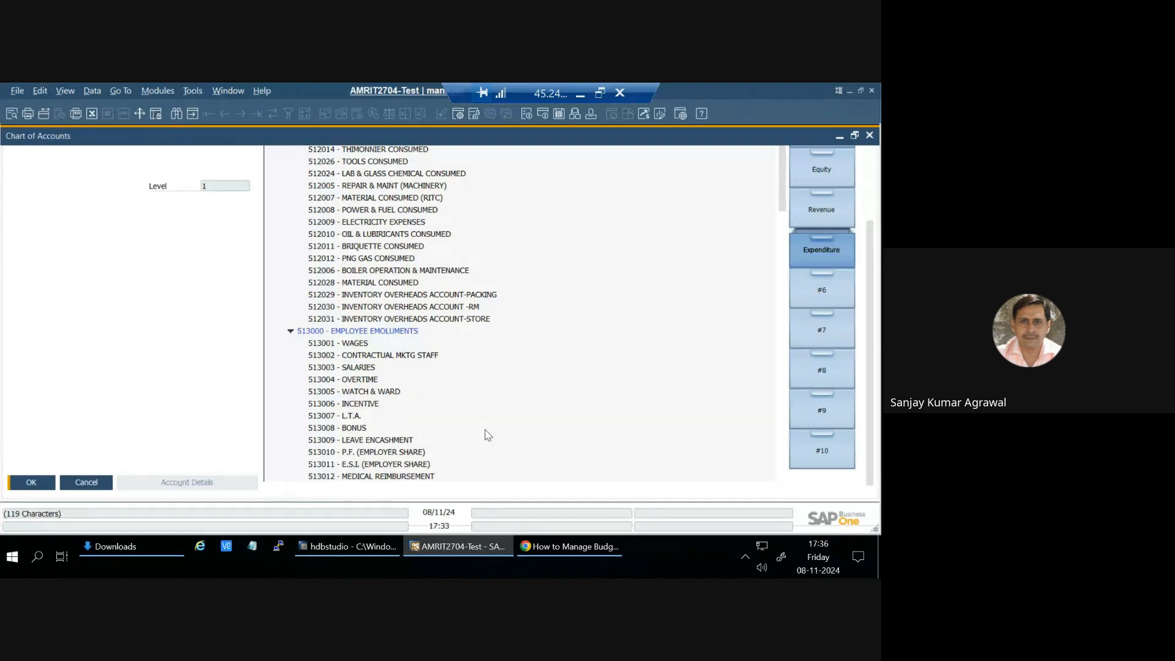
pyautogui.scroll(-2, 487, 431)
pyautogui.scroll(-2, 489, 441)
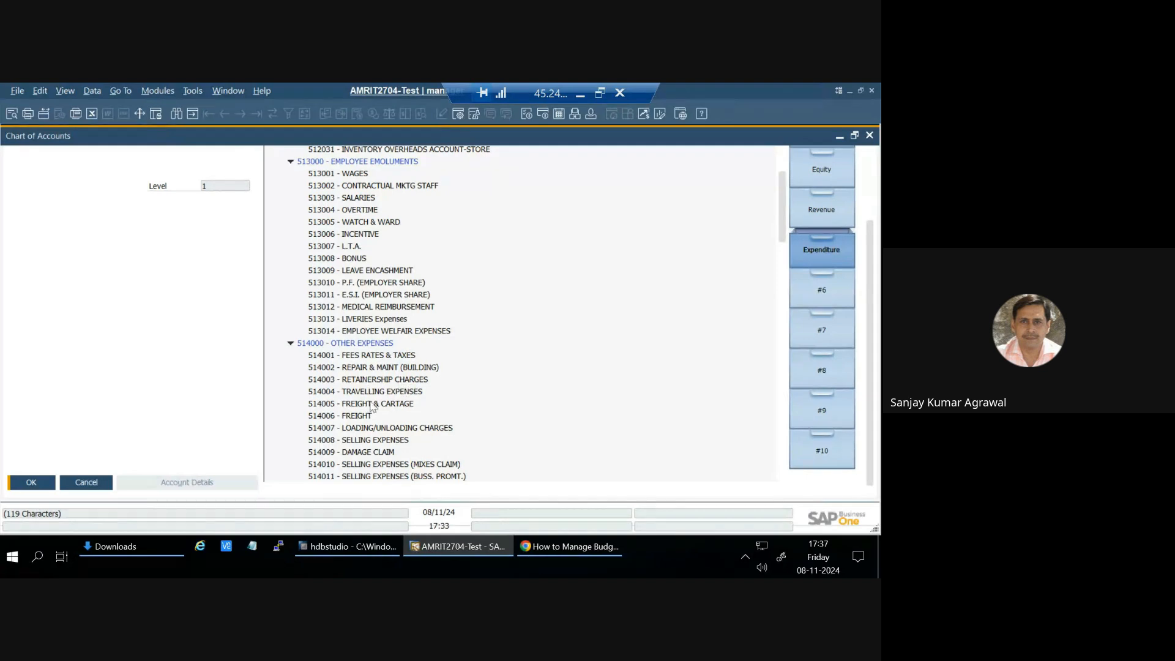
pyautogui.click(356, 393)
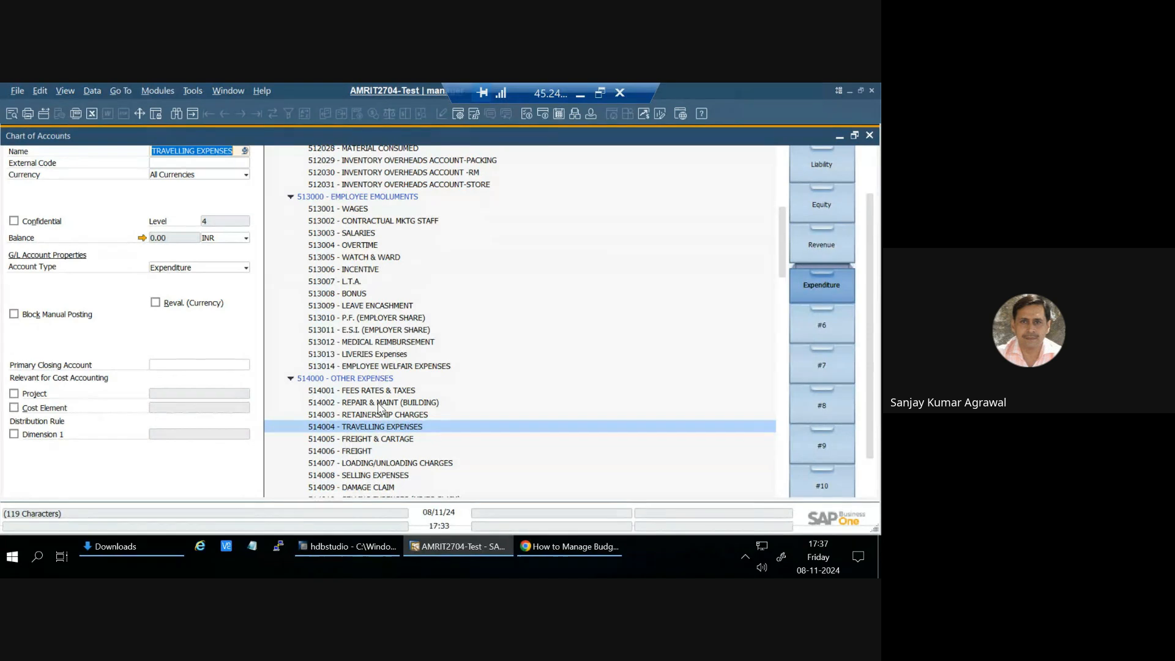
pyautogui.click(379, 404)
pyautogui.scroll(-2, 456, 435)
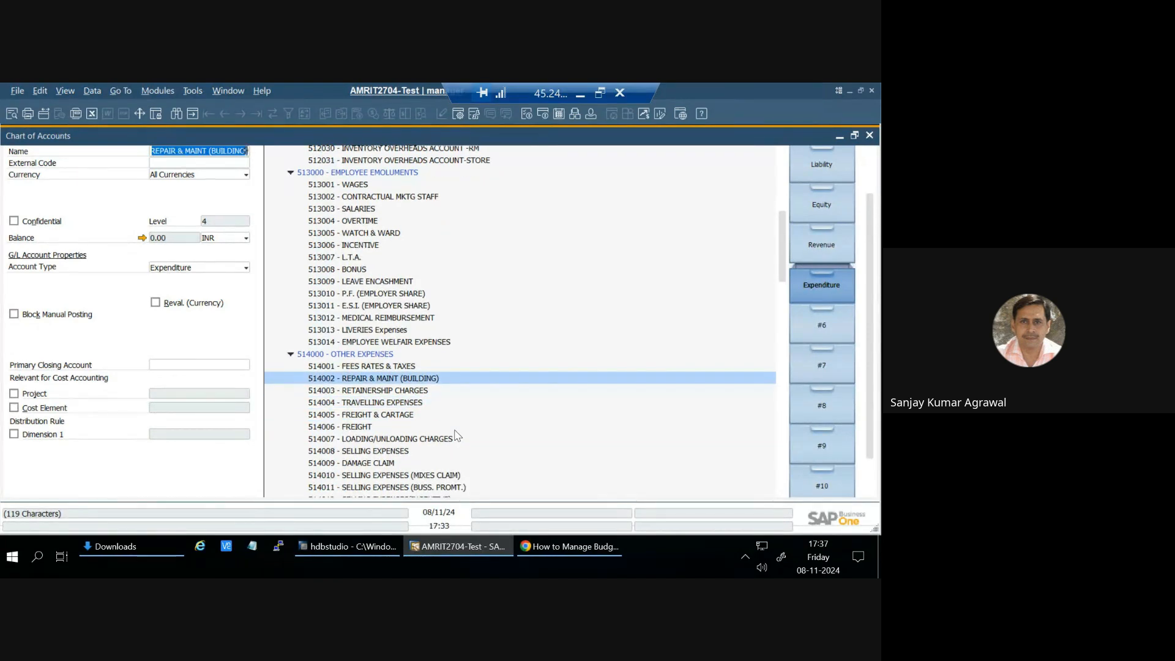
pyautogui.scroll(-3, 456, 435)
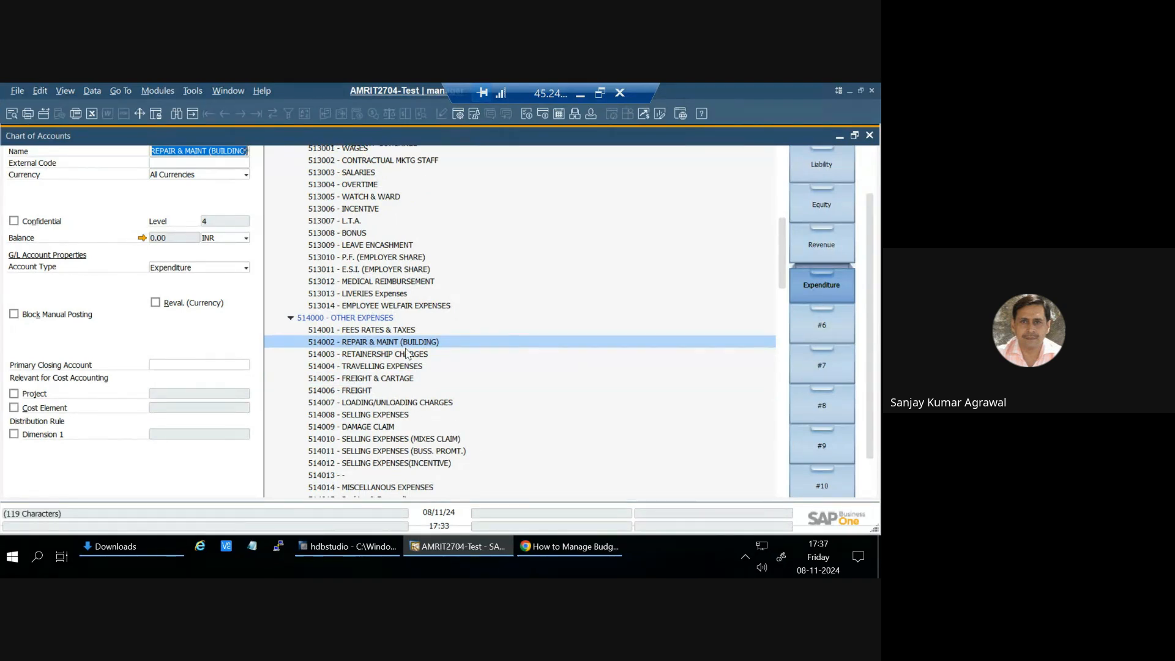
pyautogui.scroll(-1, 233, 452)
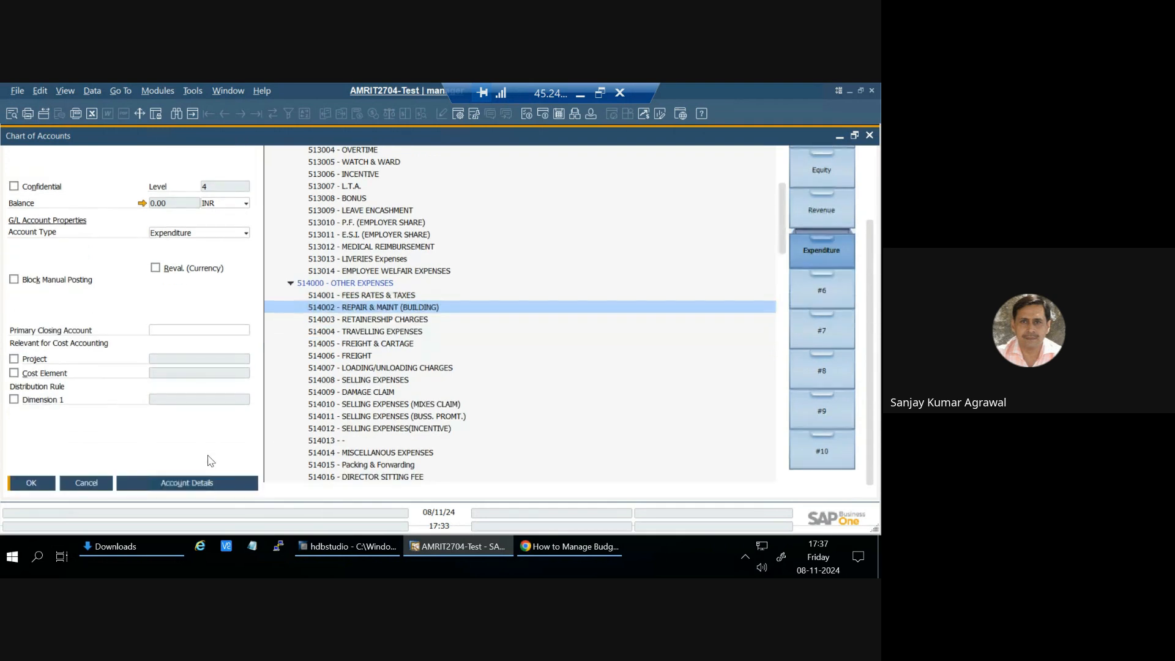
# Step: Mark the Repair & Maint (Building) account as Relevant to Budget in its account details and update the account
pyautogui.click(203, 483)
pyautogui.scroll(-3, 306, 440)
pyautogui.scroll(-3, 294, 458)
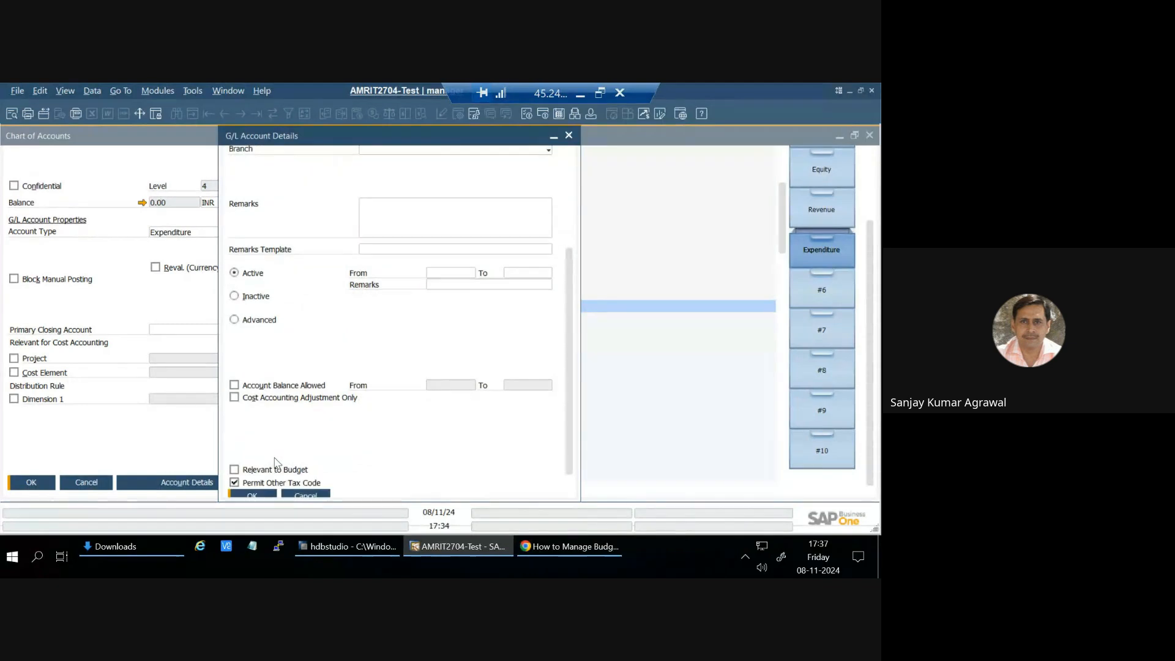
pyautogui.click(261, 472)
pyautogui.scroll(-1, 281, 492)
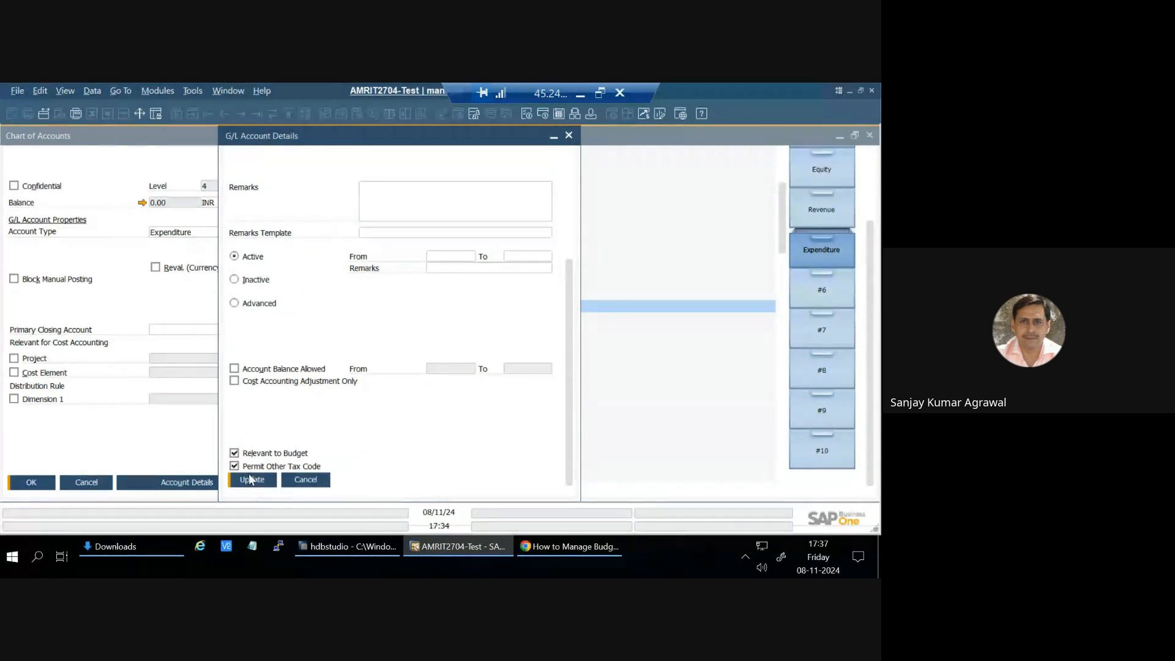
pyautogui.click(252, 484)
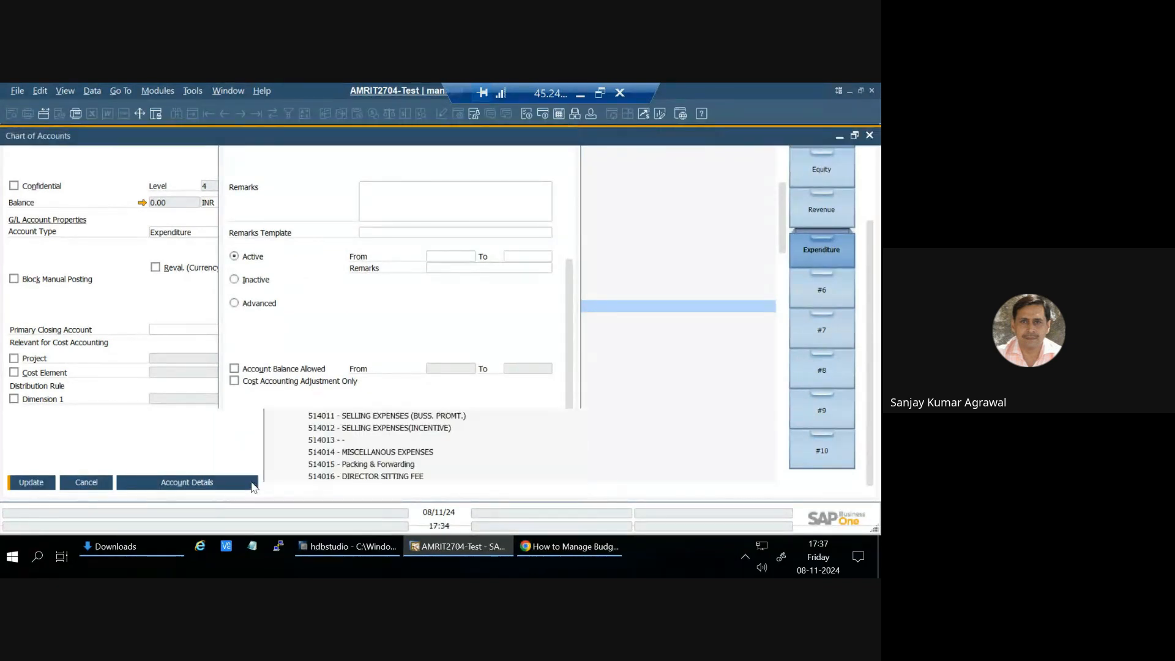
pyautogui.click(28, 483)
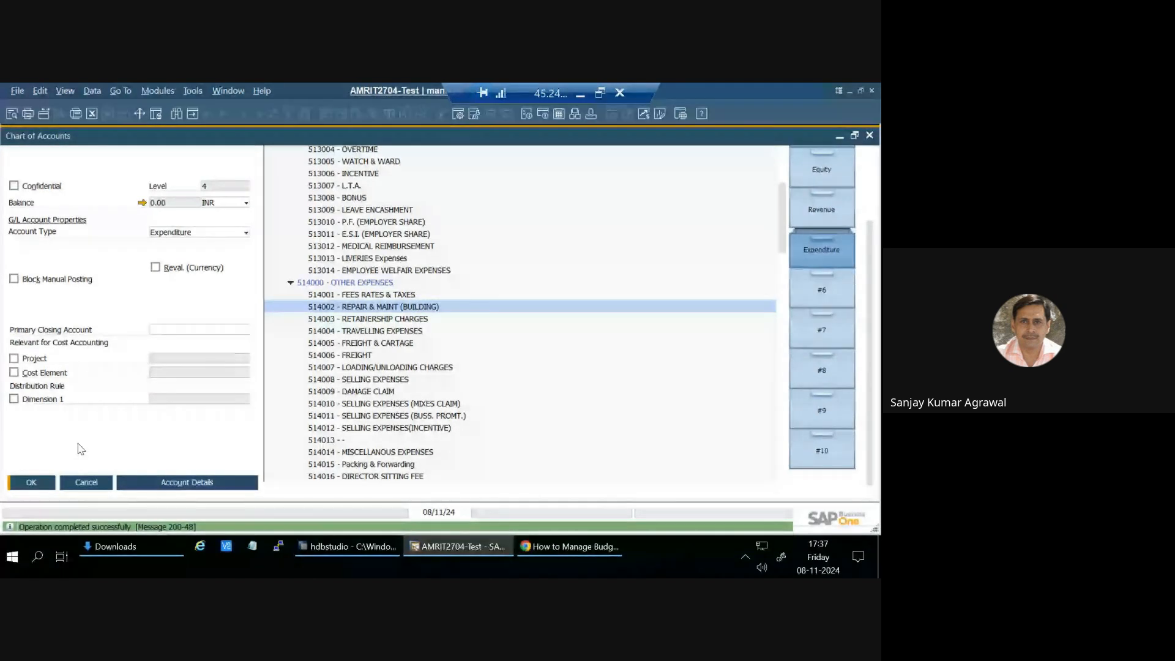
# Step: Close the chart of accounts and expand Budget Setup within the Financials module
pyautogui.click(869, 135)
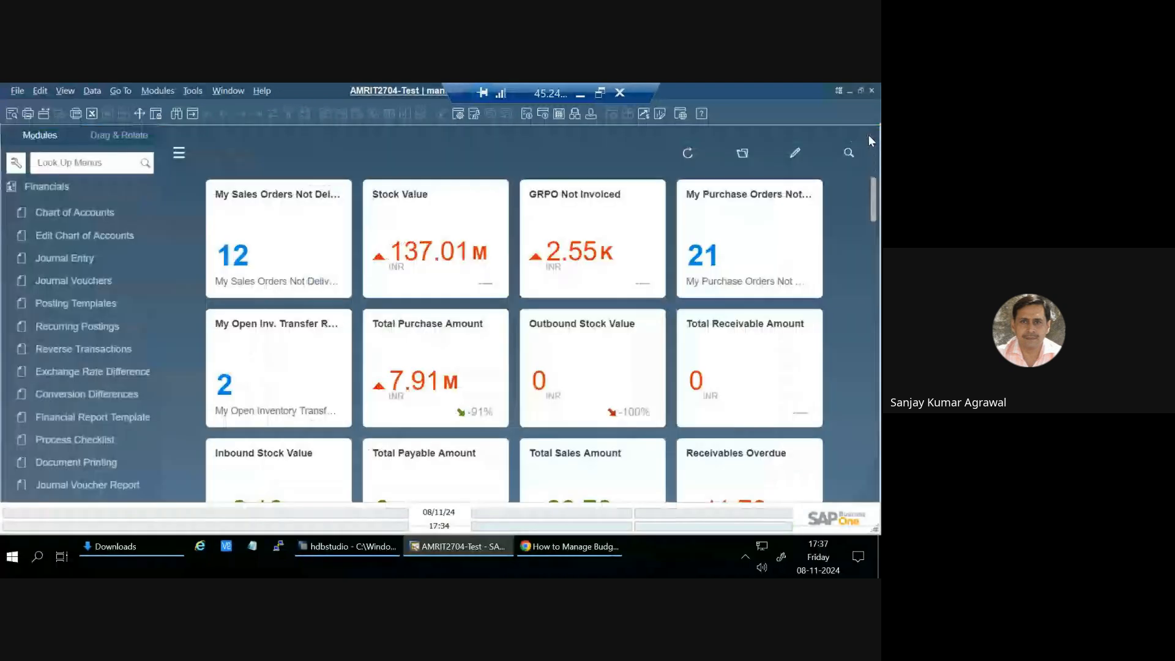
pyautogui.click(54, 190)
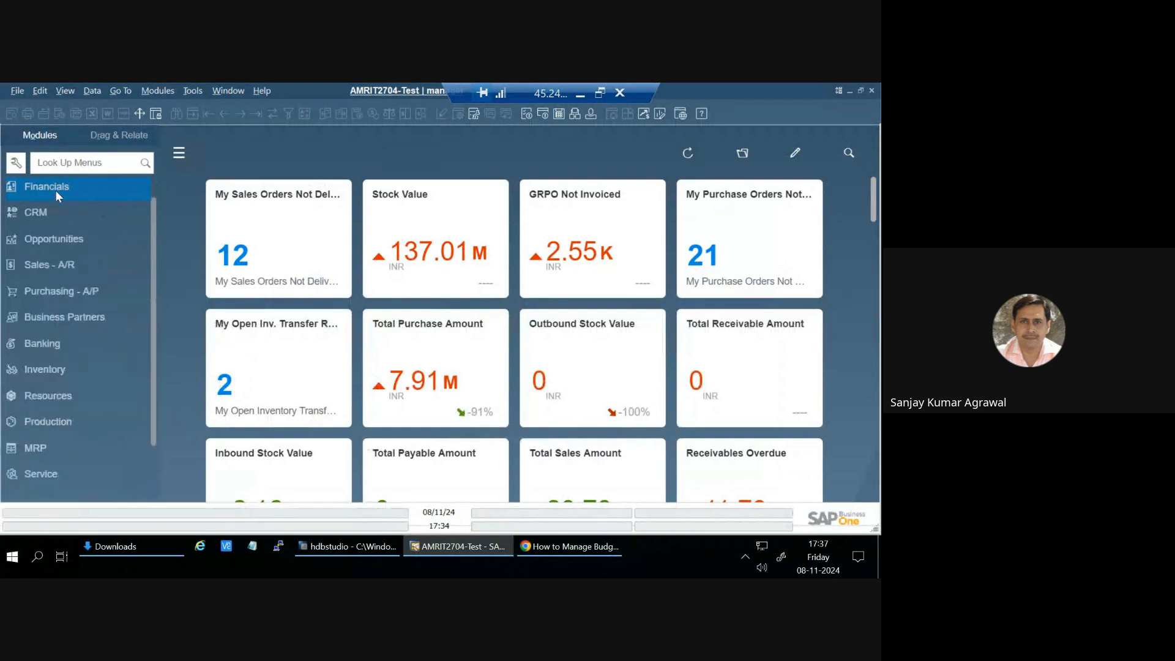
pyautogui.click(57, 186)
pyautogui.scroll(-5, 88, 266)
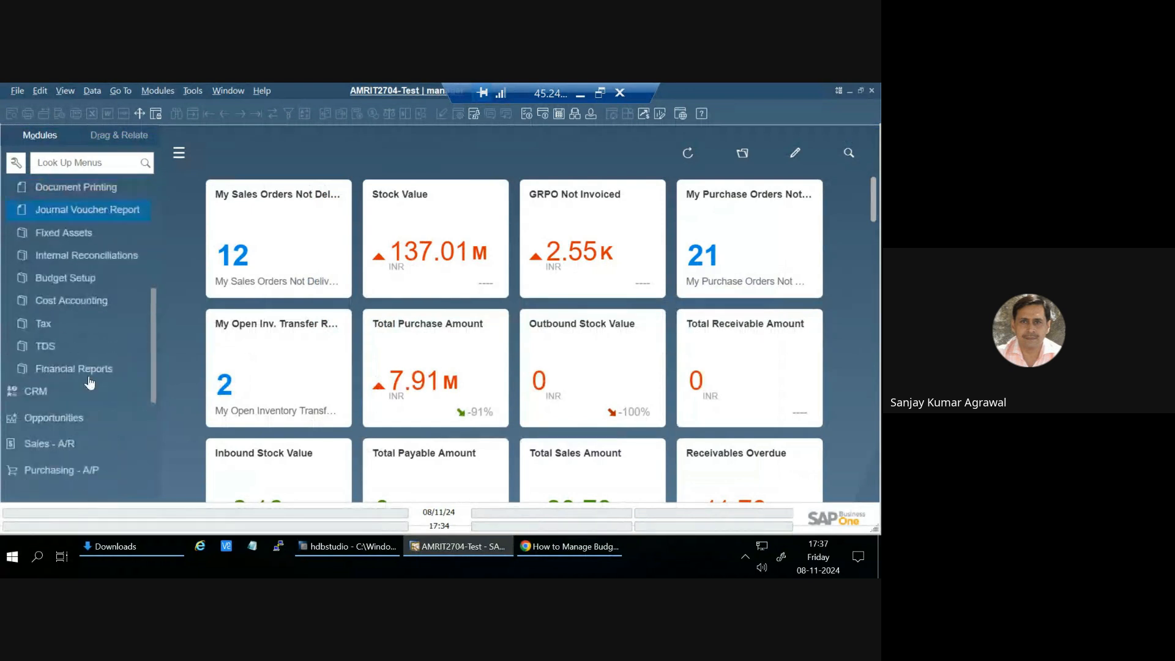
pyautogui.click(53, 278)
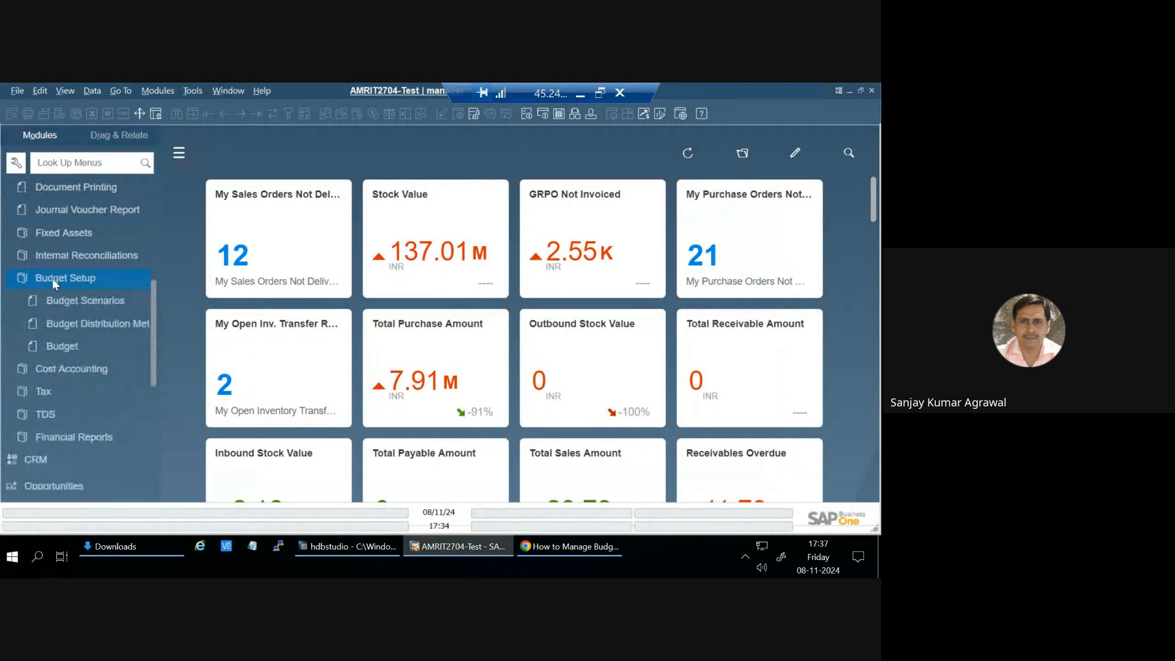
# Step: Add a budget scenario named 2425 for fiscal year 01/04/24 in Budget Scenarios, save it and close the setup
pyautogui.click(72, 303)
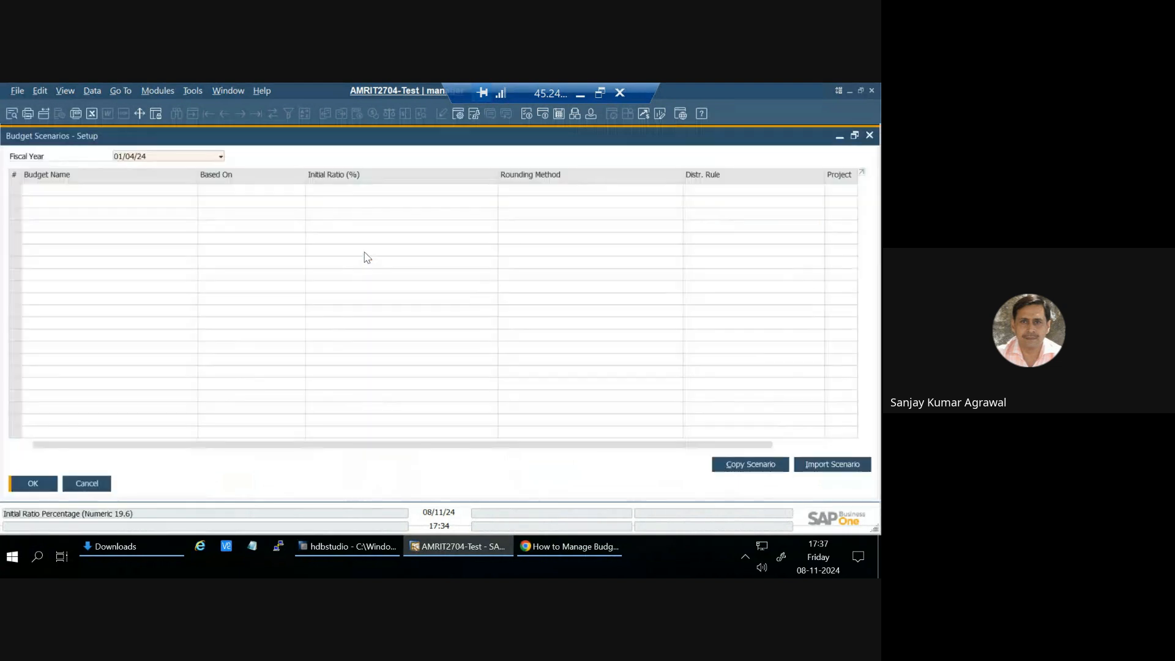
pyautogui.click(172, 158)
pyautogui.click(172, 160)
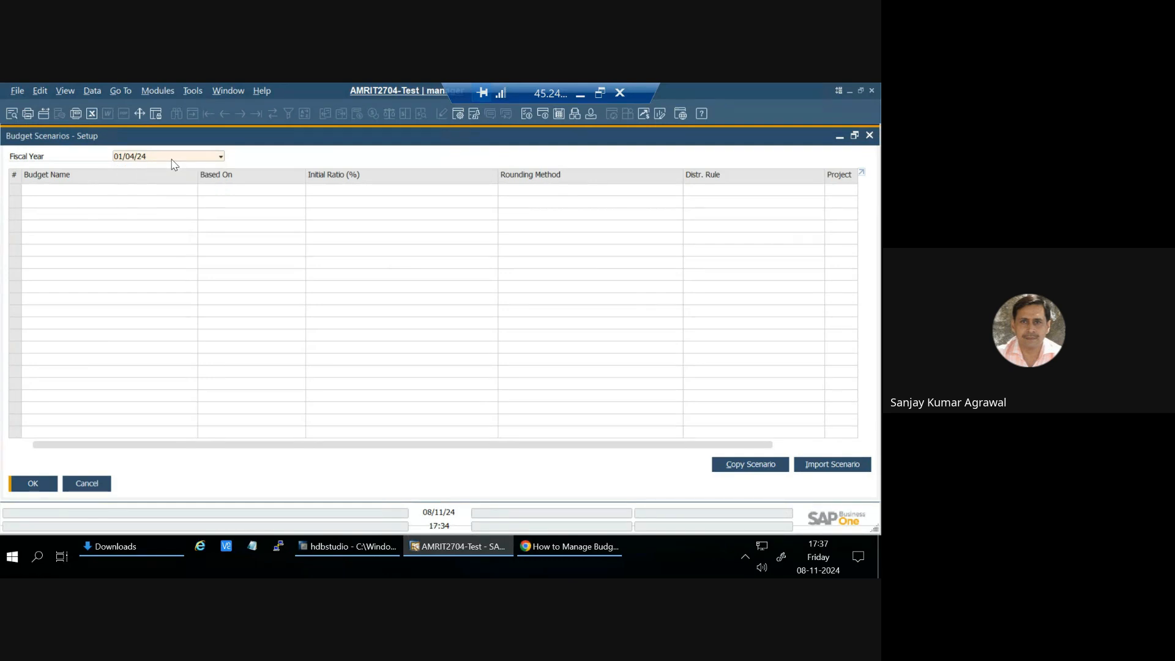
pyautogui.rightClick(14, 176)
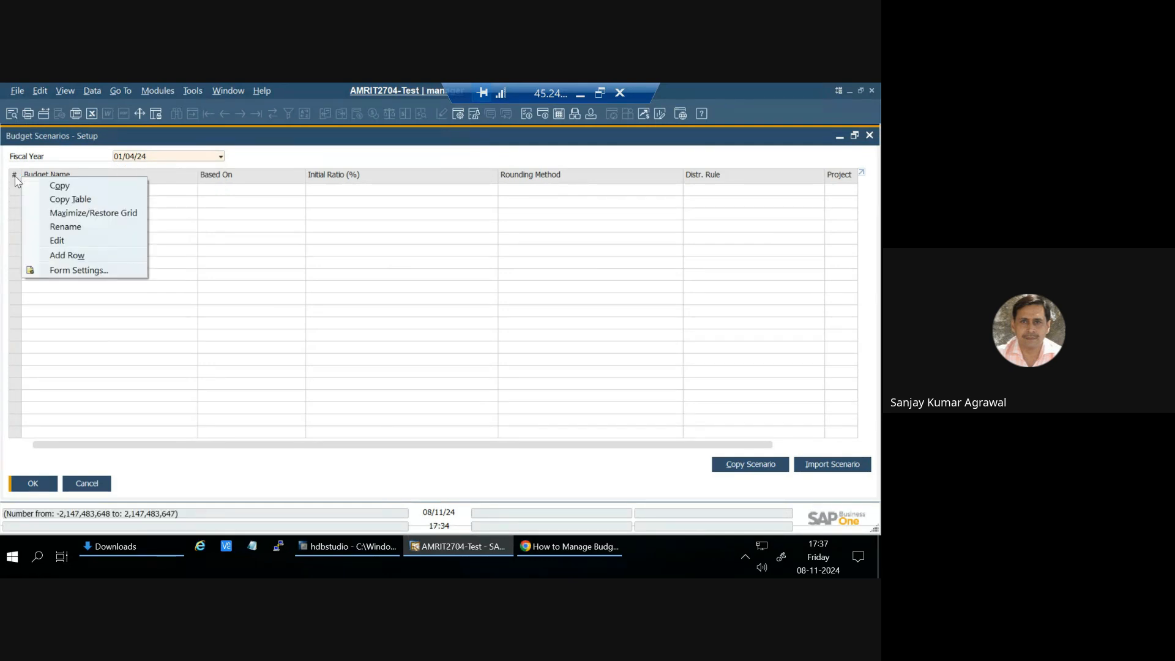
pyautogui.click(67, 254)
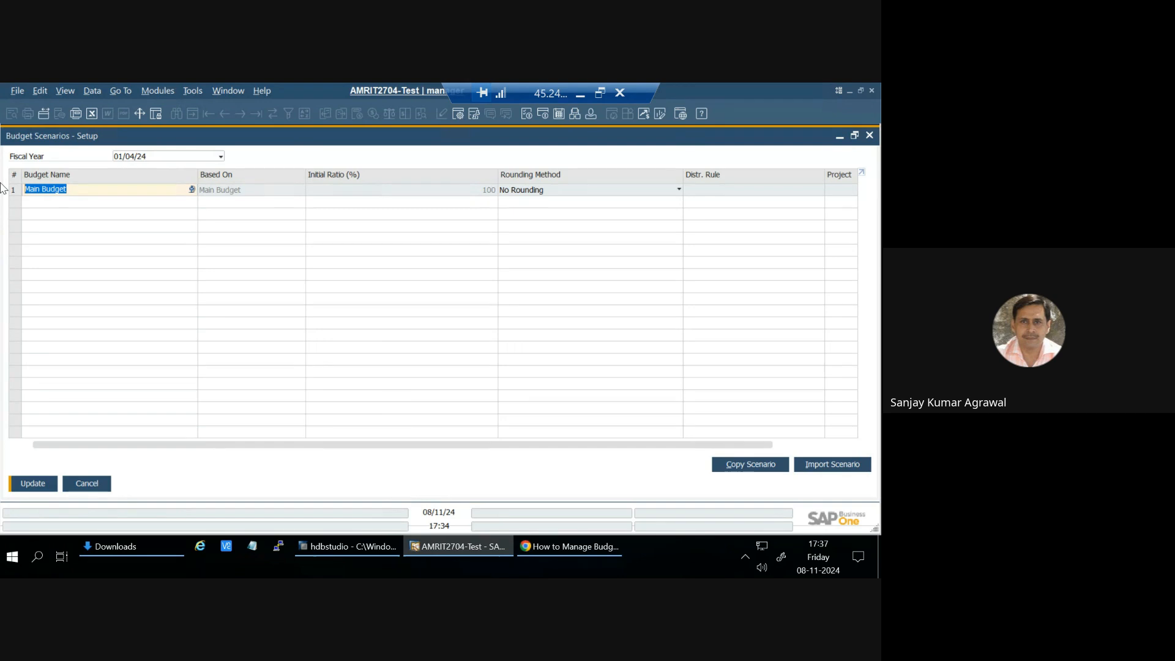
pyautogui.write('2425')
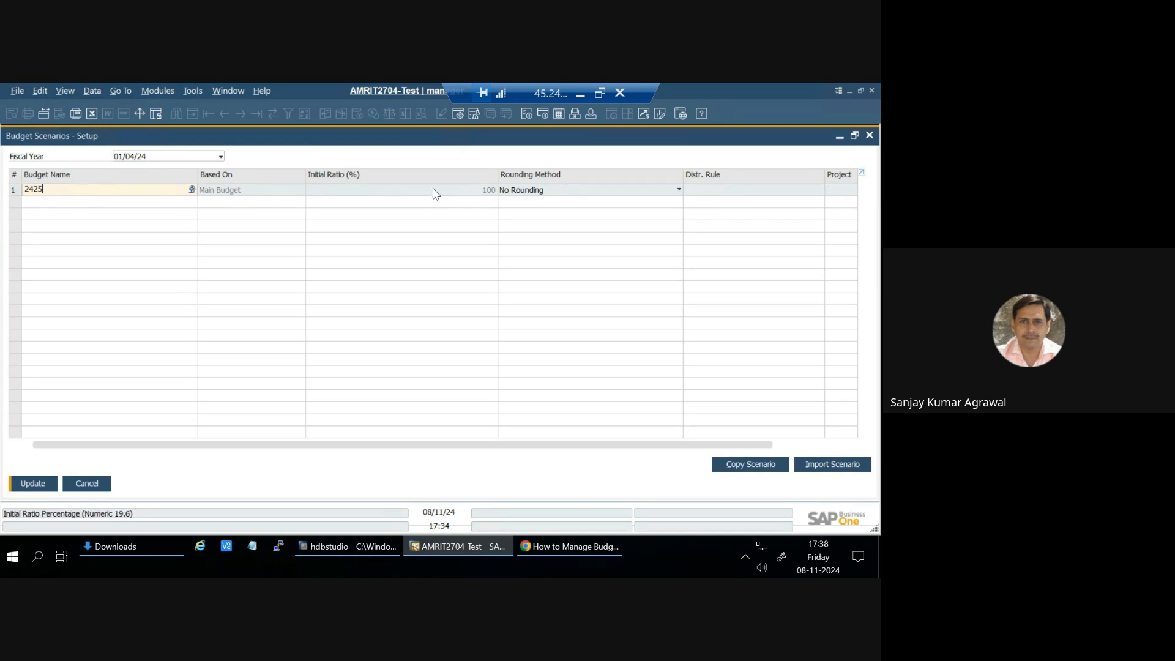
pyautogui.click(852, 444)
pyautogui.moveTo(474, 445); pyautogui.dragTo(432, 445)
pyautogui.write('2425')
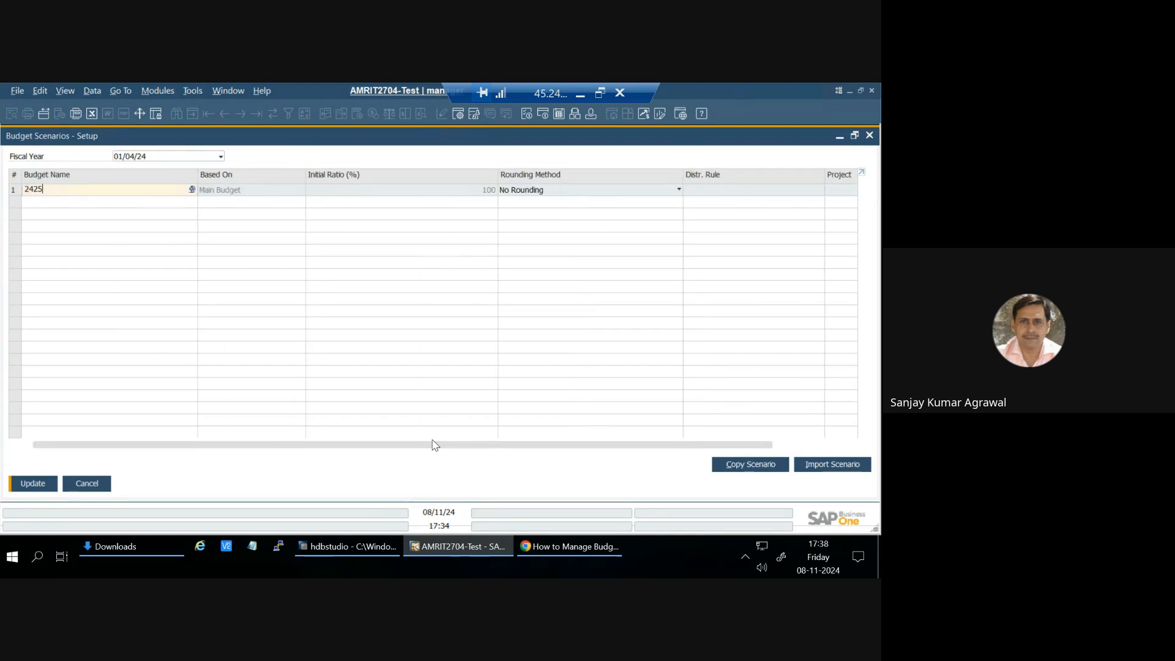
pyautogui.click(28, 484)
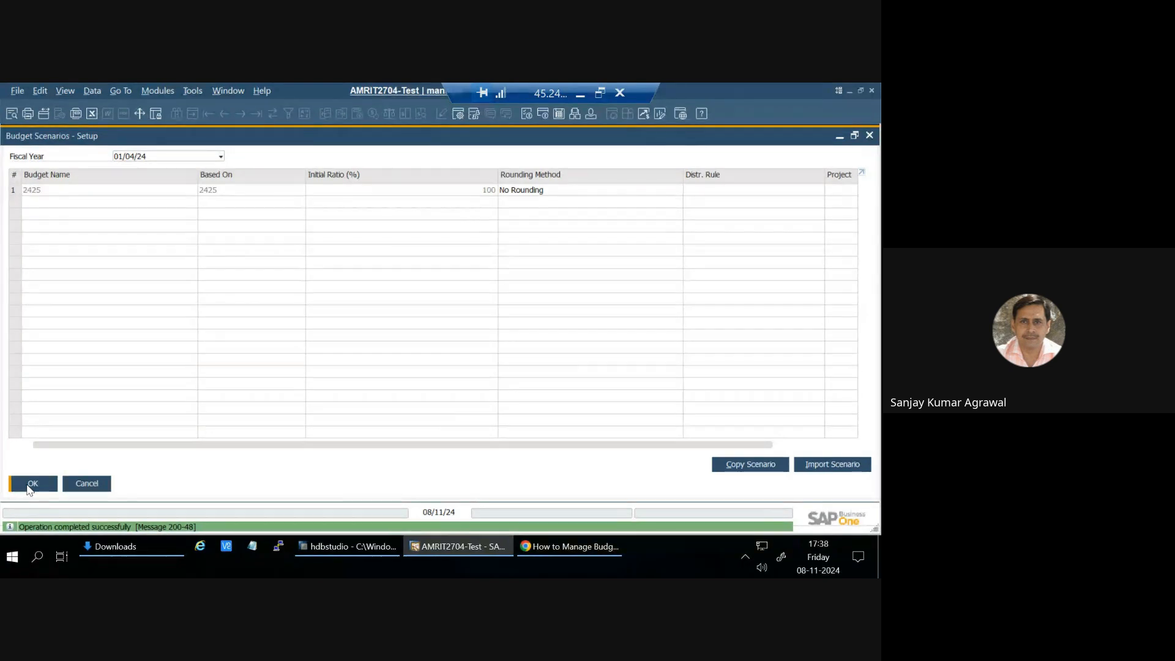
pyautogui.click(31, 484)
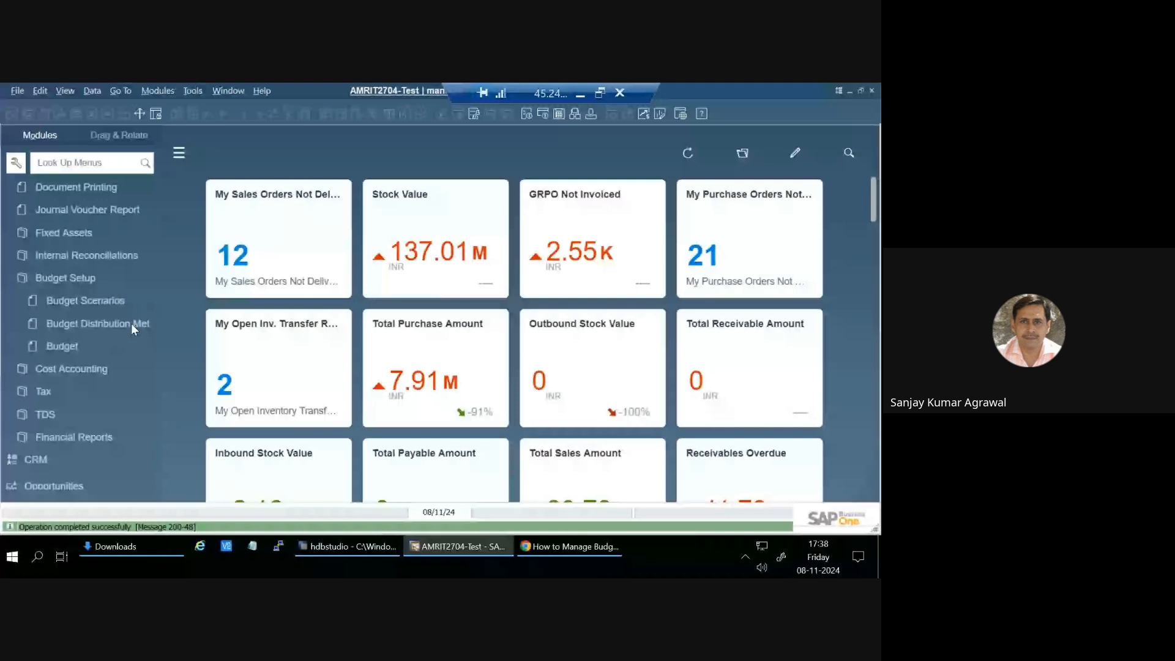
# Step: Review the monthly factors of the existing budget distribution methods and close their setup
pyautogui.click(131, 323)
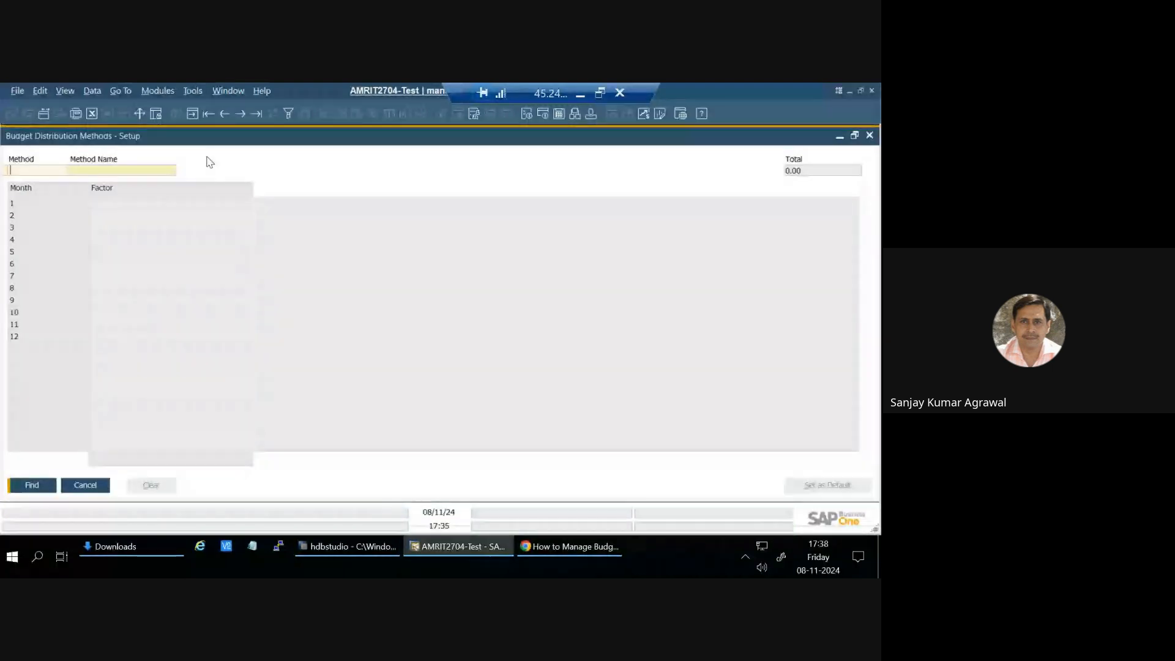
pyautogui.click(228, 114)
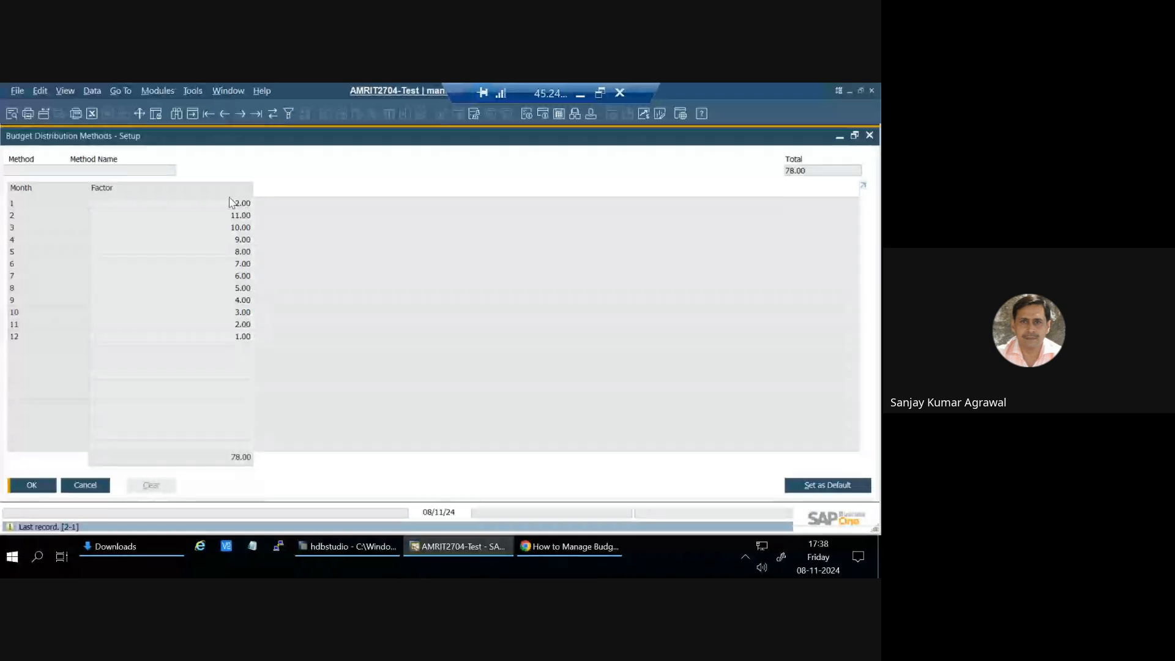
pyautogui.click(224, 116)
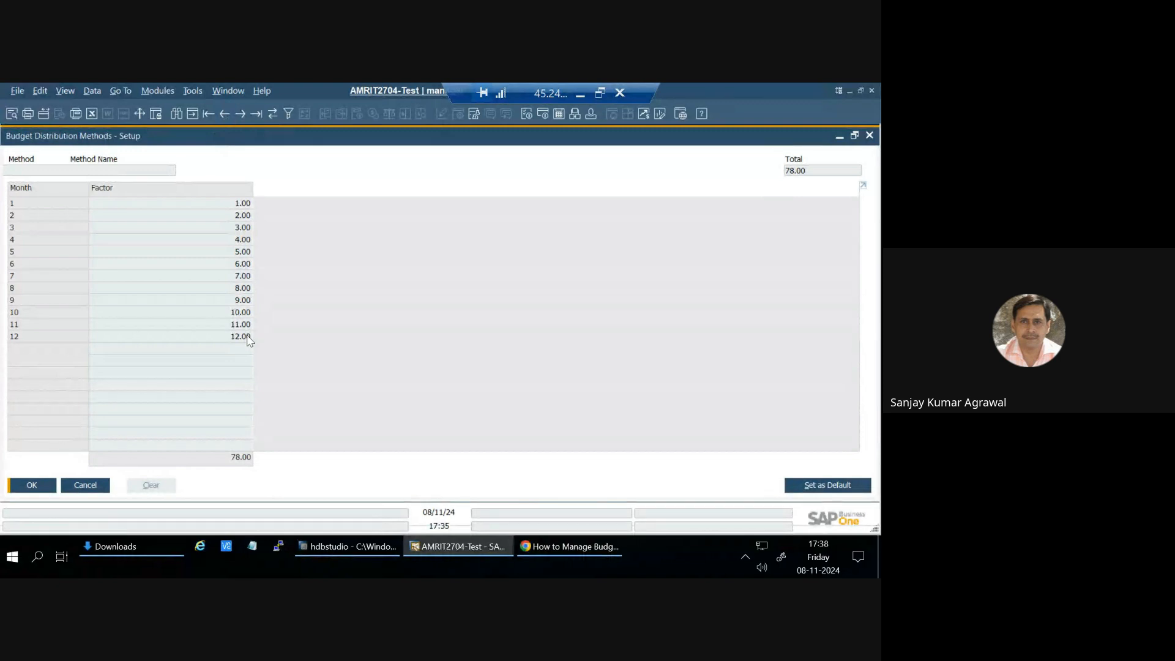
pyautogui.click(225, 117)
pyautogui.click(870, 137)
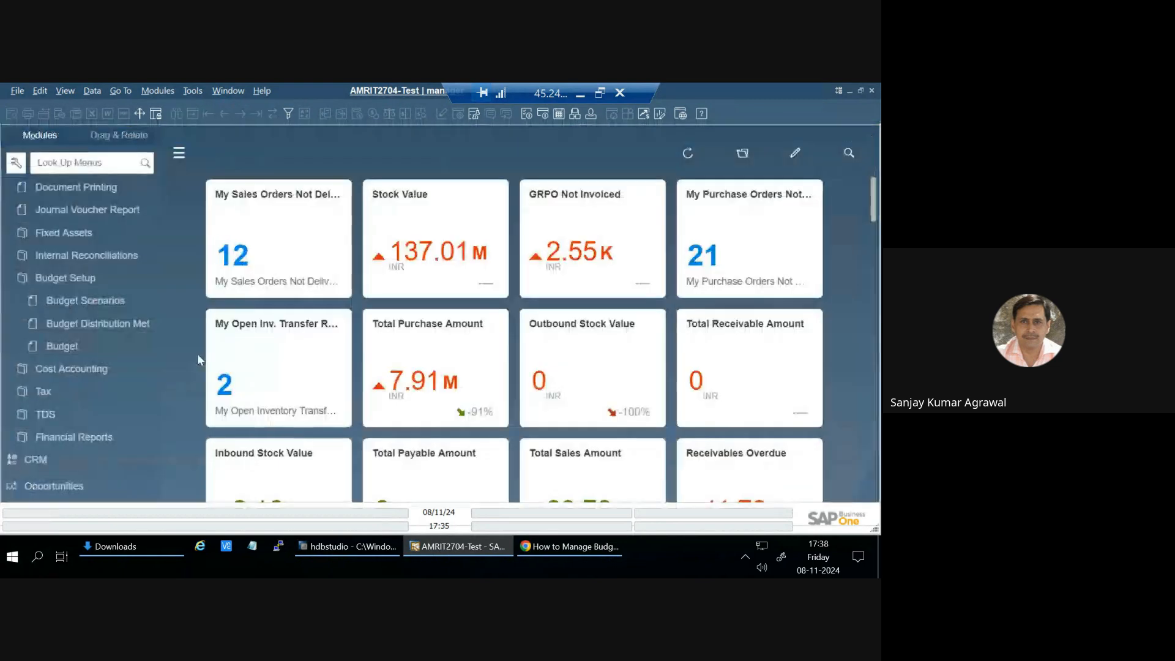
# Step: Open the Budget definition and bring up the budget setup for scenario 2425-01/04/24 with all account groups marked
pyautogui.click(68, 345)
pyautogui.moveTo(681, 291); pyautogui.dragTo(527, 201)
pyautogui.click(336, 244)
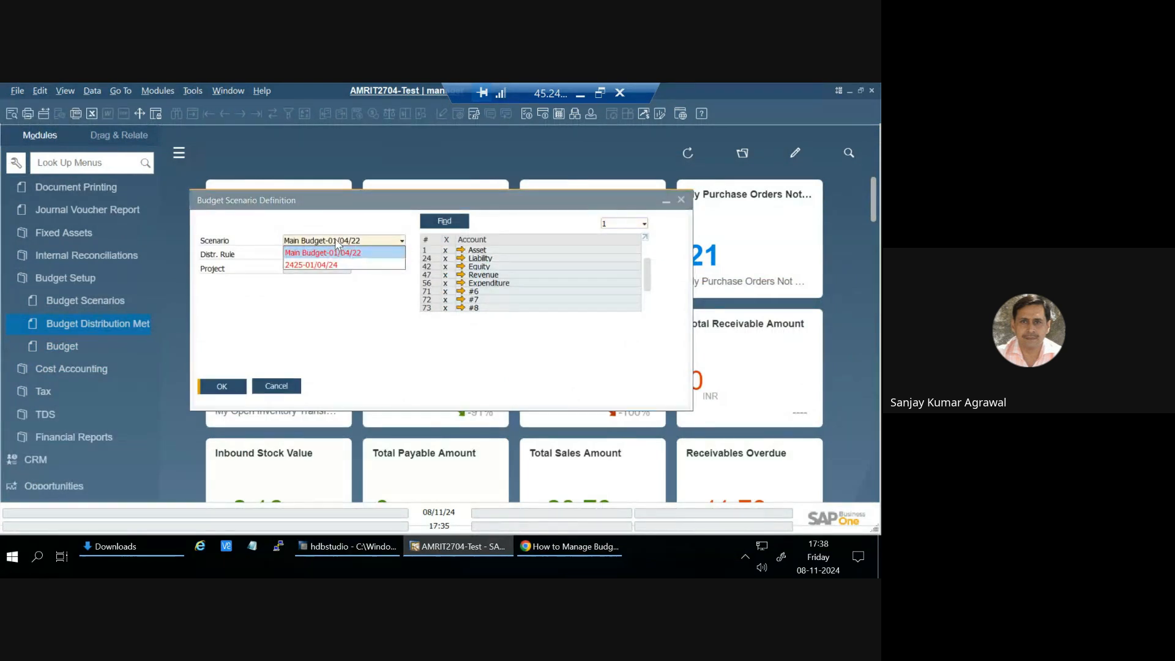
pyautogui.click(317, 270)
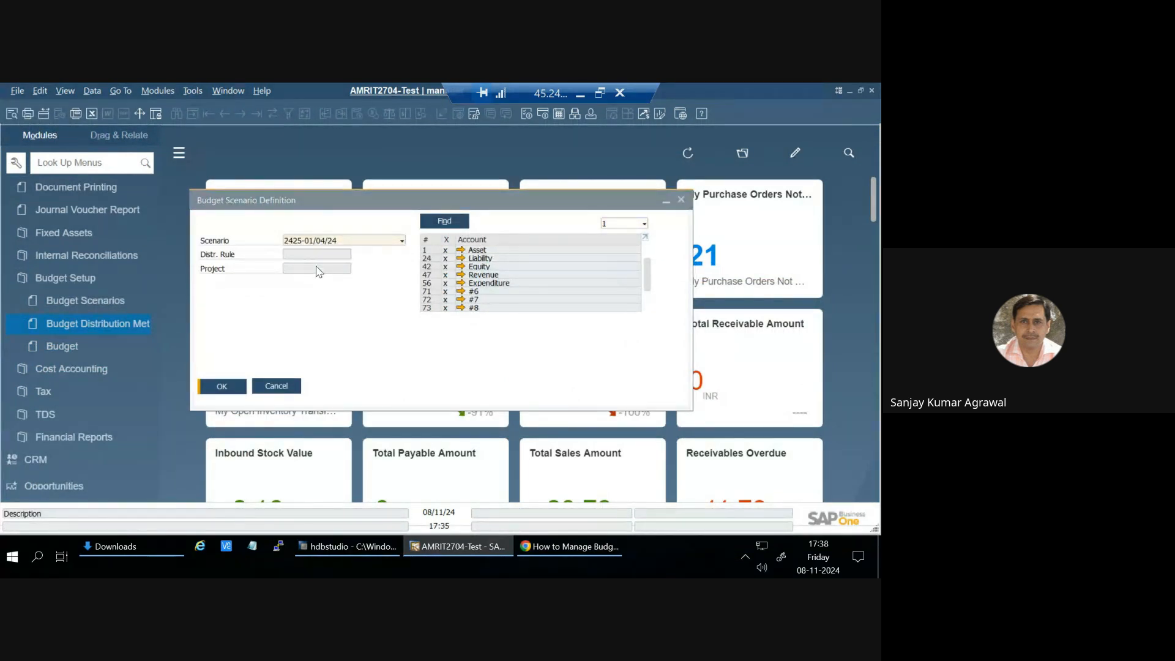
pyautogui.click(446, 253)
pyautogui.write('x')
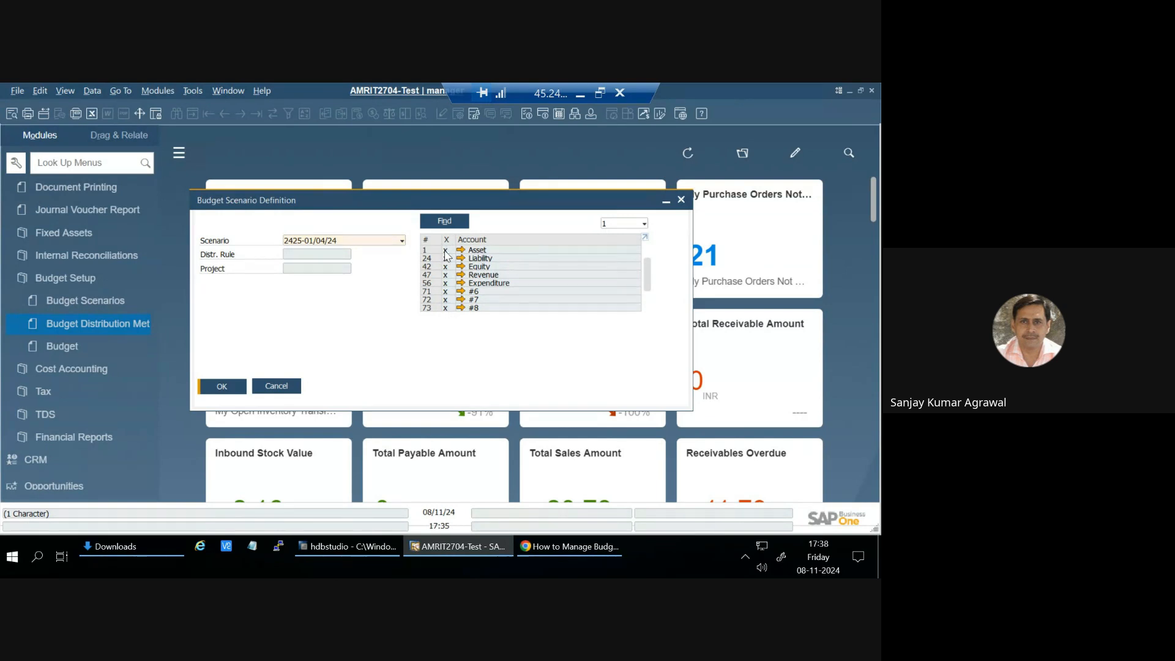
pyautogui.click(215, 386)
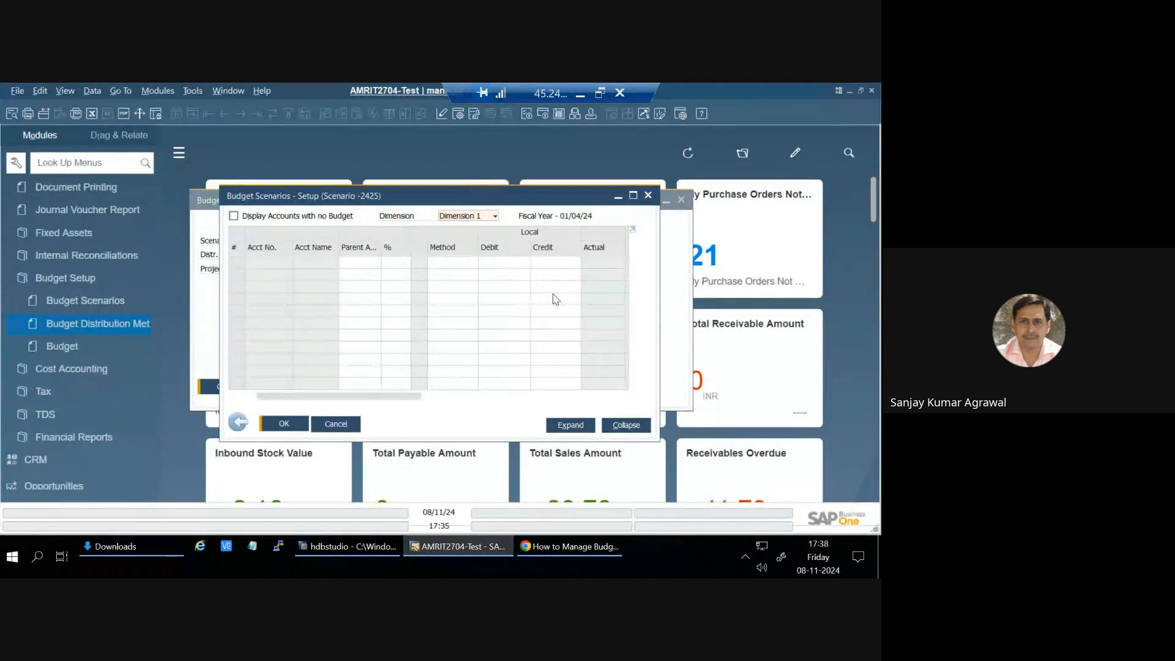
# Step: Return to the scenario definition, set the account level to 5, and reopen the 2425 budget setup maximized
pyautogui.click(239, 423)
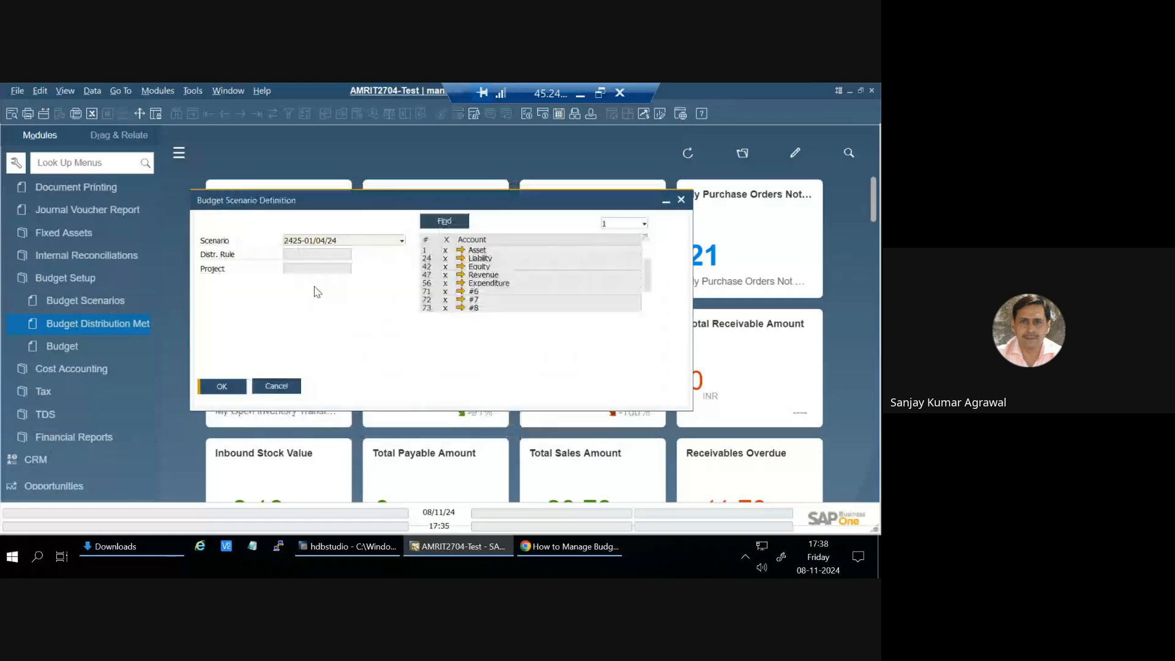
pyautogui.click(624, 223)
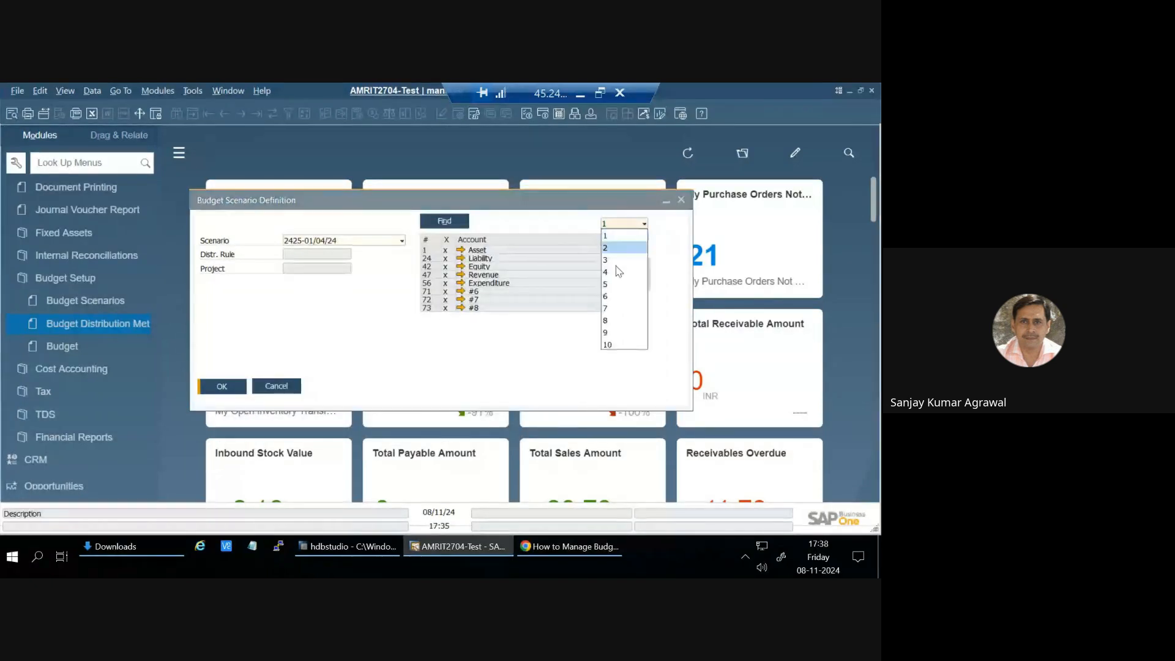
pyautogui.click(611, 286)
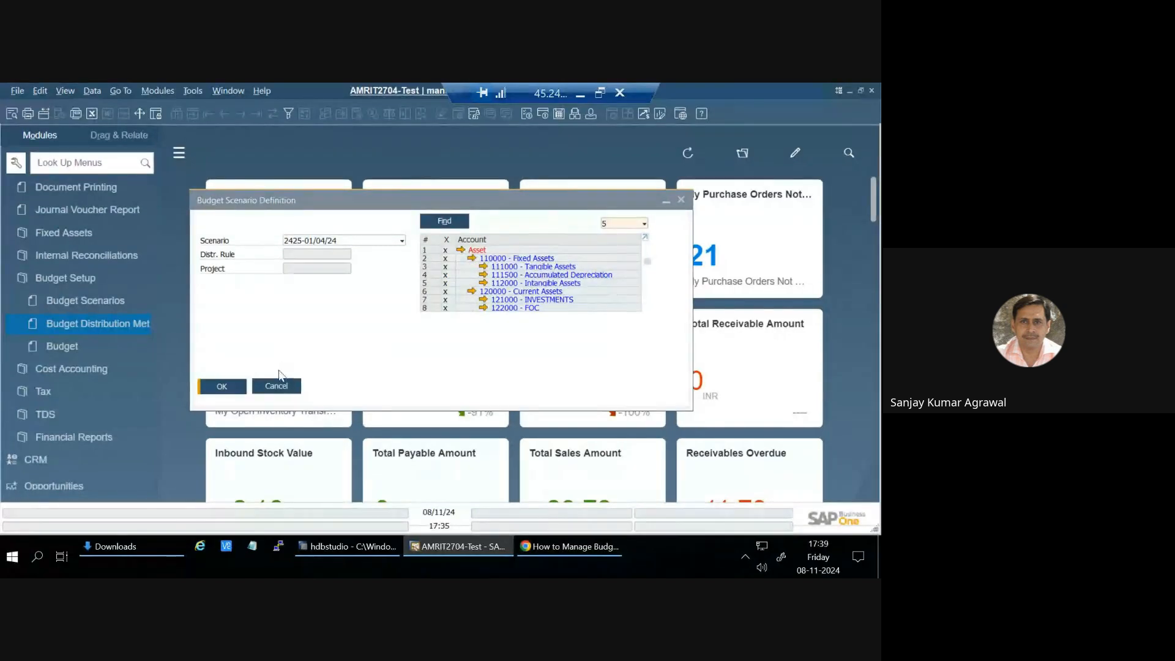
pyautogui.click(219, 389)
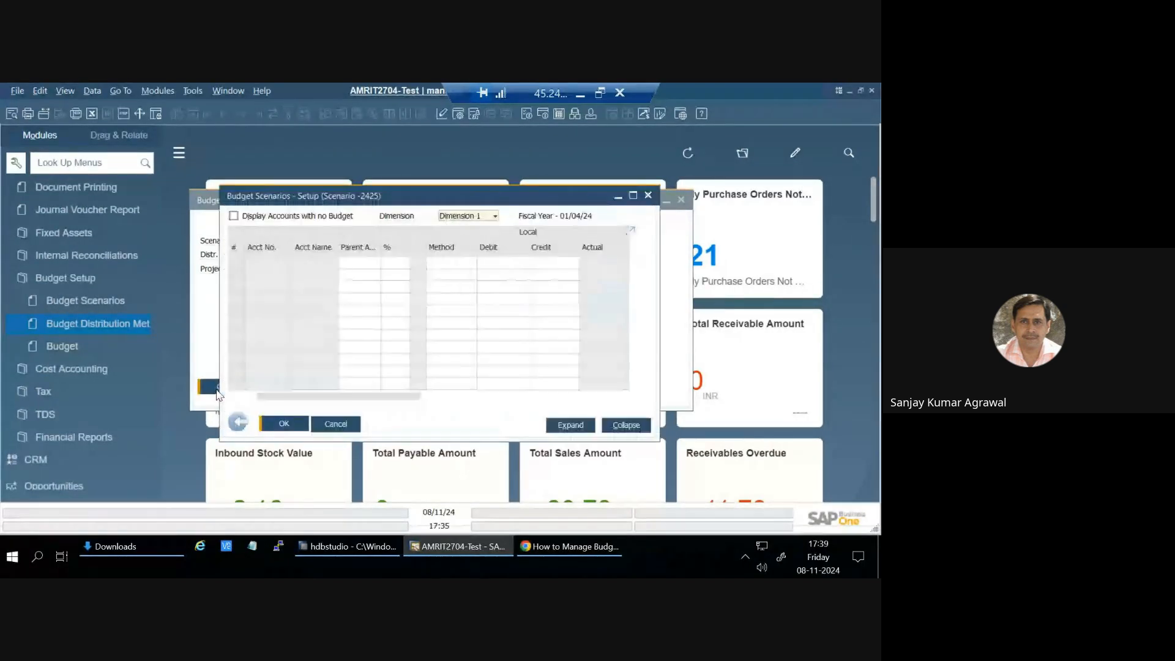
pyautogui.click(634, 196)
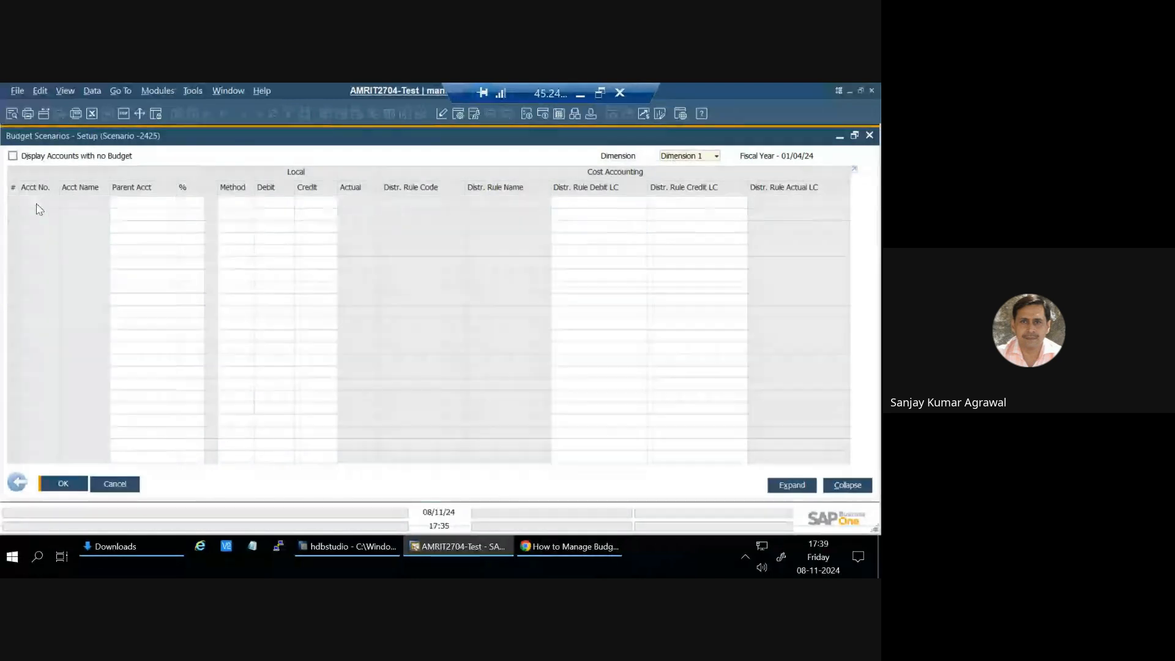
# Step: Display the accounts with no budget and widen the account name column to fit the full names
pyautogui.click(12, 155)
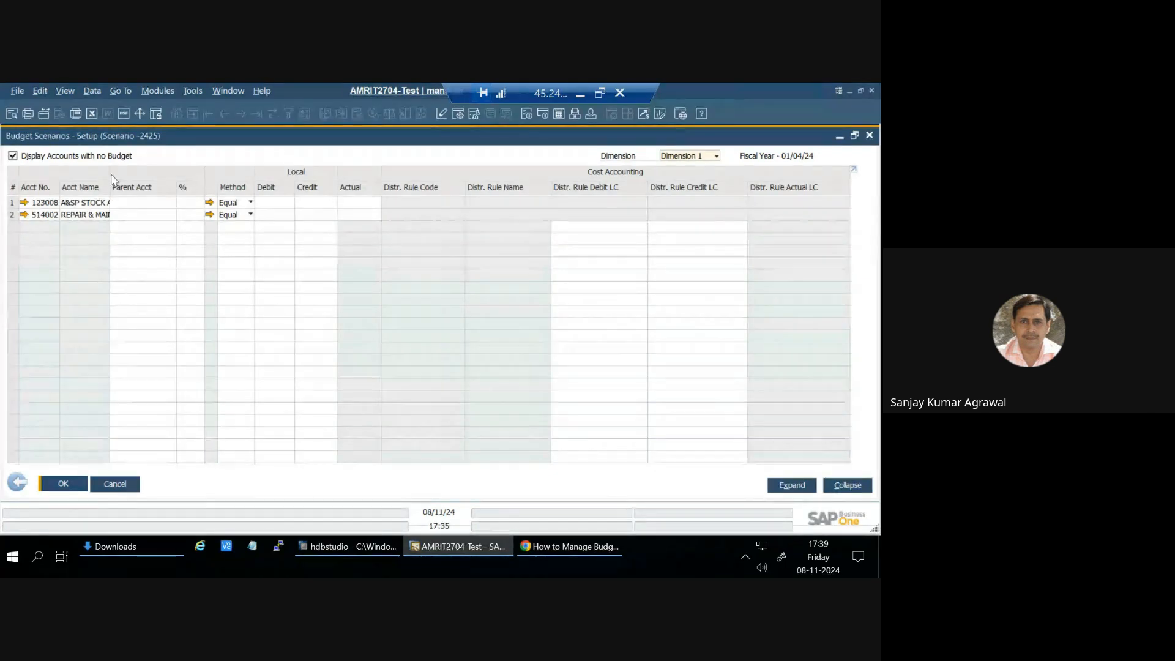
pyautogui.click(63, 92)
pyautogui.click(65, 207)
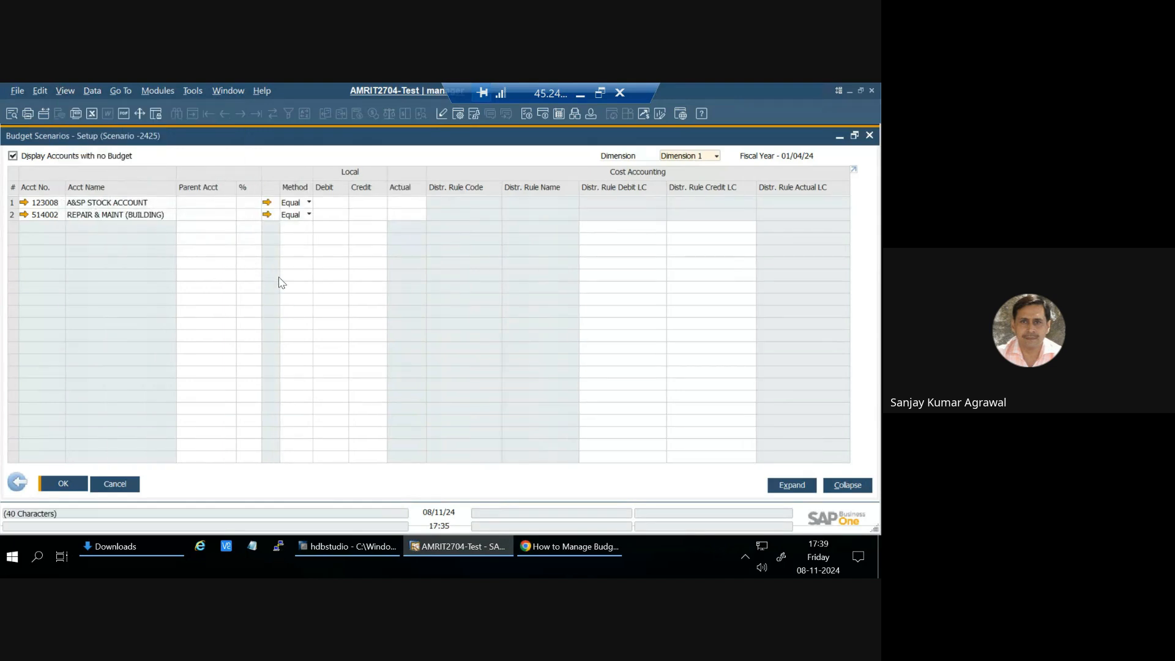
# Step: Set the local debit budget of account 123008 - A&SP STOCK ACCOUNT to 200000
pyautogui.click(332, 201)
pyautogui.write('2000')
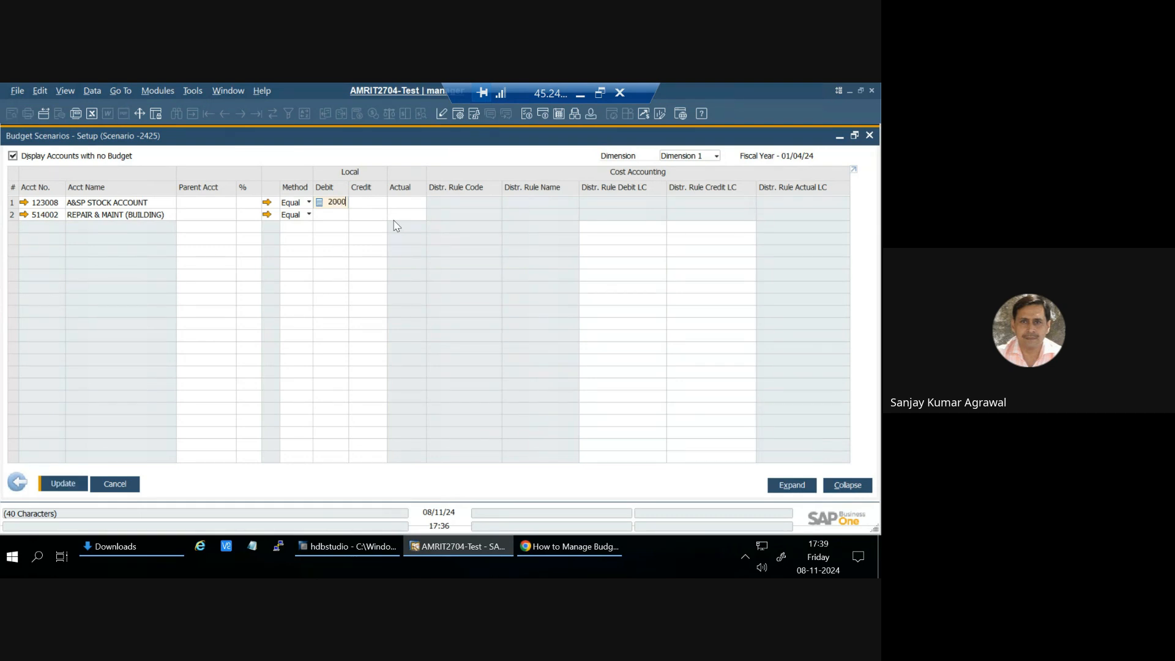
pyautogui.write('00')
pyautogui.click(360, 215)
# Step: Check the details of account 514002 - REPAIR & MAINT (BUILDING) and set its local debit budget to 50000
pyautogui.click(341, 215)
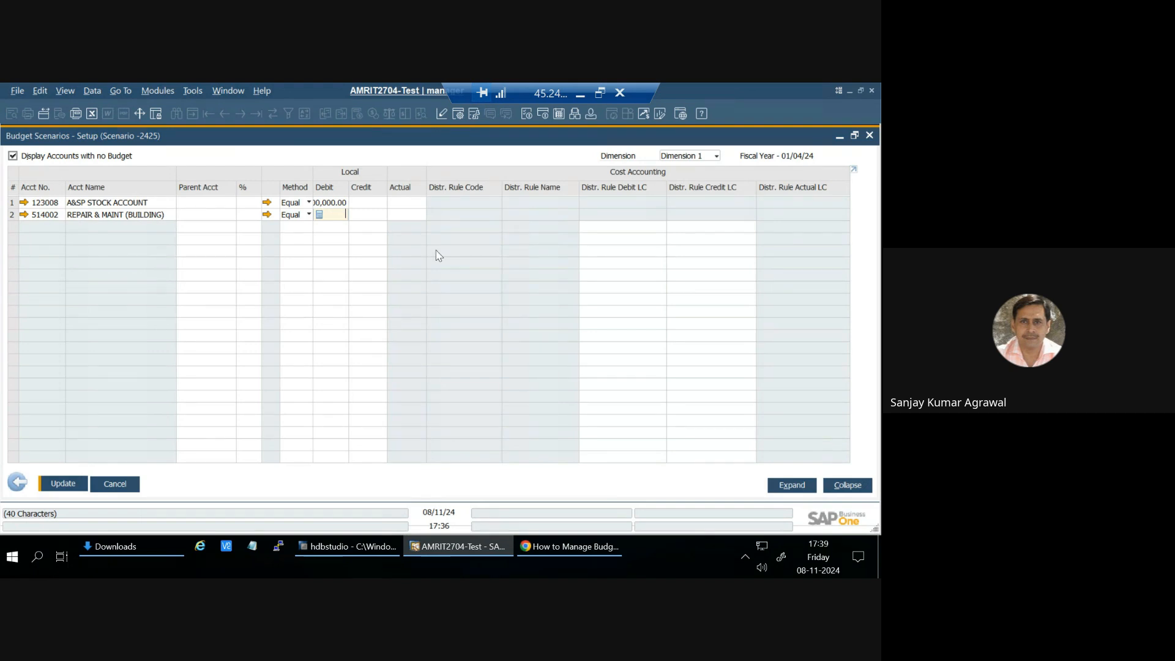
pyautogui.click(24, 215)
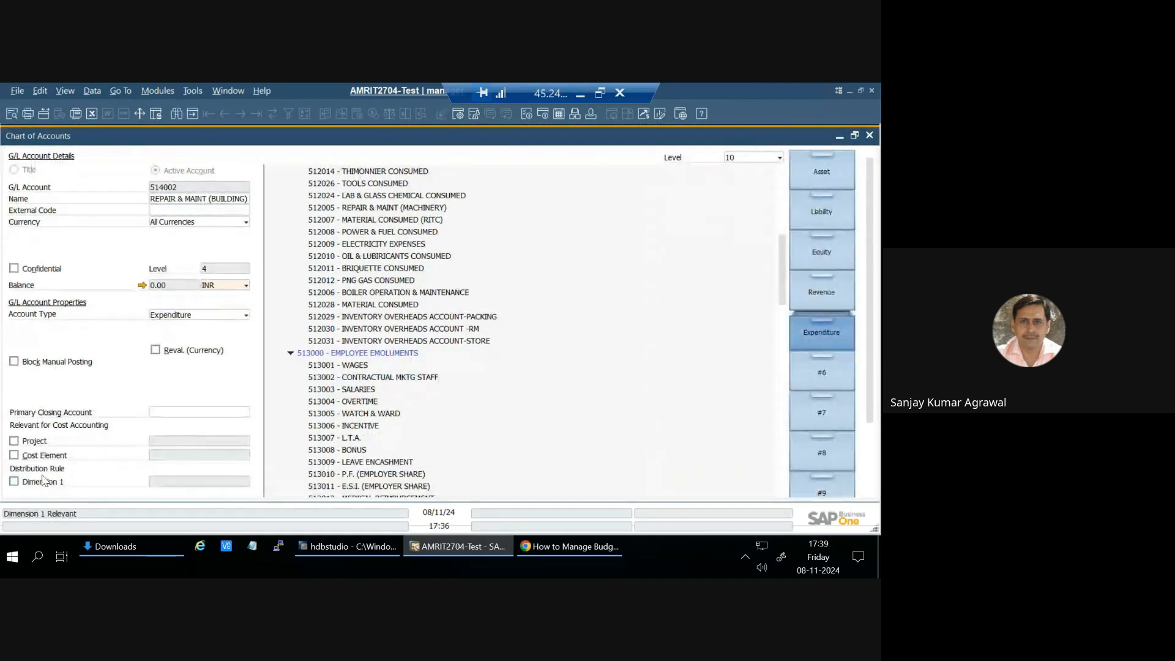
pyautogui.press('Escape')
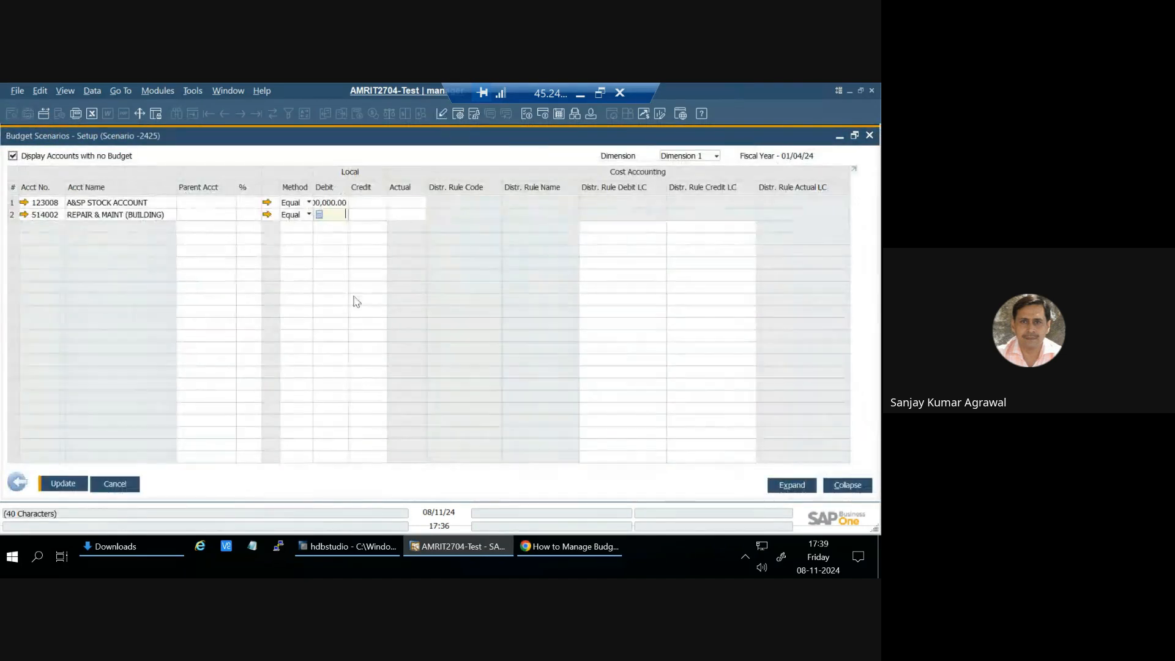
pyautogui.write('50000')
pyautogui.click(380, 215)
pyautogui.click(324, 214)
# Step: Update the 2425 budget, agree to restore the accumulators of accounts 123008 and 514002, and close the budget windows
pyautogui.click(61, 484)
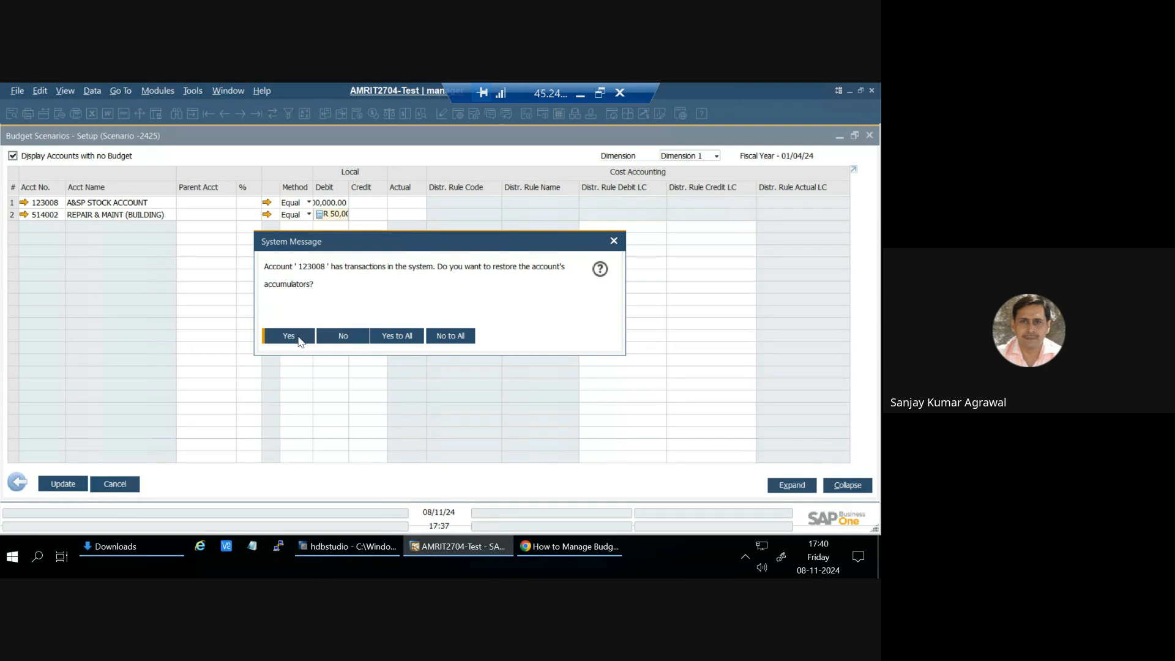
pyautogui.click(295, 337)
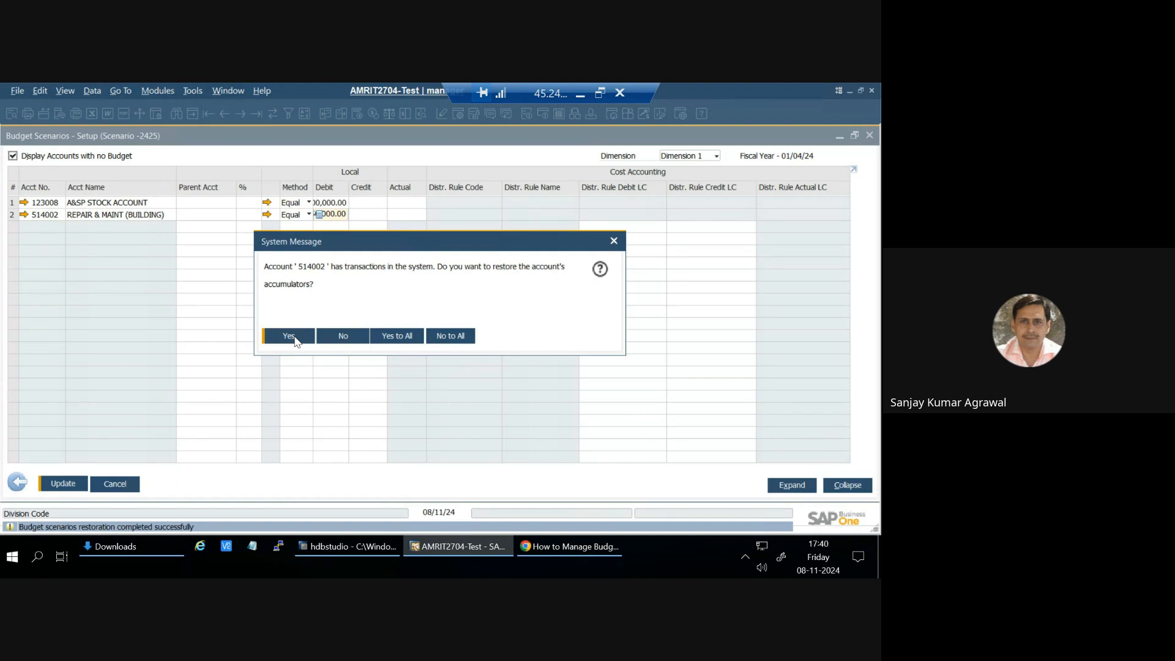
pyautogui.click(294, 337)
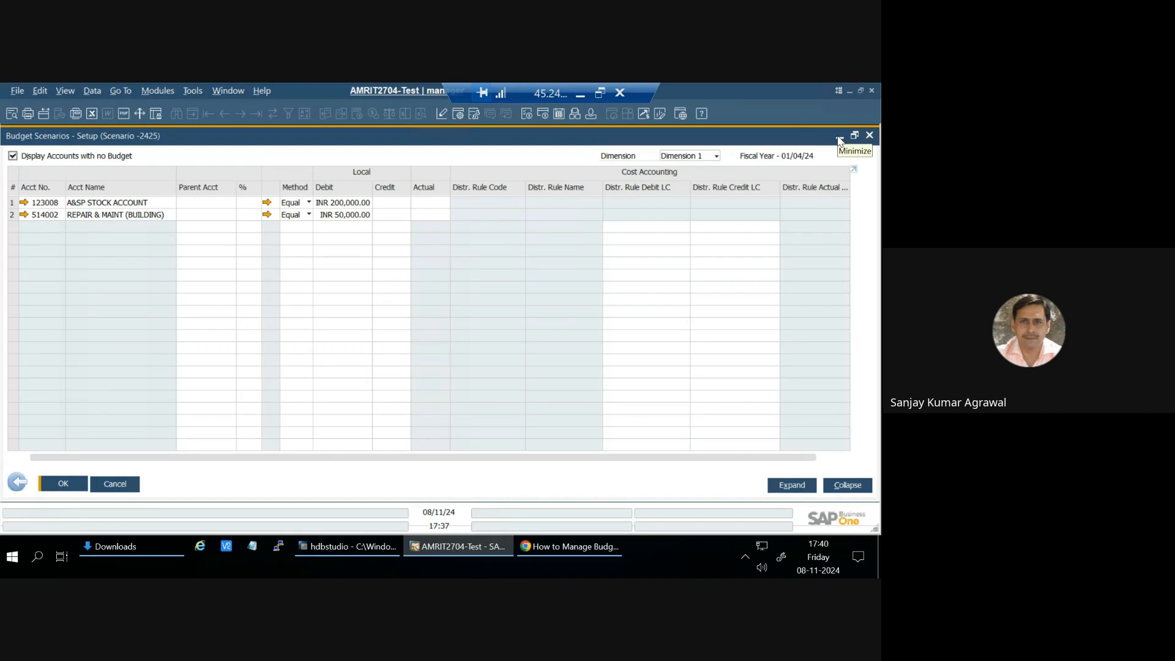
pyautogui.click(869, 135)
pyautogui.click(276, 386)
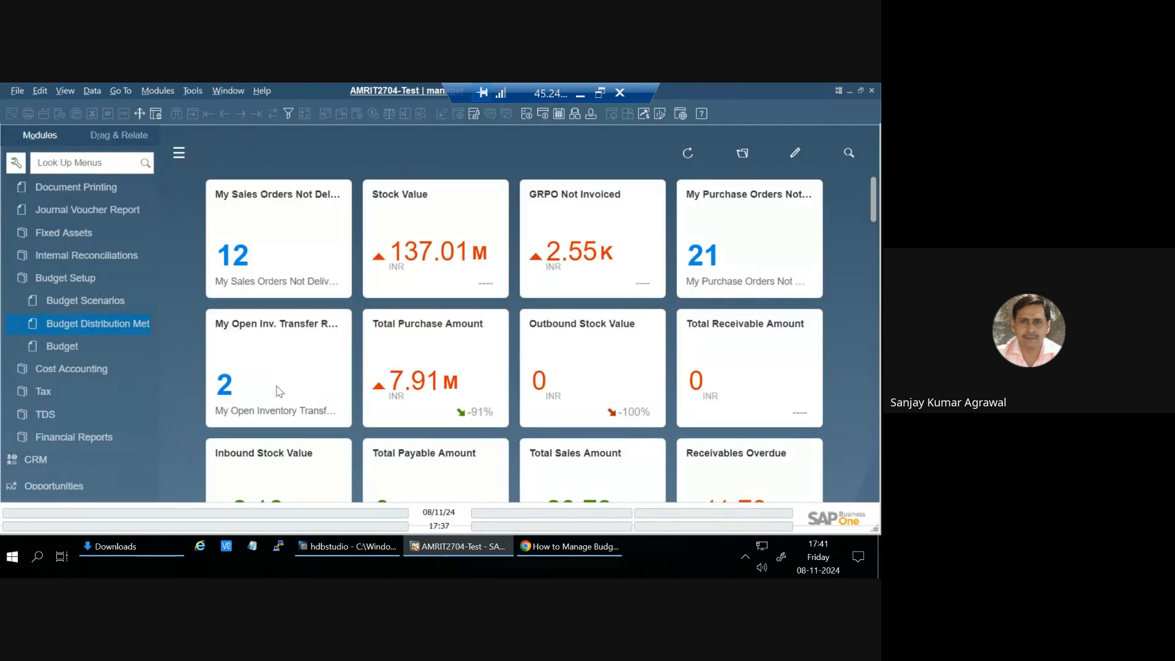
# Step: Collapse the Financials module and open a Purchase Order form from Purchasing - A/P
pyautogui.scroll(10, 116, 263)
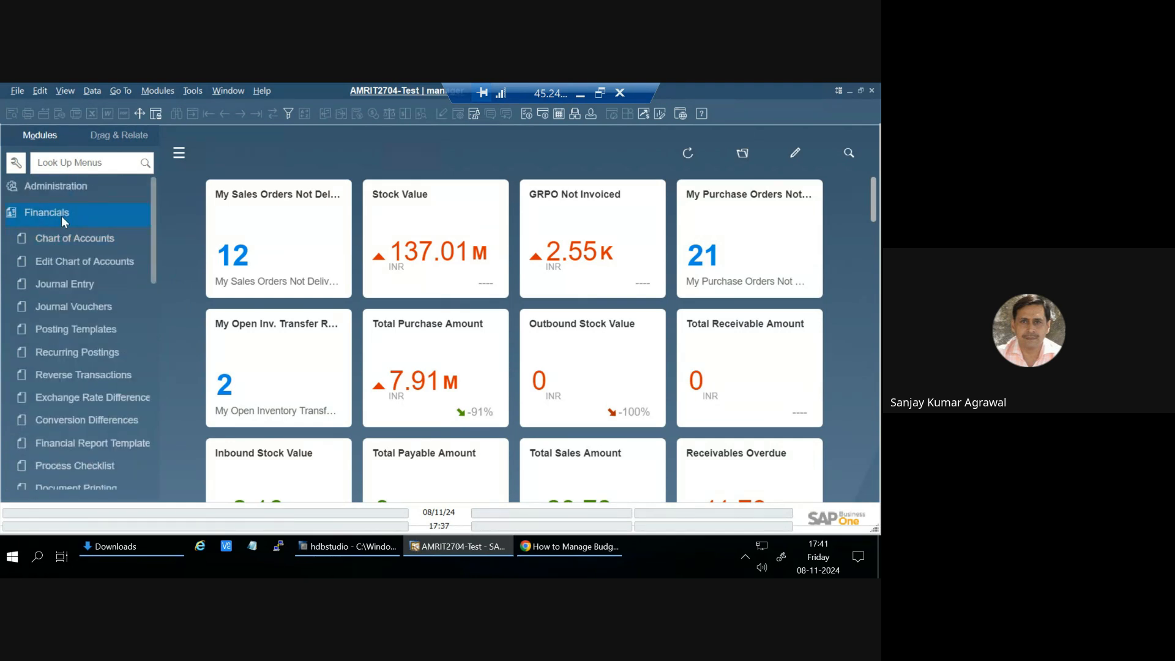
pyautogui.click(61, 214)
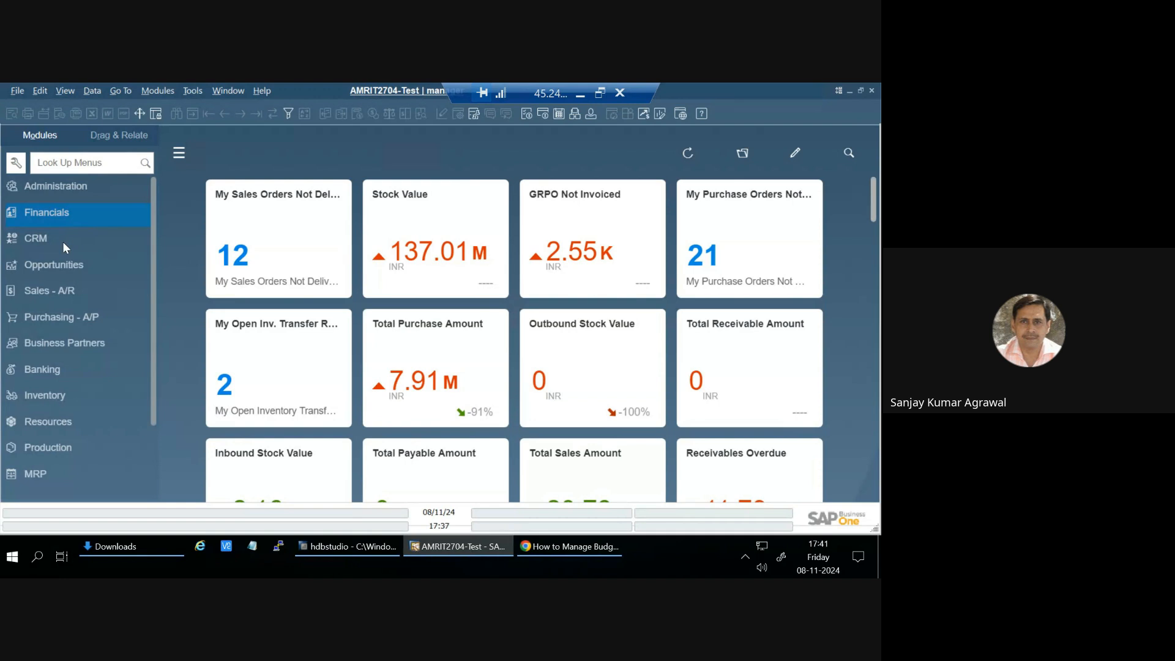
pyautogui.click(61, 314)
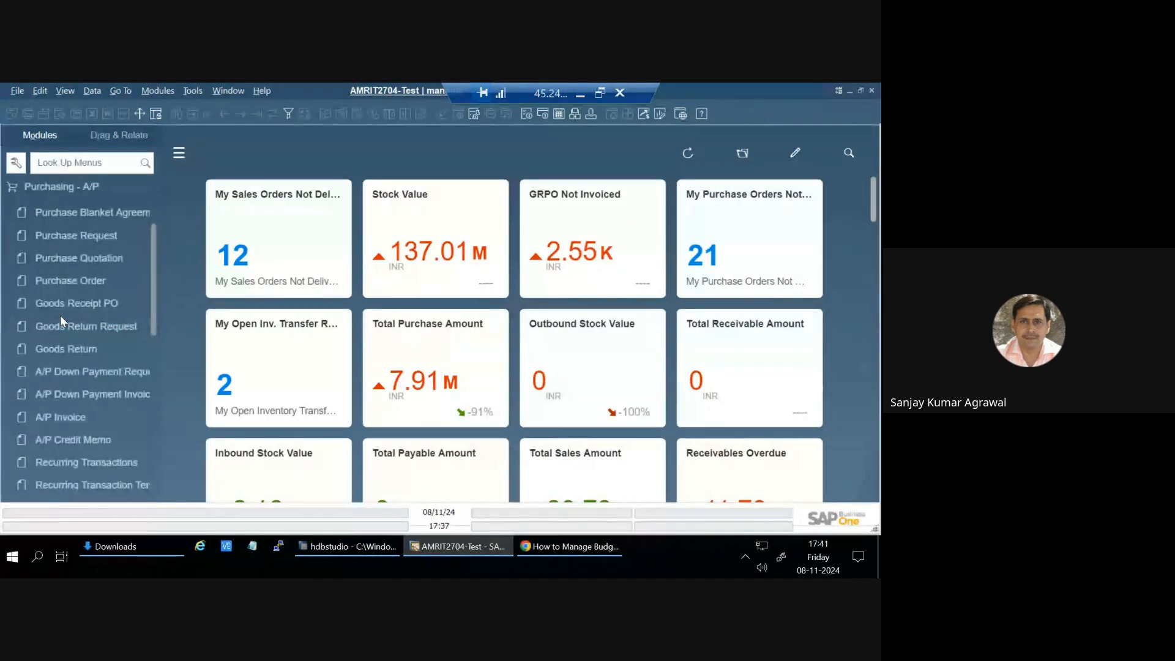
pyautogui.click(61, 280)
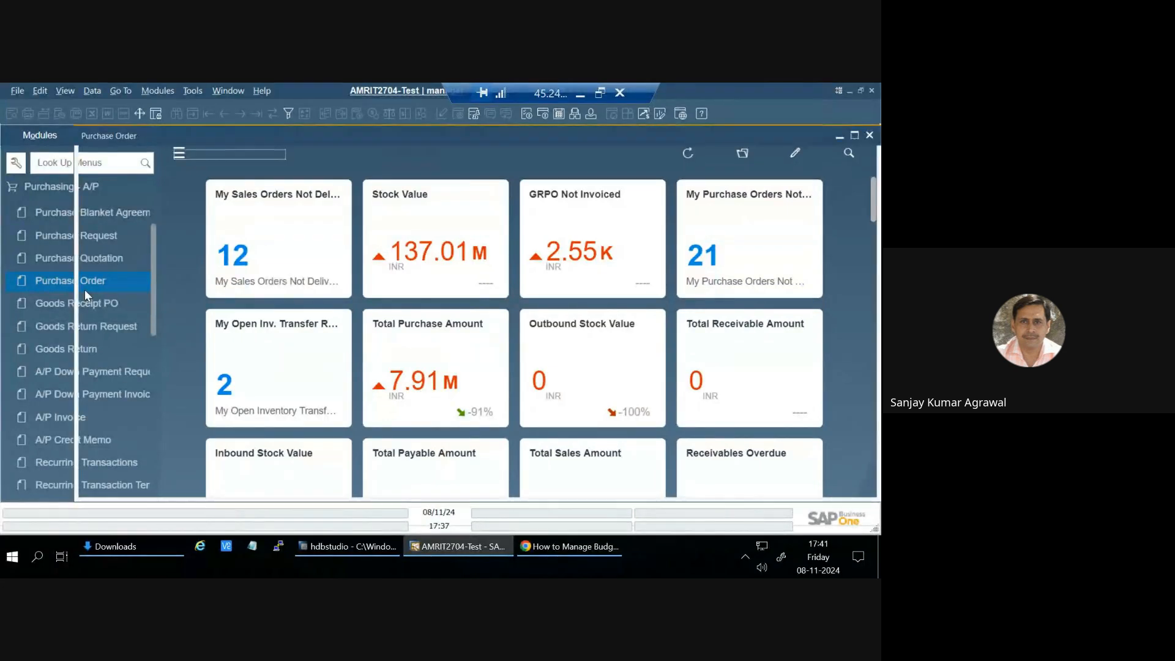
# Step: Enlarge the purchase order form and choose A.P.PACK SOLUTIONS as the vendor from the business partner list
pyautogui.click(854, 136)
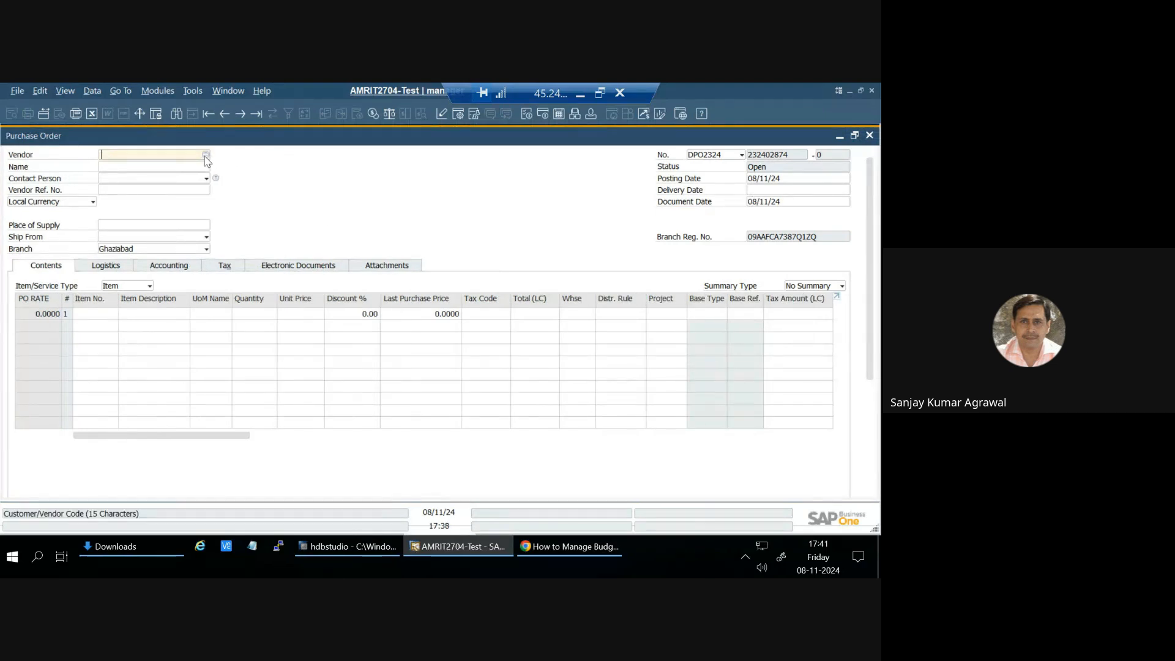
pyautogui.click(203, 155)
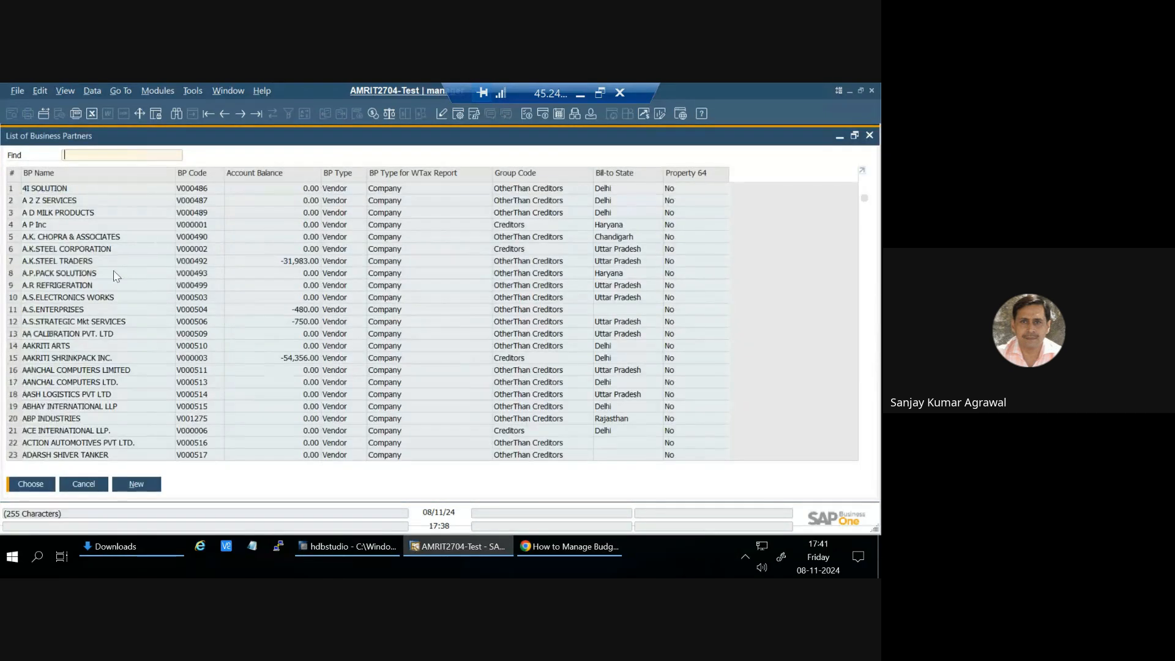
pyautogui.click(59, 274)
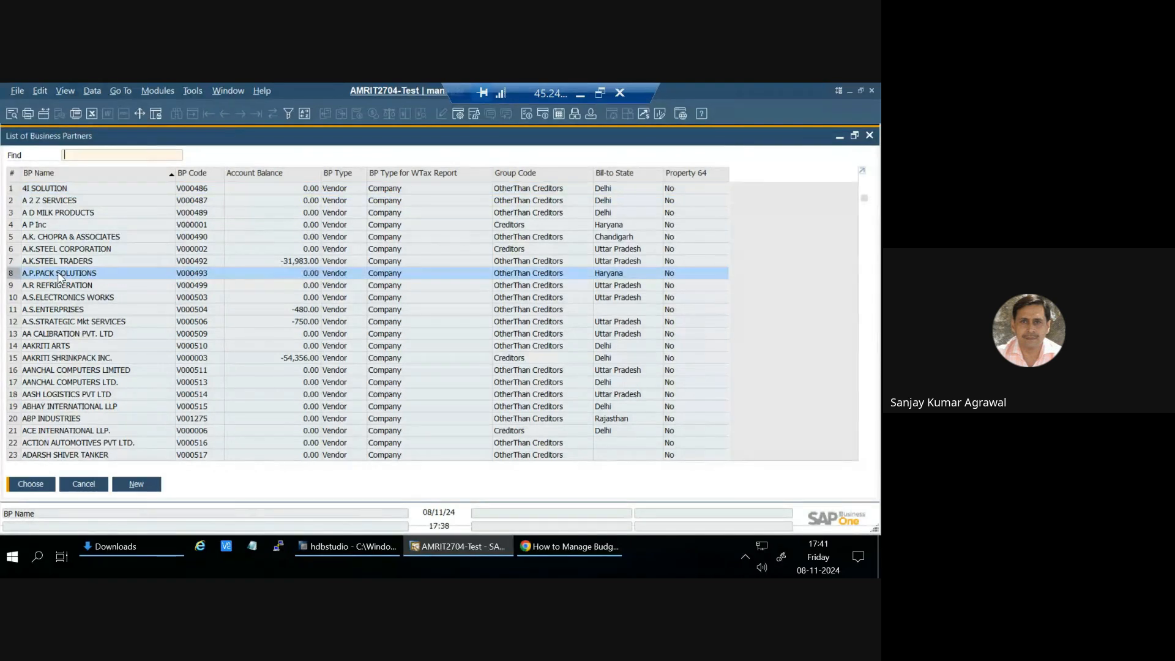
pyautogui.doubleClick(59, 274)
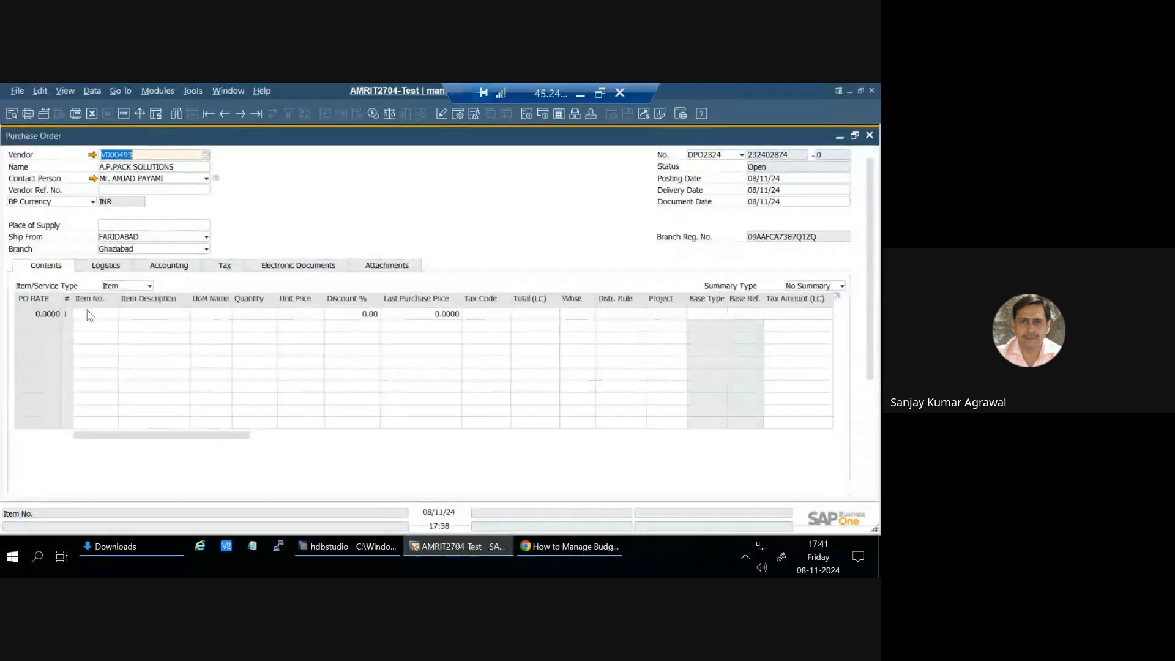
# Step: Sort the item list by item code, search it for "as" and add item ASP00001, Poster For JUST CAN-A/3 SIZE, to the first row
pyautogui.click(108, 315)
pyautogui.click(113, 314)
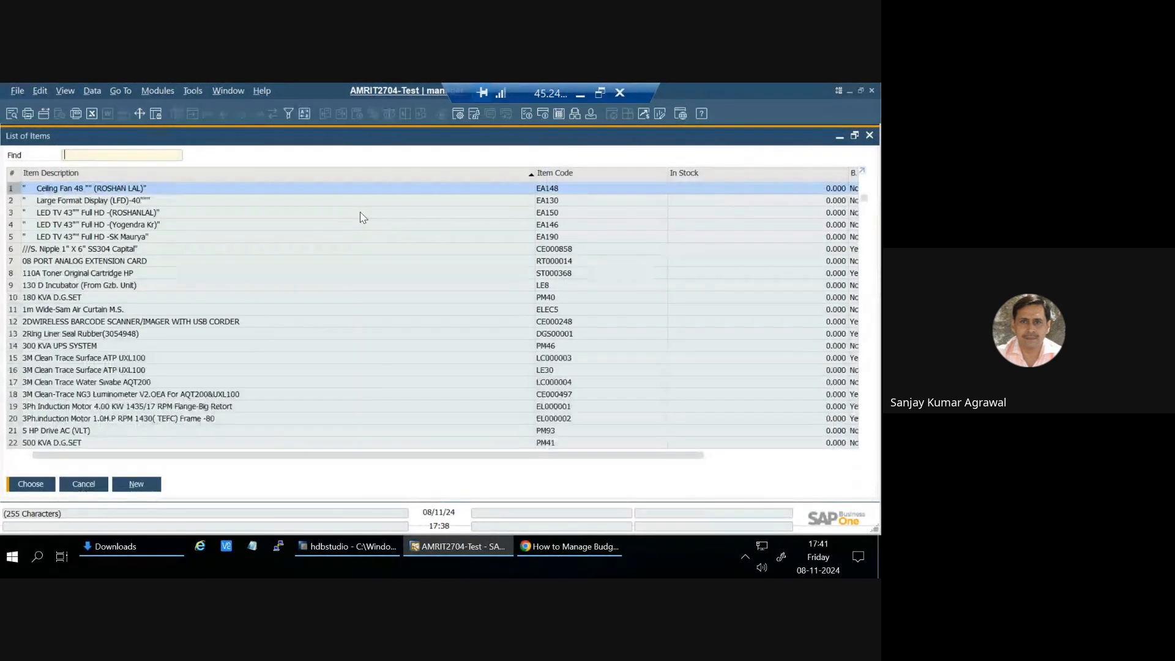
pyautogui.doubleClick(580, 173)
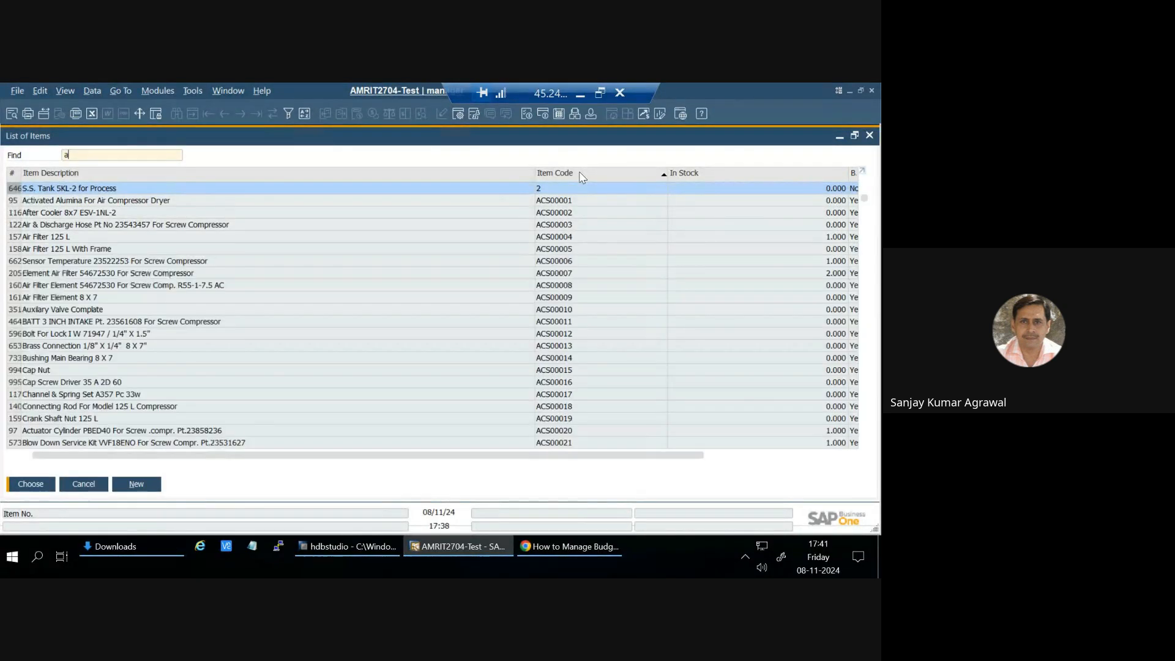
pyautogui.write('as')
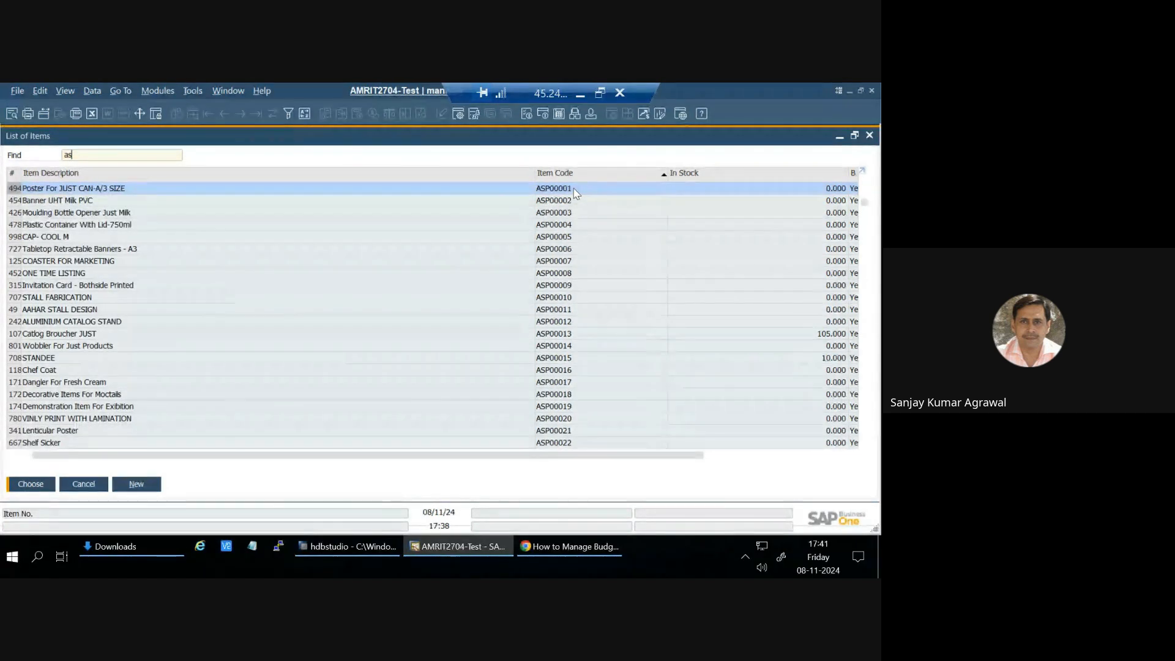
pyautogui.doubleClick(574, 188)
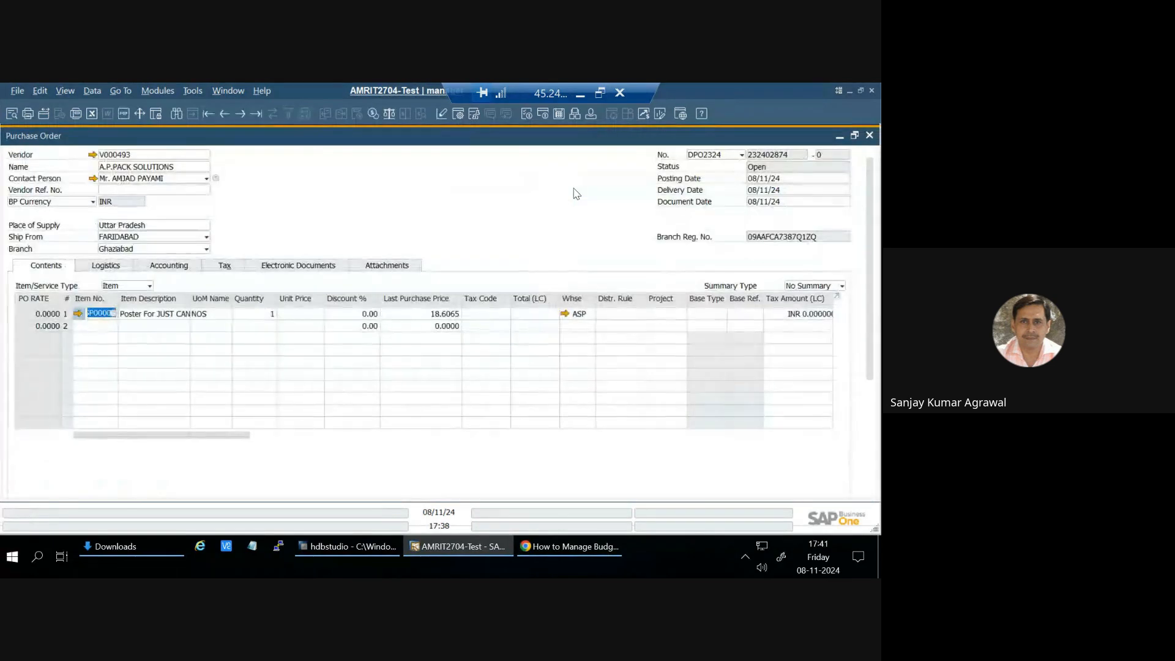
# Step: Set the poster row's quantity to 500 and its unit price to 5,000
pyautogui.click(261, 313)
pyautogui.write('500')
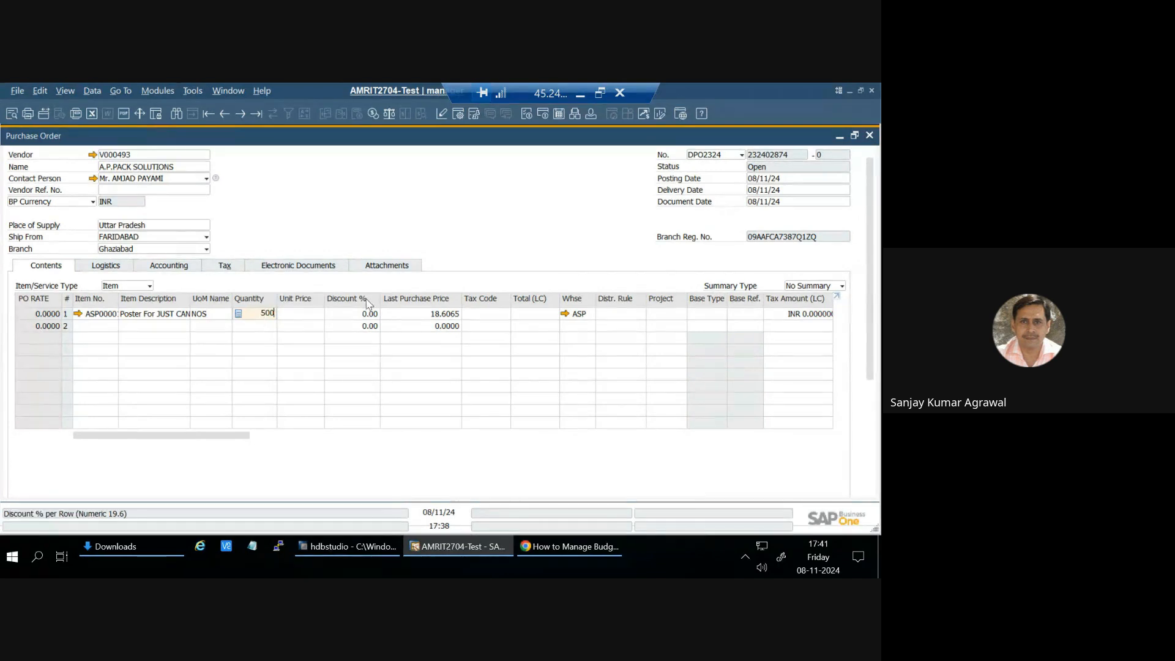
pyautogui.click(297, 316)
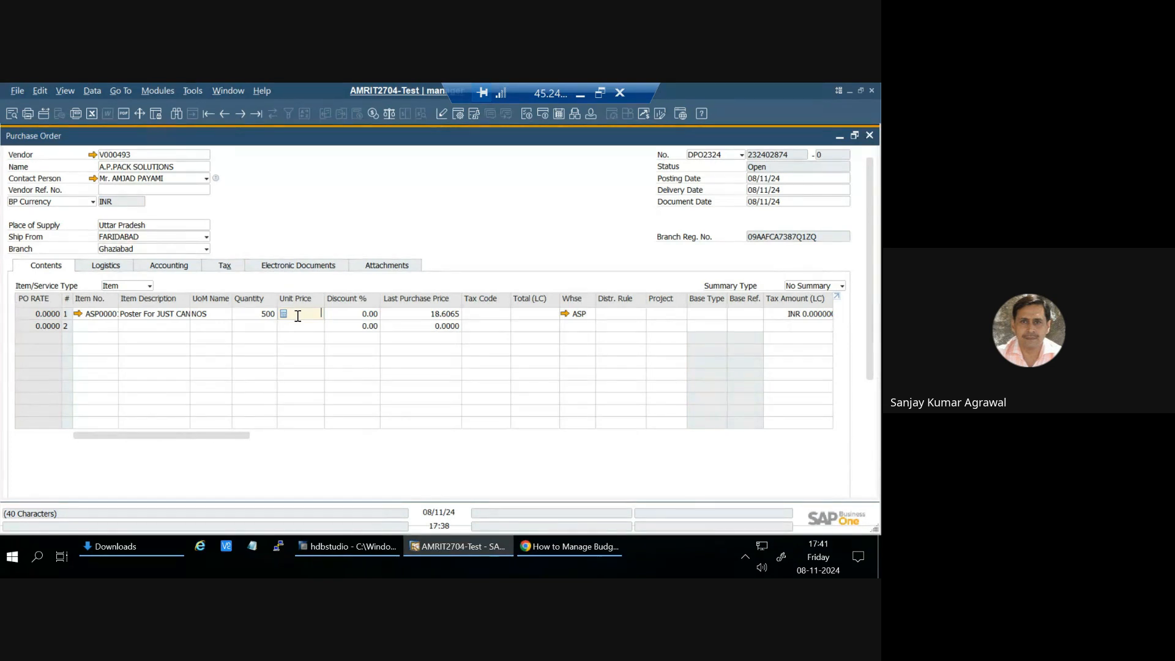
pyautogui.write('5,')
pyautogui.write('000')
pyautogui.click(336, 318)
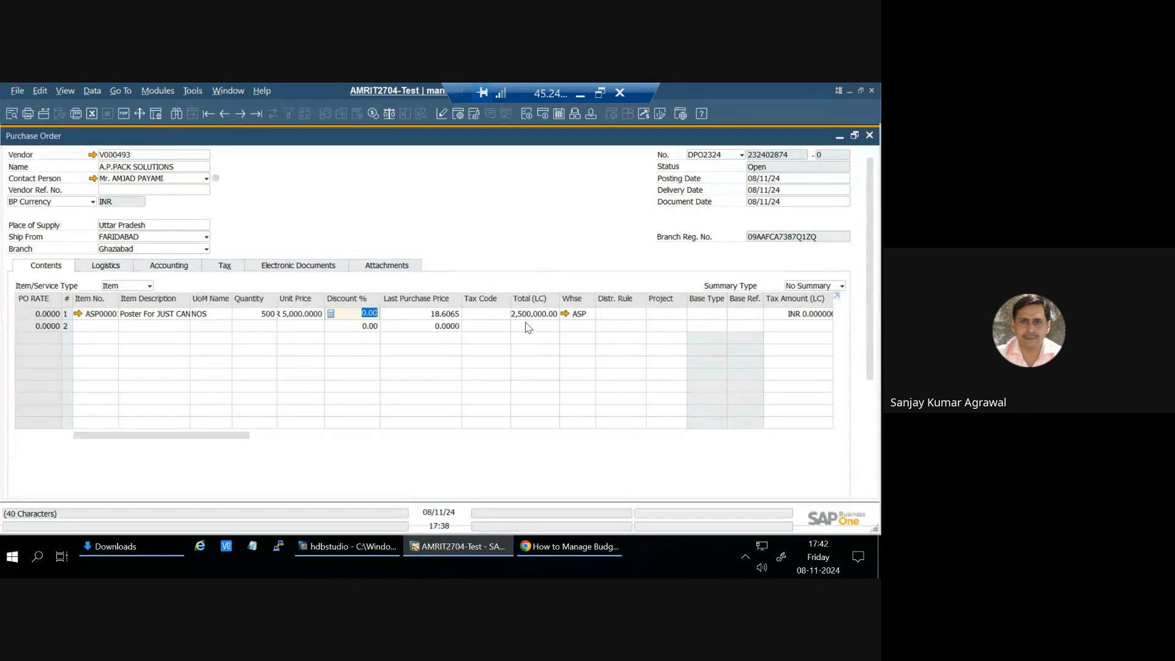
# Step: Change the poster row's unit price to 500
pyautogui.click(299, 314)
pyautogui.click(301, 315)
pyautogui.click(528, 315)
pyautogui.click(496, 316)
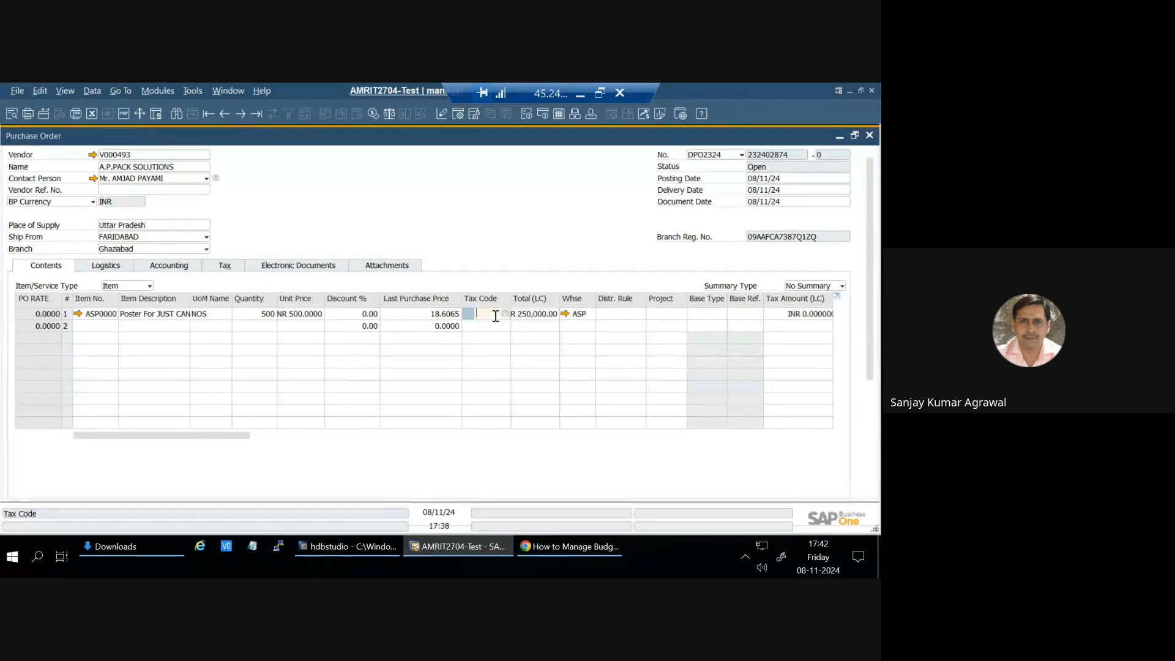
# Step: Set the poster row's unit price to 8,000 and try to add the purchase order
pyautogui.click(298, 315)
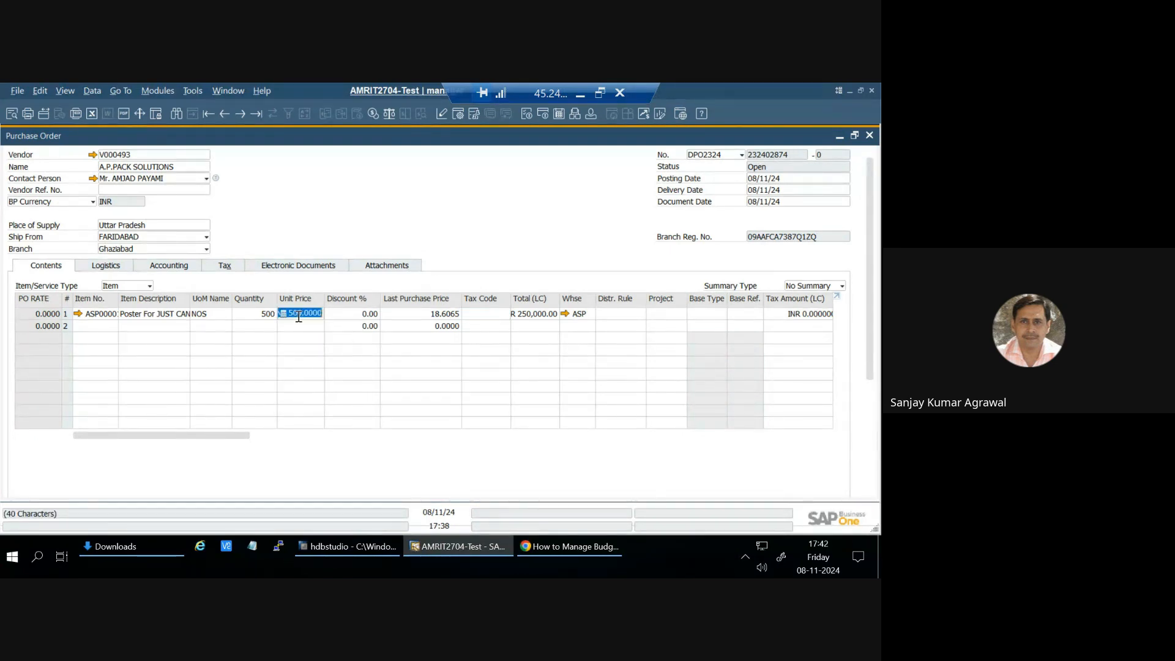
pyautogui.write('8,')
pyautogui.write('000')
pyautogui.click(422, 318)
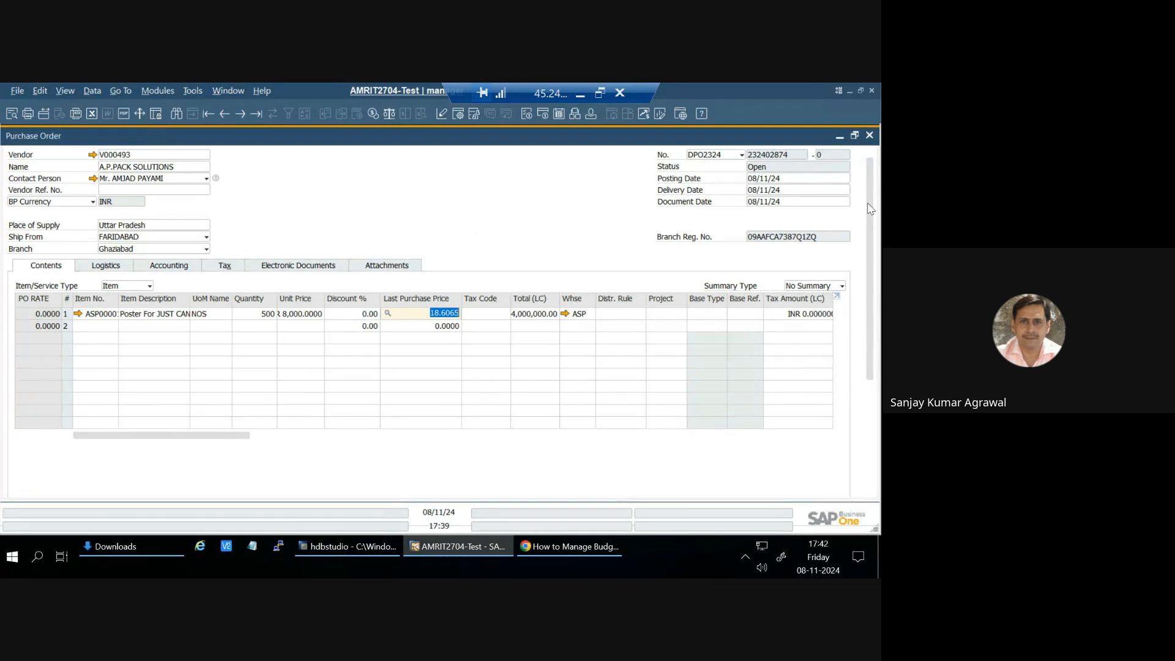
pyautogui.scroll(-1, 874, 484)
pyautogui.scroll(-5, 874, 484)
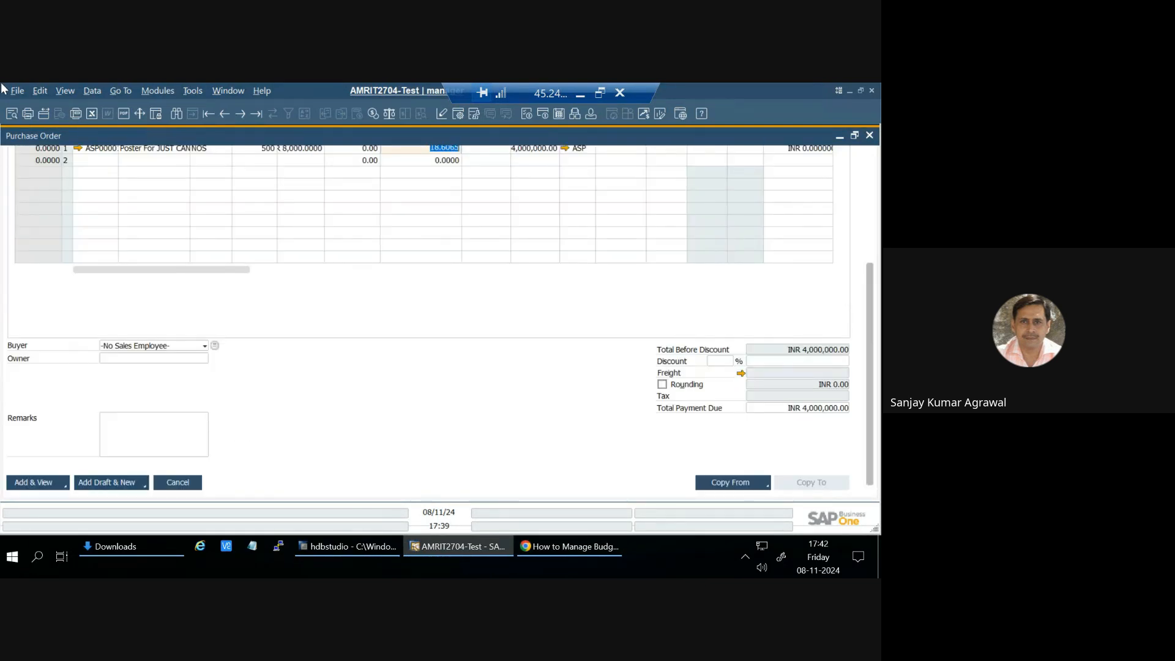
pyautogui.click(28, 485)
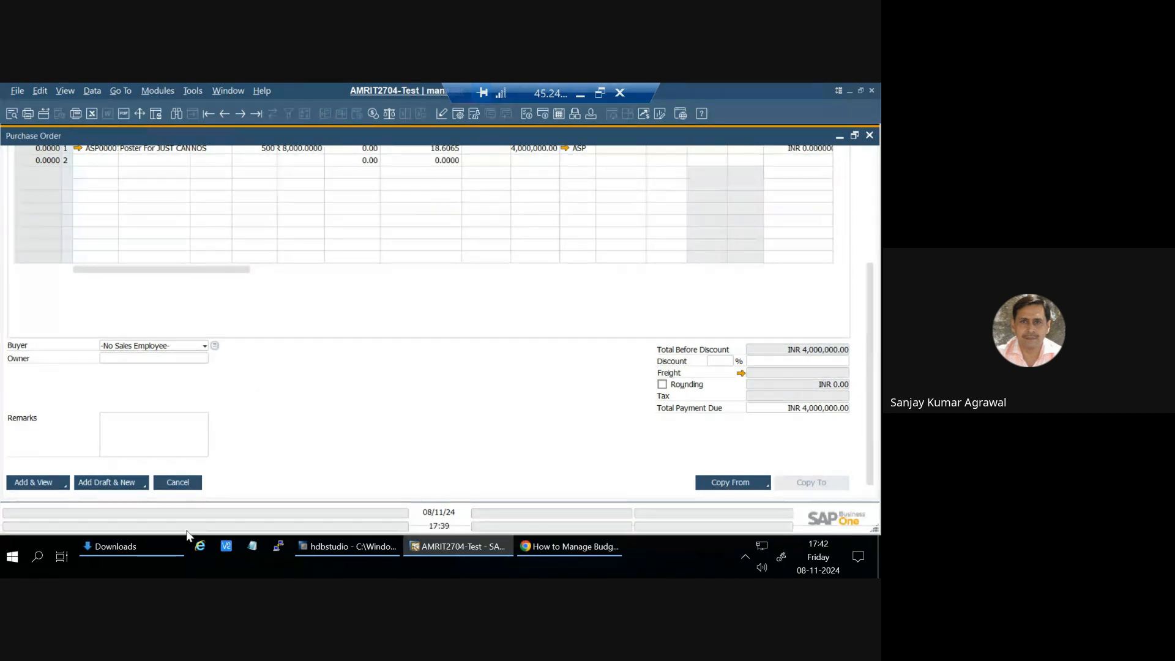
# Step: Check the Messages/Alerts Overview inbox and the latest entries in the System Messages Log, closing each window after reading it
pyautogui.click(218, 97)
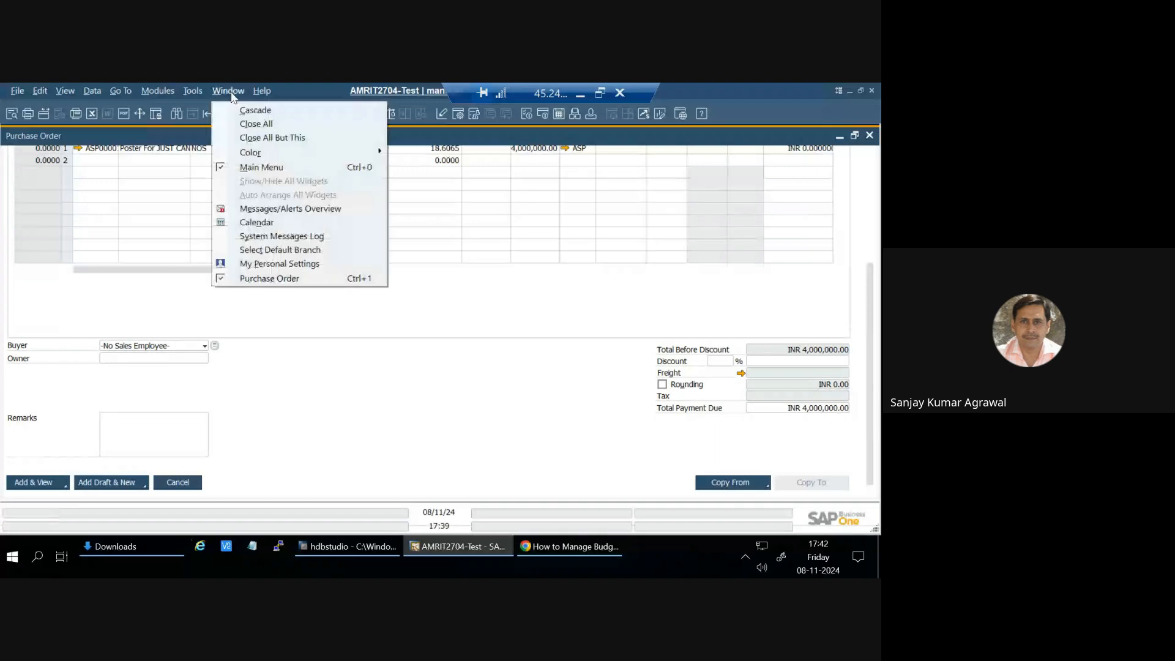
pyautogui.click(268, 210)
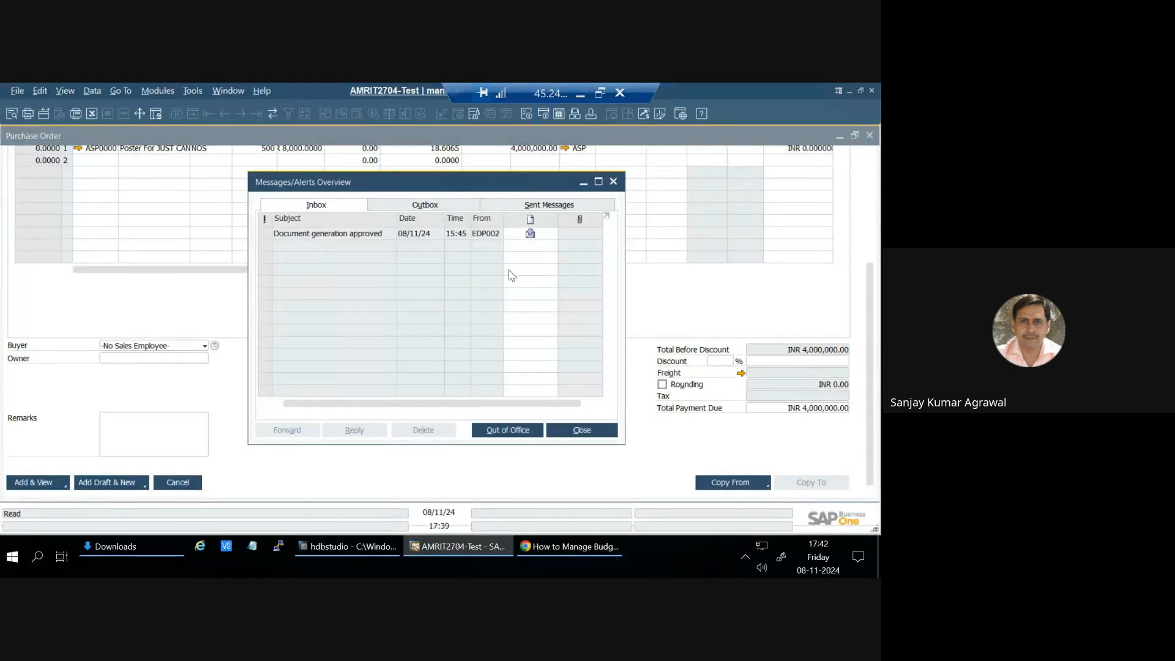
pyautogui.click(613, 182)
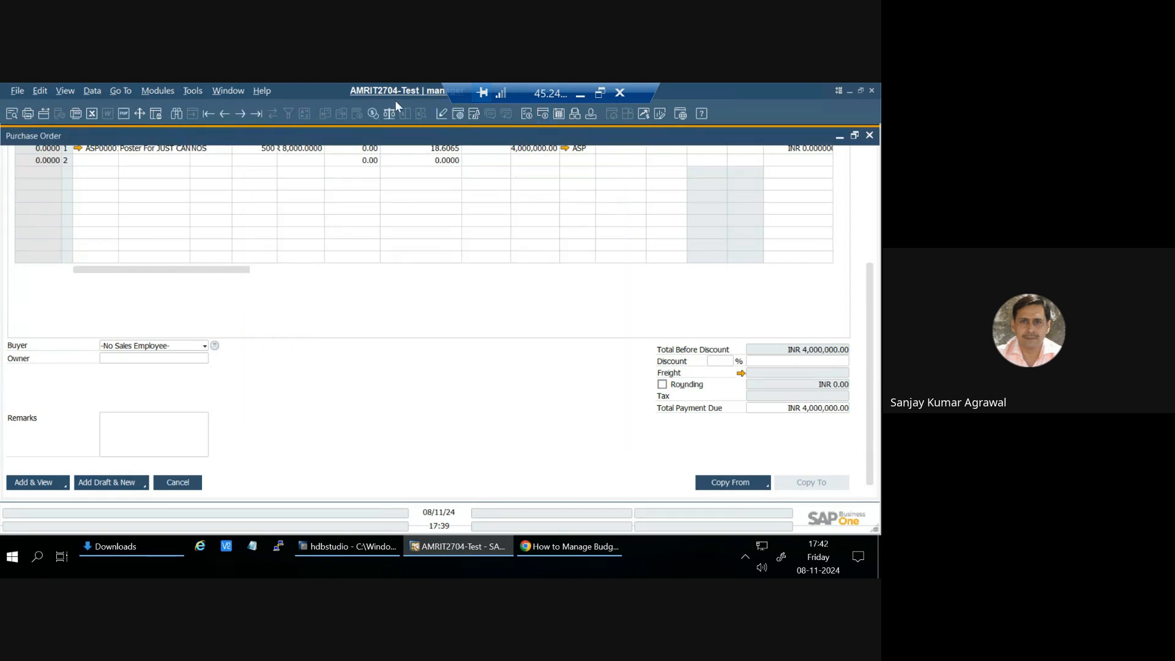
pyautogui.click(225, 94)
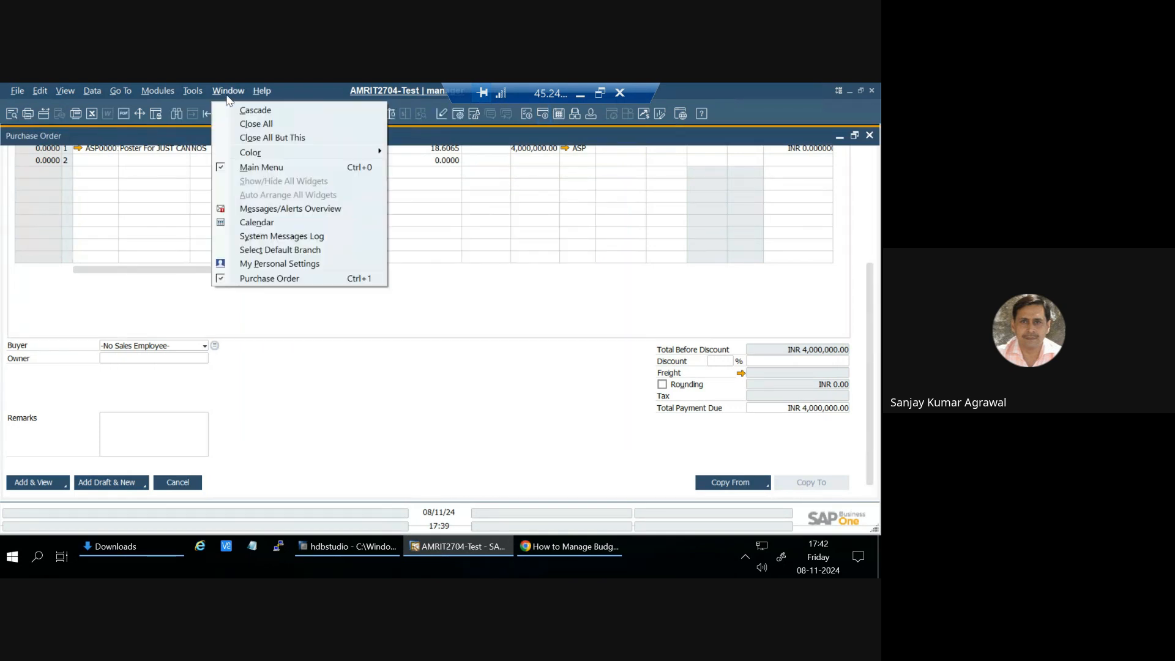
pyautogui.click(270, 237)
pyautogui.moveTo(331, 367); pyautogui.dragTo(268, 240)
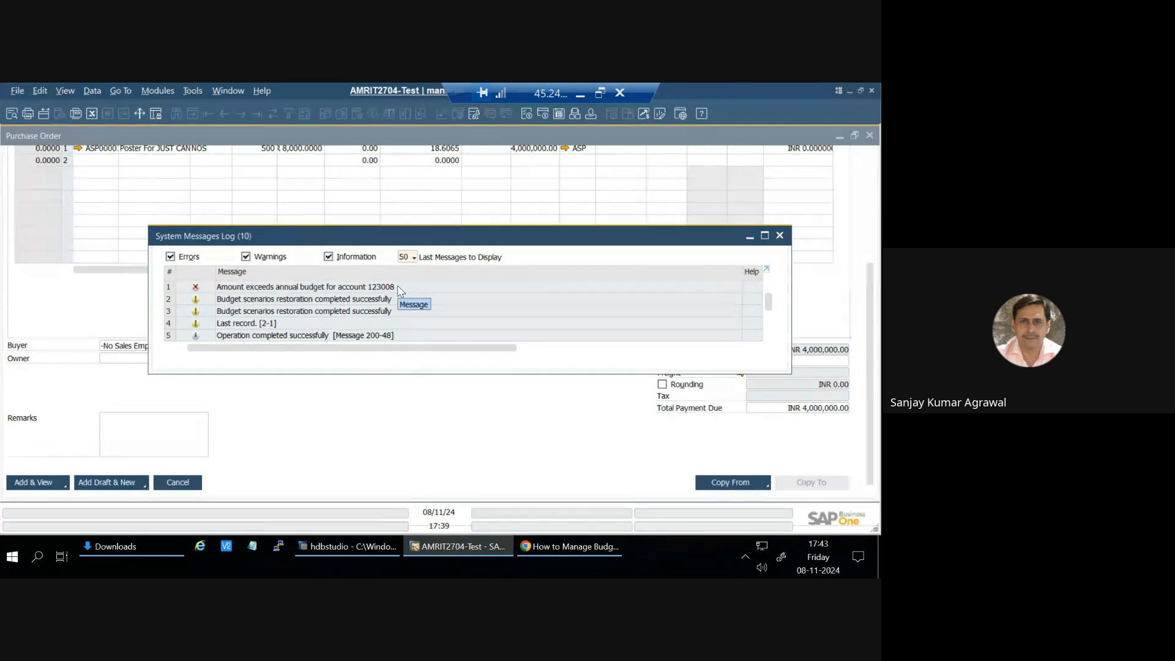
pyautogui.click(779, 236)
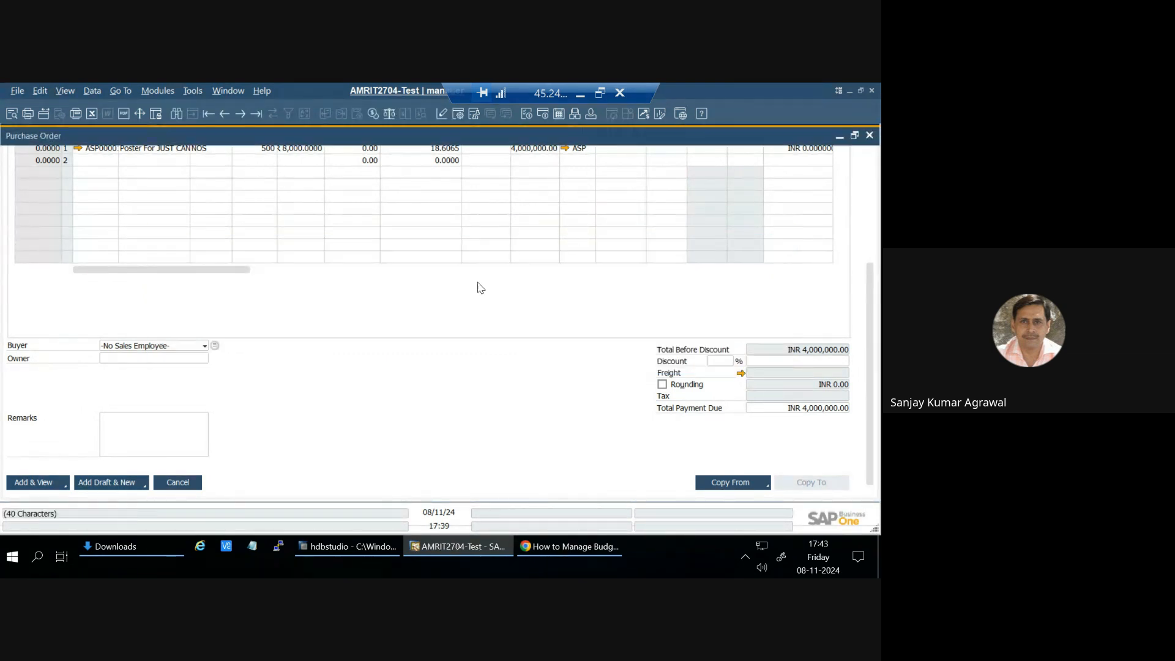
# Step: Set the poster row's unit price to 200 and add the purchase order, declining the edited e-mail report and closing the Send Message window
pyautogui.scroll(1, 374, 262)
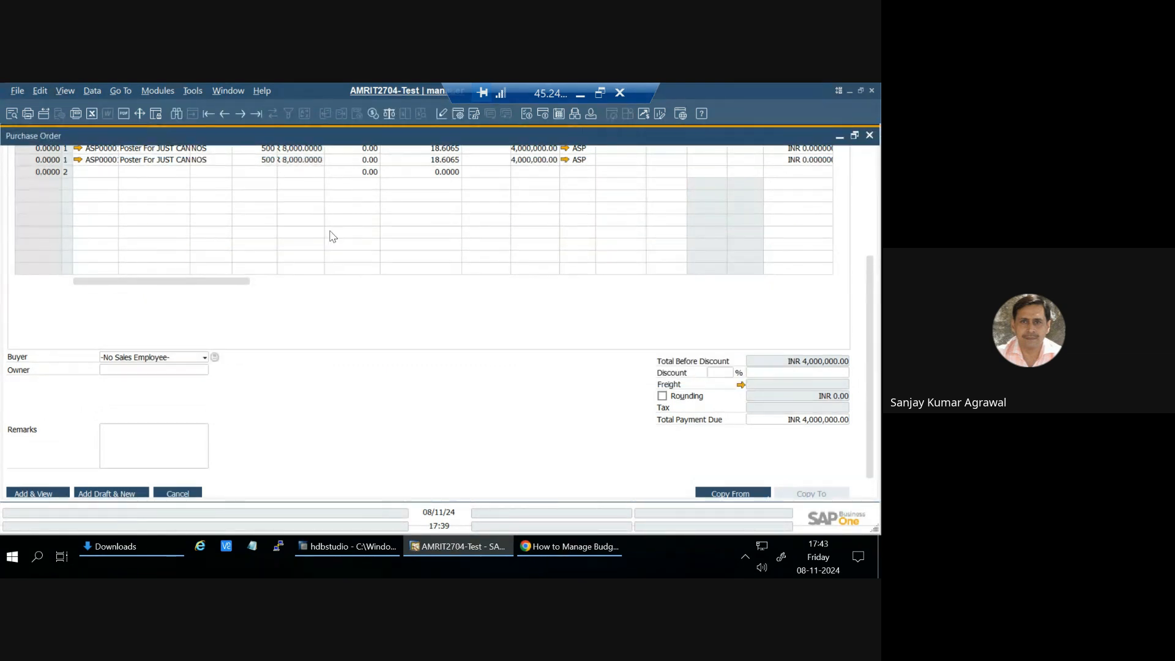
pyautogui.click(304, 162)
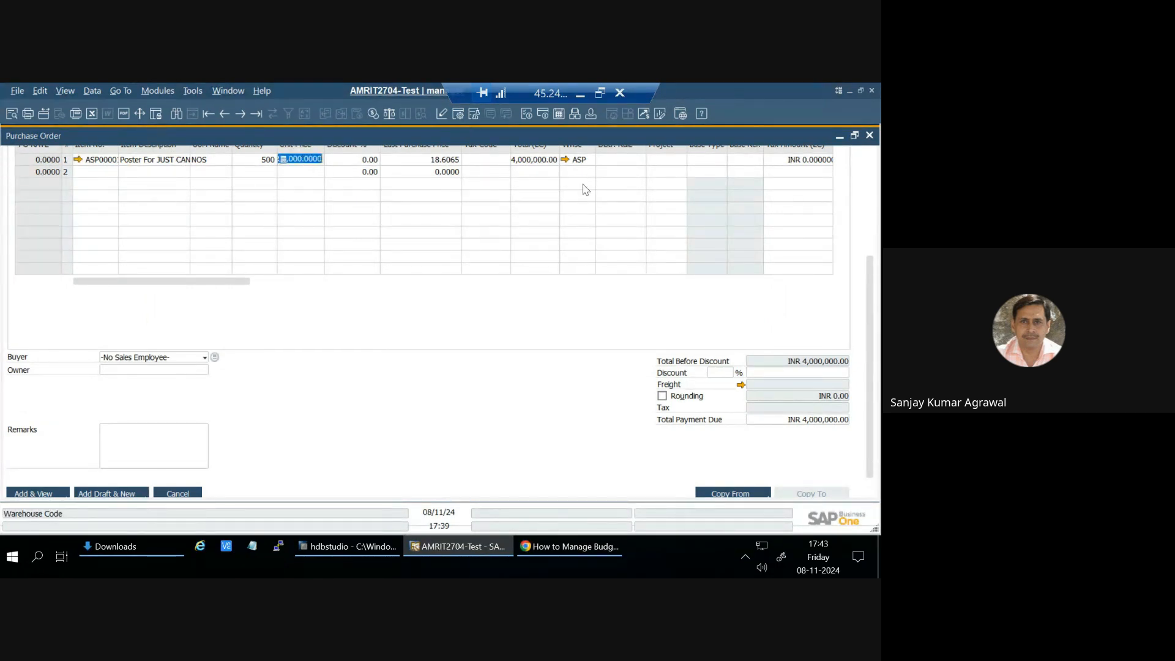
pyautogui.write('200')
pyautogui.press('Tab')
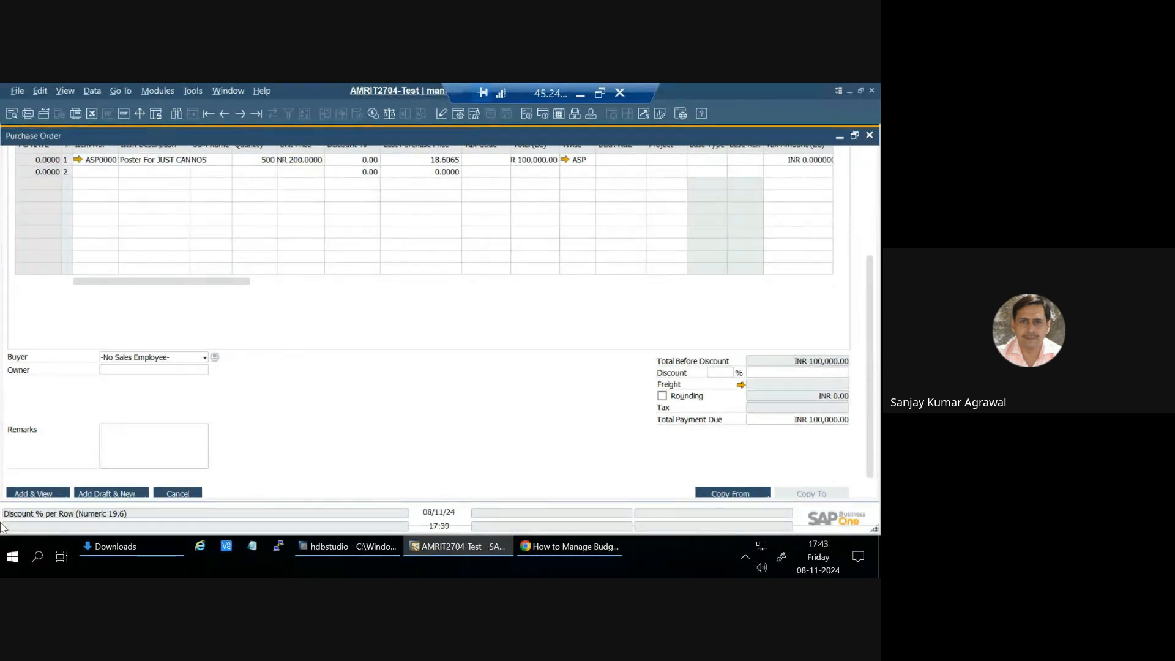
pyautogui.click(32, 494)
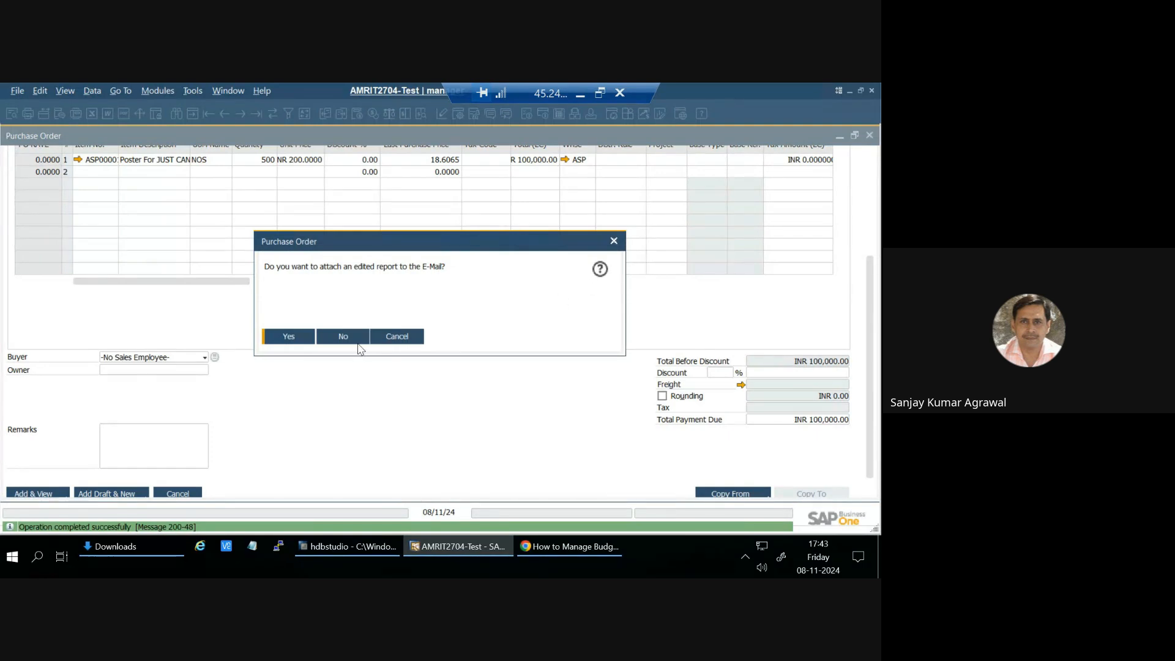
pyautogui.click(357, 341)
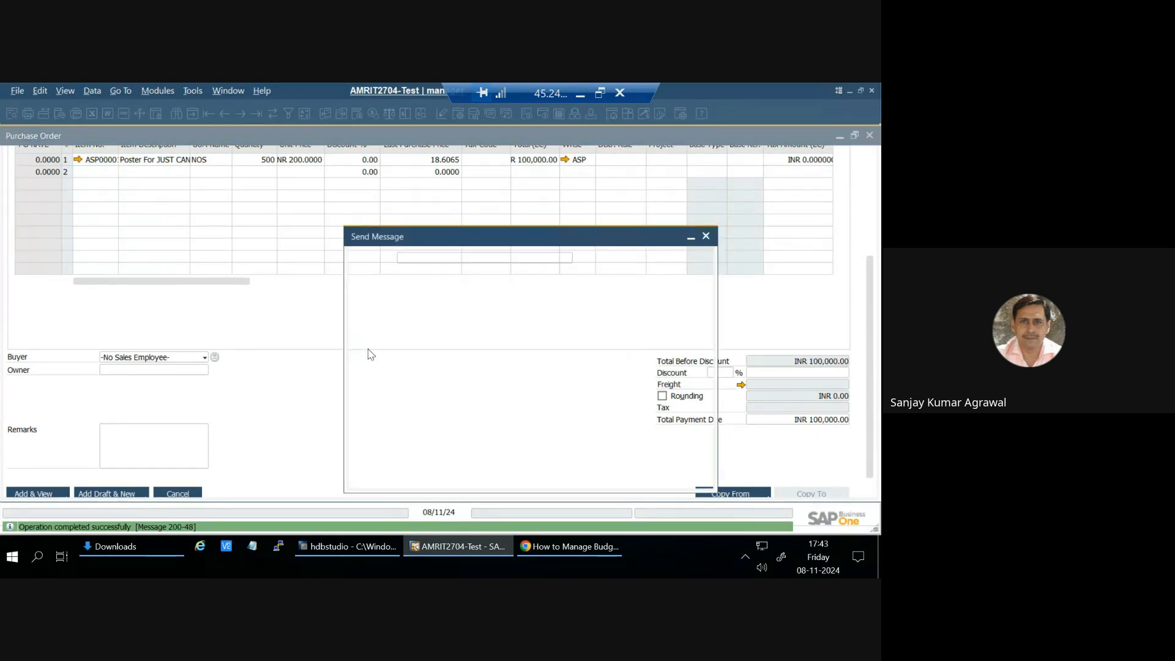
pyautogui.click(704, 234)
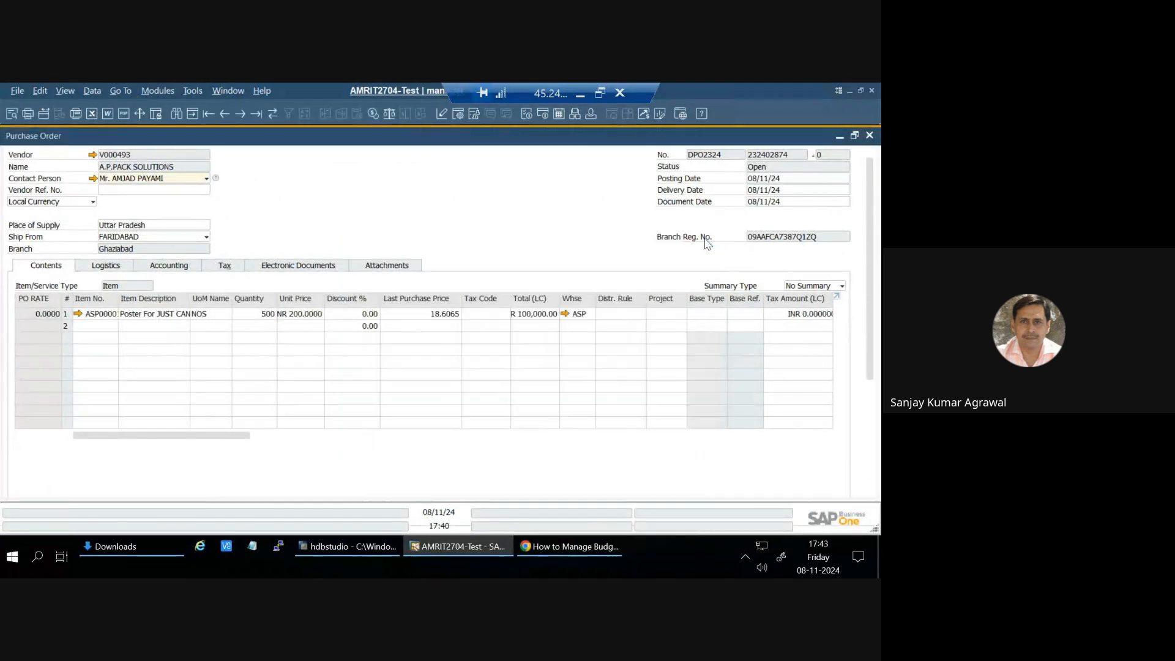
# Step: Review the added purchase order's item row and totals, and close the form
pyautogui.scroll(-3, 420, 379)
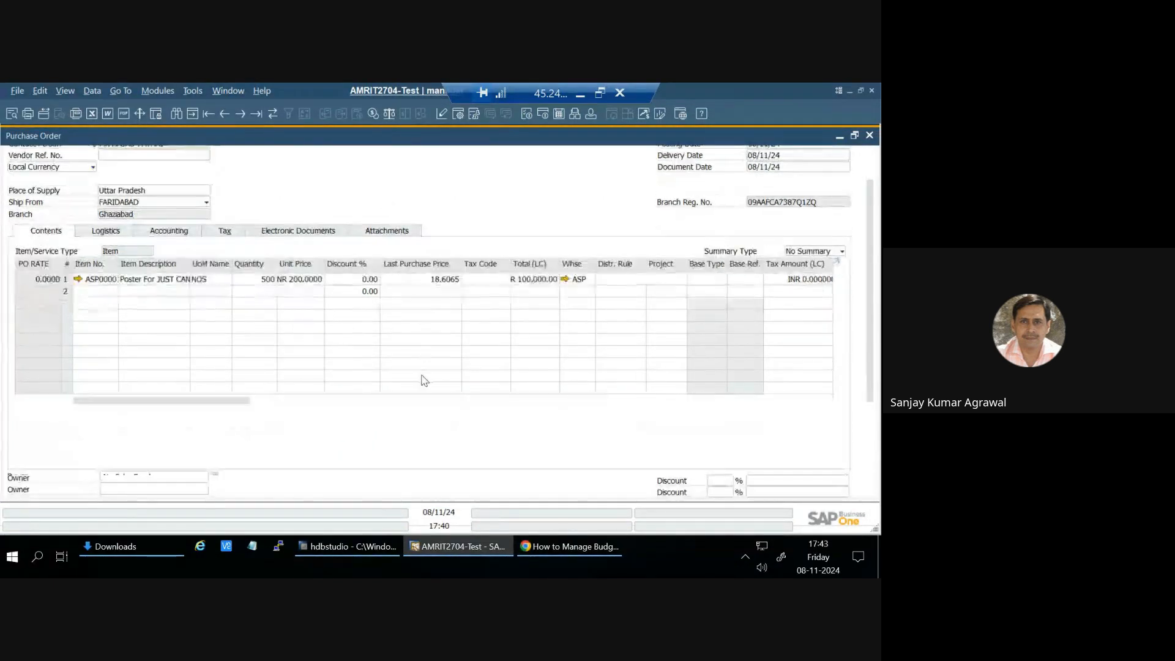
pyautogui.scroll(-2, 434, 424)
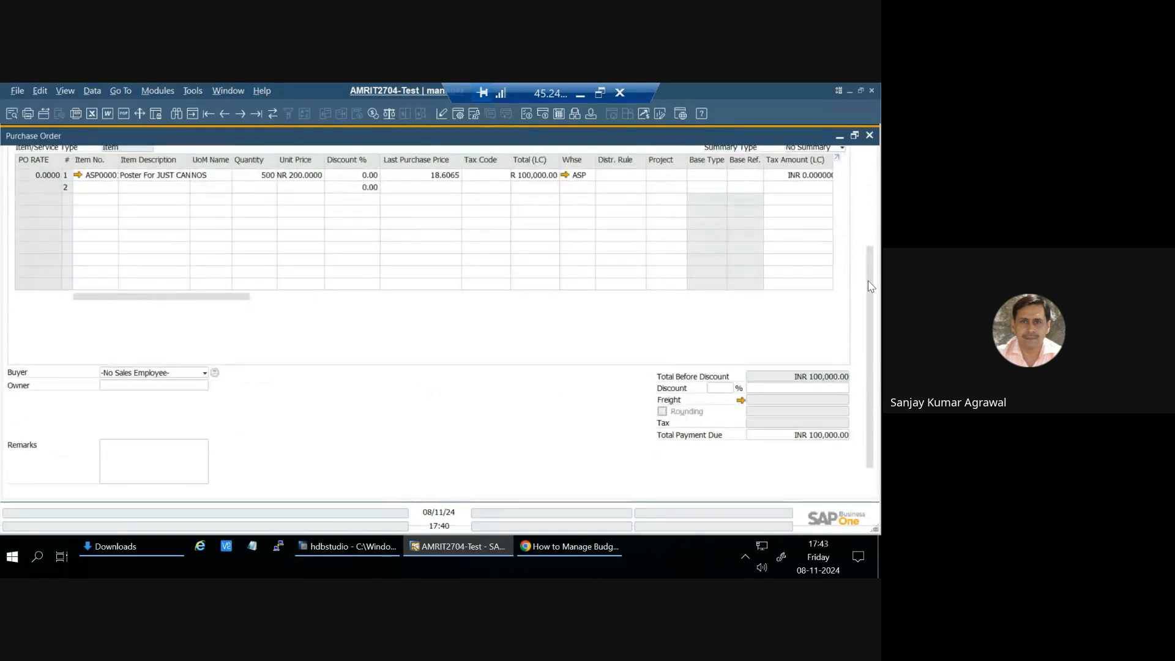
pyautogui.scroll(-1, 870, 286)
pyautogui.scroll(5, 875, 398)
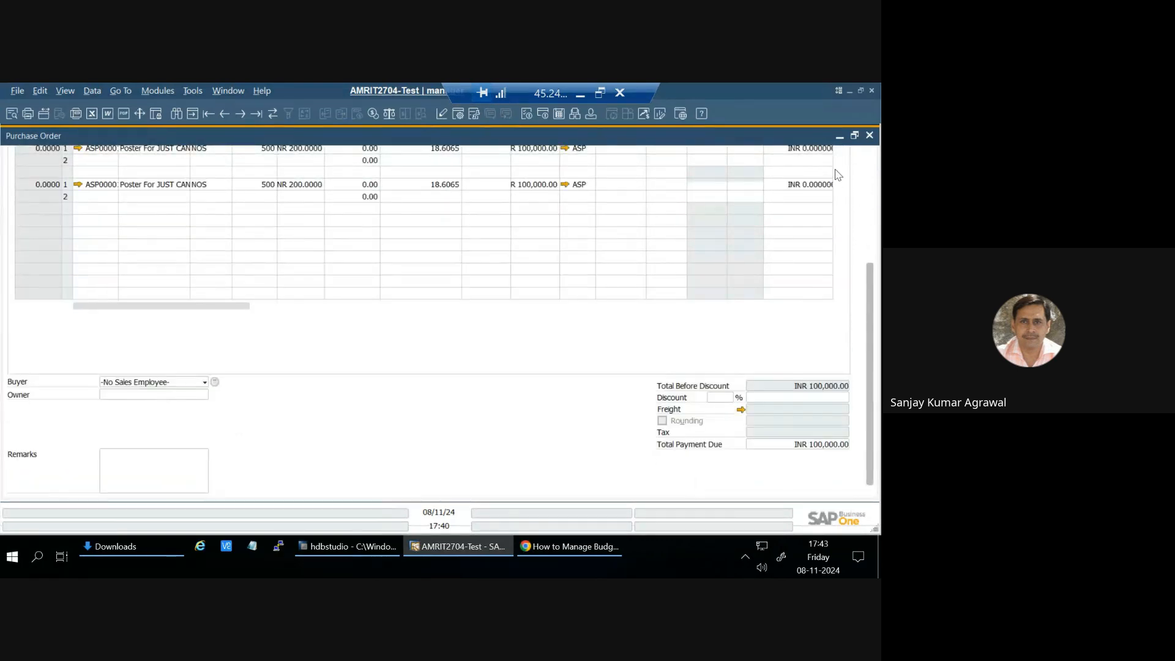
pyautogui.click(870, 135)
# Step: Collapse the Purchasing - A/P module and open Budget under Budget Setup in Financials
pyautogui.click(70, 186)
pyautogui.scroll(3, 109, 242)
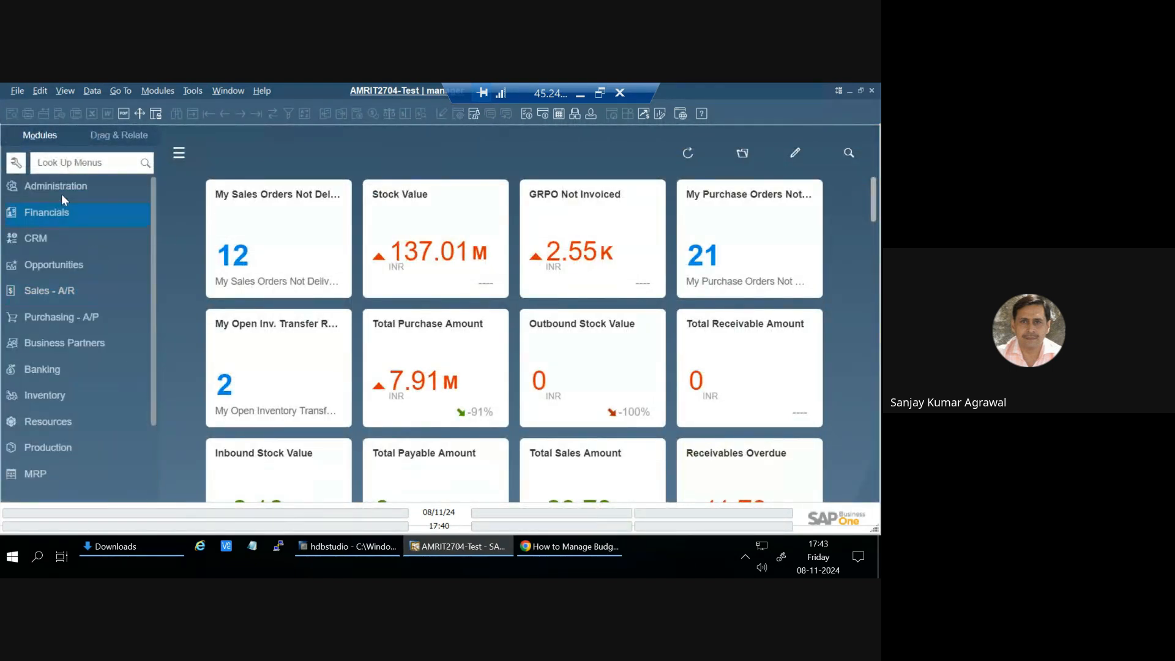
pyautogui.click(56, 211)
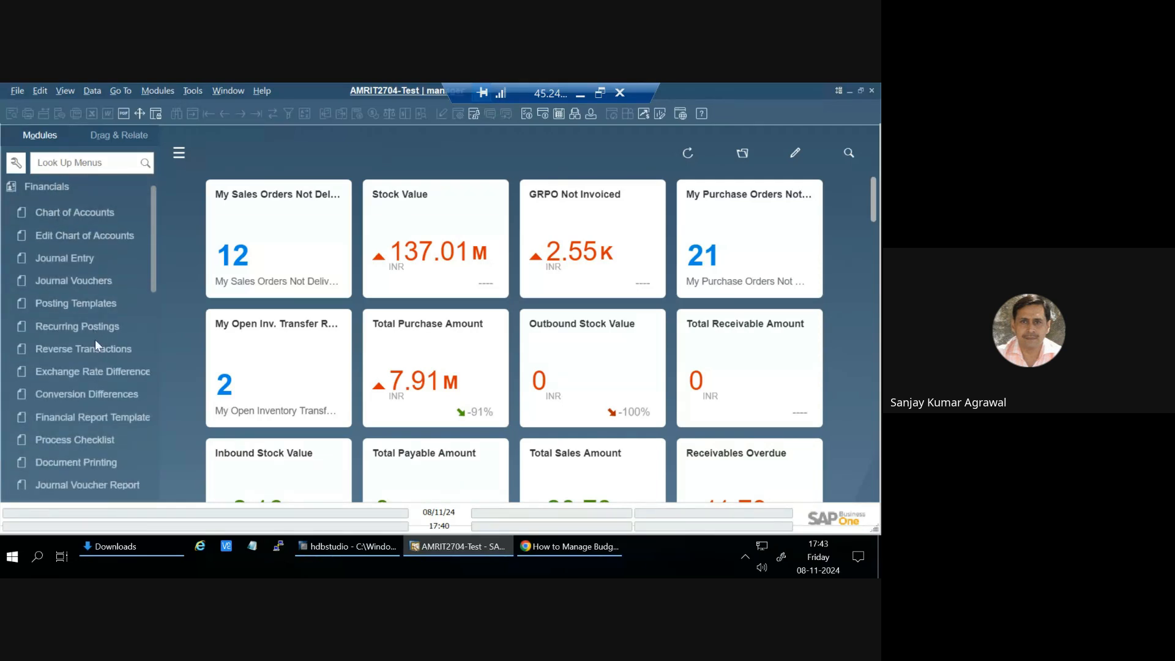
pyautogui.scroll(-3, 81, 421)
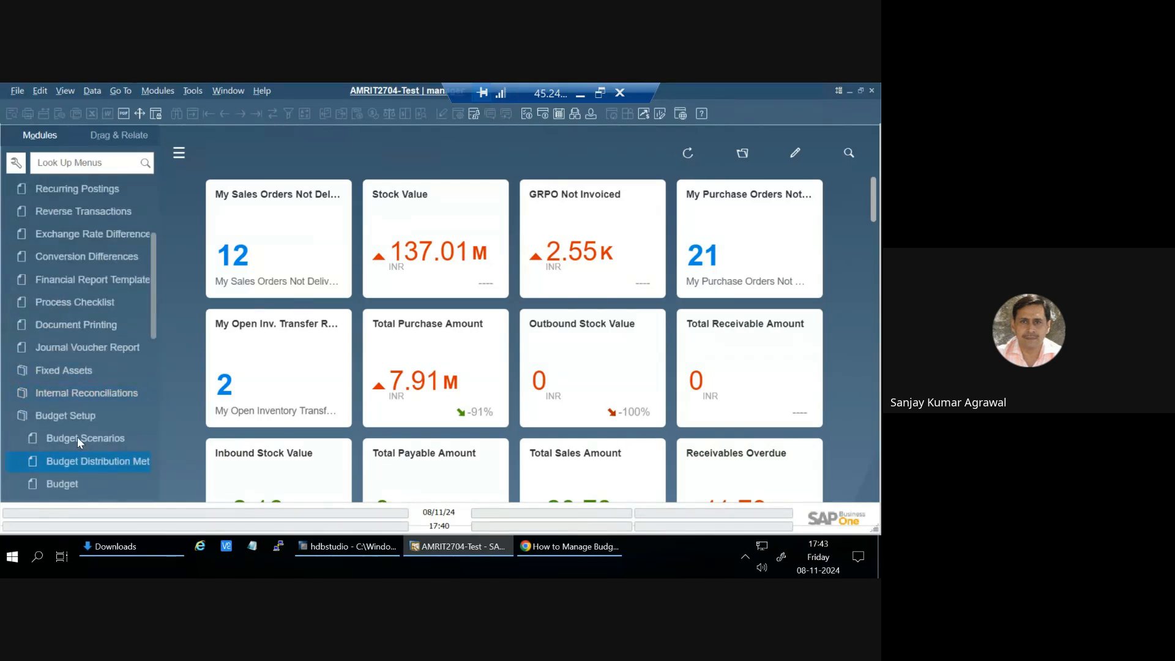
pyautogui.click(61, 484)
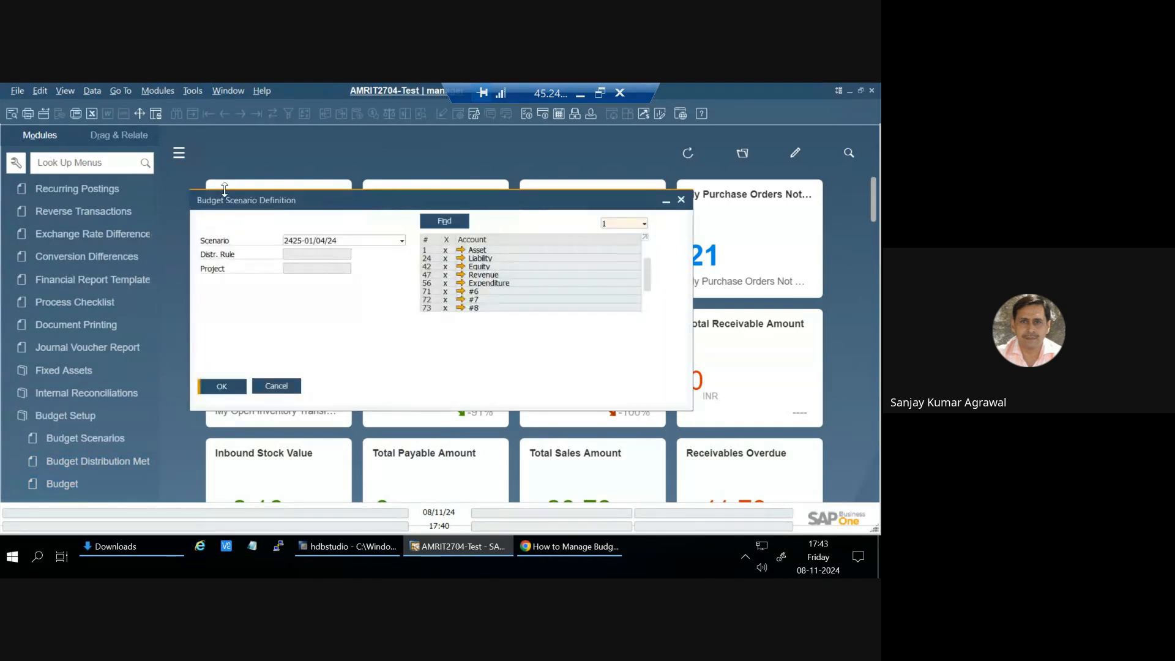
# Step: Review the account budgets of scenario 2425-01/04/24, and close the Budget Scenarios setup and definition windows
pyautogui.click(311, 244)
pyautogui.click(321, 267)
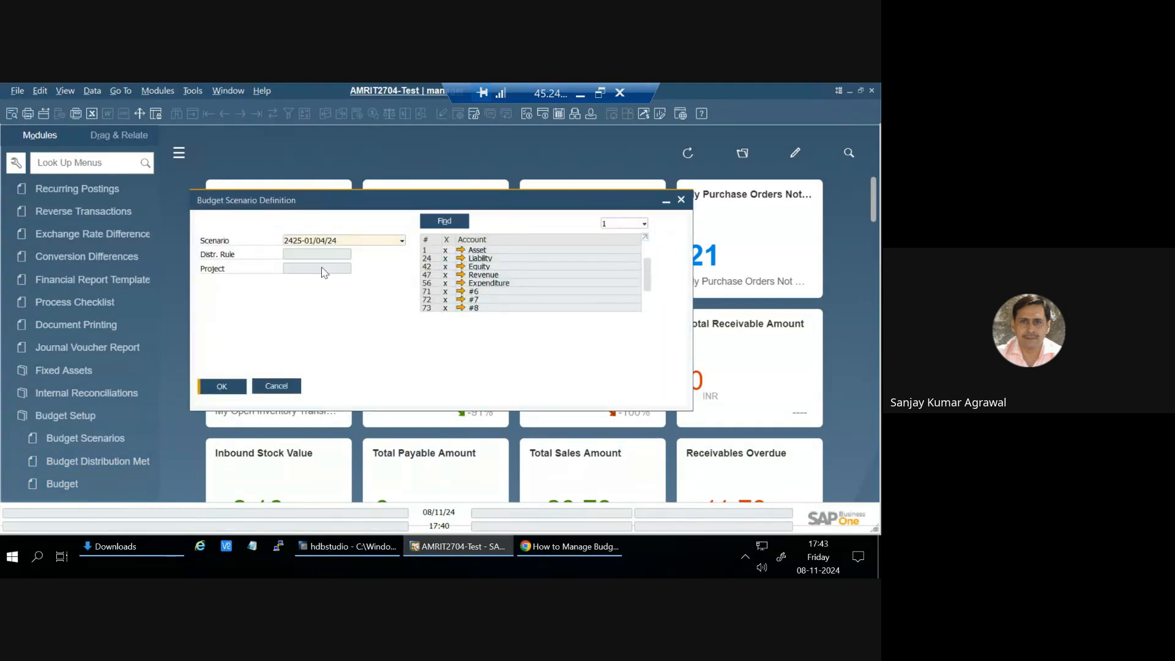
pyautogui.click(221, 387)
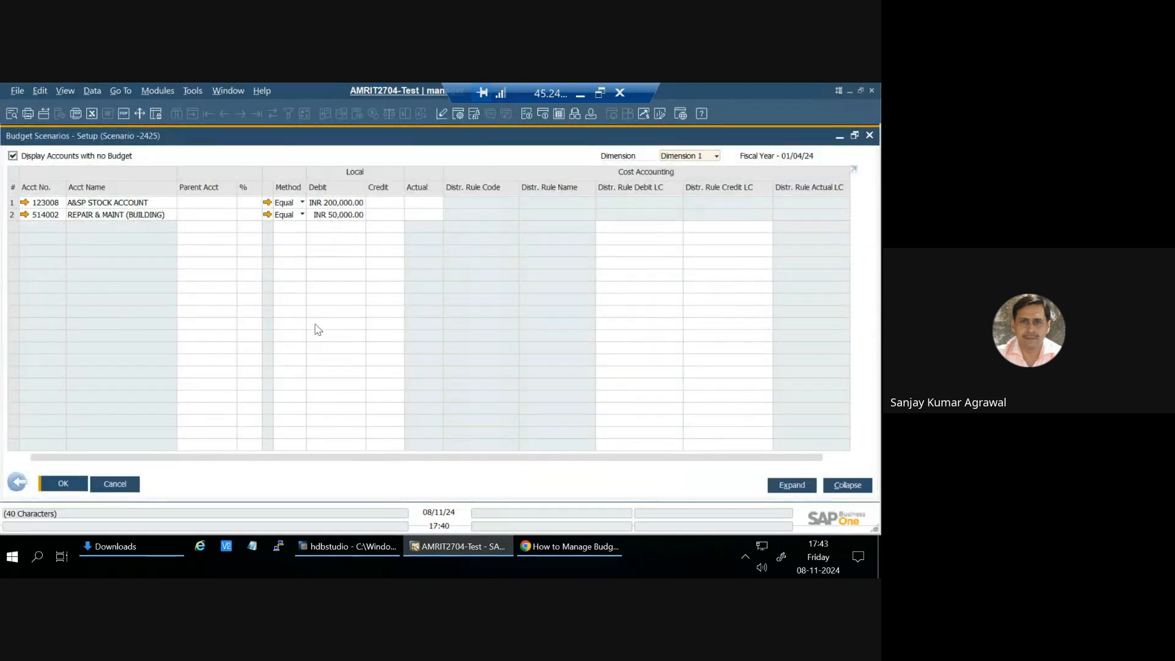
pyautogui.click(871, 136)
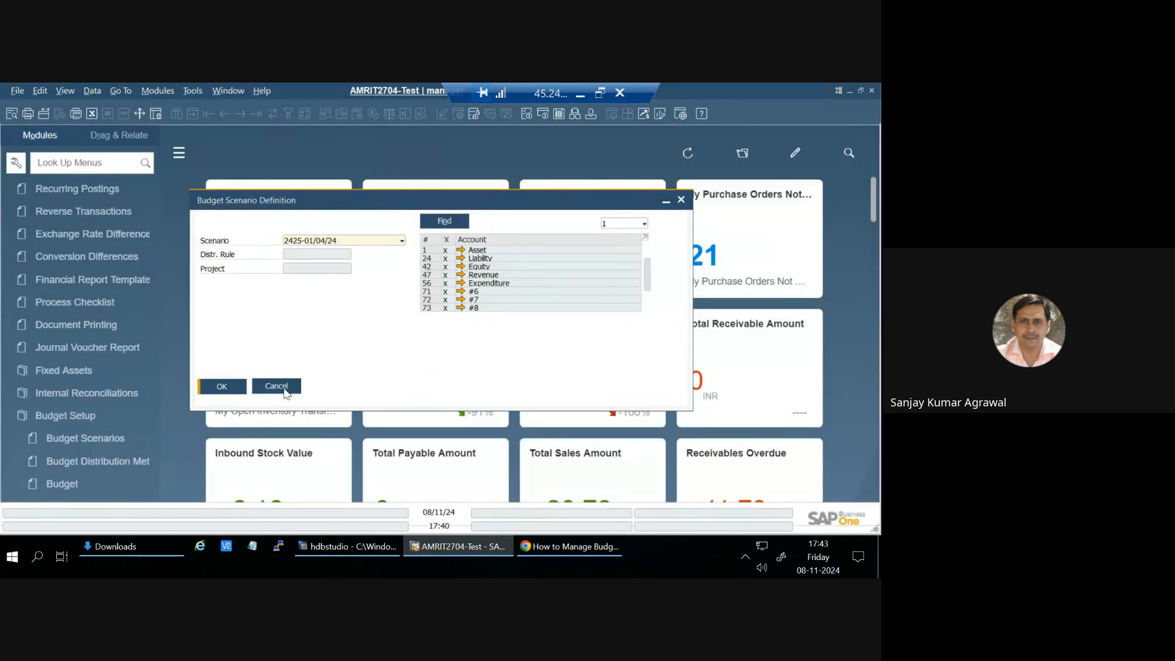
pyautogui.click(284, 389)
# Step: Collapse the Financials module and open the latest purchase order under Purchasing - A/P
pyautogui.scroll(3, 94, 255)
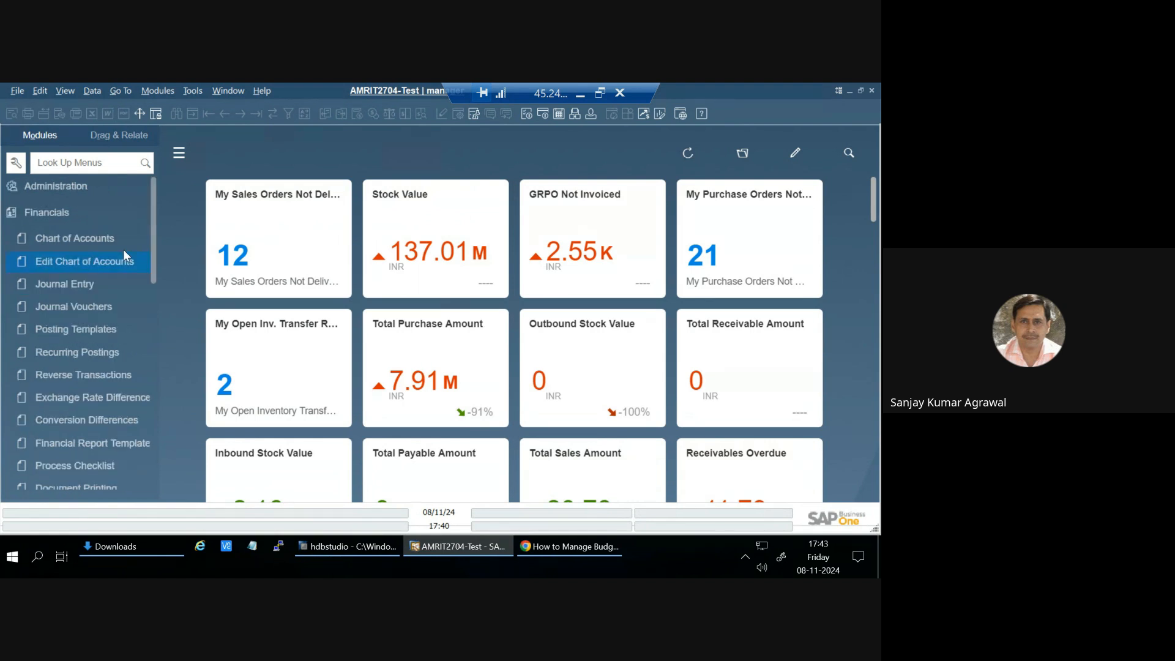
pyautogui.click(50, 214)
pyautogui.click(62, 318)
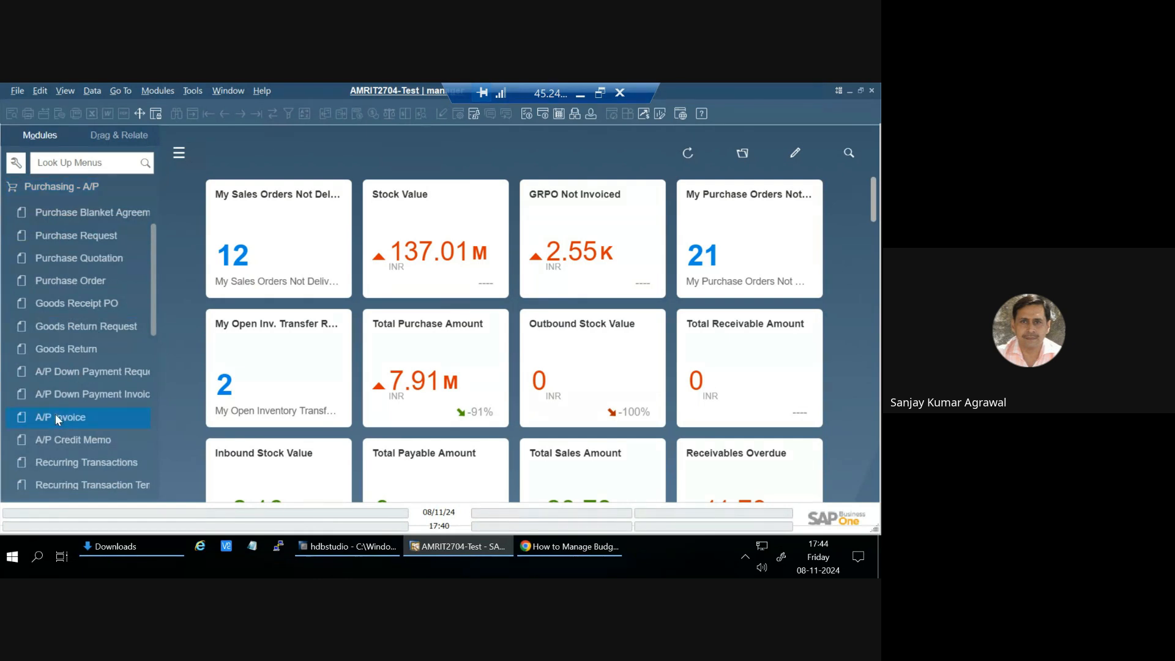
pyautogui.click(61, 279)
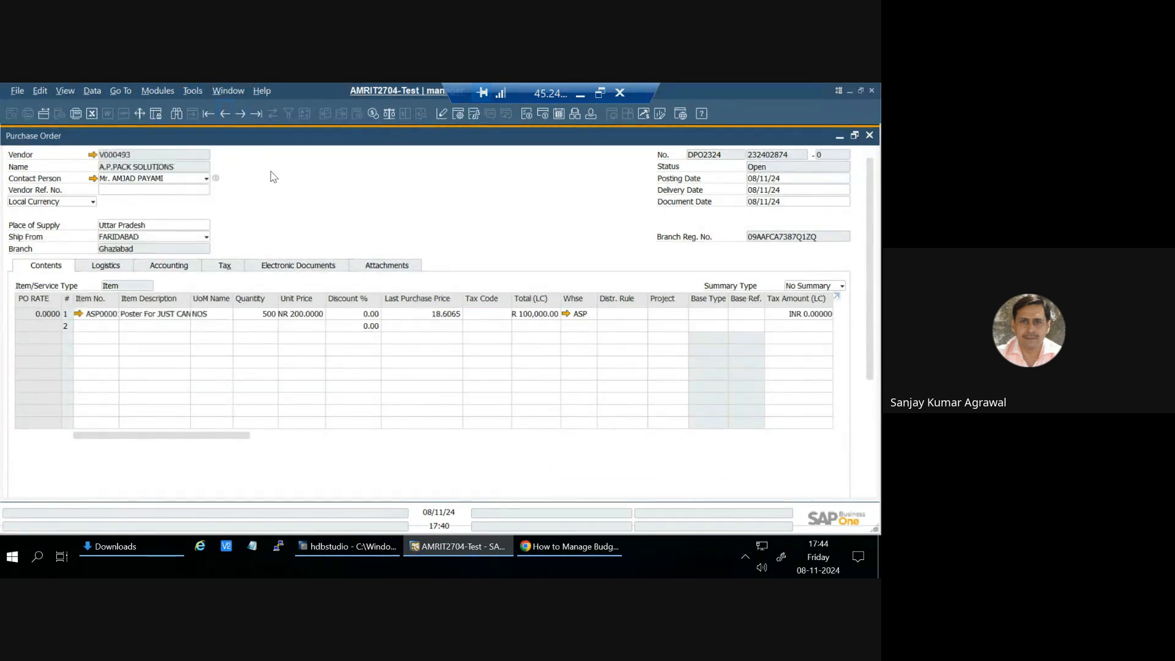
# Step: Copy the poster purchase order to a Goods Receipt PO and maximize the new form
pyautogui.moveTo(869, 263); pyautogui.dragTo(874, 484)
pyautogui.click(803, 488)
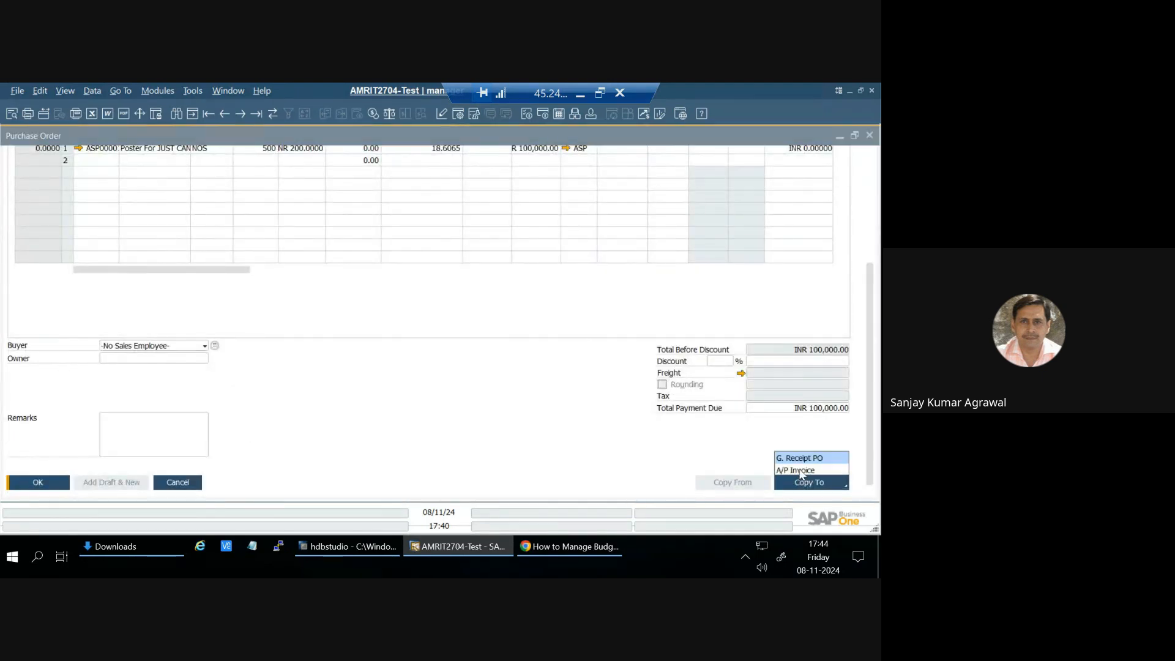
pyautogui.click(805, 465)
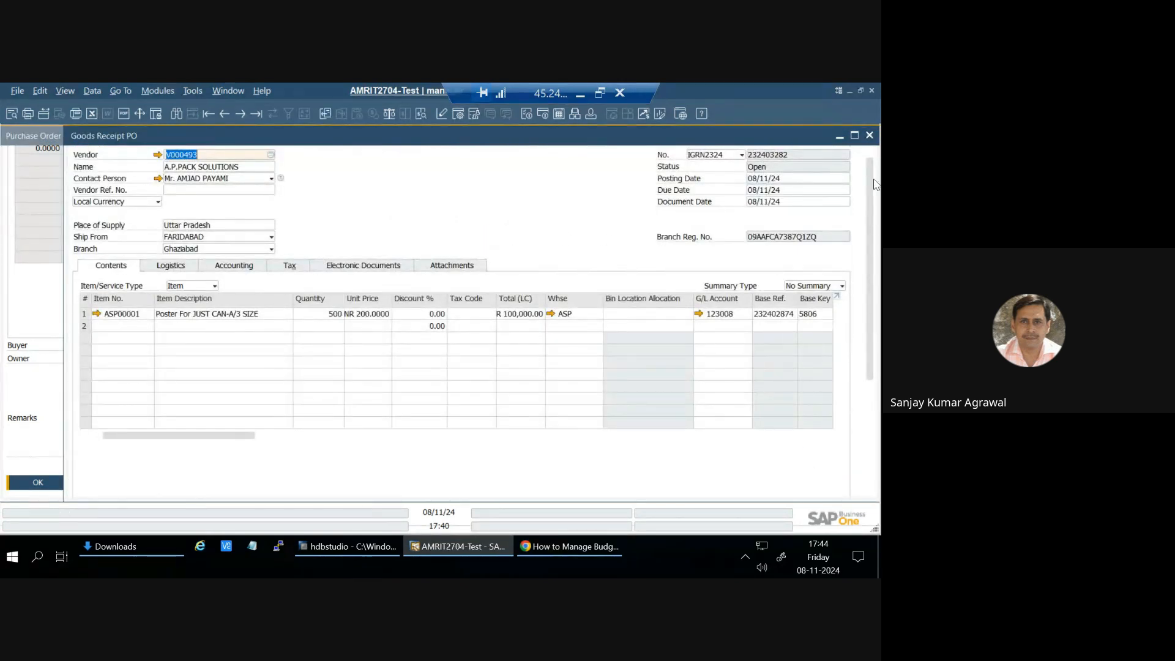
pyautogui.click(854, 135)
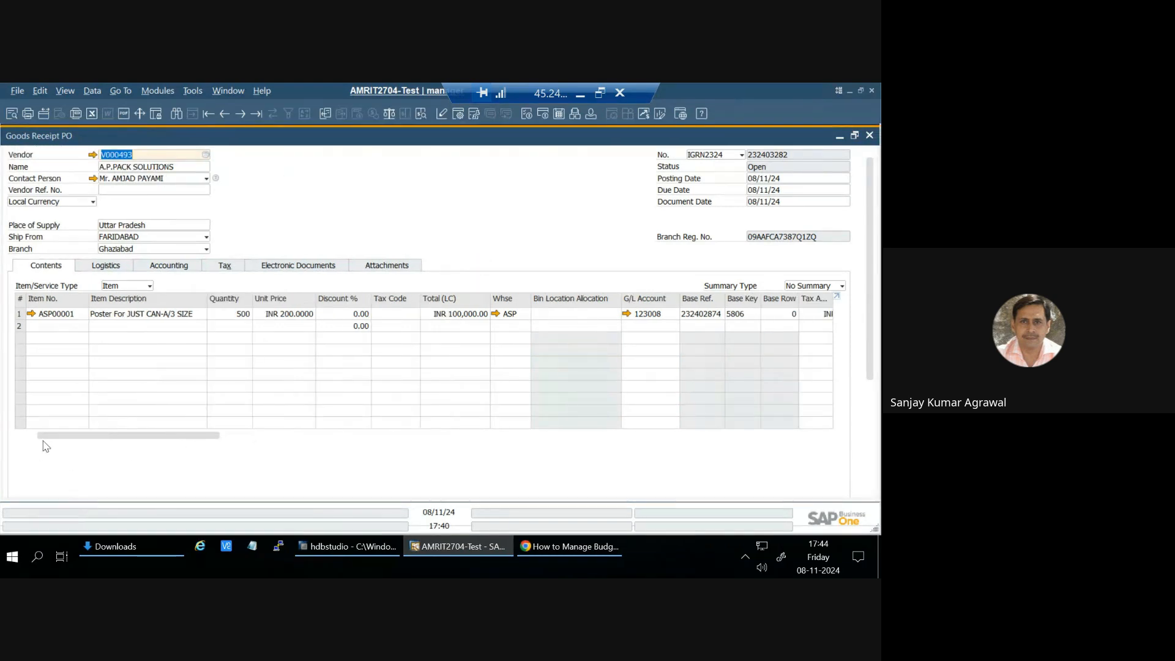
# Step: Start adding the Goods Receipt PO as a new document and agree to continue
pyautogui.scroll(-3, 55, 488)
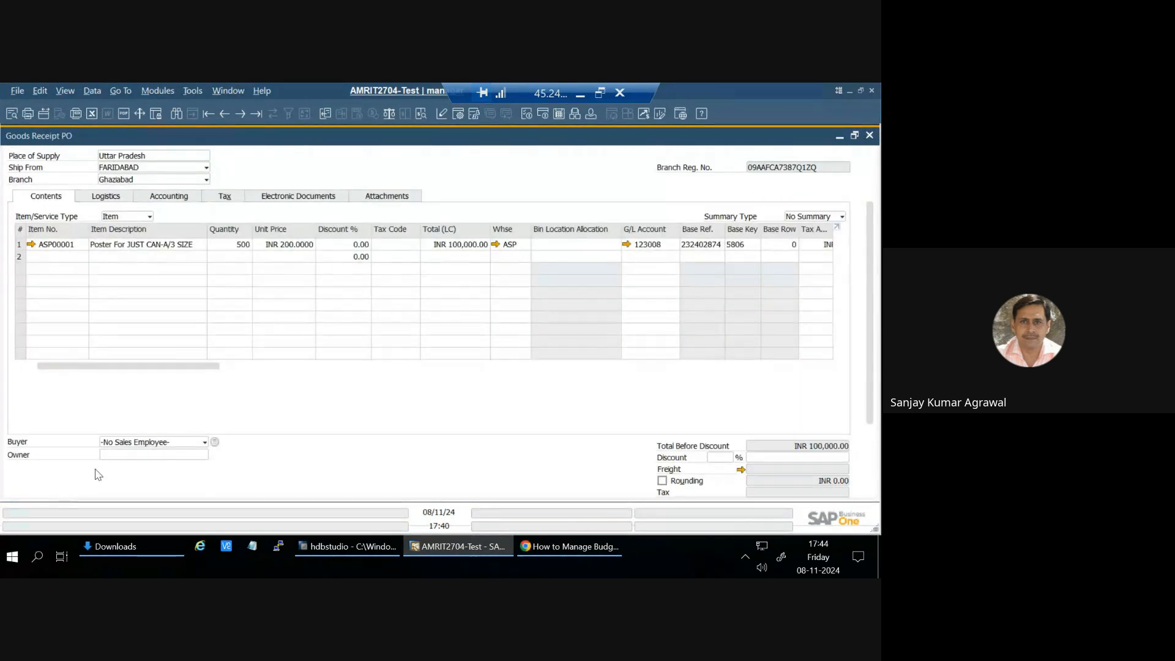
pyautogui.scroll(-4, 648, 370)
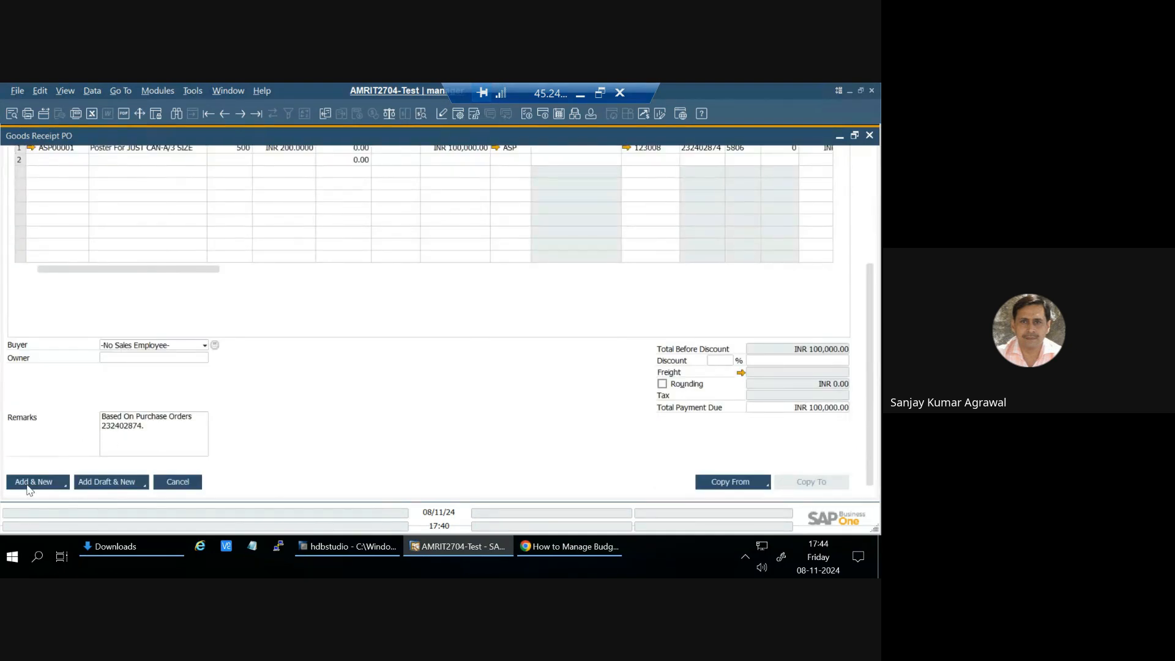
pyautogui.click(56, 485)
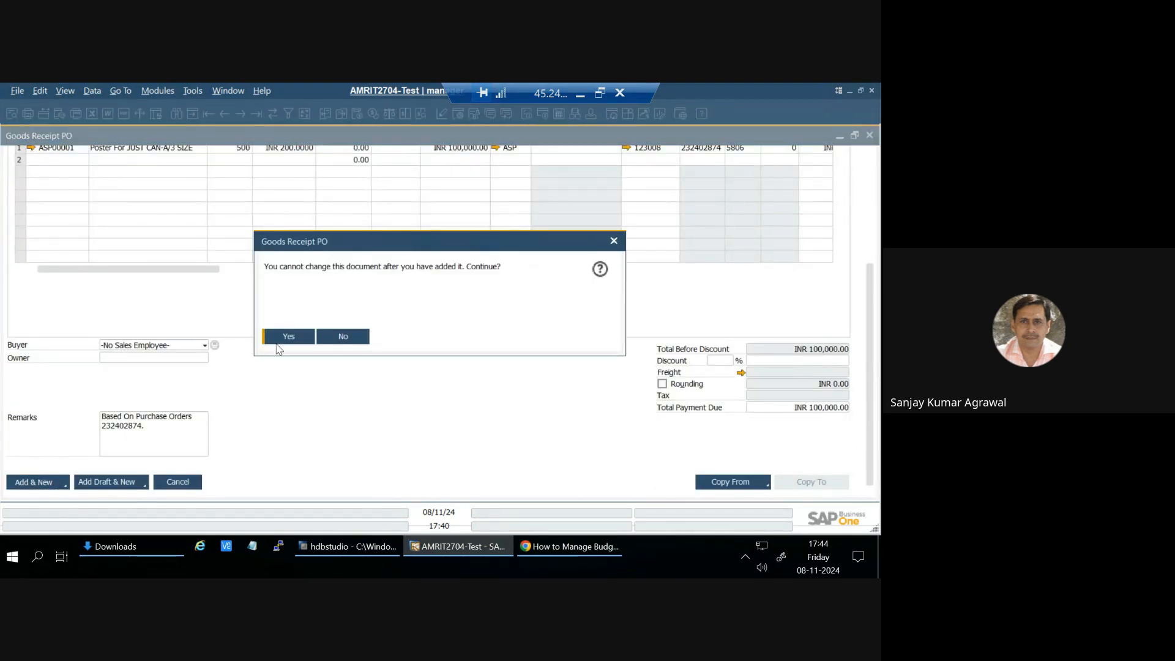
pyautogui.click(280, 338)
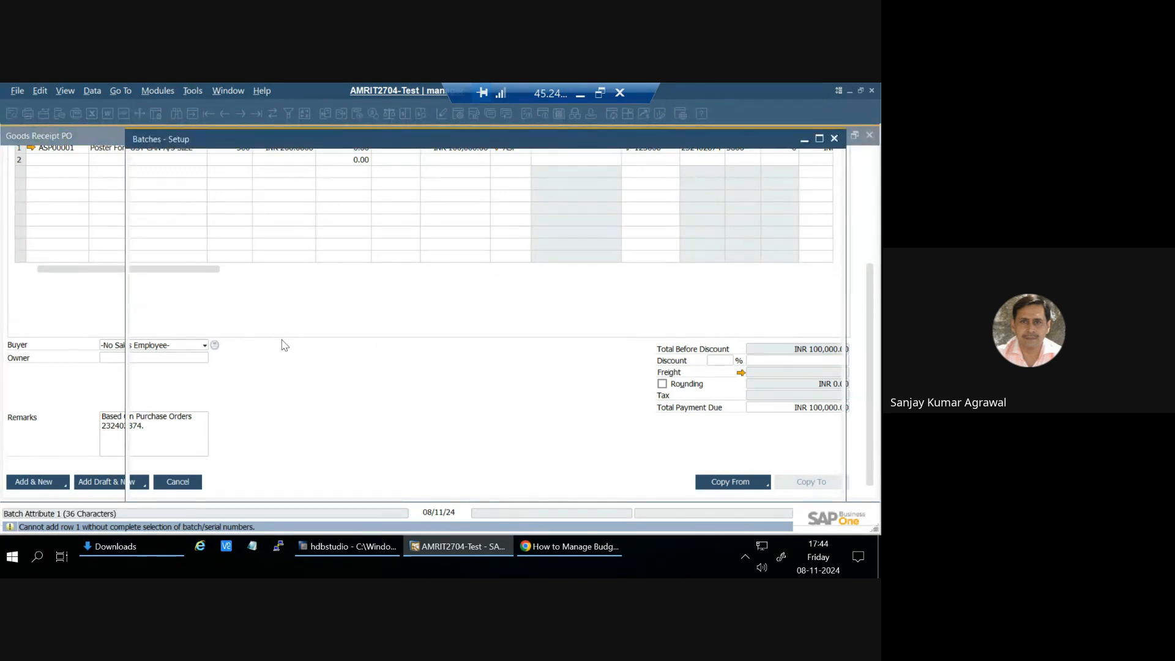
# Step: Create batch 4666 for all 500 posters, update the batch setup and try to add the Goods Receipt PO again
pyautogui.write('4666')
pyautogui.press('Tab')
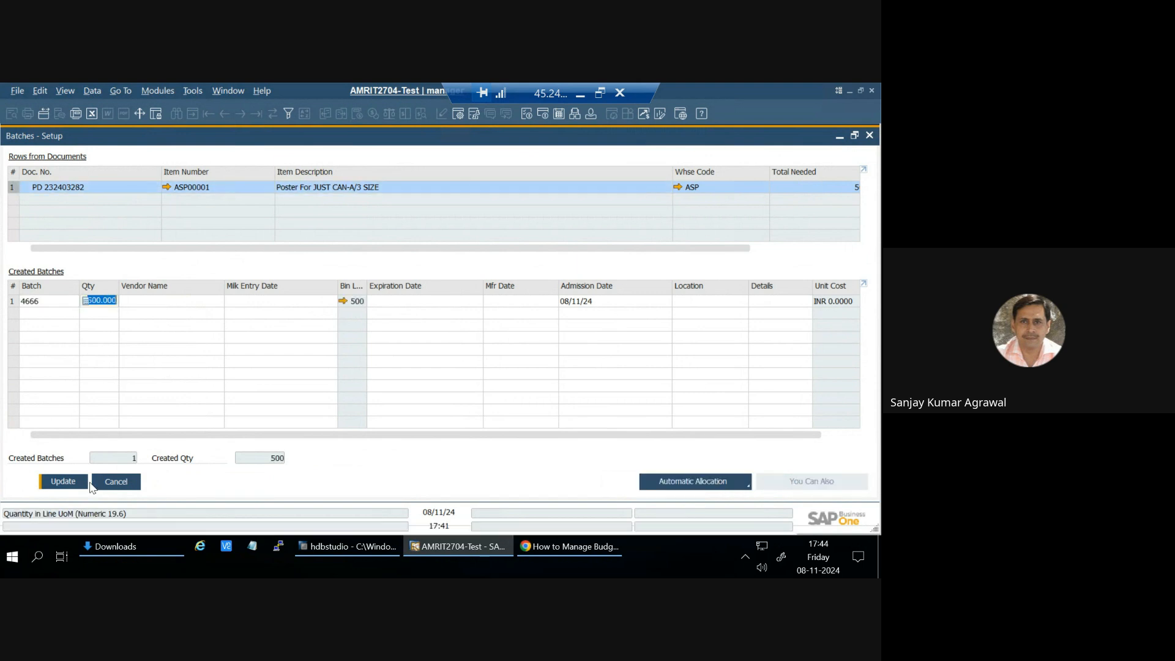
pyautogui.click(64, 483)
pyautogui.click(64, 484)
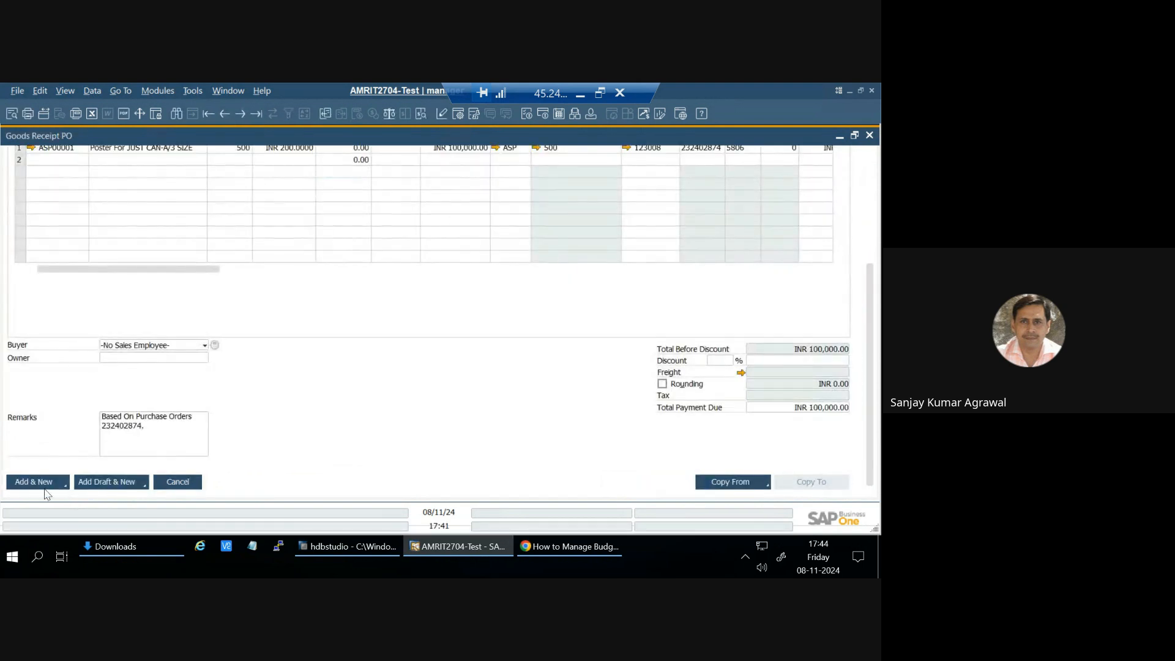
pyautogui.click(24, 482)
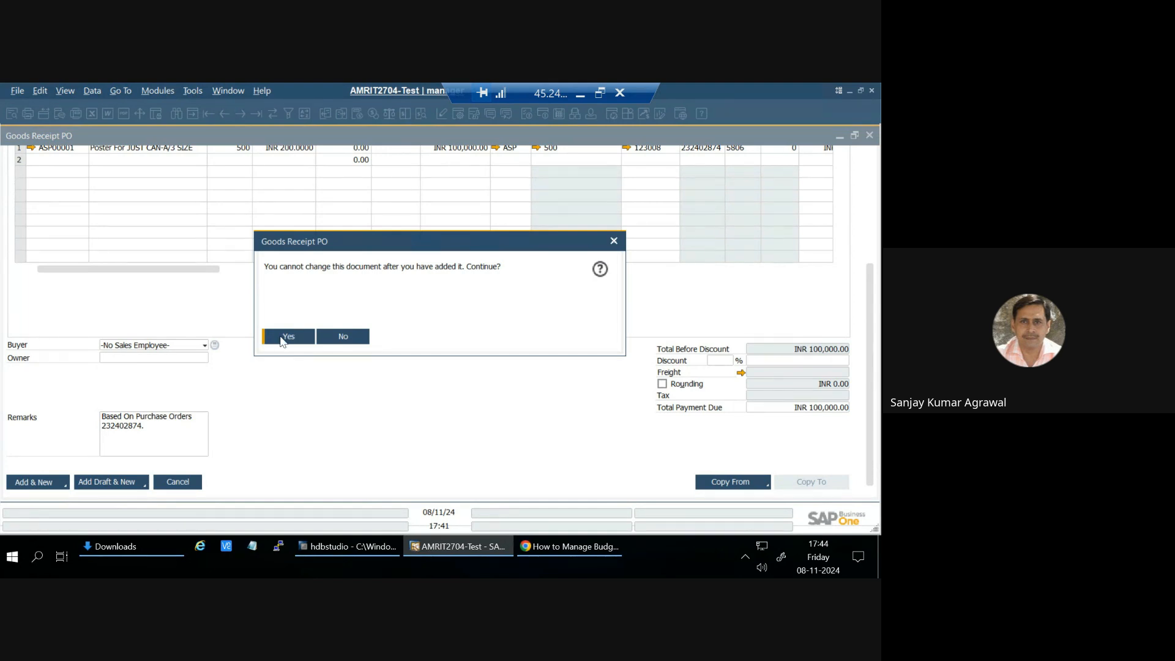
pyautogui.click(285, 338)
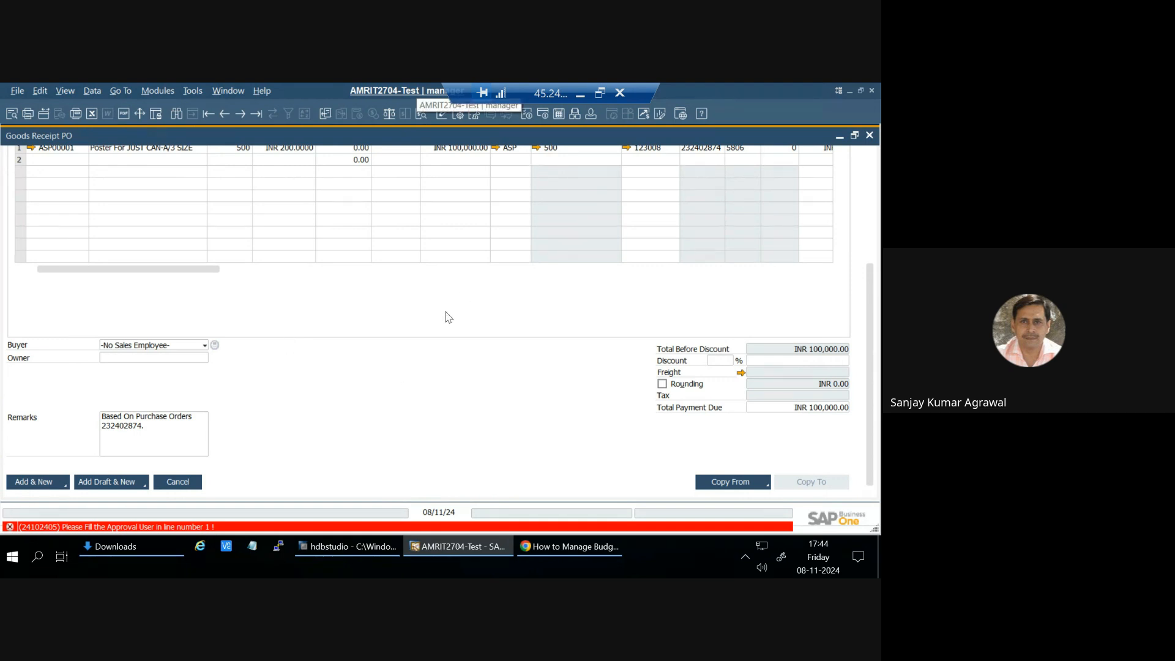
# Step: Set the Approval User of the poster row in the Goods Receipt PO to EDP001
pyautogui.scroll(1, 241, 308)
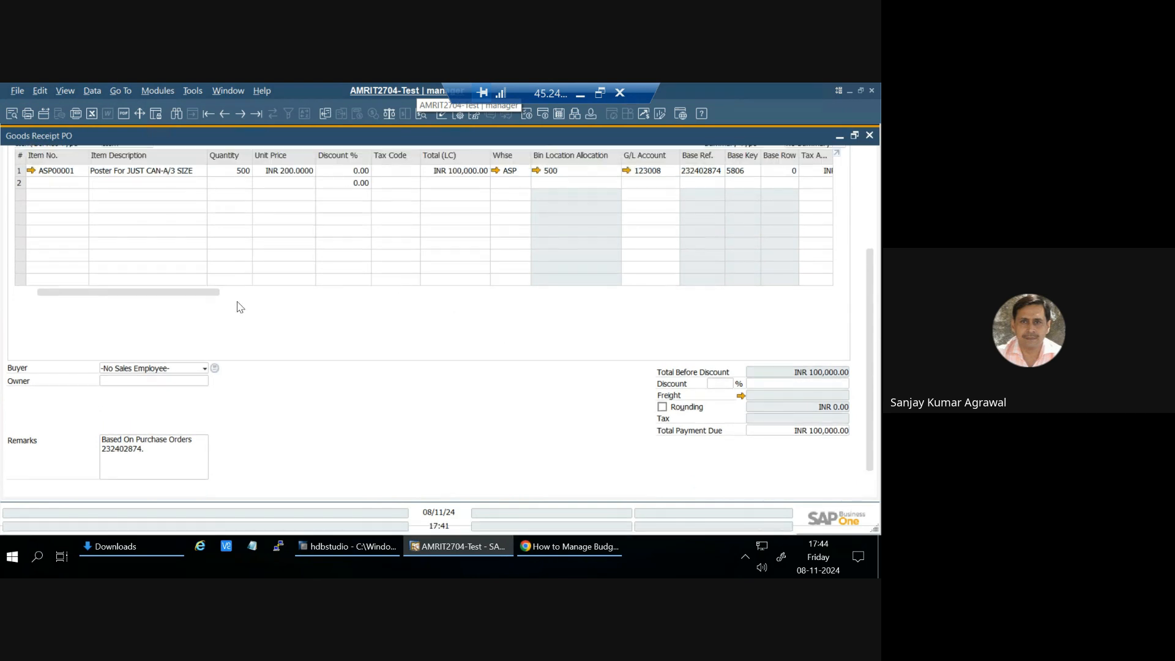
pyautogui.click(821, 292)
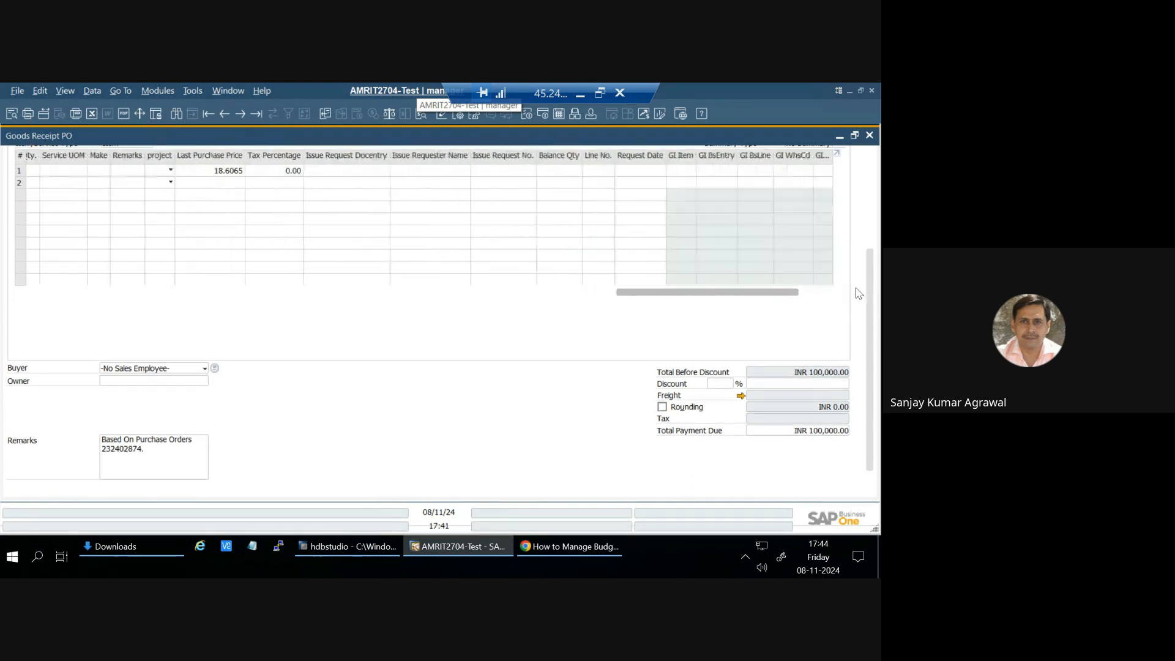
pyautogui.click(804, 172)
pyautogui.click(828, 170)
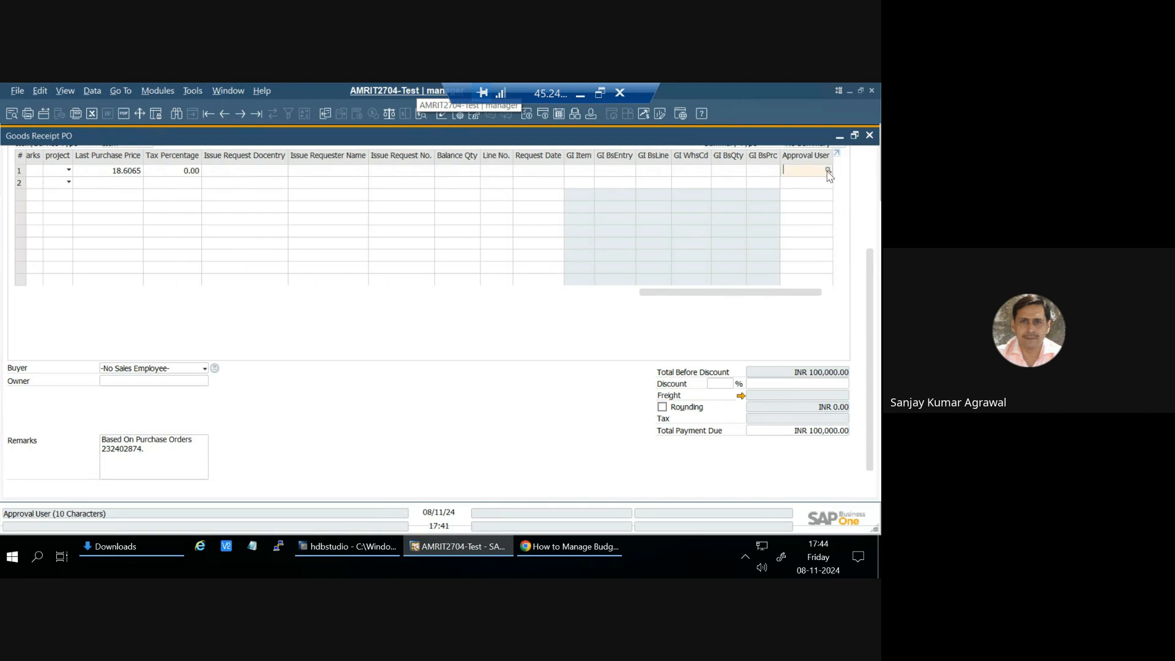
pyautogui.doubleClick(410, 341)
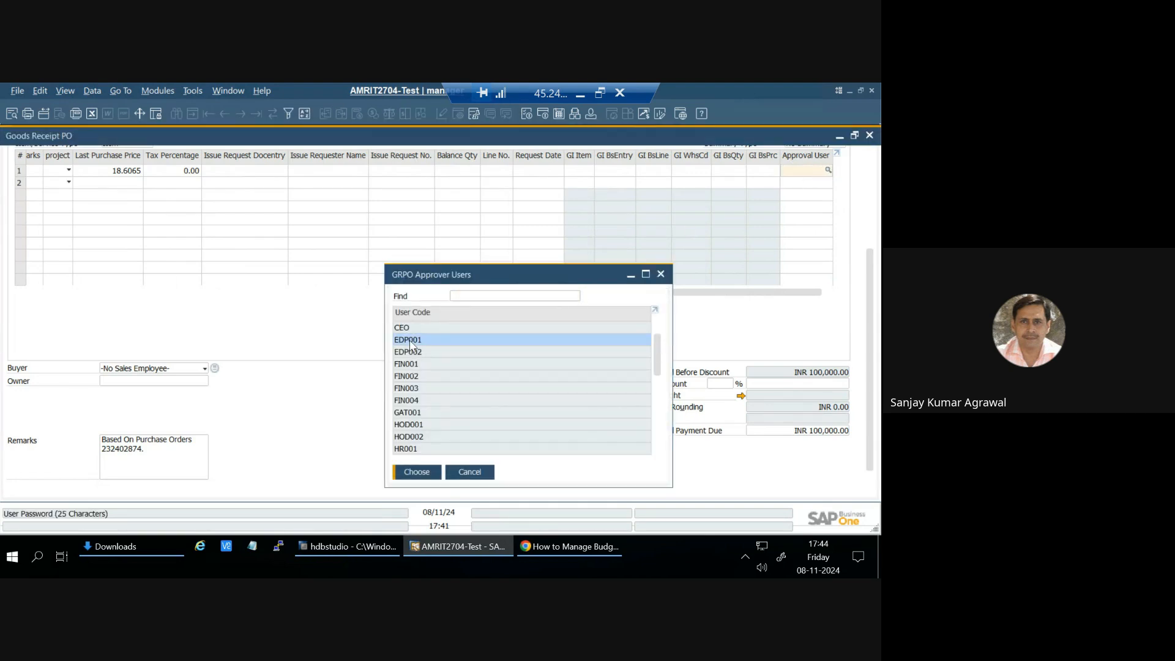
pyautogui.scroll(1, 873, 162)
pyautogui.scroll(3, 875, 162)
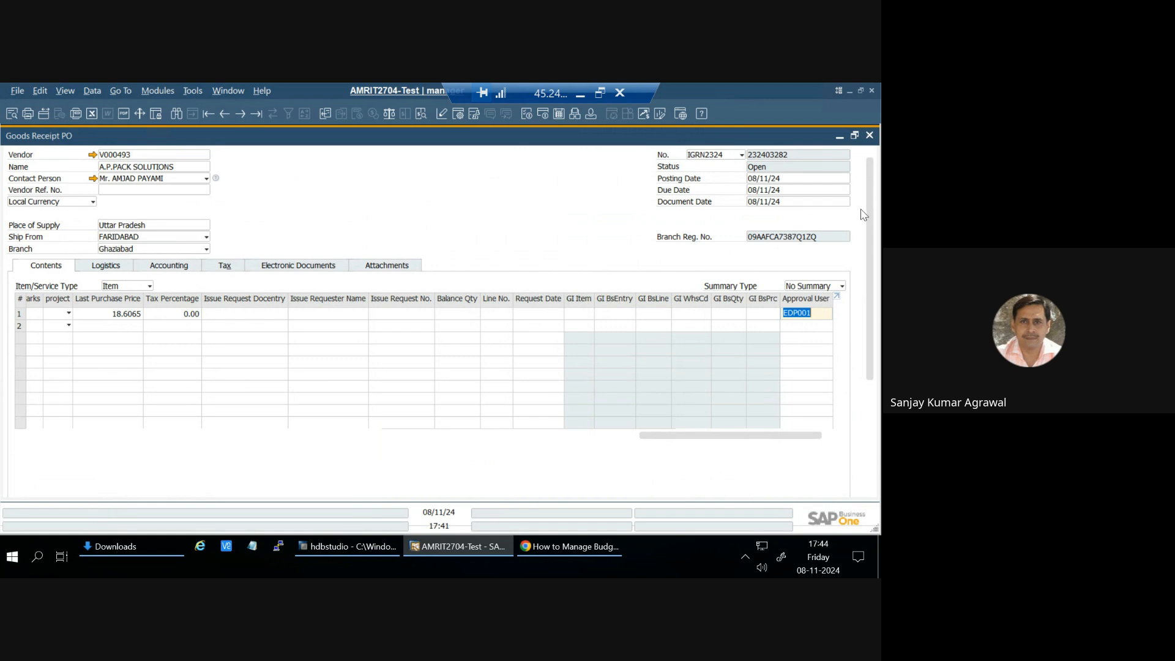
pyautogui.scroll(-3, 863, 214)
pyautogui.scroll(3, 855, 149)
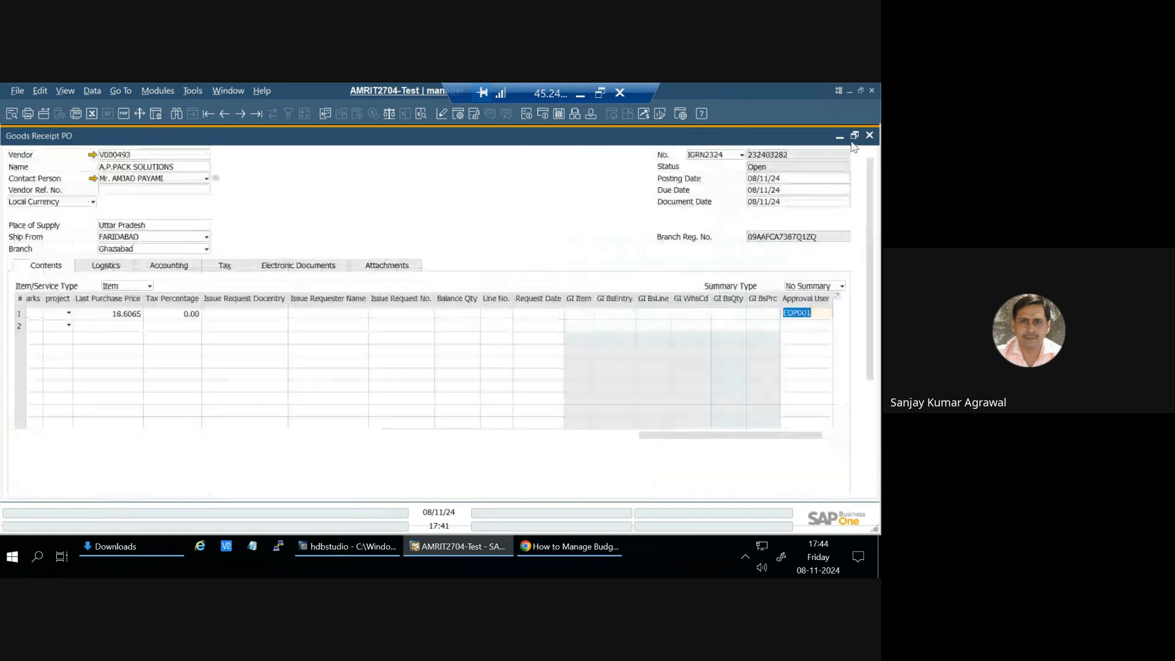
# Step: Minimize the Goods Receipt PO and Purchase Order forms and collapse the Purchasing - A/P module
pyautogui.click(840, 136)
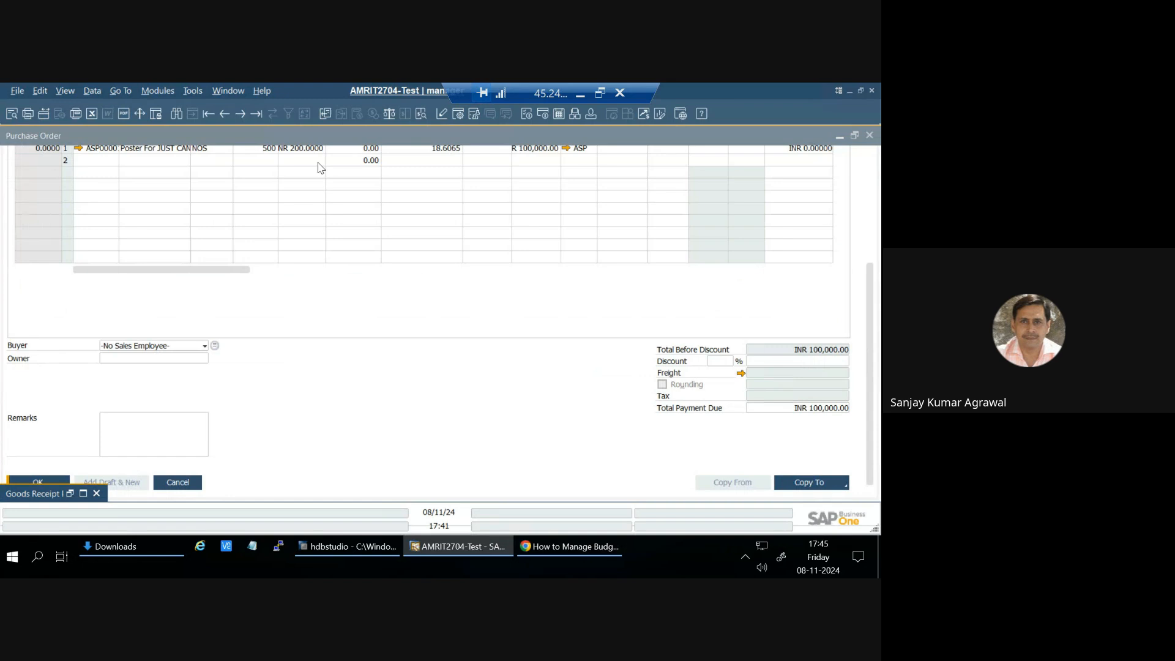
pyautogui.click(840, 137)
pyautogui.scroll(1, 65, 191)
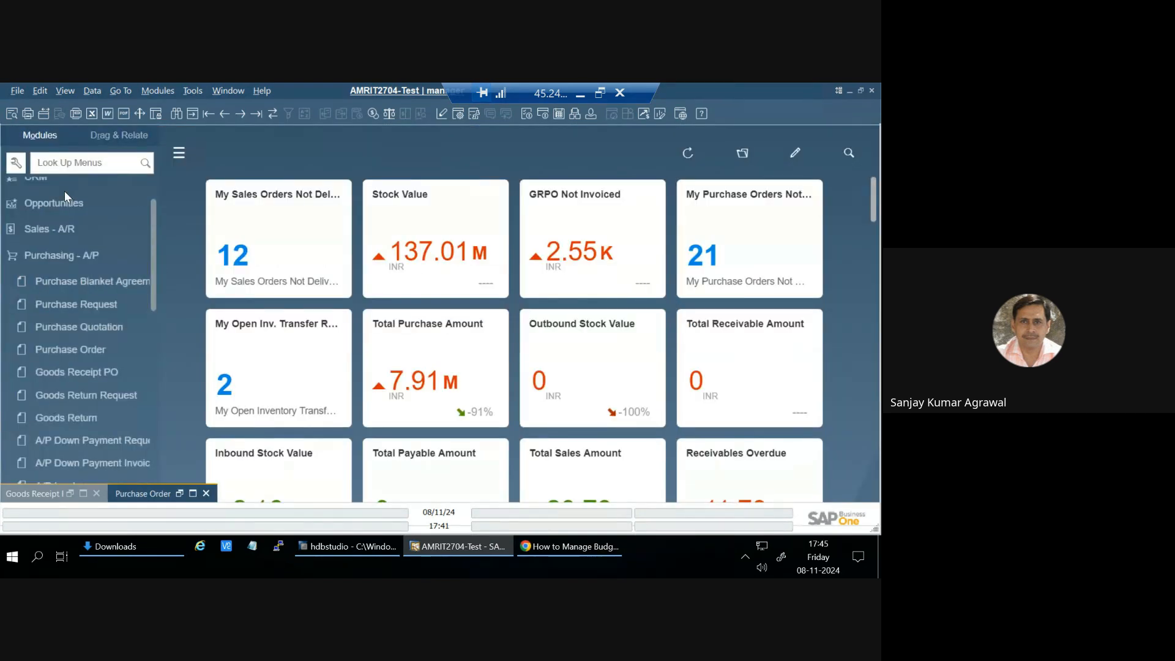
pyautogui.click(49, 266)
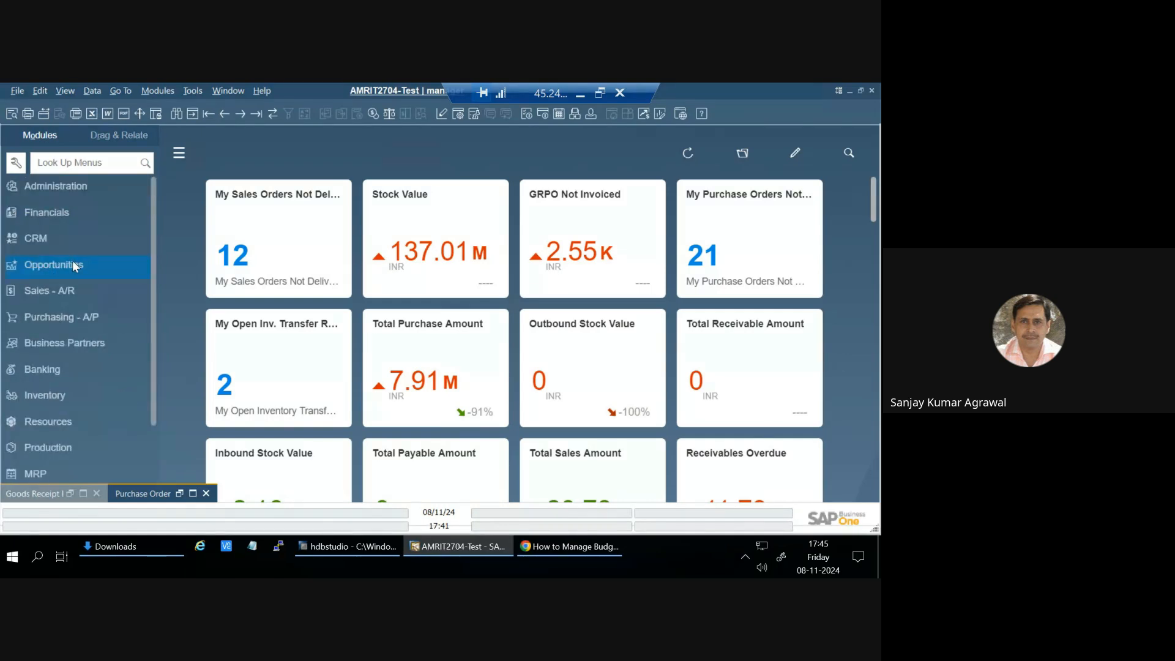
# Step: Open Approval Templates under Approval Process in the Administration module
pyautogui.click(76, 188)
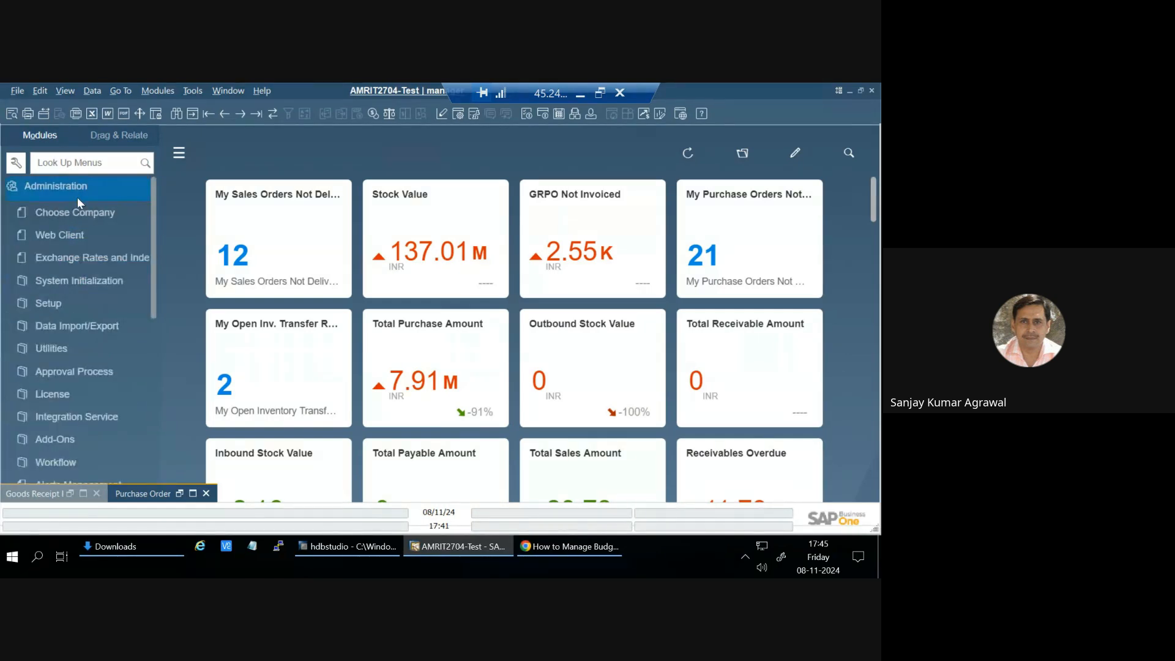
pyautogui.click(85, 280)
pyautogui.scroll(-1, 117, 354)
pyautogui.scroll(-1, 118, 354)
pyautogui.scroll(-3, 114, 463)
pyautogui.click(60, 323)
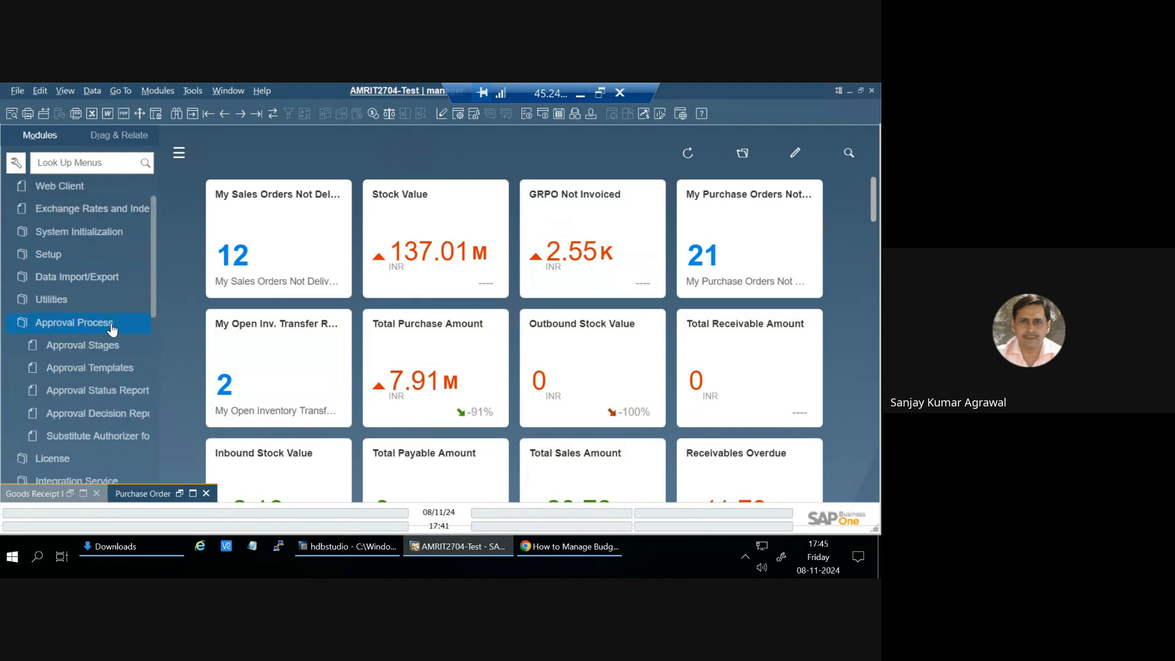
pyautogui.click(105, 371)
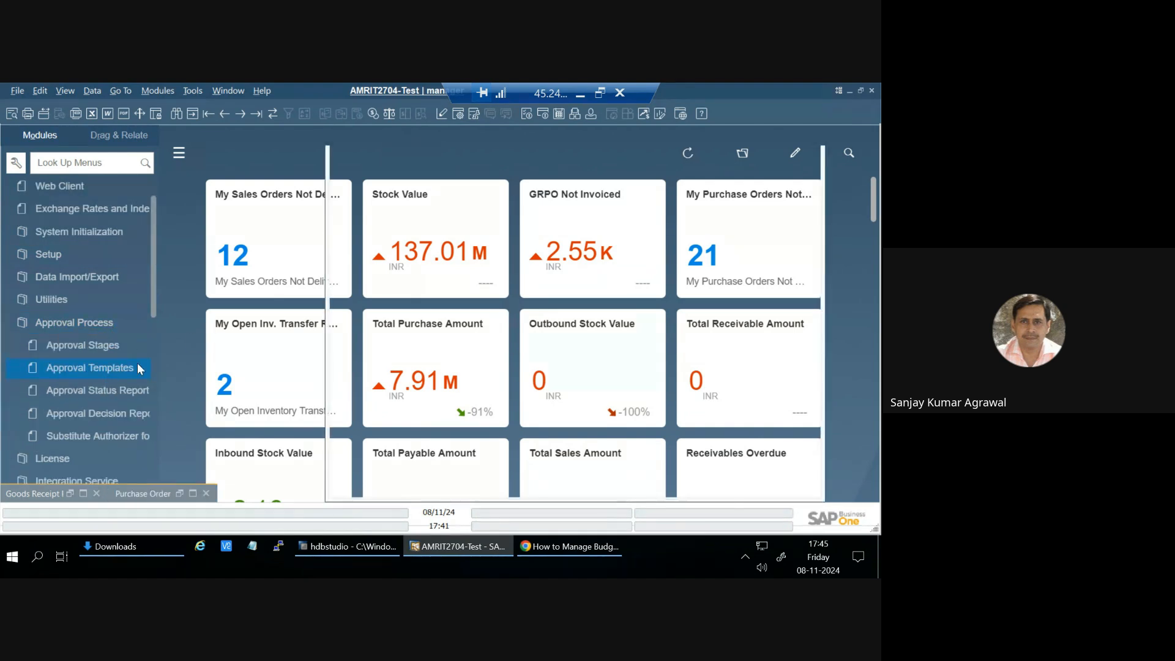
# Step: Display approval template STR005, check which documents it covers, and deactivate it
pyautogui.click(222, 115)
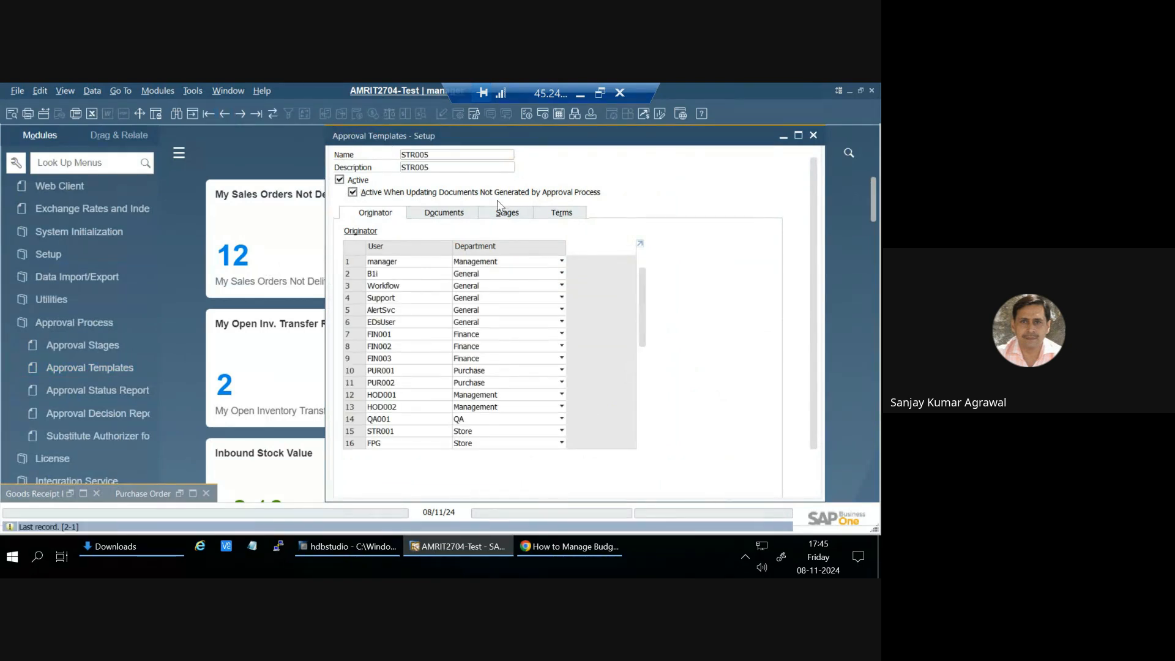
pyautogui.click(447, 219)
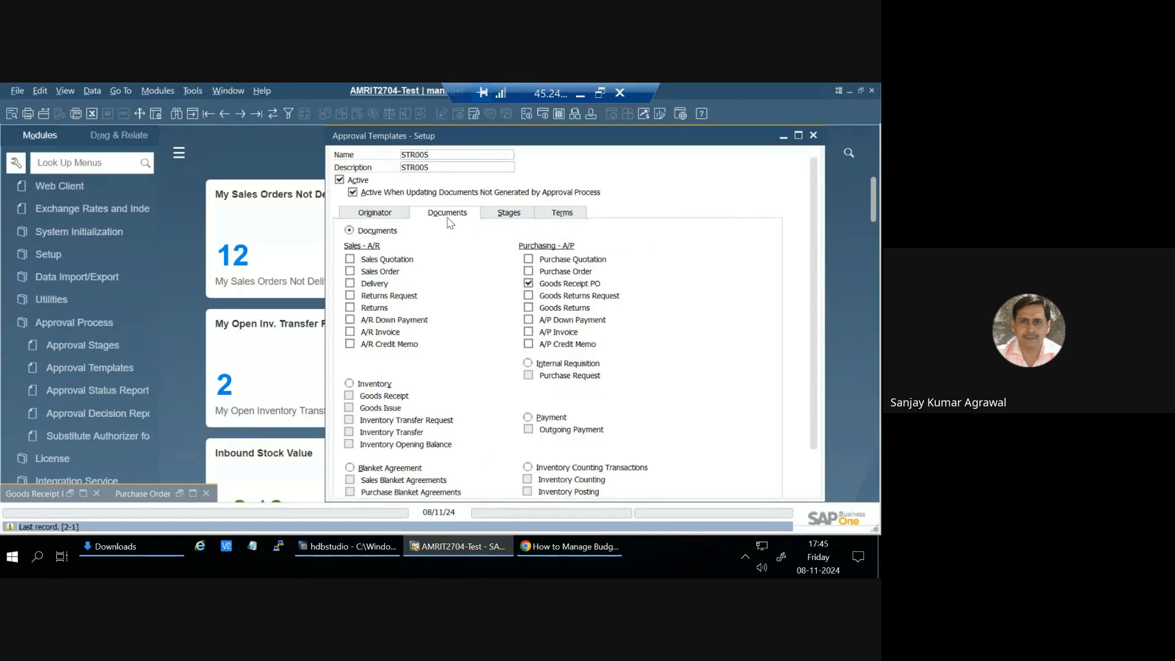
pyautogui.click(340, 180)
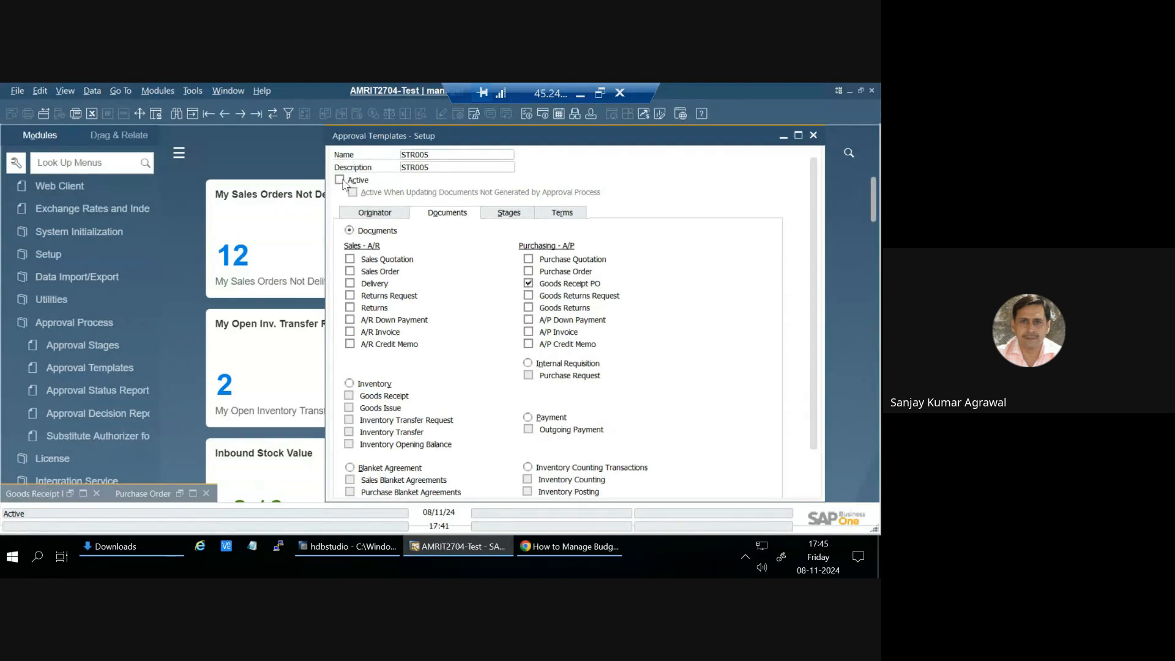
pyautogui.scroll(-1, 474, 344)
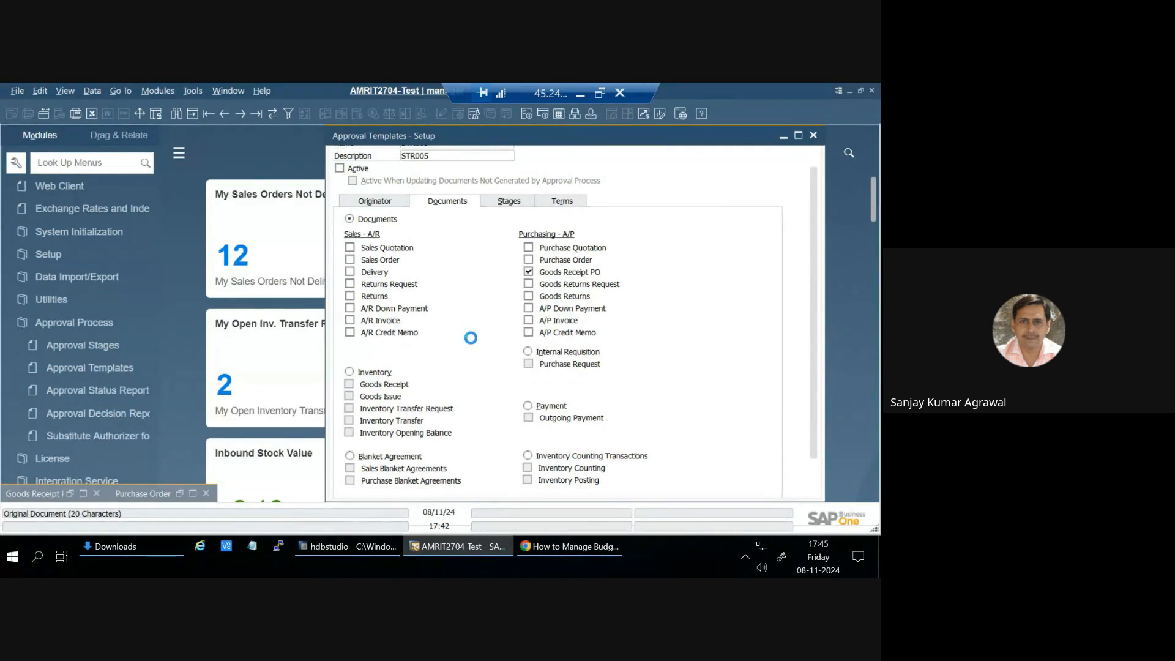
# Step: Display approval template EDP002, deactivate it and save the template
pyautogui.click(234, 113)
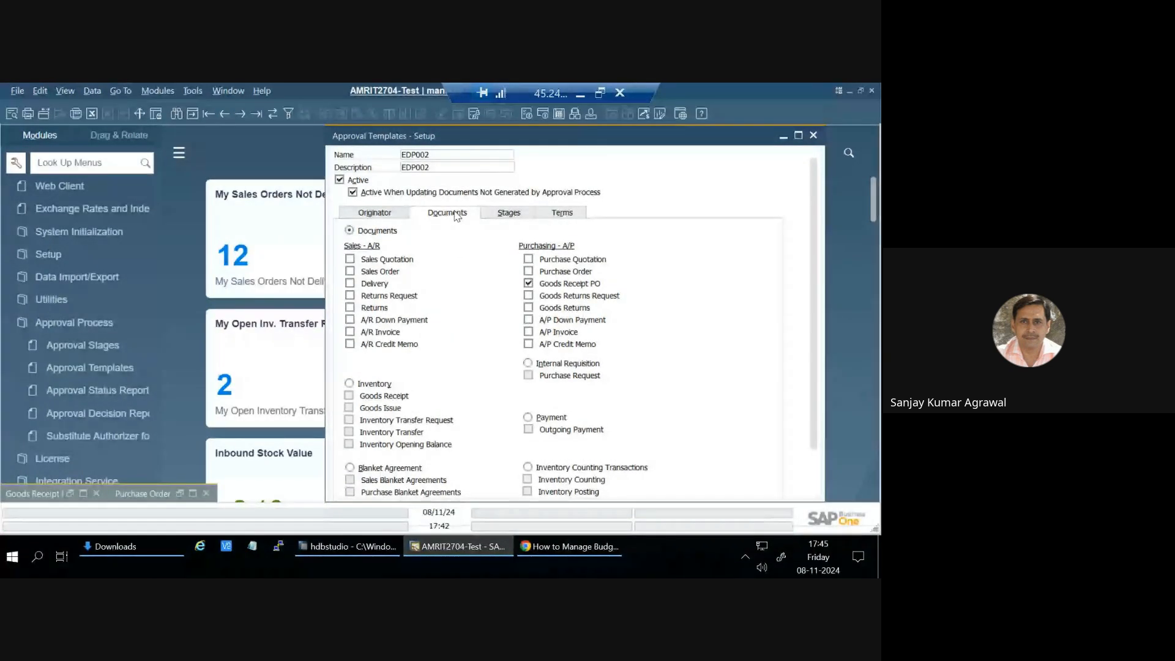
pyautogui.click(346, 182)
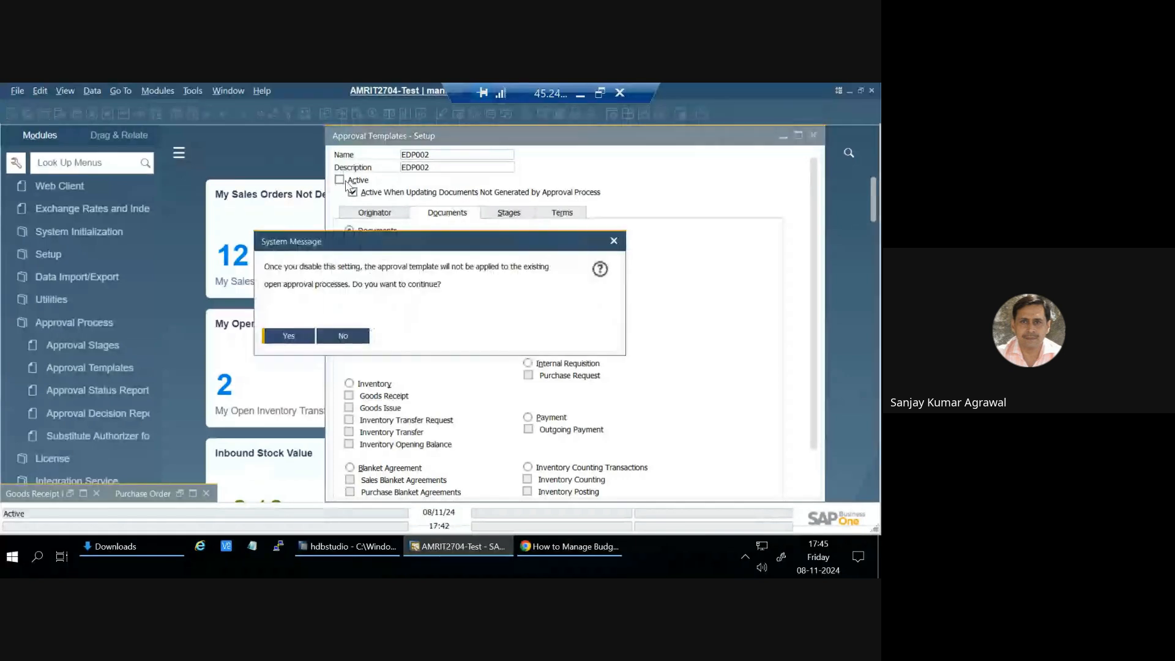
pyautogui.press('Return')
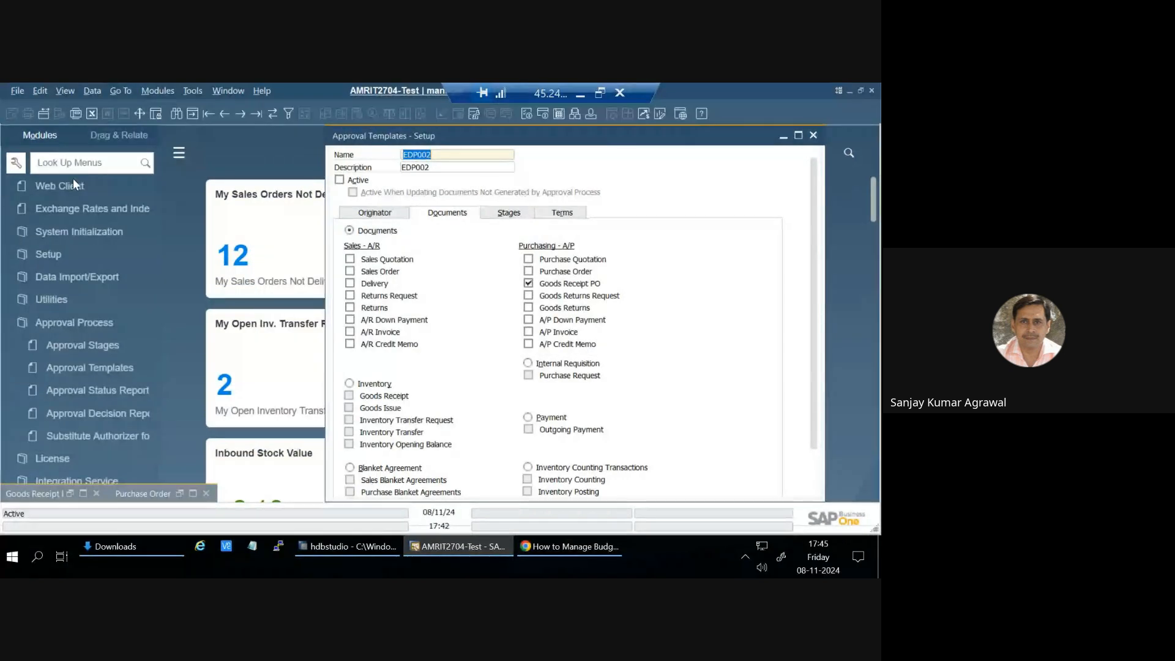
pyautogui.scroll(-3, 412, 471)
pyautogui.click(356, 486)
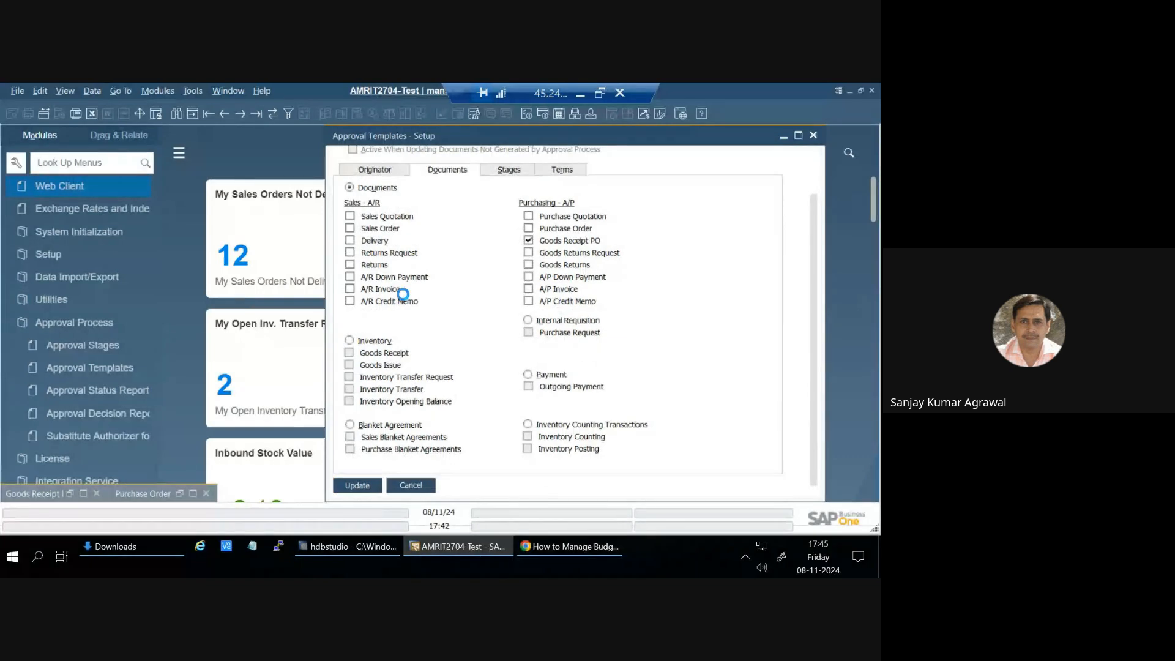
# Step: Check the preceding approval templates for active ones covering Goods Receipt PO, and close the template setup
pyautogui.click(225, 114)
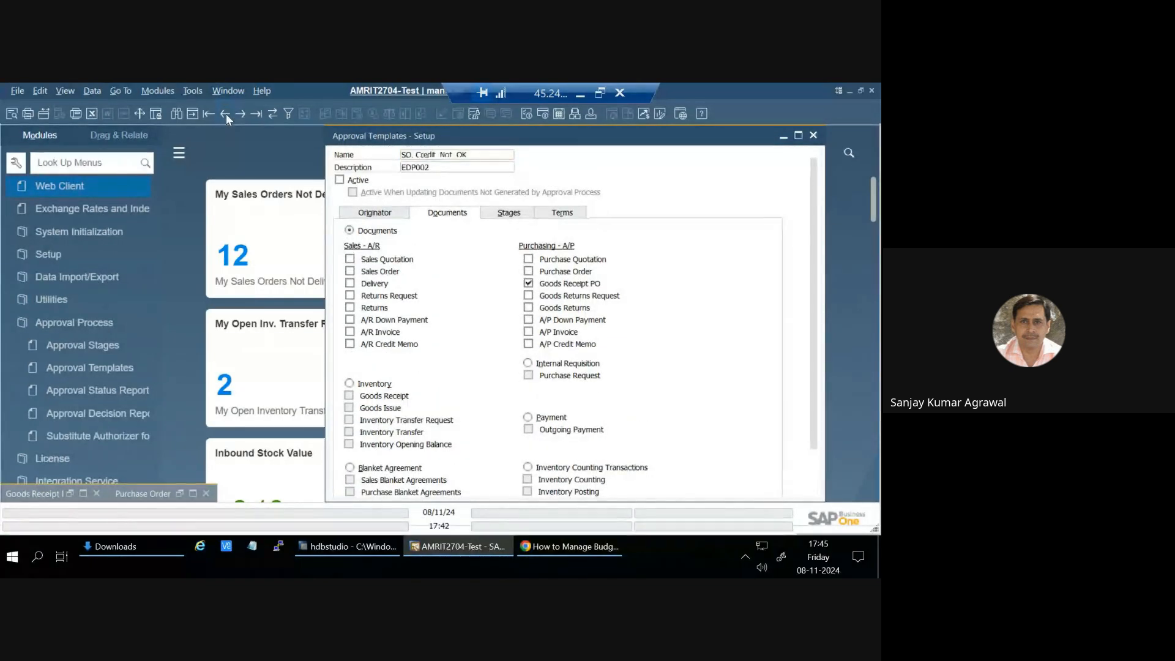
pyautogui.click(223, 115)
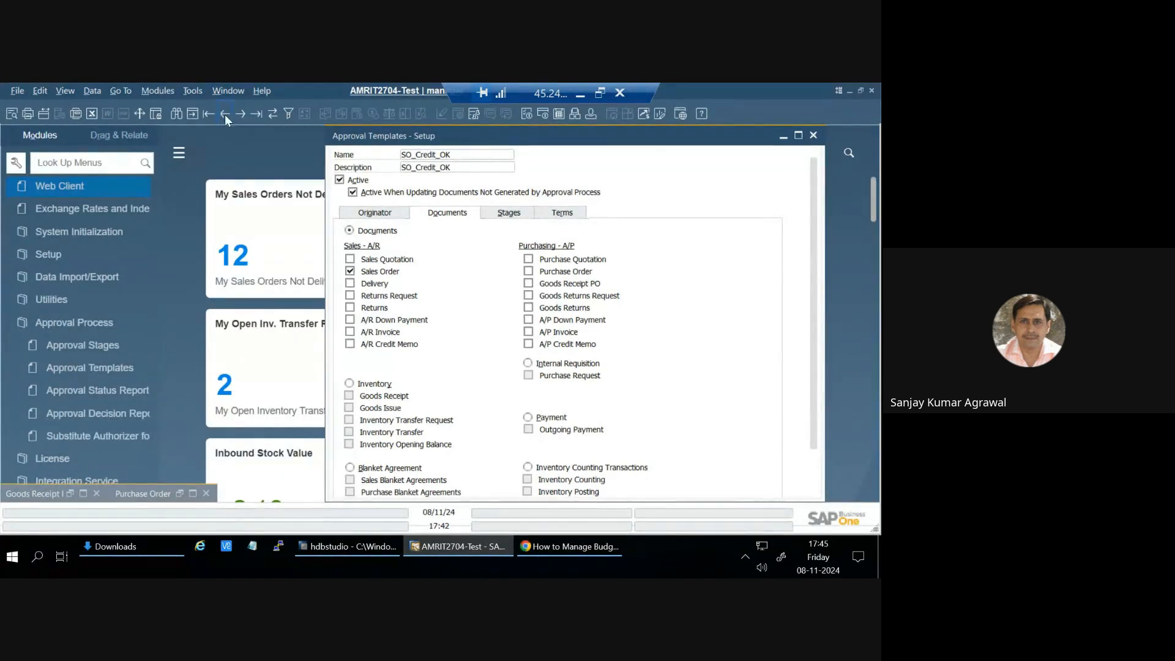
pyautogui.click(225, 115)
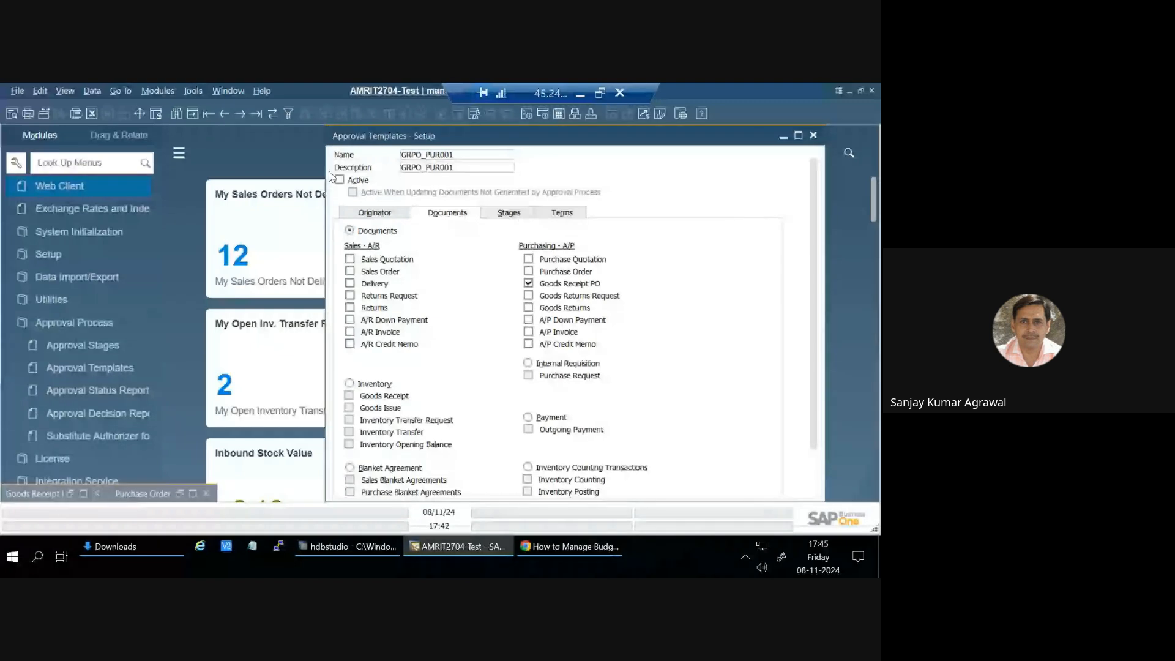
pyautogui.click(226, 115)
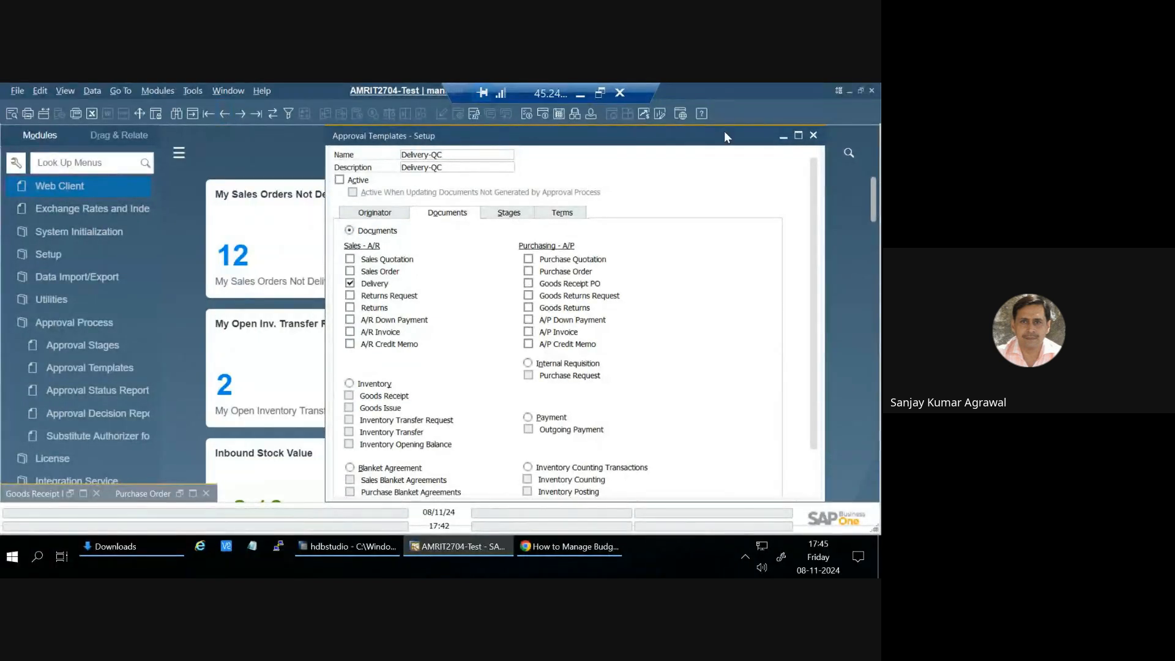
pyautogui.click(813, 135)
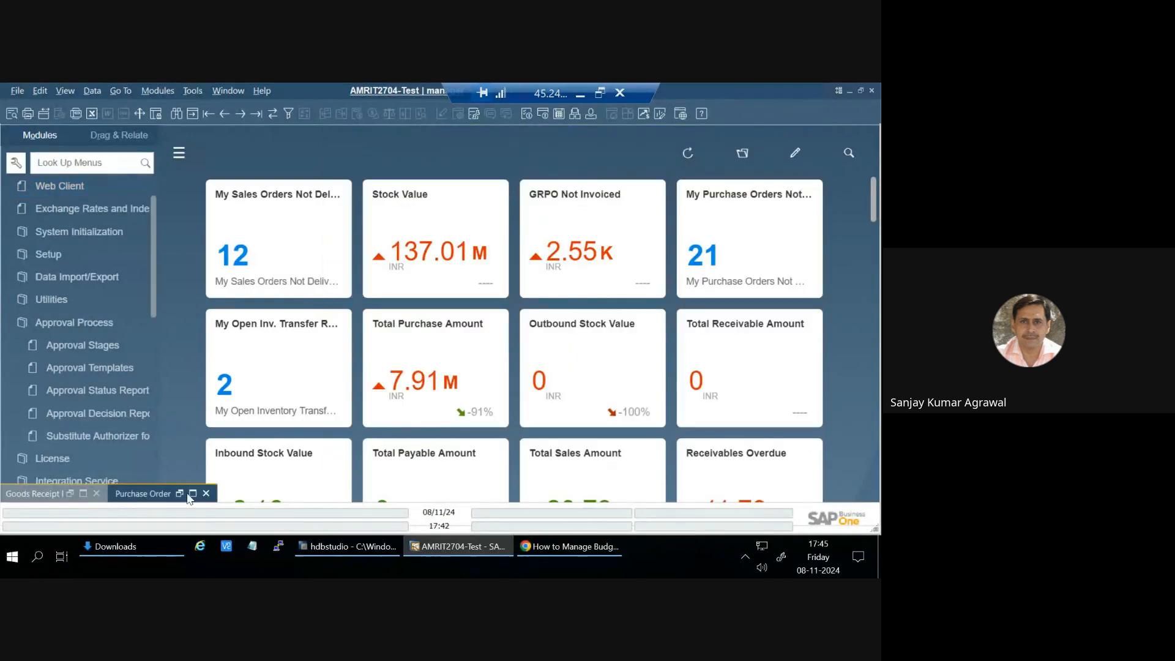
# Step: Restore the minimized Goods Receipt PO to full size and add the document
pyautogui.click(83, 494)
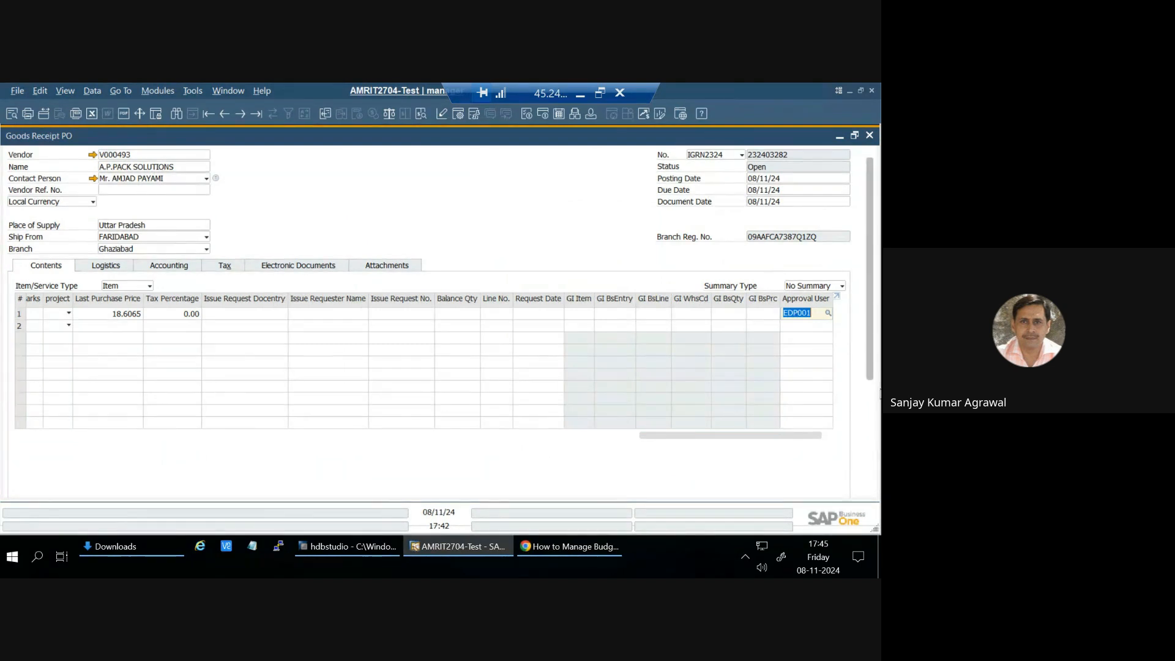
pyautogui.moveTo(869, 201); pyautogui.dragTo(855, 465)
pyautogui.click(32, 482)
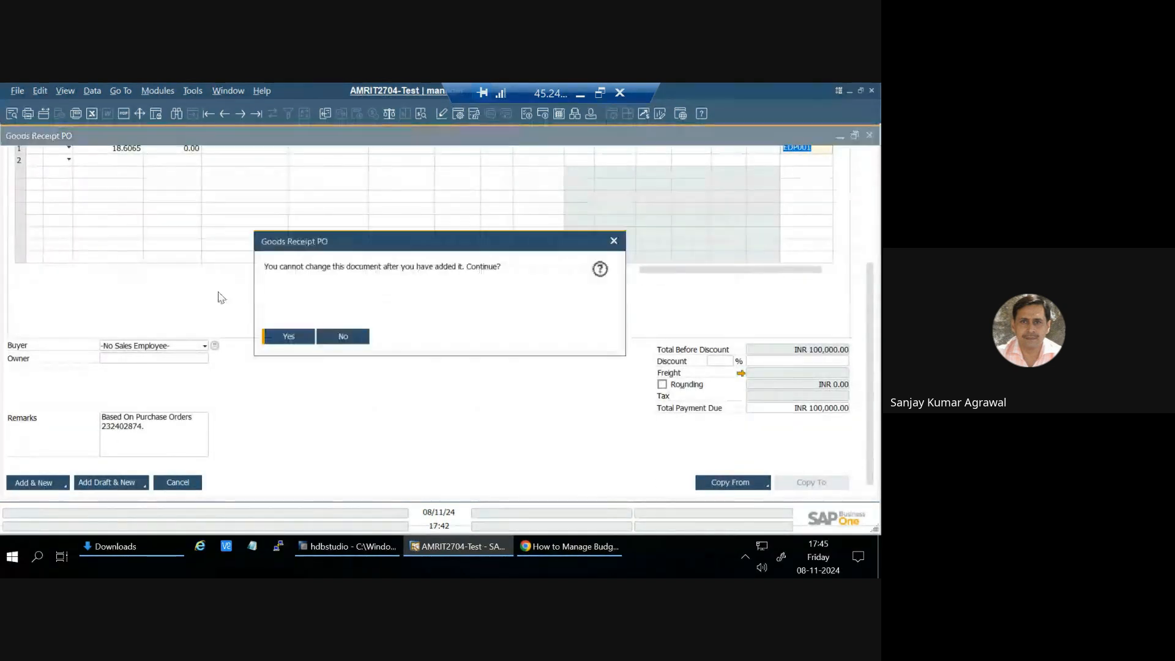
pyautogui.click(292, 336)
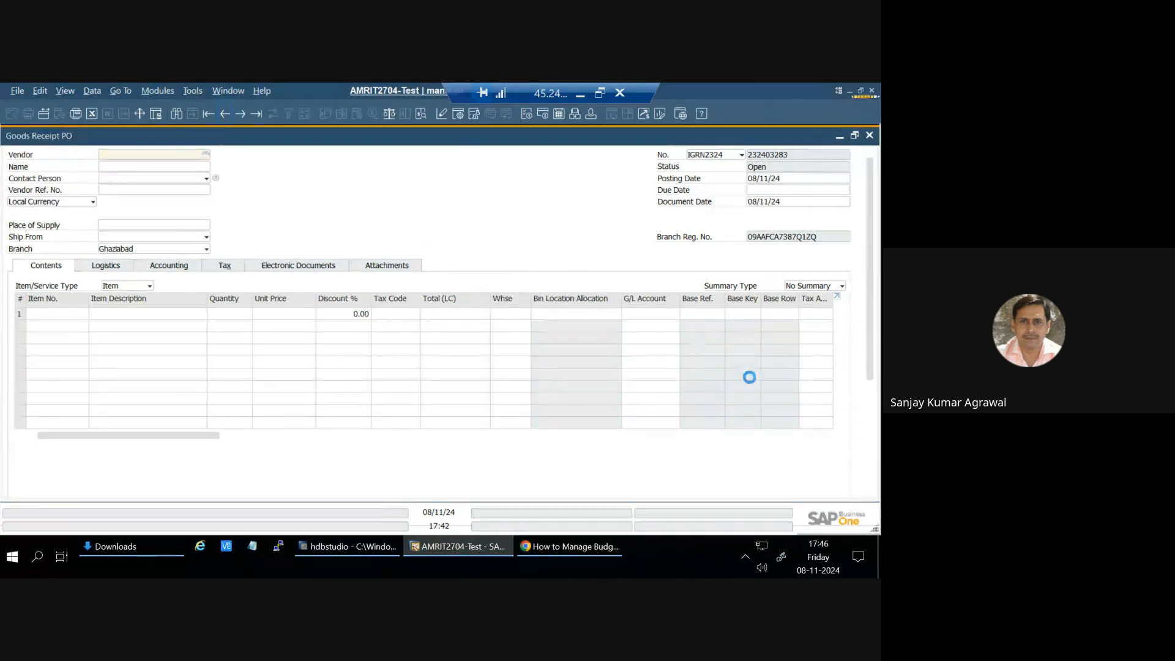
# Step: Copy the posted goods receipt for the posters to an A/P Invoice and maximize the invoice form
pyautogui.moveTo(870, 329); pyautogui.dragTo(870, 468)
pyautogui.click(807, 483)
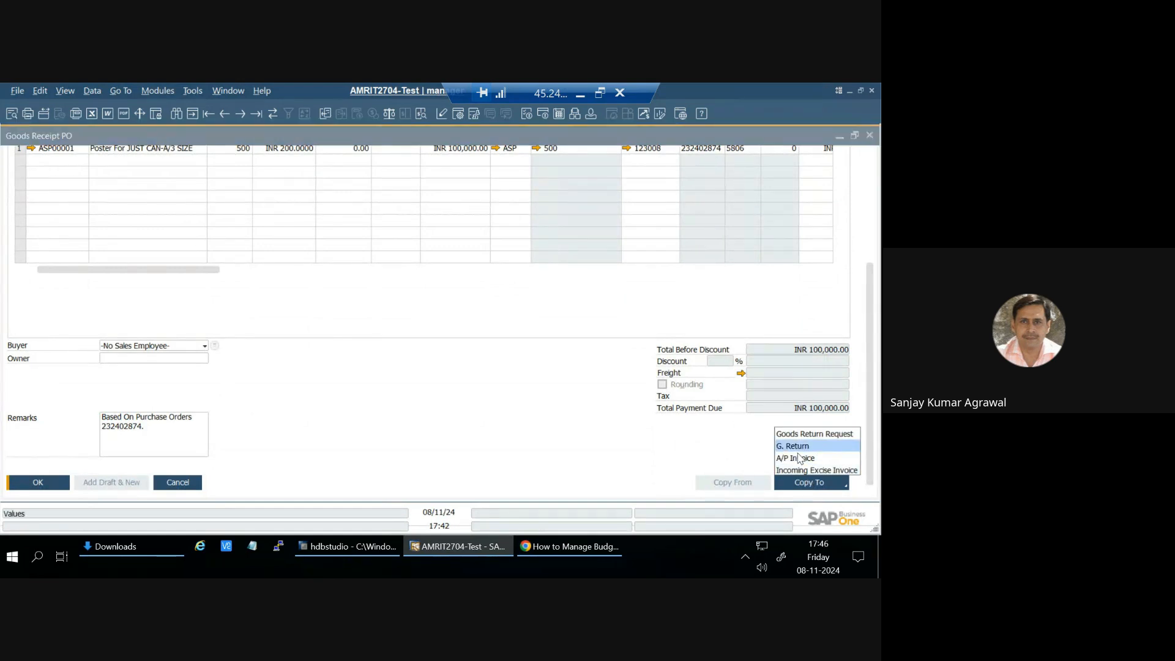
pyautogui.click(775, 450)
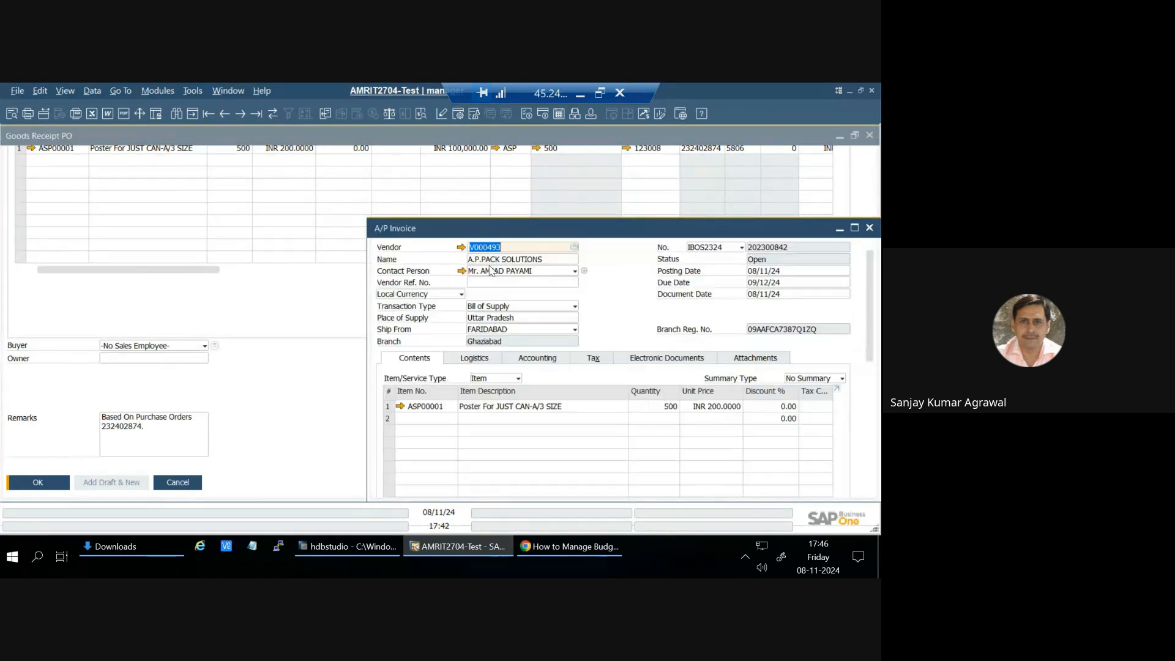
pyautogui.click(855, 229)
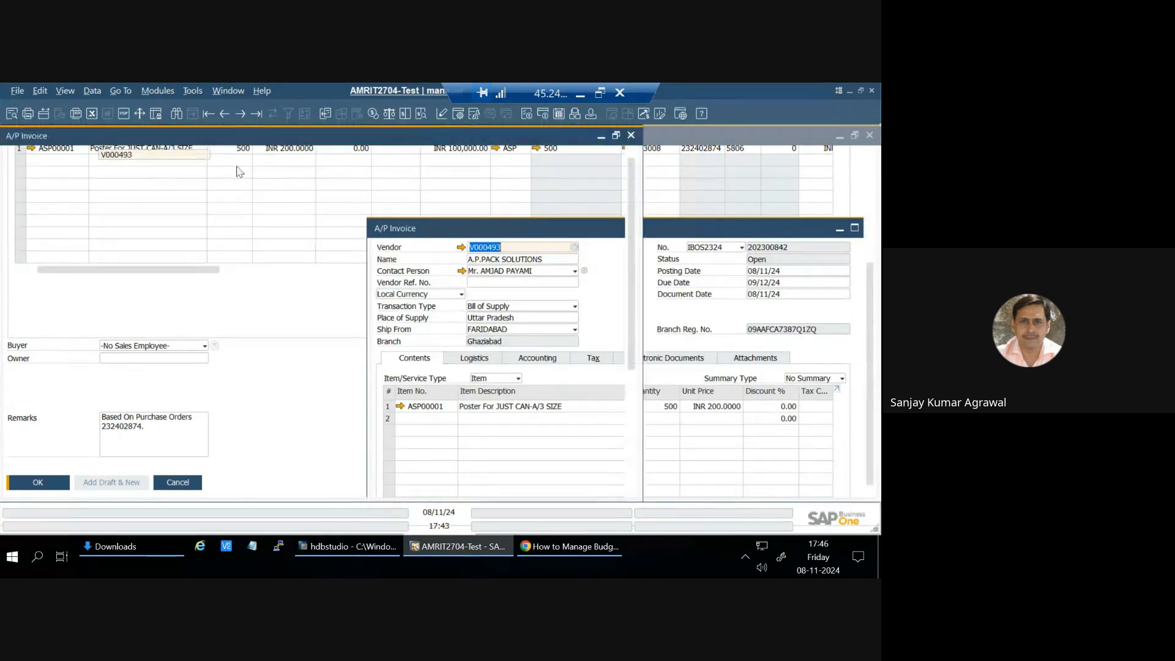
# Step: Set the Vendor Ref. No. of the A/P Invoice to 345 and try to add the invoice
pyautogui.click(114, 189)
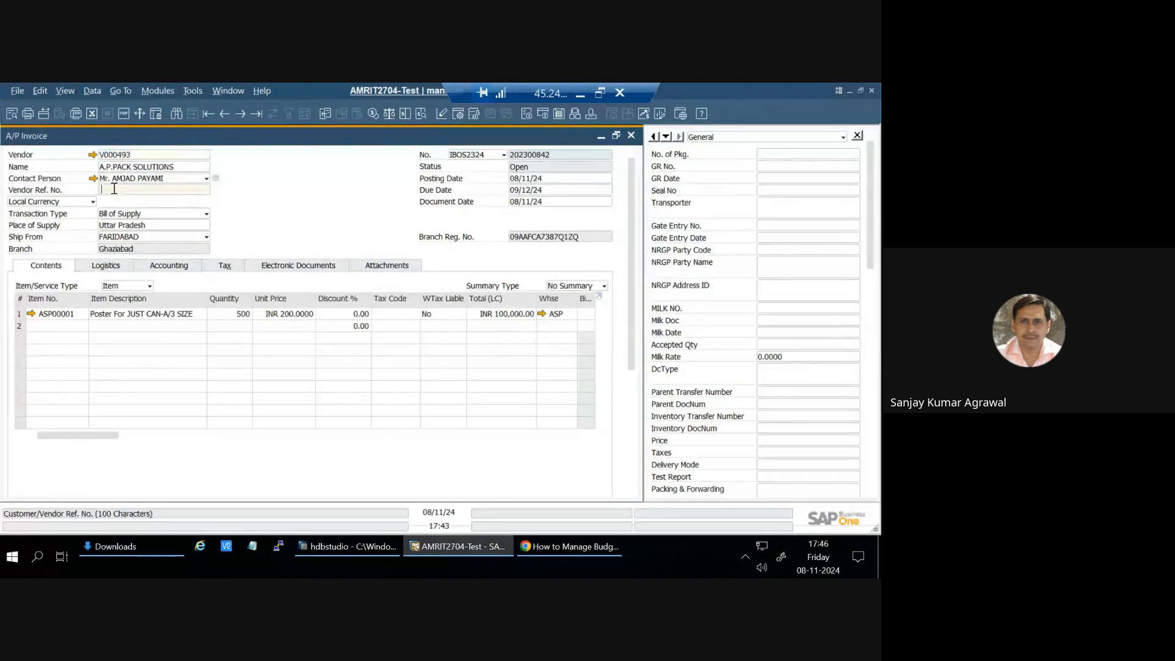
pyautogui.write('345')
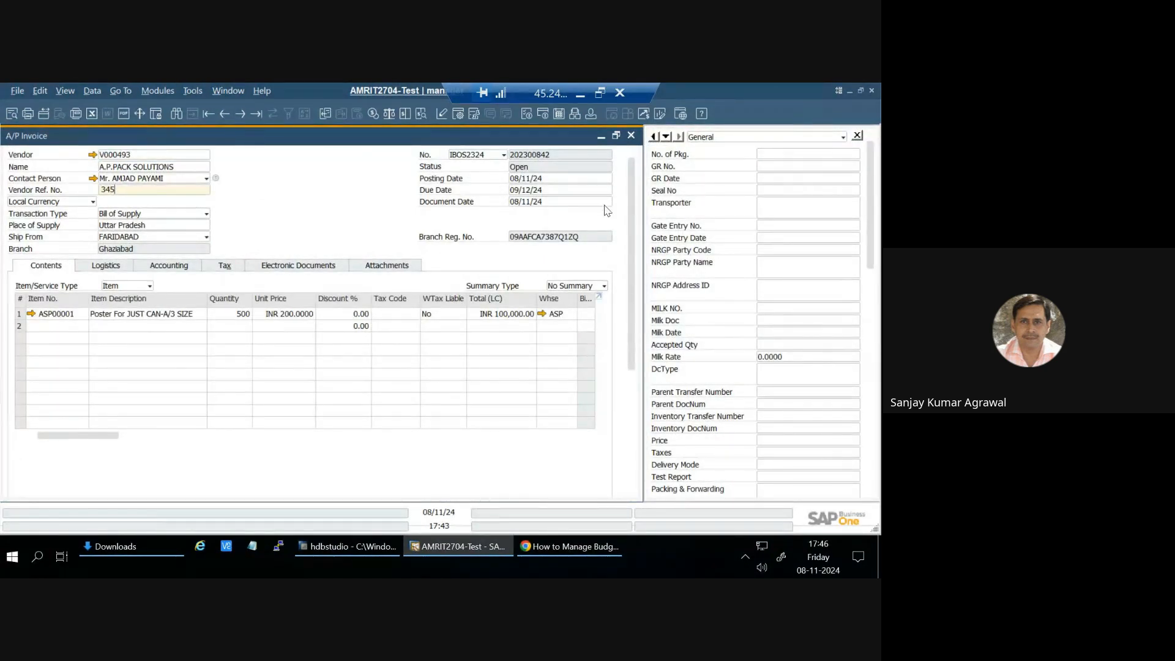
pyautogui.moveTo(631, 177); pyautogui.dragTo(640, 484)
pyautogui.click(86, 476)
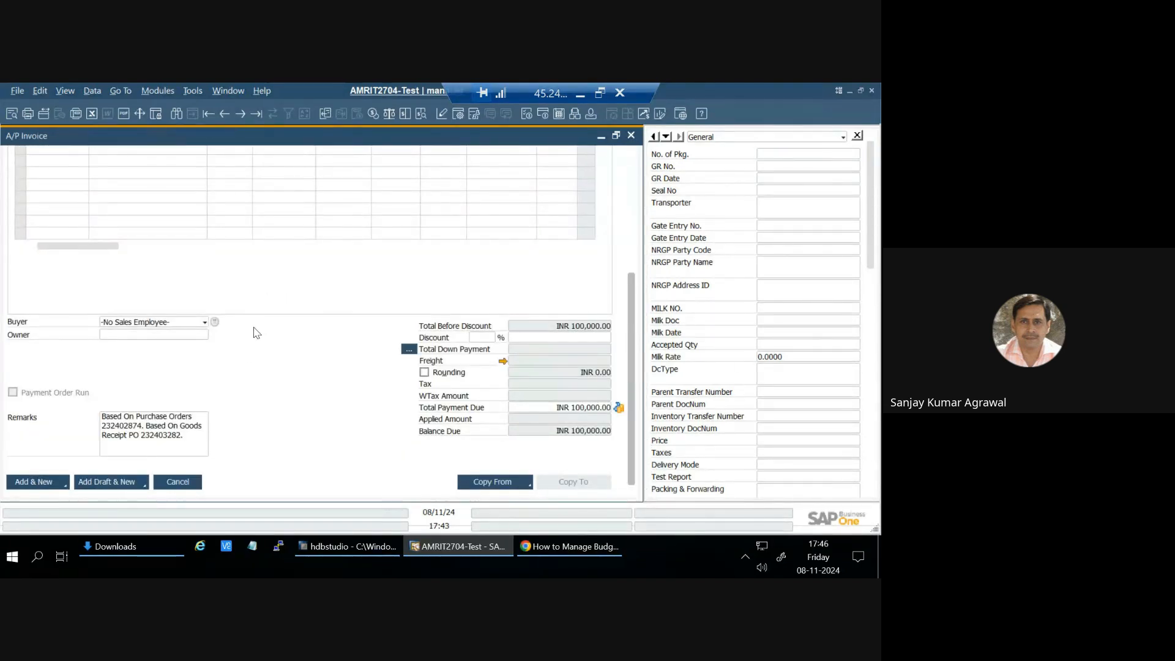
pyautogui.click(282, 338)
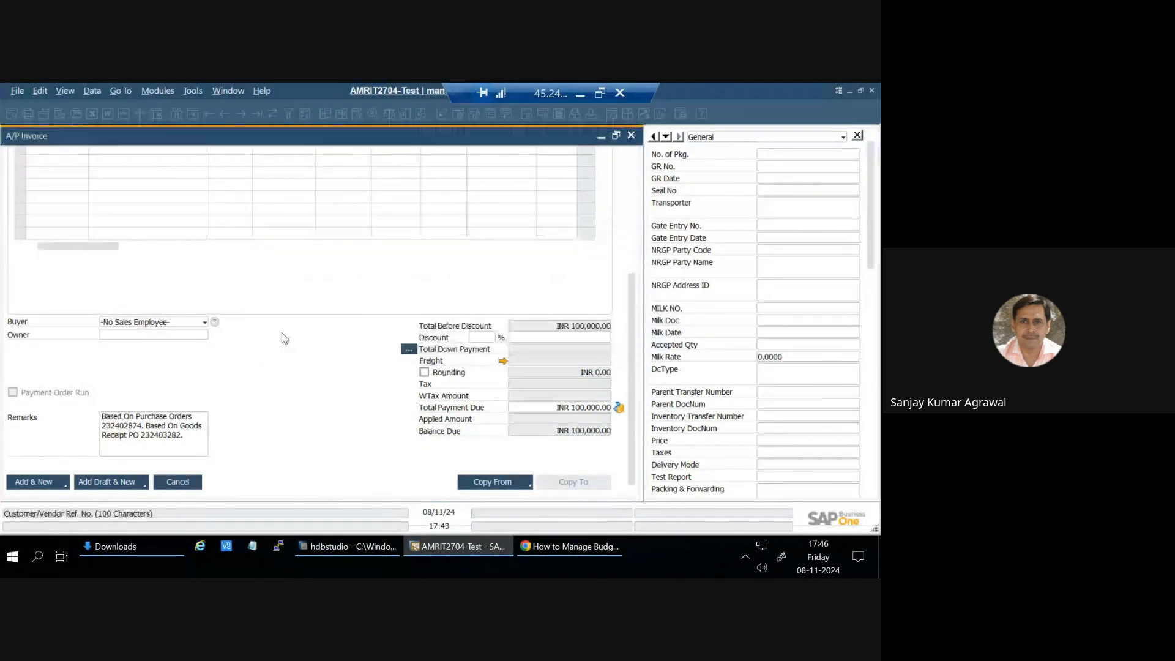
pyautogui.click(283, 336)
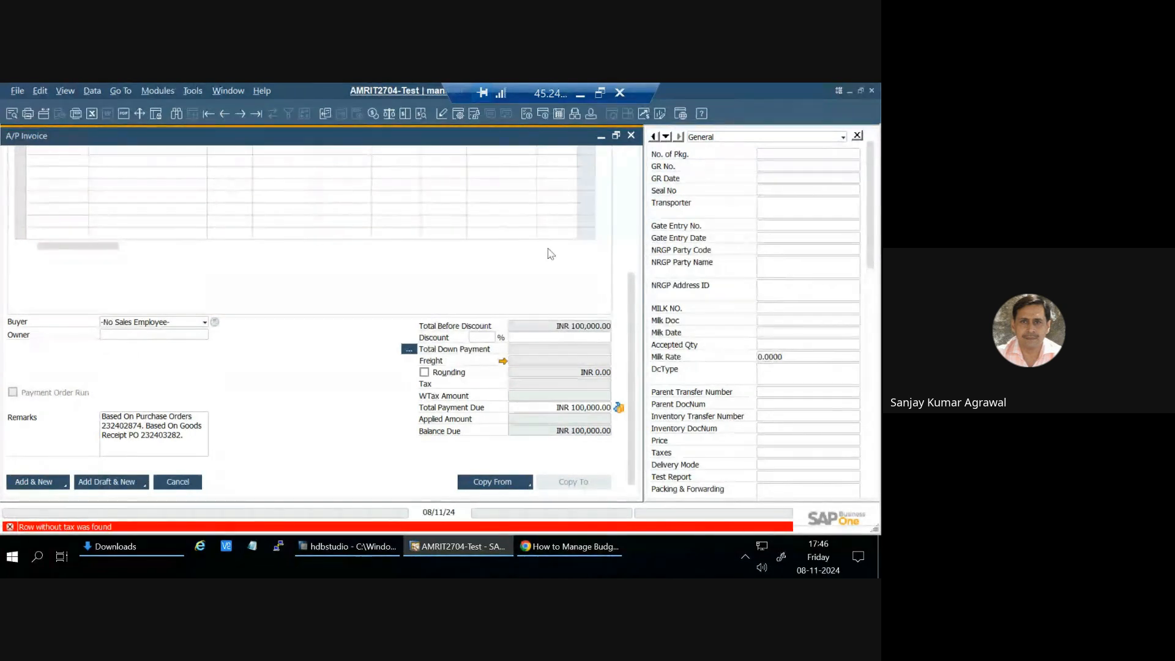
# Step: Set the poster row's tax code to CSGST18 and try to add the A/P Invoice
pyautogui.scroll(5, 632, 242)
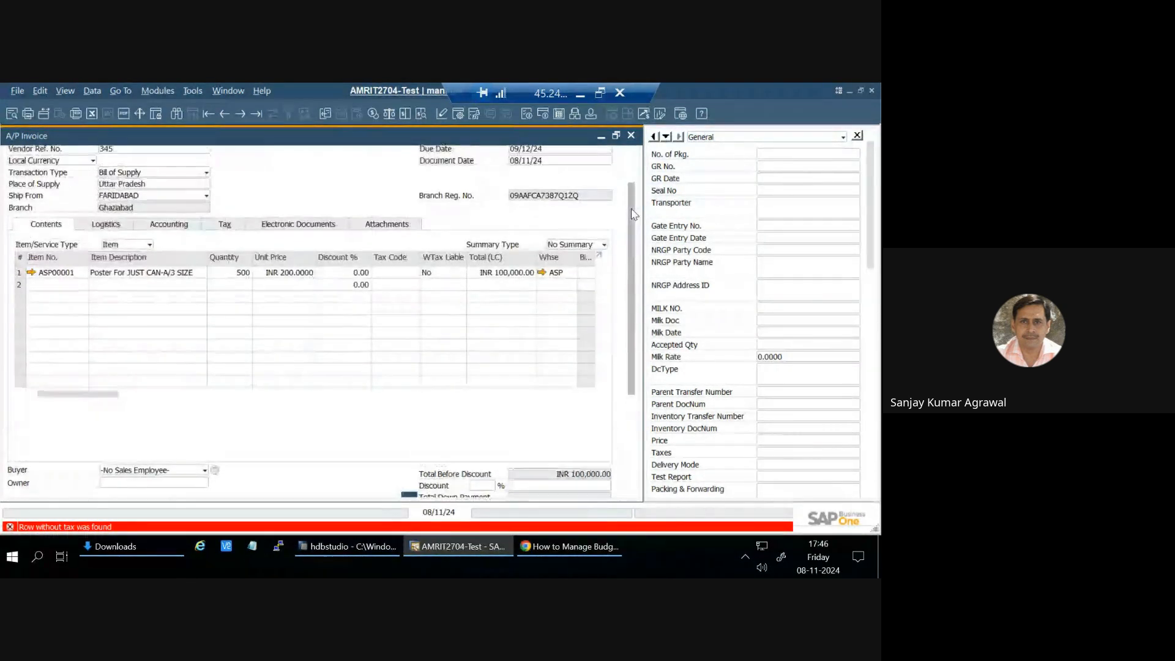
pyautogui.click(408, 272)
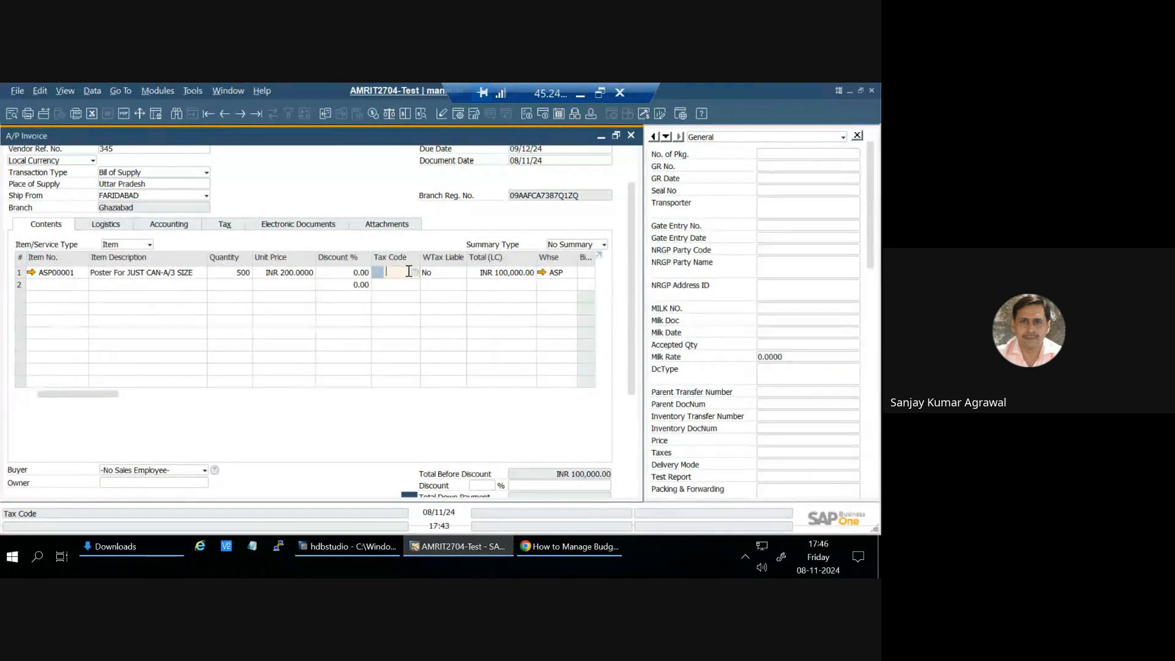
pyautogui.click(414, 274)
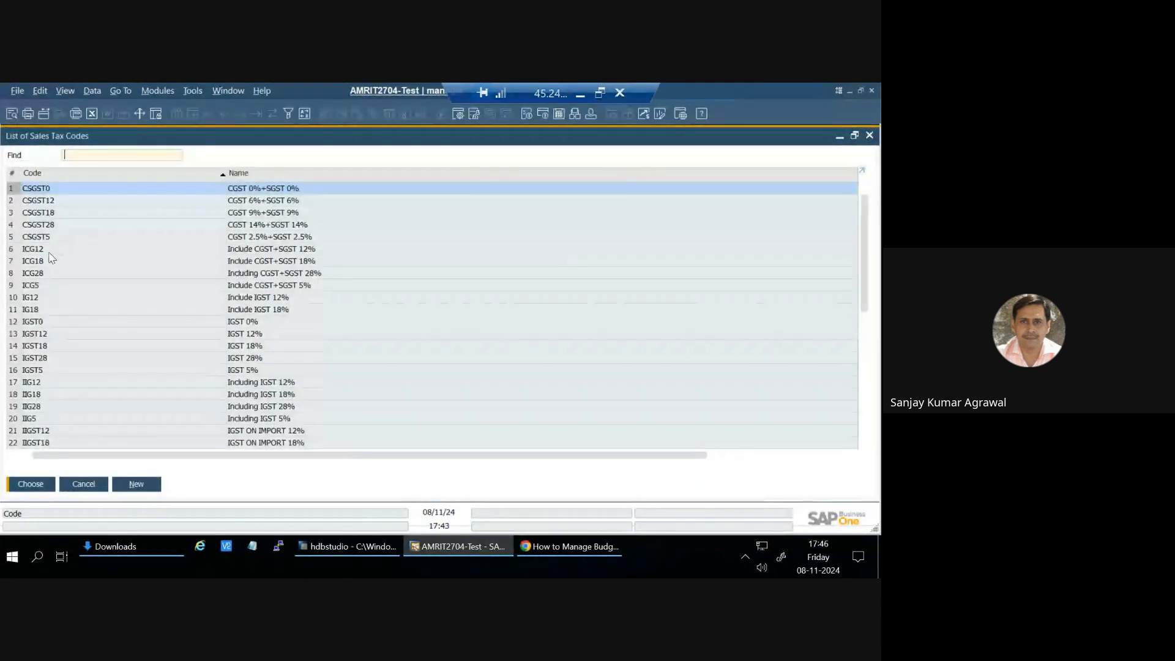
pyautogui.click(52, 214)
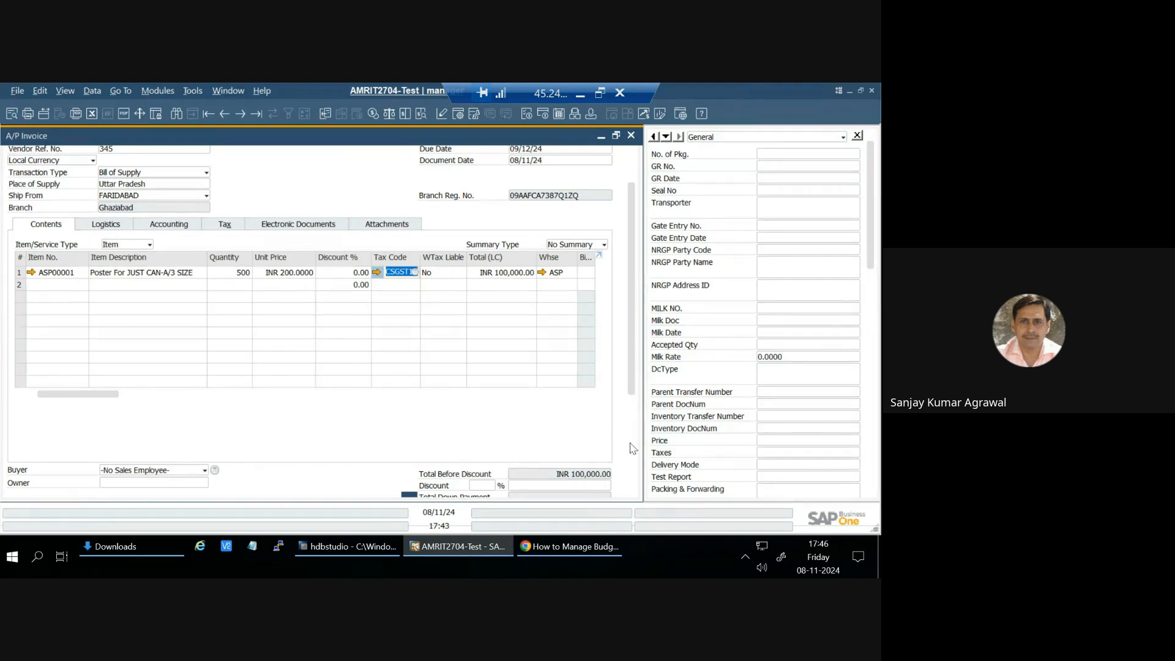
pyautogui.scroll(-5, 634, 456)
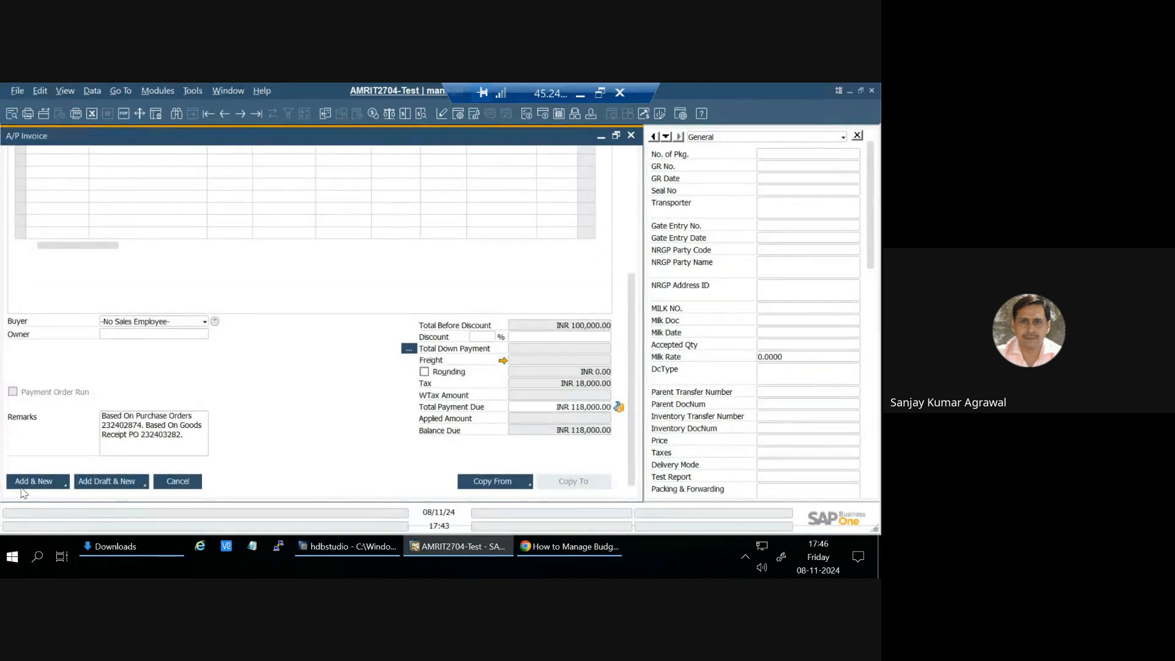
pyautogui.click(23, 483)
pyautogui.click(280, 337)
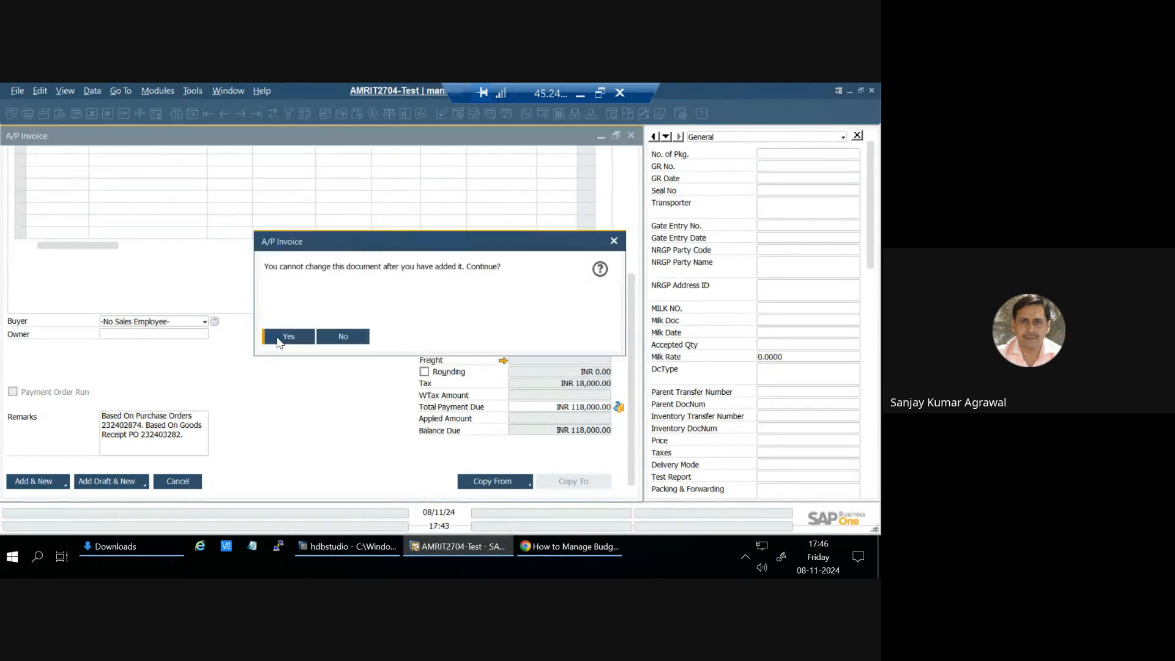
pyautogui.click(288, 337)
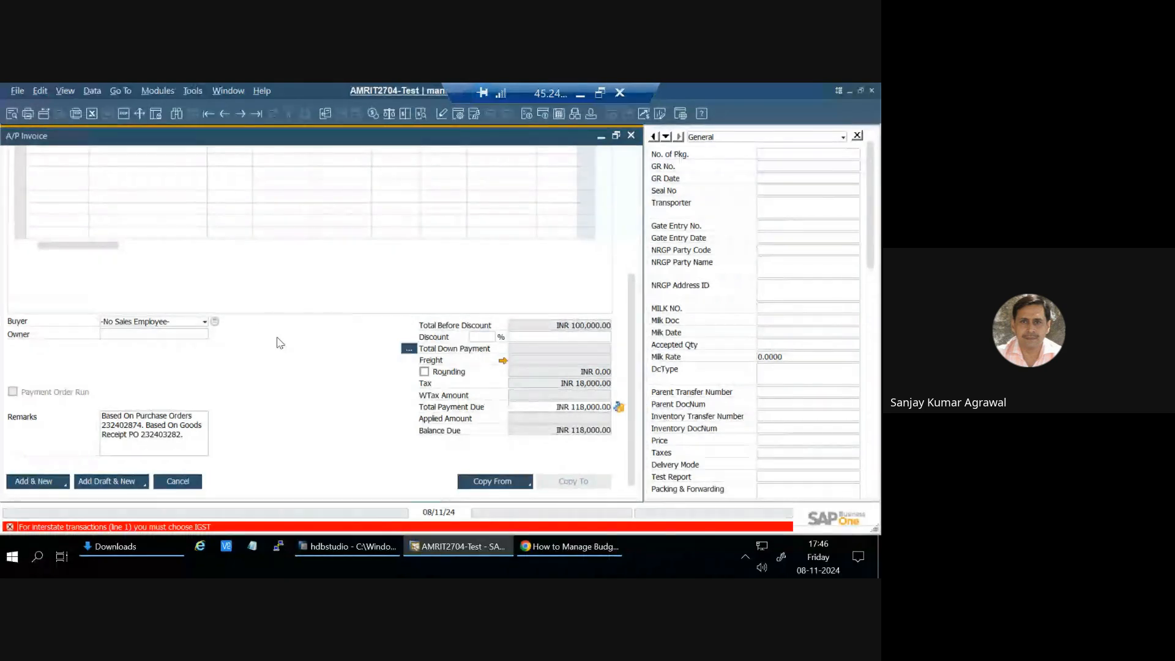
# Step: Set the tax code of the poster row in the A/P Invoice to IGST18
pyautogui.moveTo(639, 269); pyautogui.dragTo(636, 168)
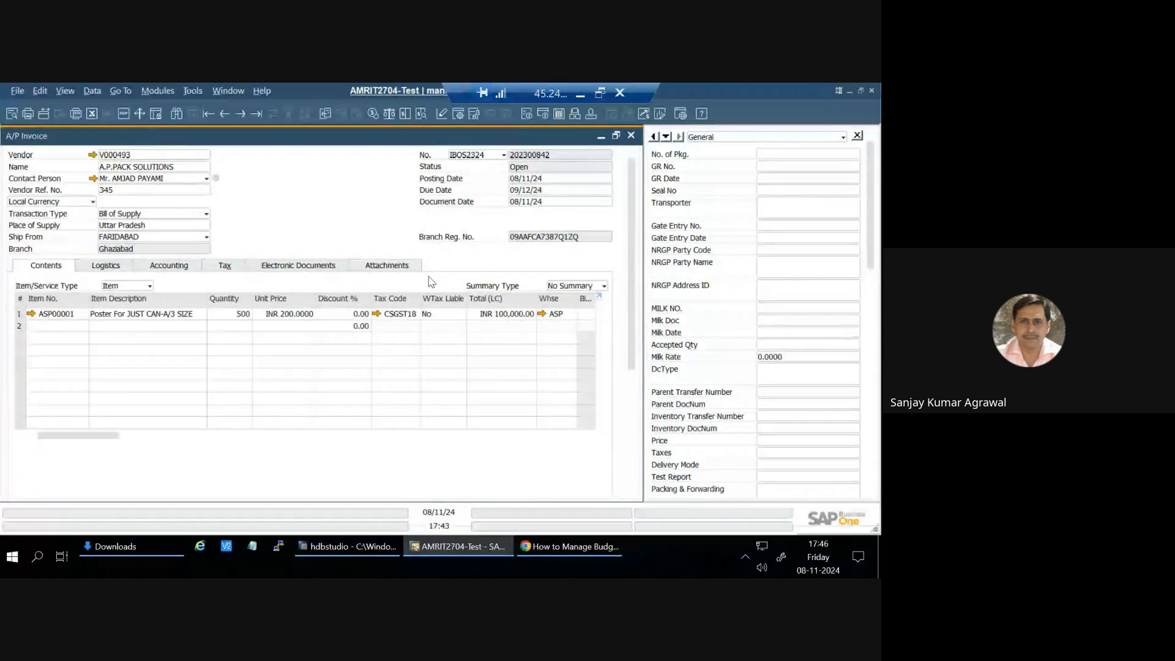
pyautogui.click(411, 315)
pyautogui.click(417, 315)
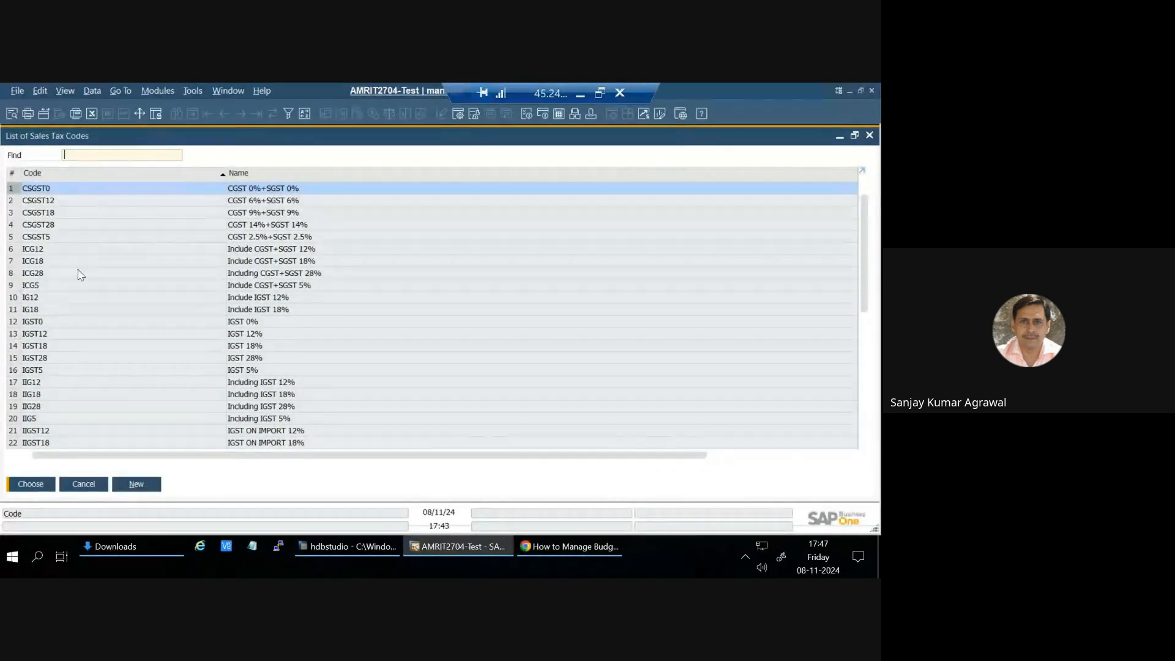
pyautogui.click(37, 345)
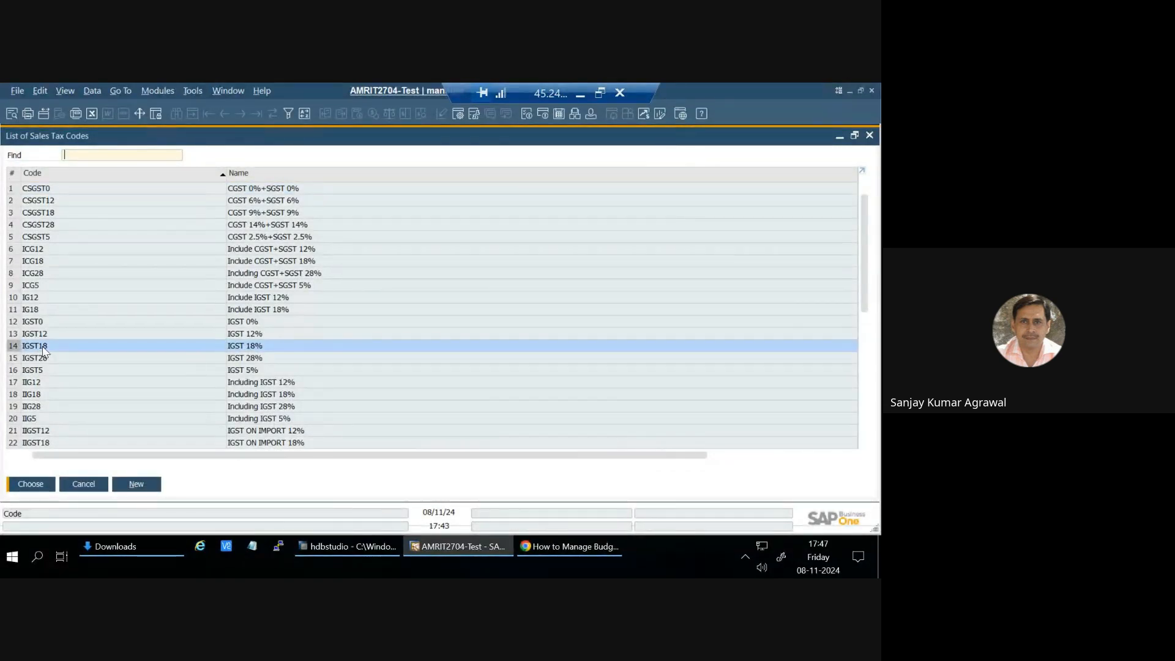
pyautogui.press('Return')
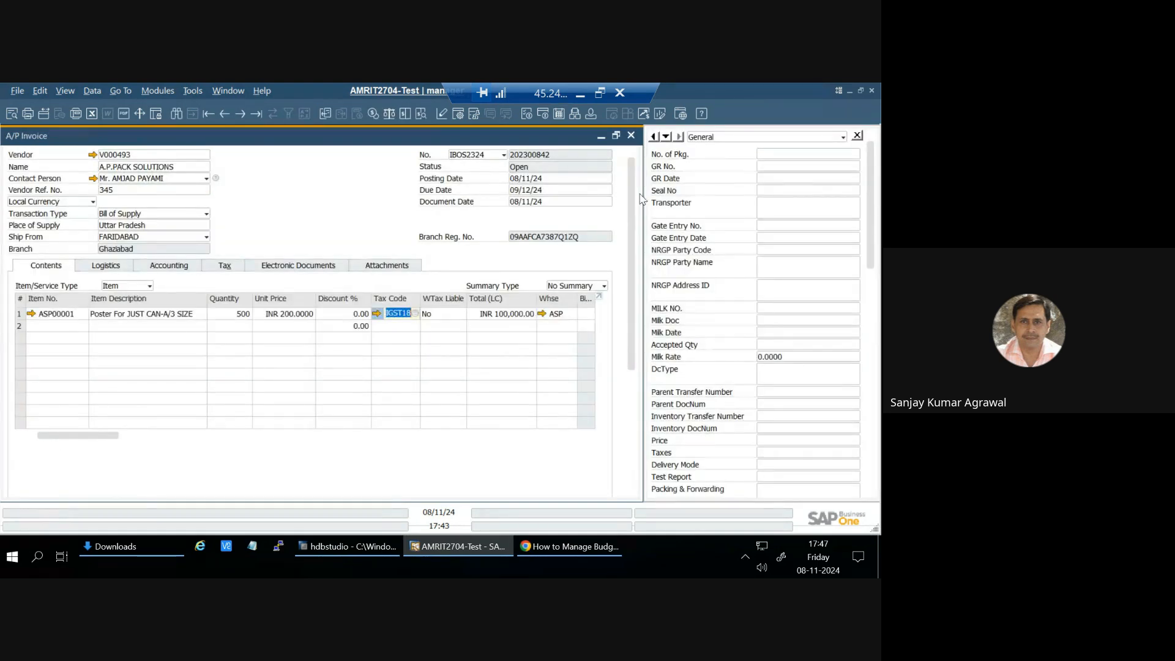
# Step: Add the A/P Invoice and close the invoice form
pyautogui.scroll(-3, 512, 466)
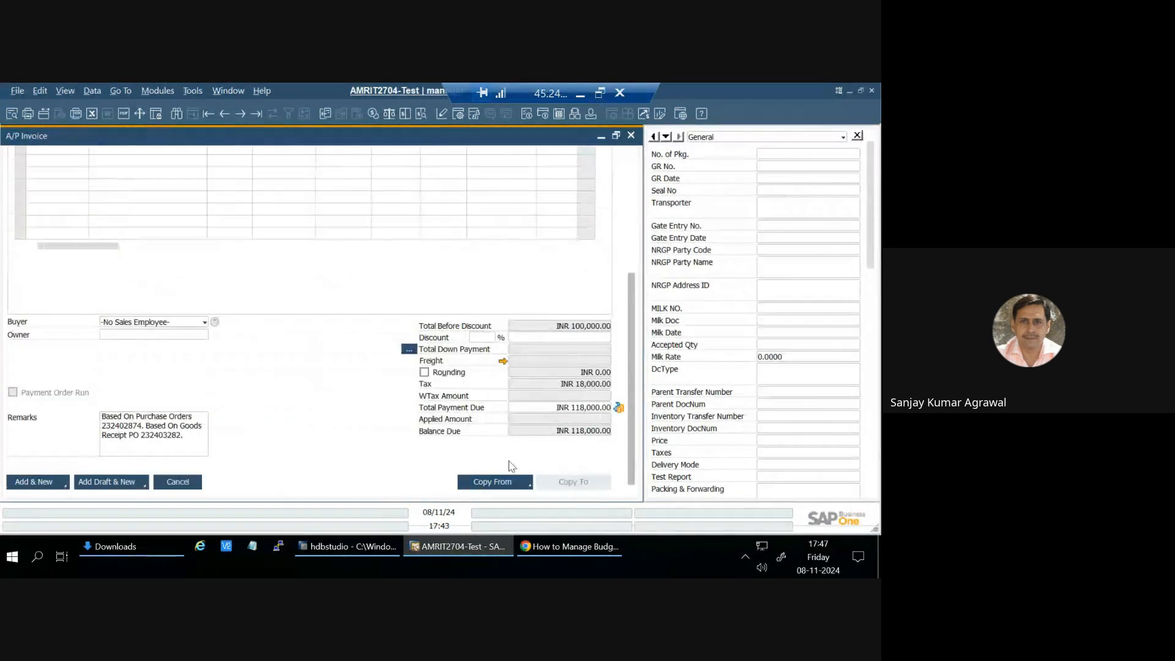
pyautogui.click(29, 483)
pyautogui.click(281, 338)
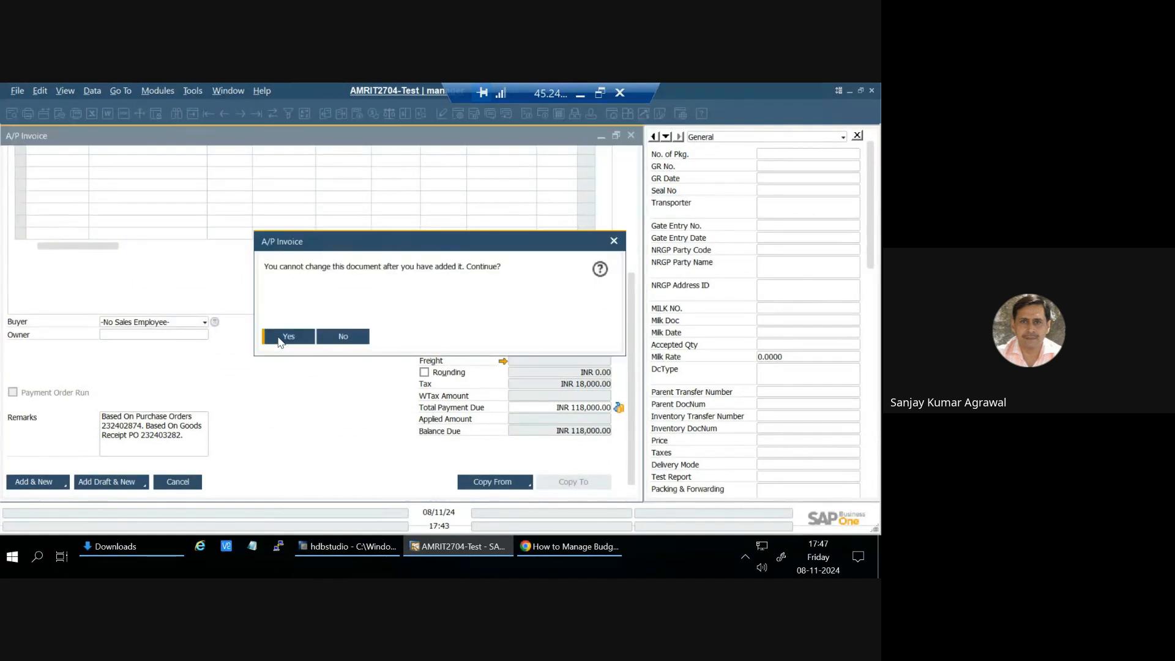
pyautogui.click(280, 337)
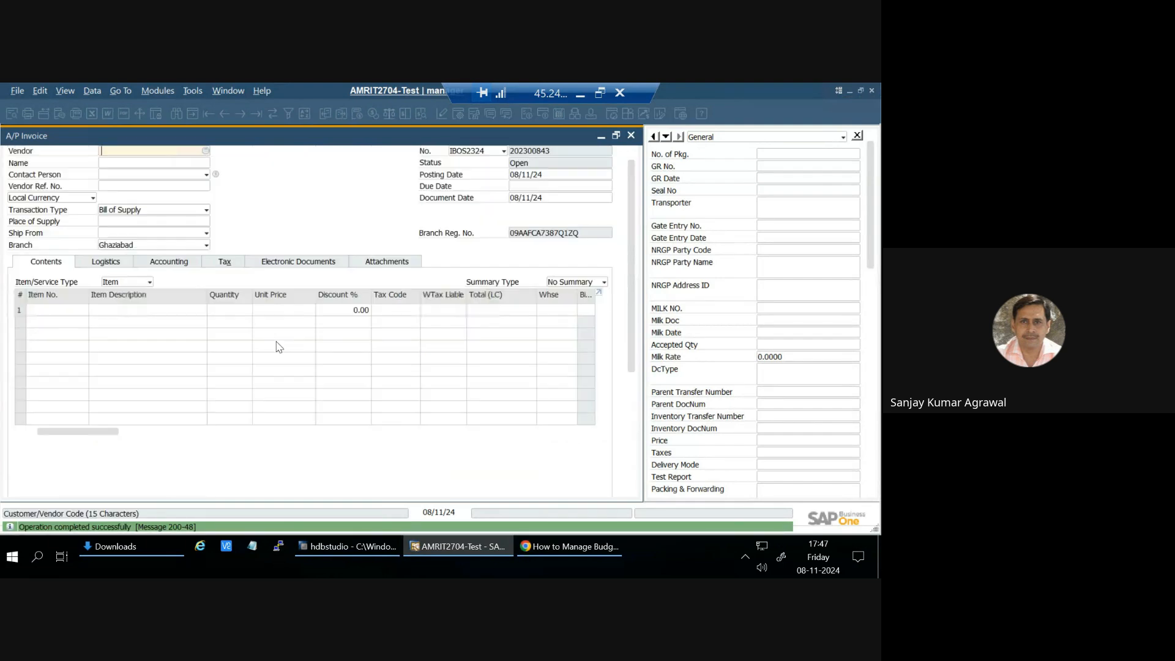
pyautogui.click(631, 136)
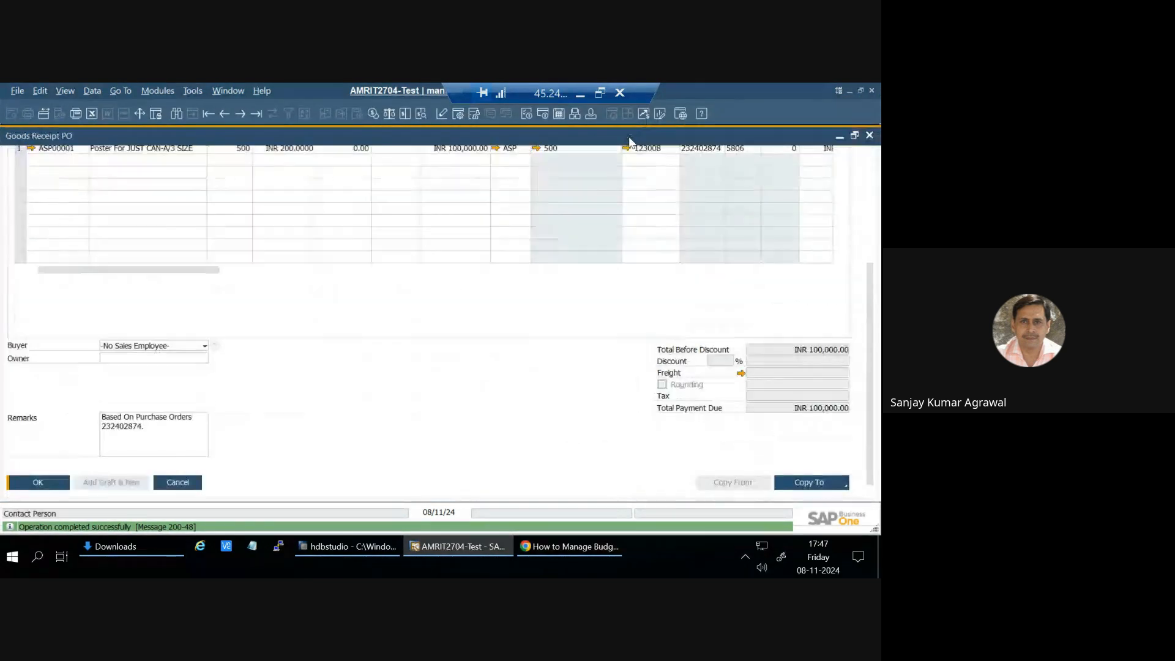
# Step: Close the Goods Receipt PO and open the budget of scenario 2425-01/04/24 with fitted column widths to check the actual amounts
pyautogui.click(869, 135)
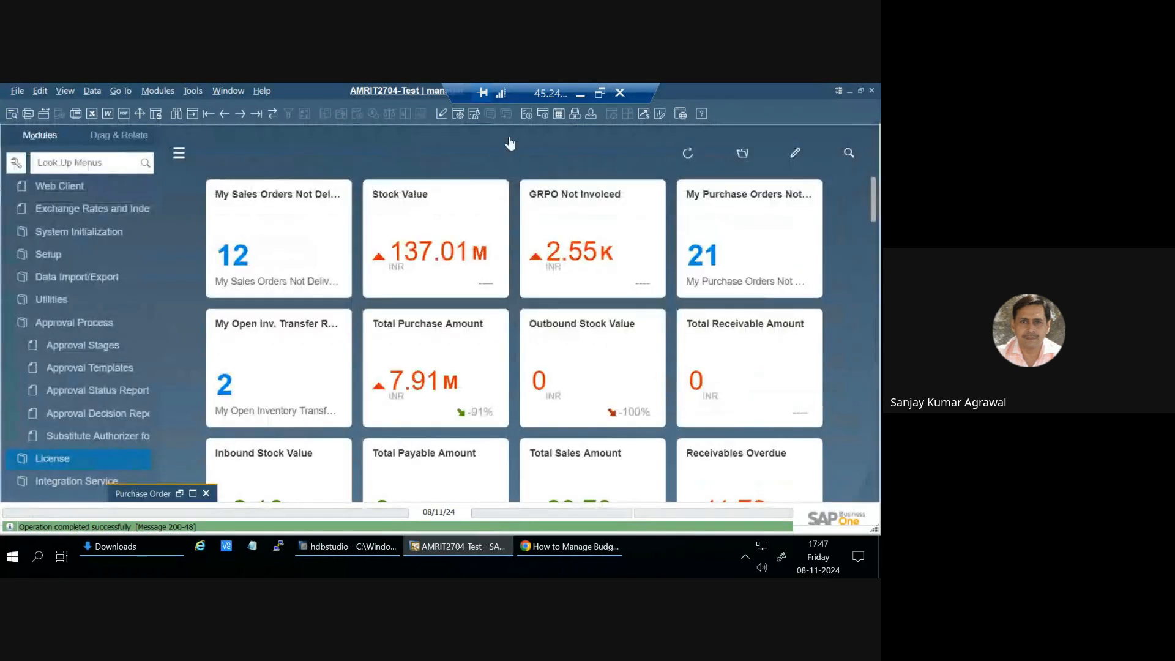
pyautogui.click(54, 186)
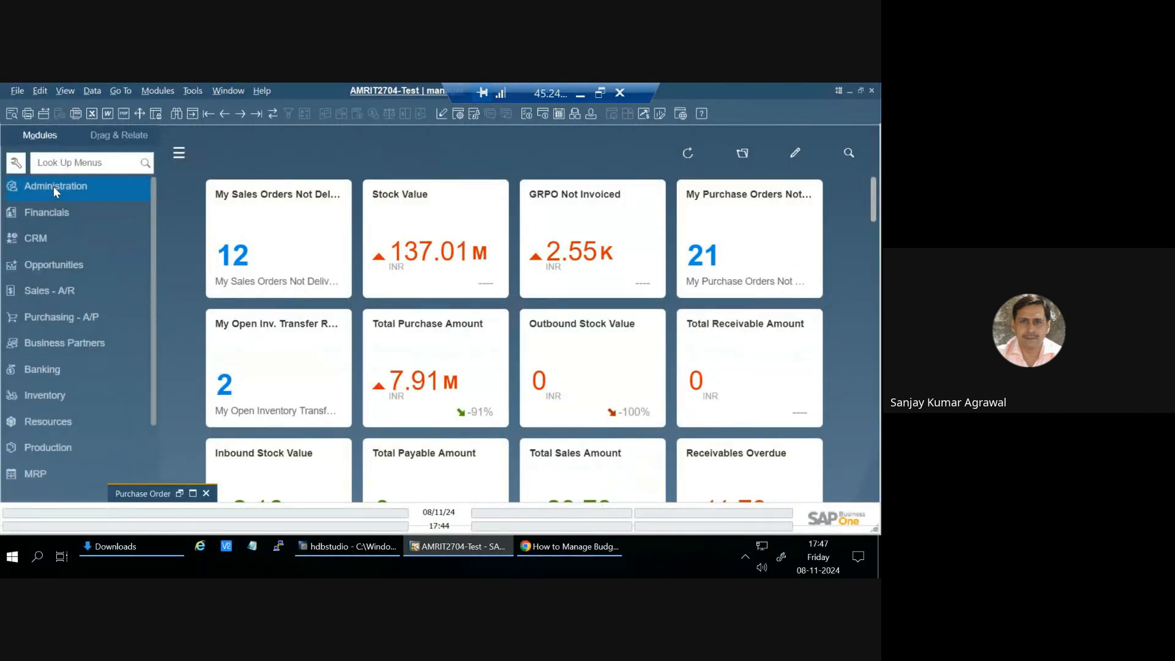
pyautogui.click(54, 214)
pyautogui.scroll(-5, 72, 430)
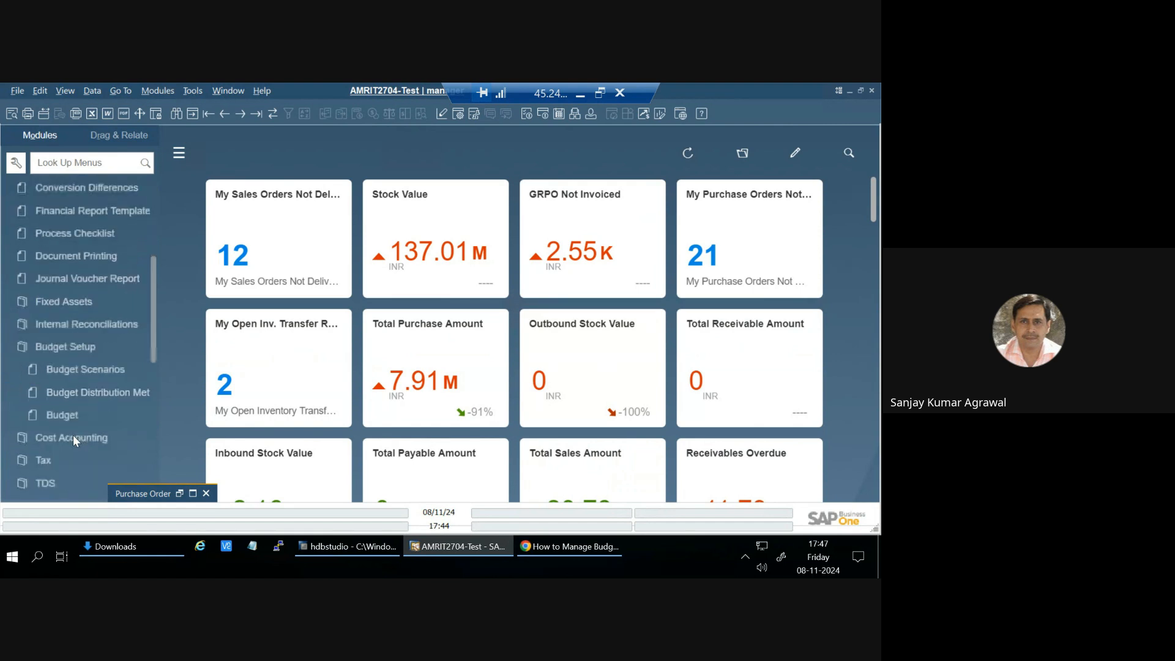
pyautogui.click(62, 345)
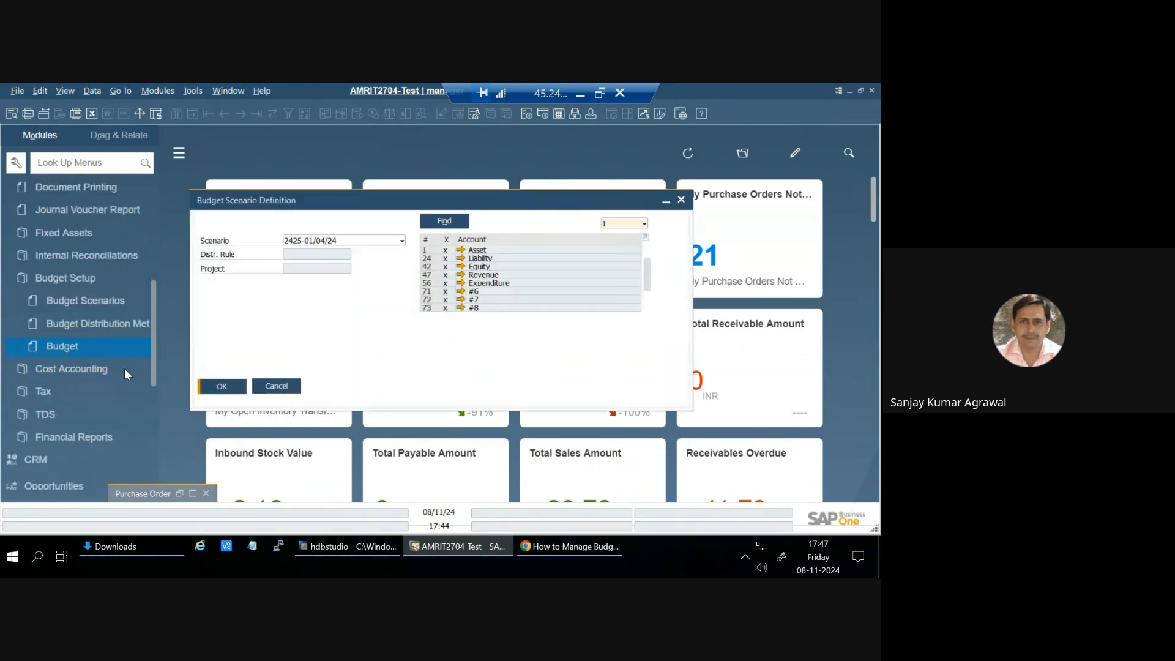
pyautogui.click(230, 391)
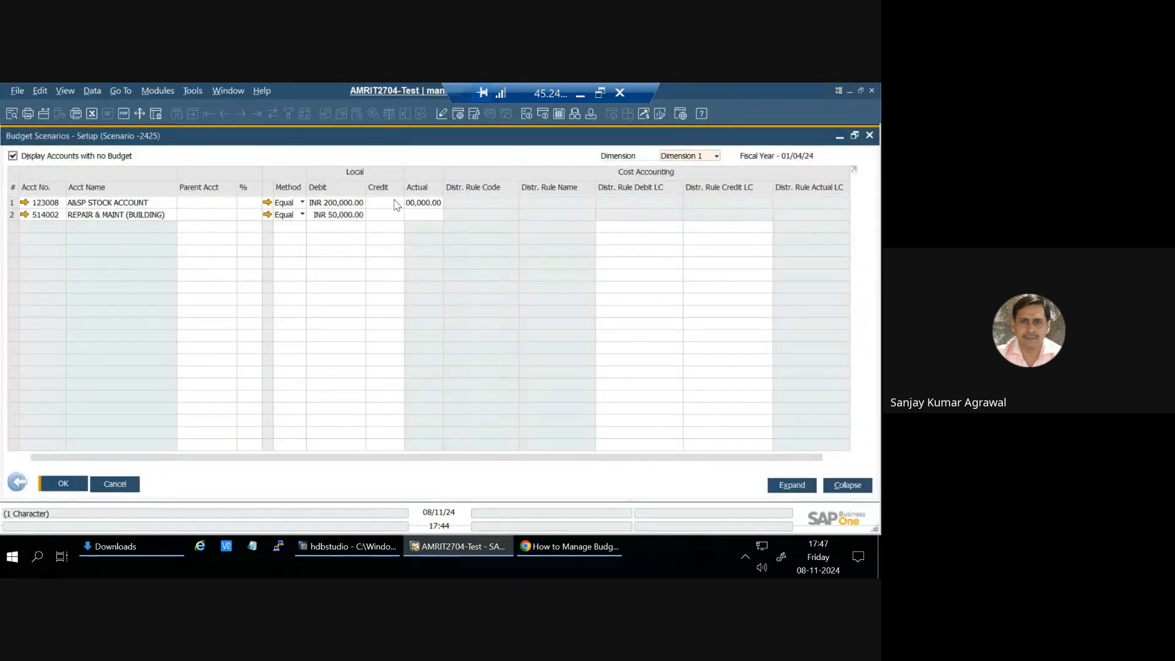
pyautogui.click(64, 91)
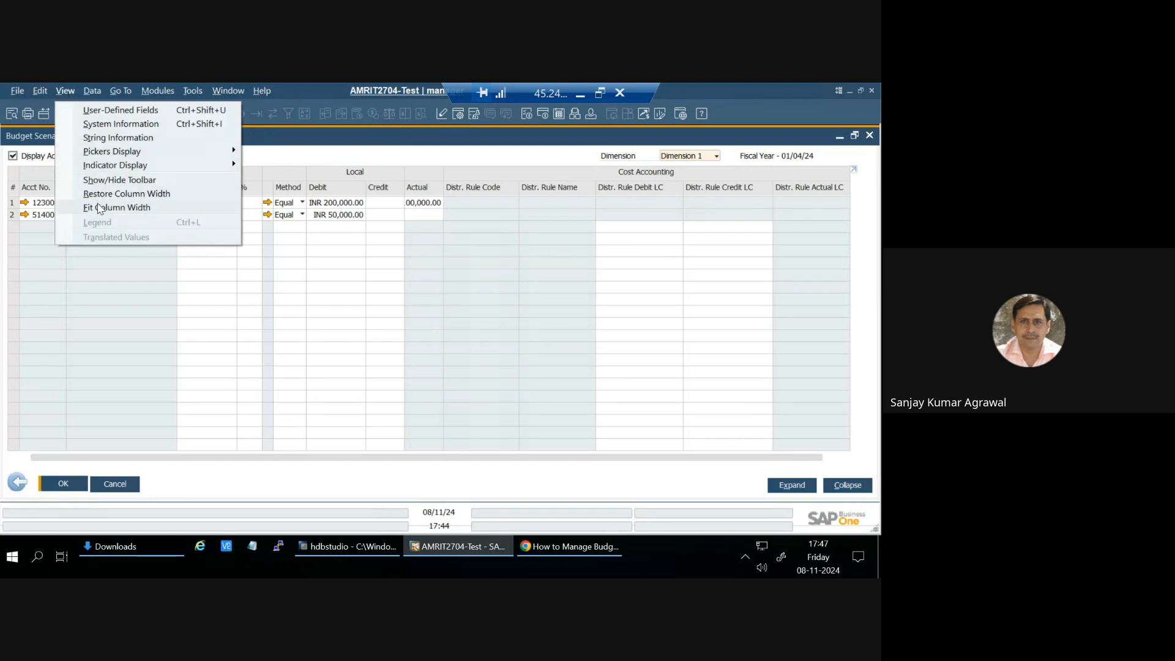
pyautogui.click(116, 208)
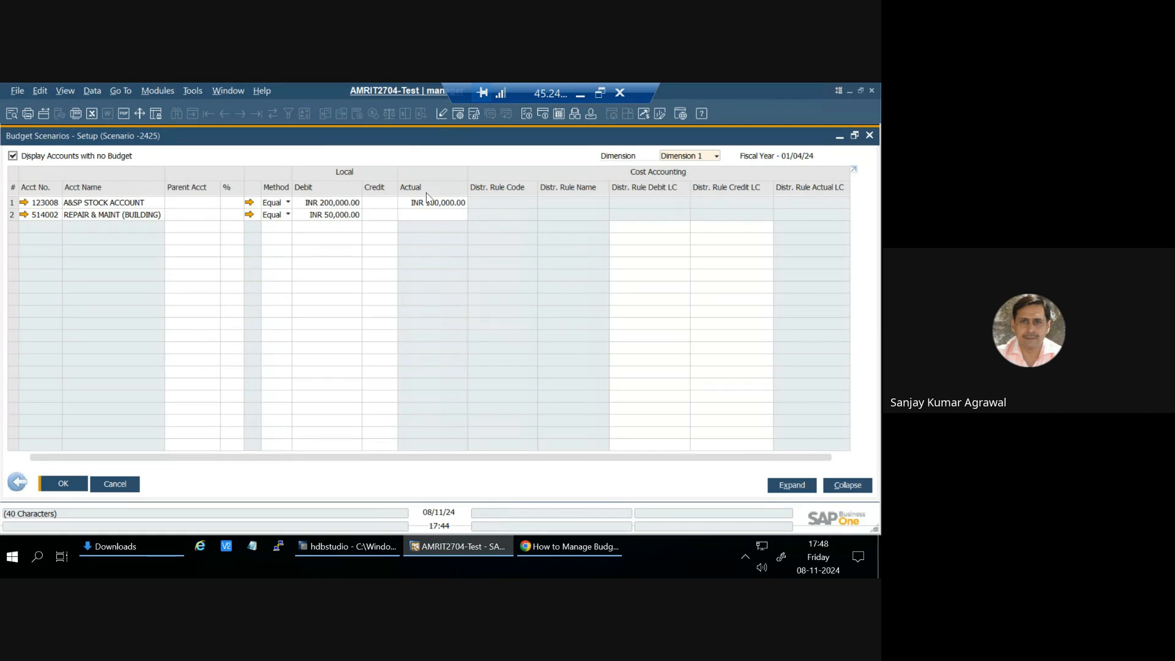
# Step: Copy the account number of REPAIR & MAINT (BUILDING) from the budget rows and close both budget windows
pyautogui.rightClick(42, 221)
pyautogui.click(76, 229)
pyautogui.click(869, 136)
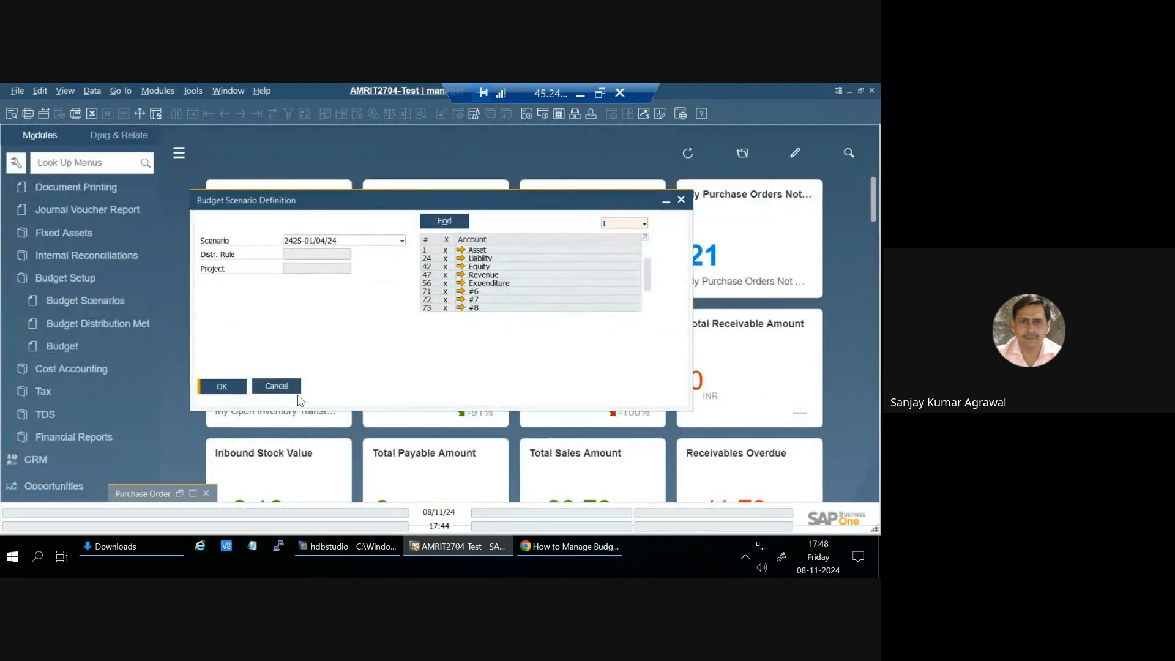
pyautogui.click(281, 386)
# Step: Open a new A/P Invoice from the Purchasing module and maximize its form
pyautogui.scroll(5, 76, 215)
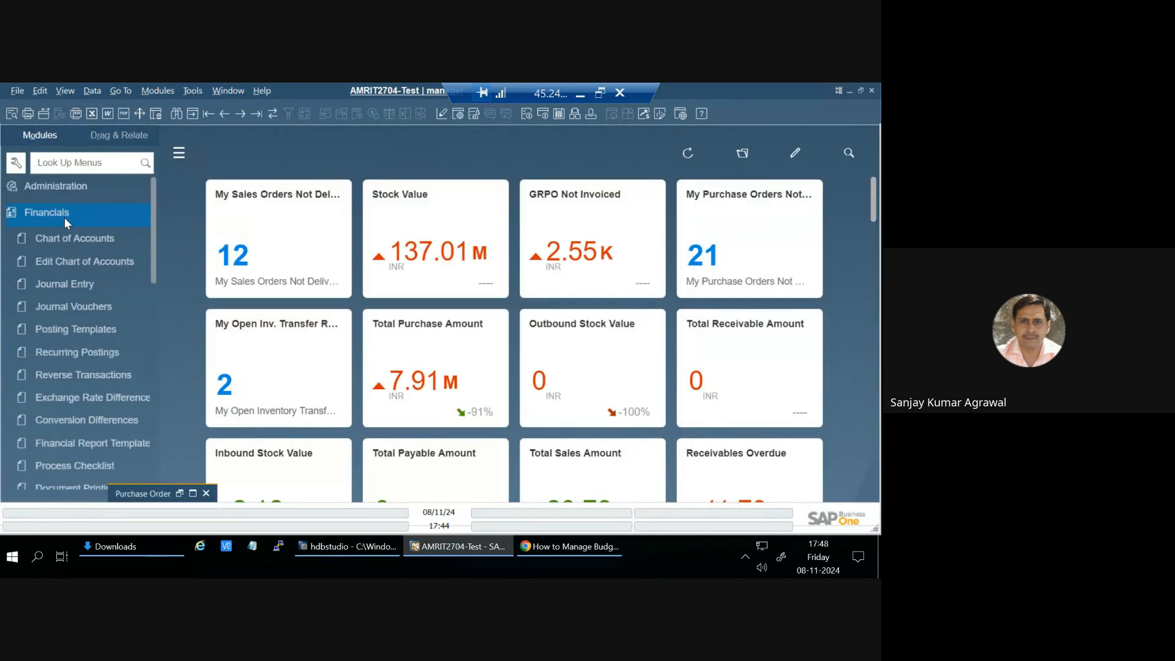
pyautogui.click(53, 214)
pyautogui.click(58, 317)
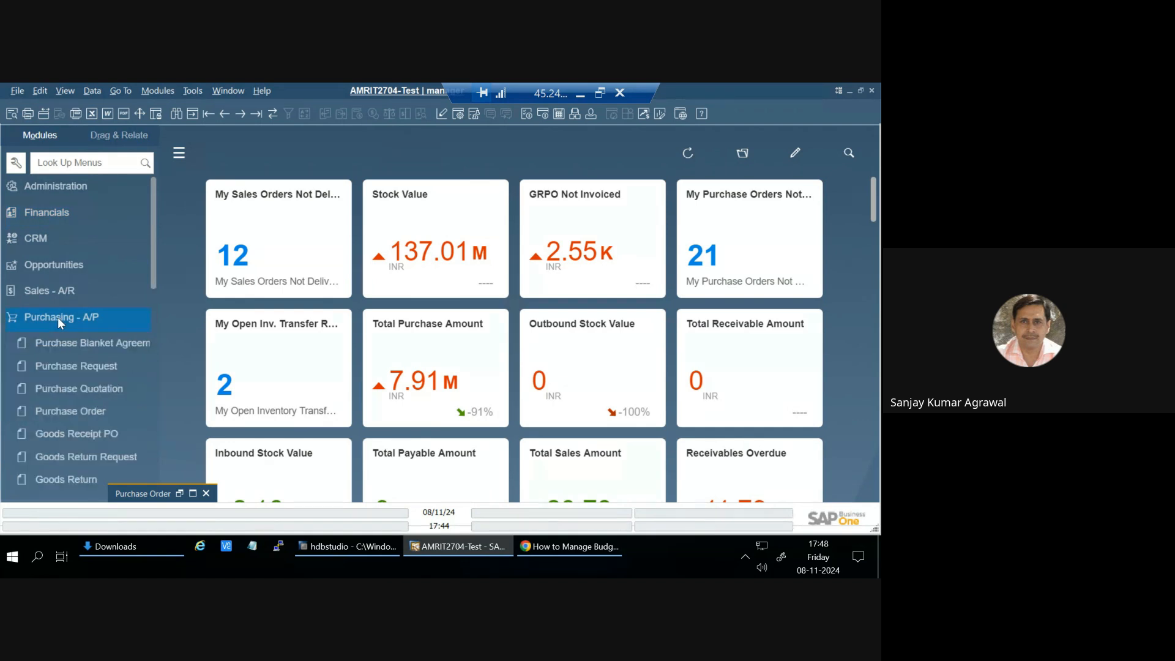
pyautogui.scroll(-8, 93, 429)
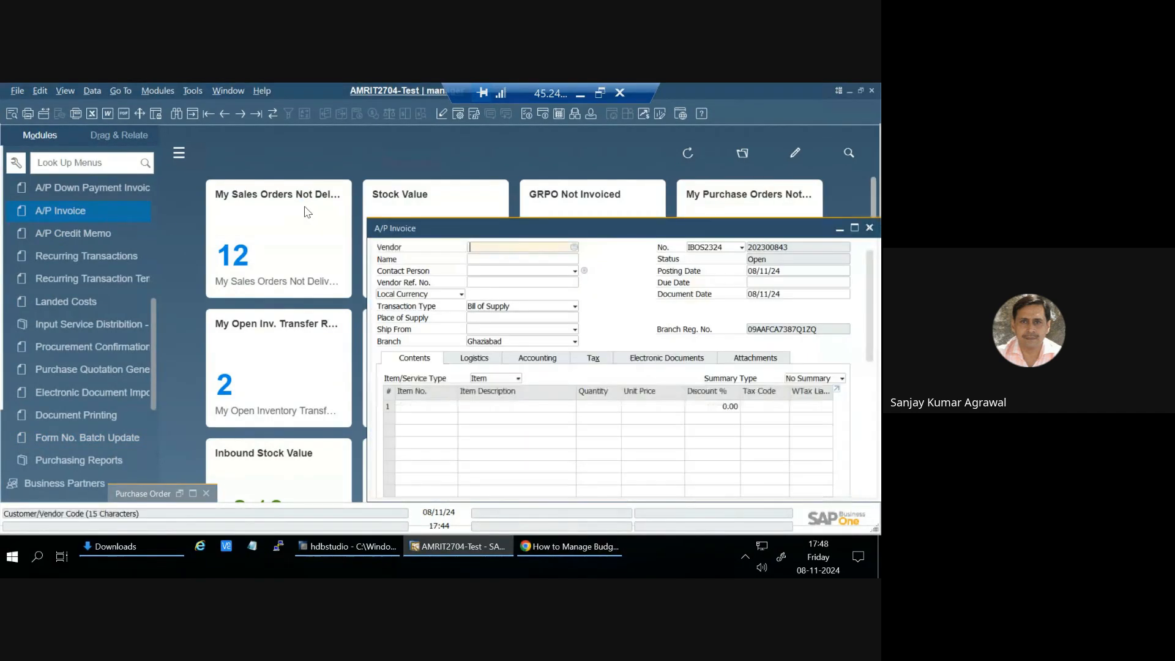
pyautogui.click(857, 136)
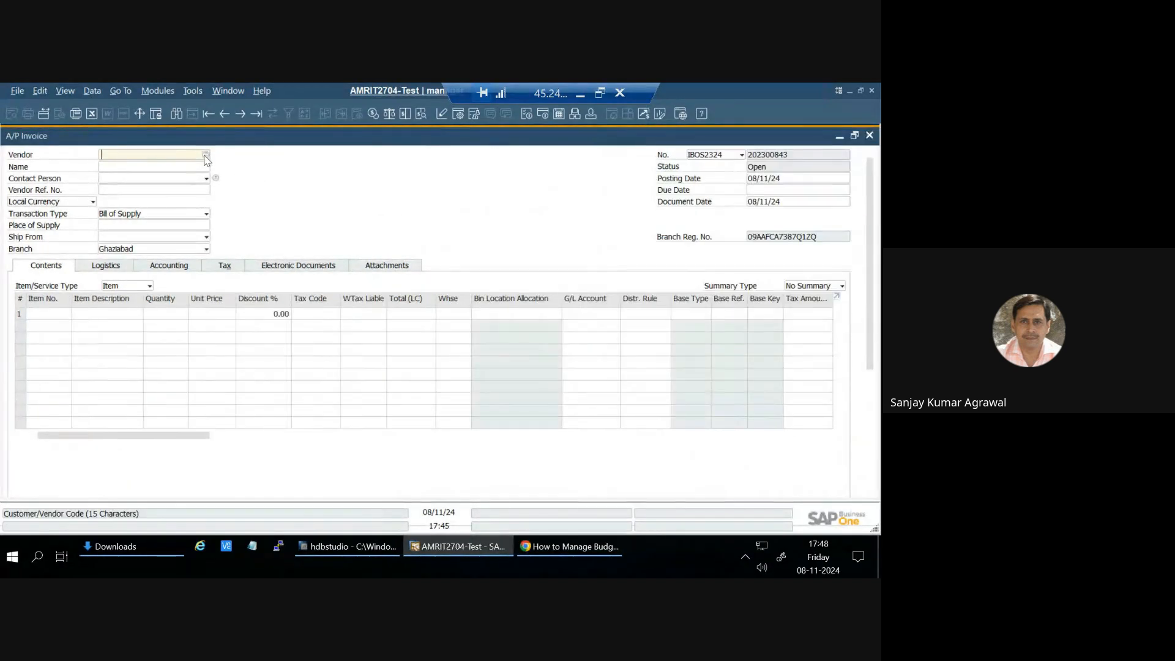
# Step: Choose A.S.ELECTRONICS WORKS as the vendor of the A/P Invoice and set the Item/Service Type to Service
pyautogui.click(204, 155)
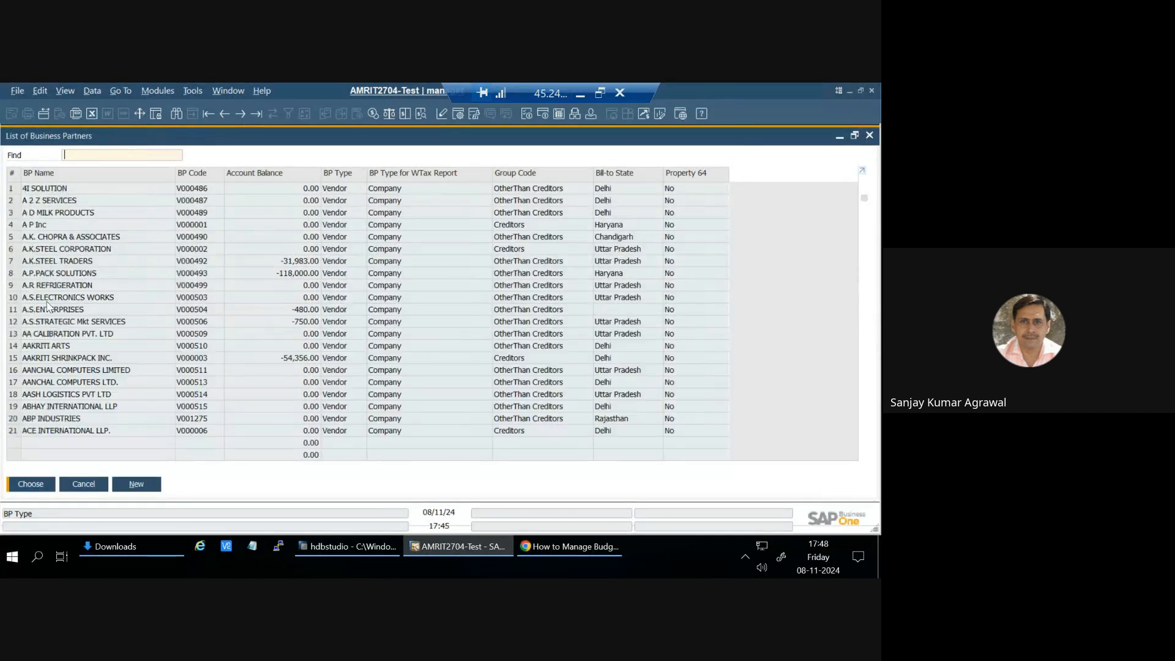
pyautogui.click(87, 298)
pyautogui.doubleClick(140, 297)
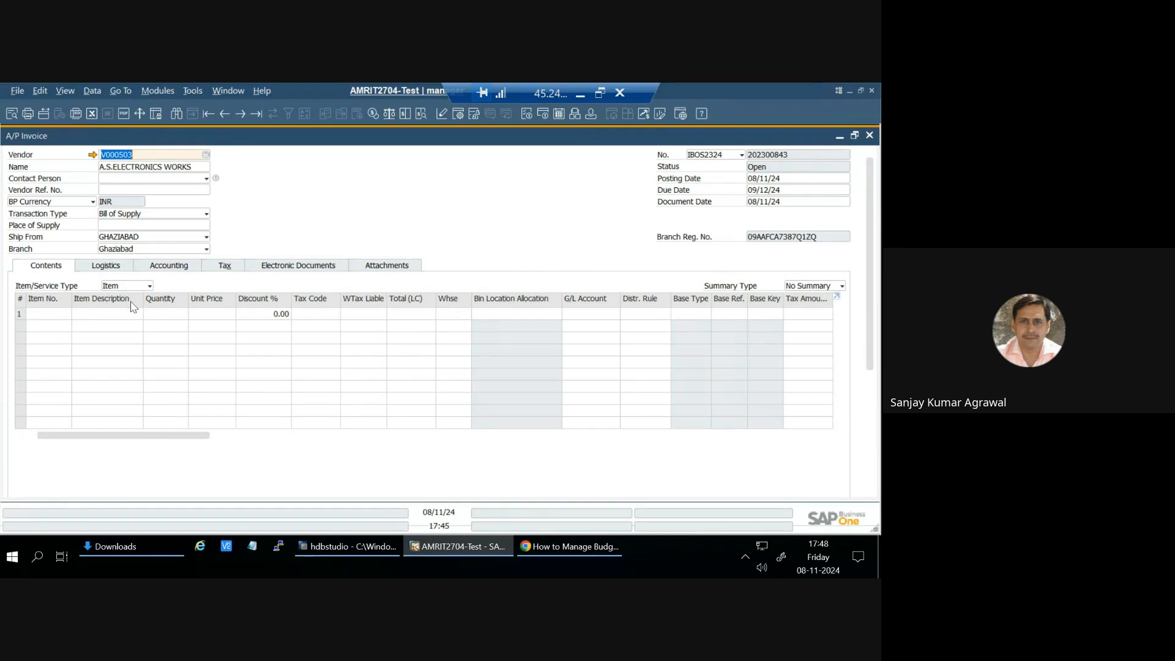
pyautogui.click(129, 286)
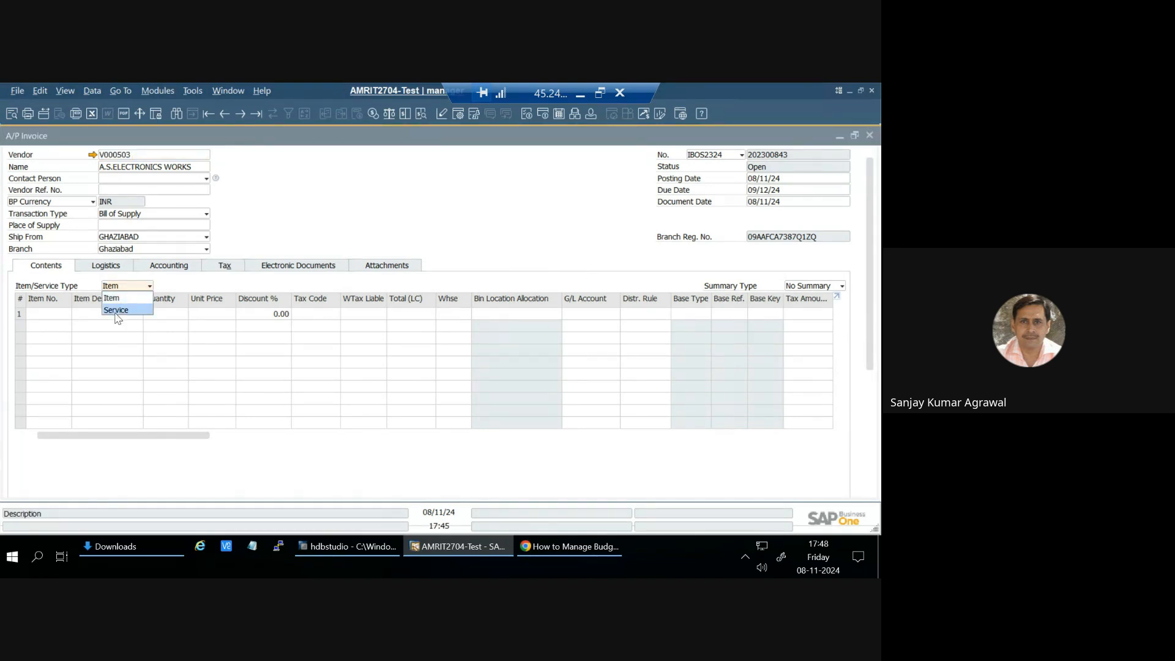
pyautogui.click(117, 311)
# Step: Enter G/L account 514002 in the first invoice row, fit the column widths and set the row's WTax Liable to No
pyautogui.click(115, 316)
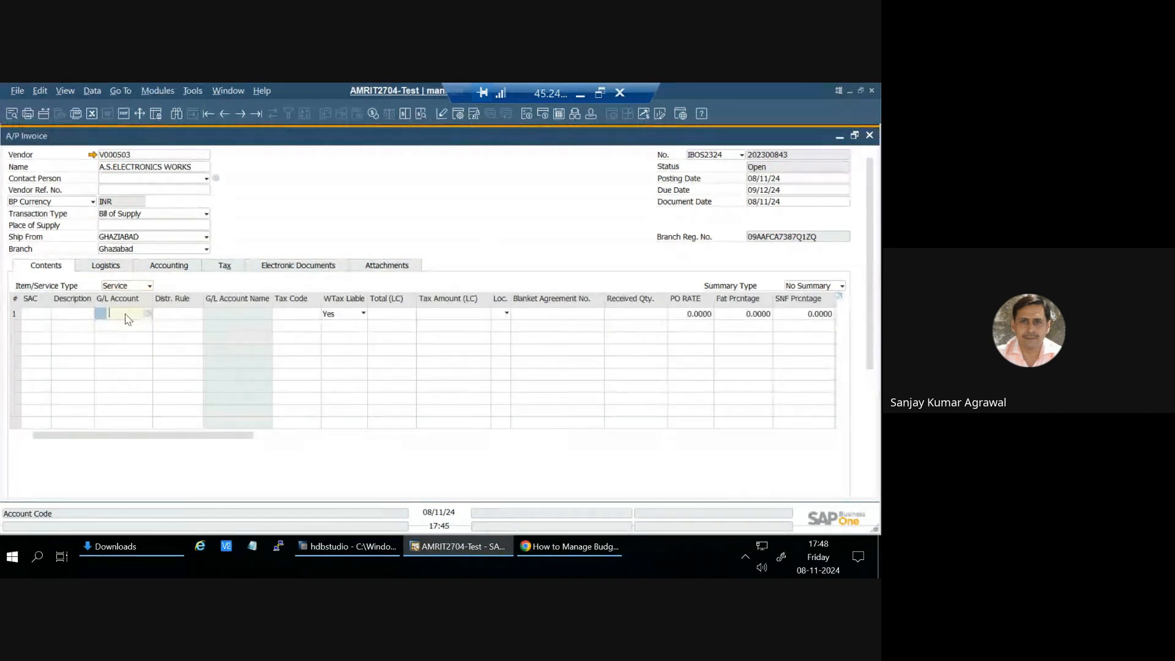
pyautogui.write('514002')
pyautogui.click(199, 318)
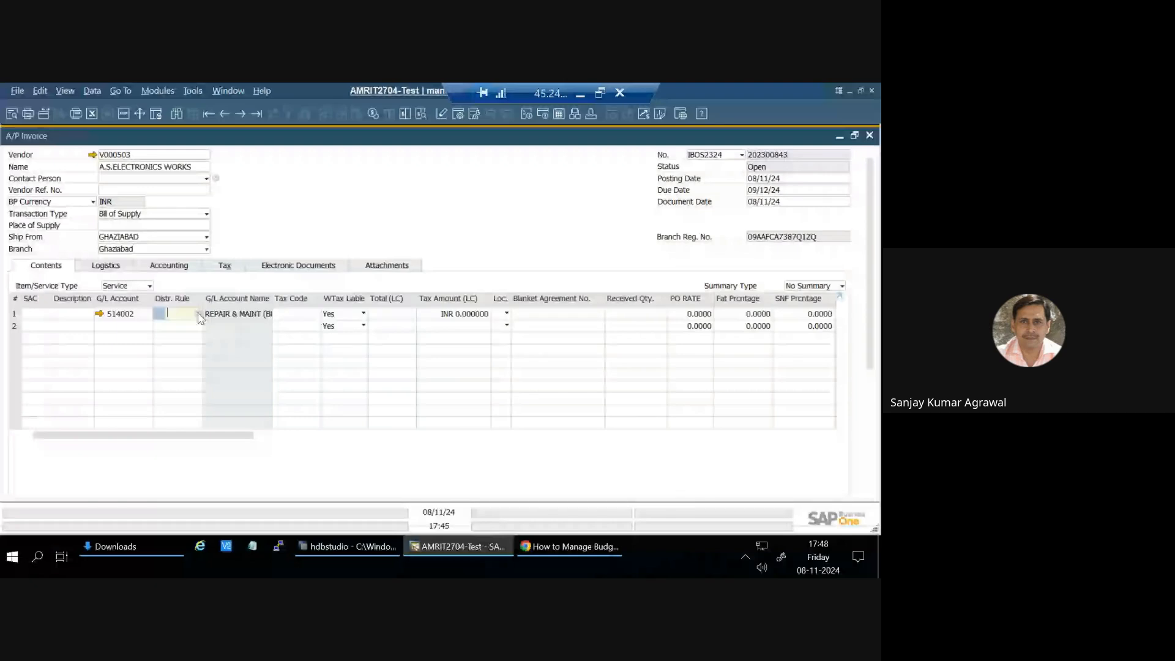
pyautogui.click(72, 90)
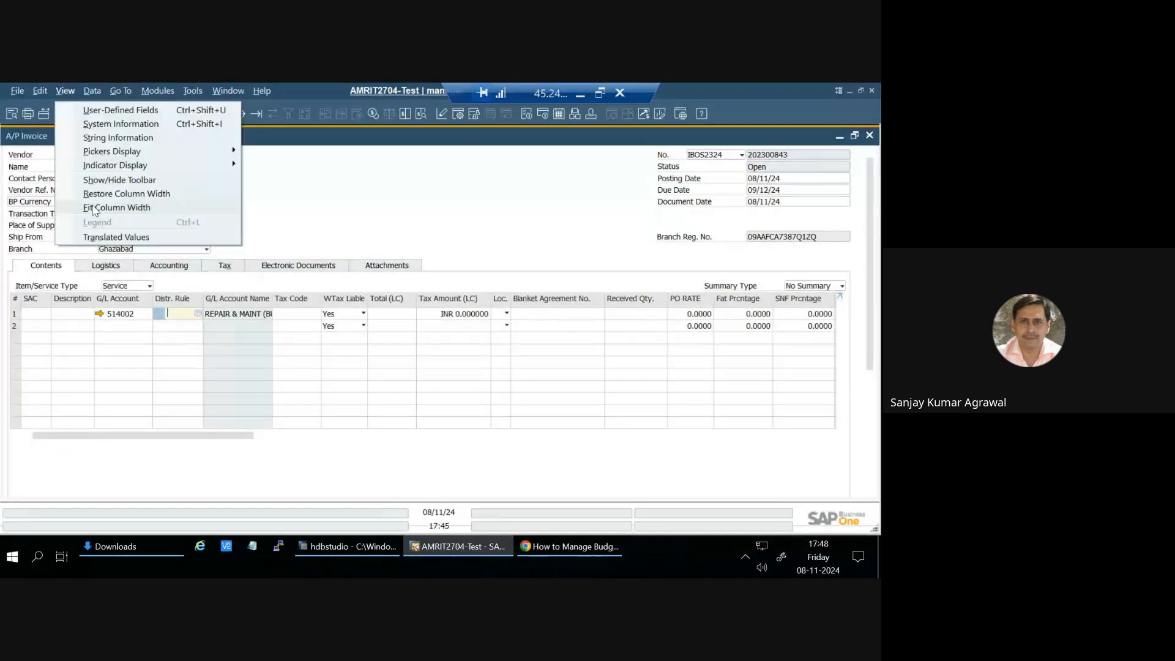
pyautogui.click(93, 208)
pyautogui.click(396, 314)
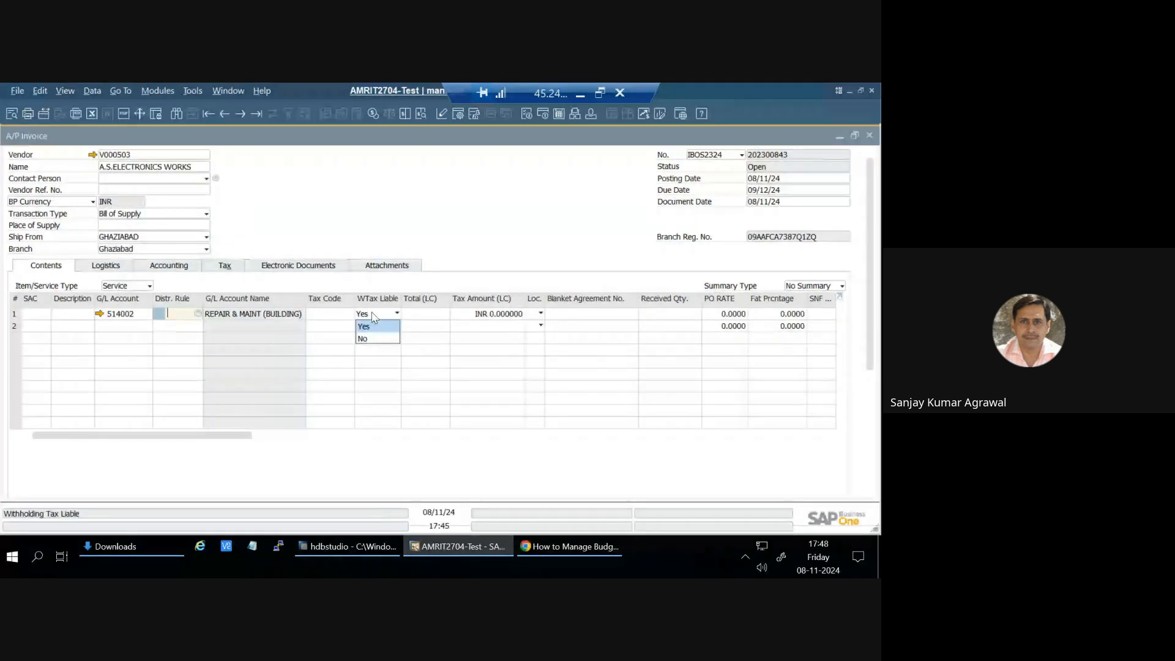
pyautogui.click(369, 340)
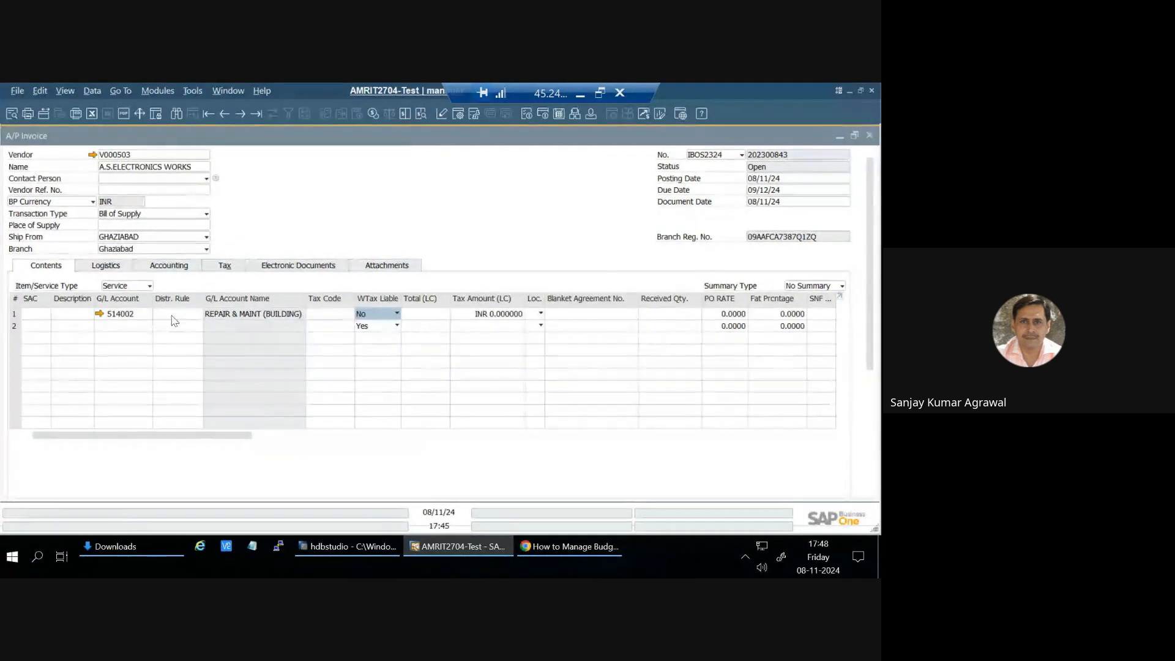
pyautogui.click(343, 316)
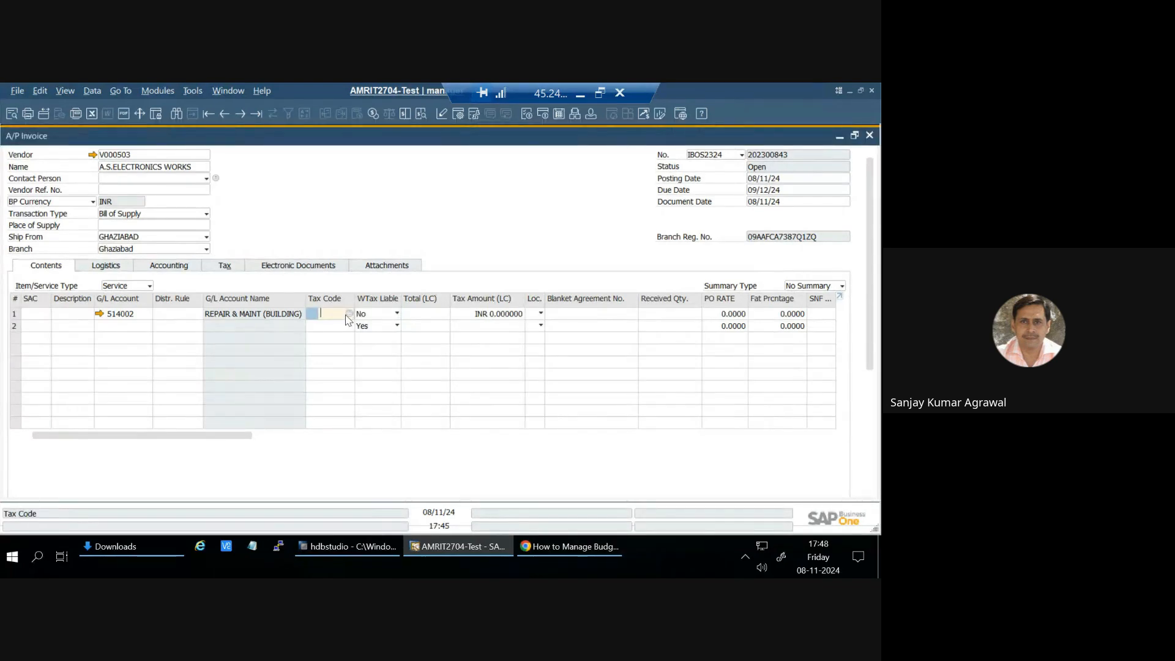
pyautogui.click(348, 314)
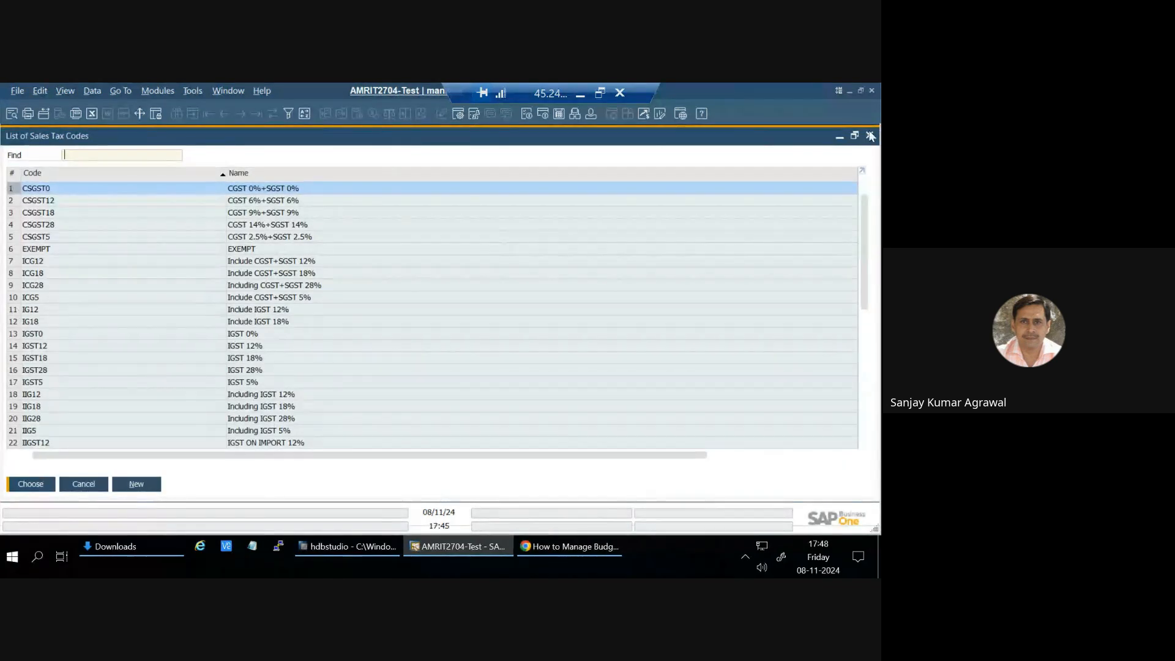
pyautogui.click(869, 136)
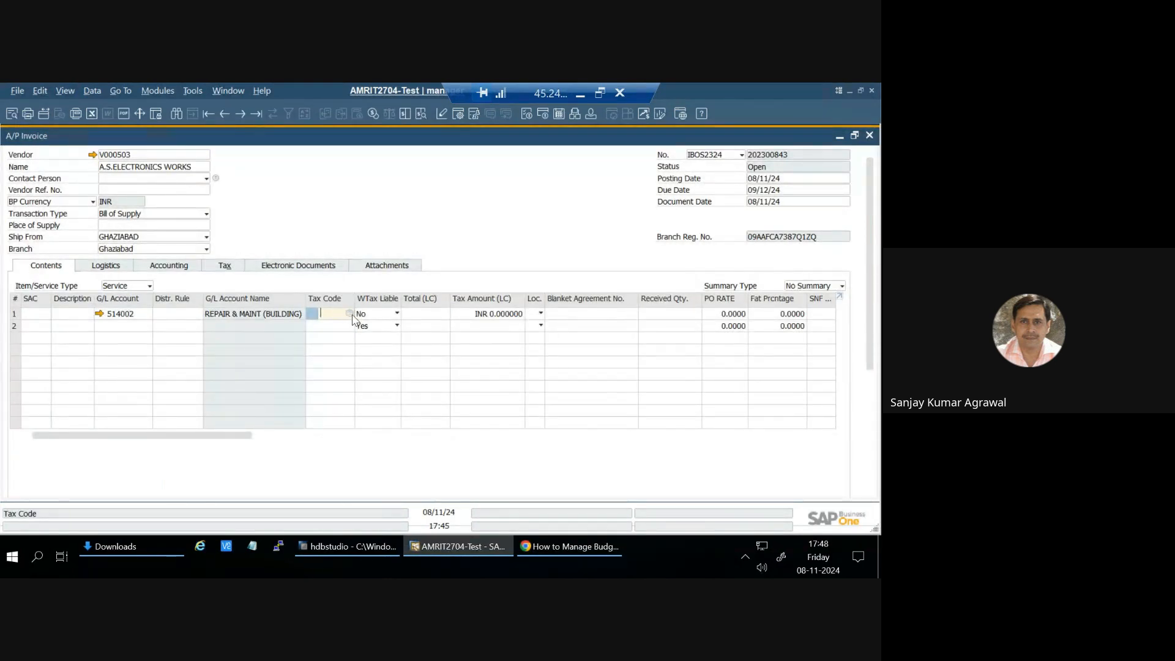
# Step: Set the first invoice row's Total (LC) to 70000 and its location to Ghaziabad
pyautogui.click(396, 313)
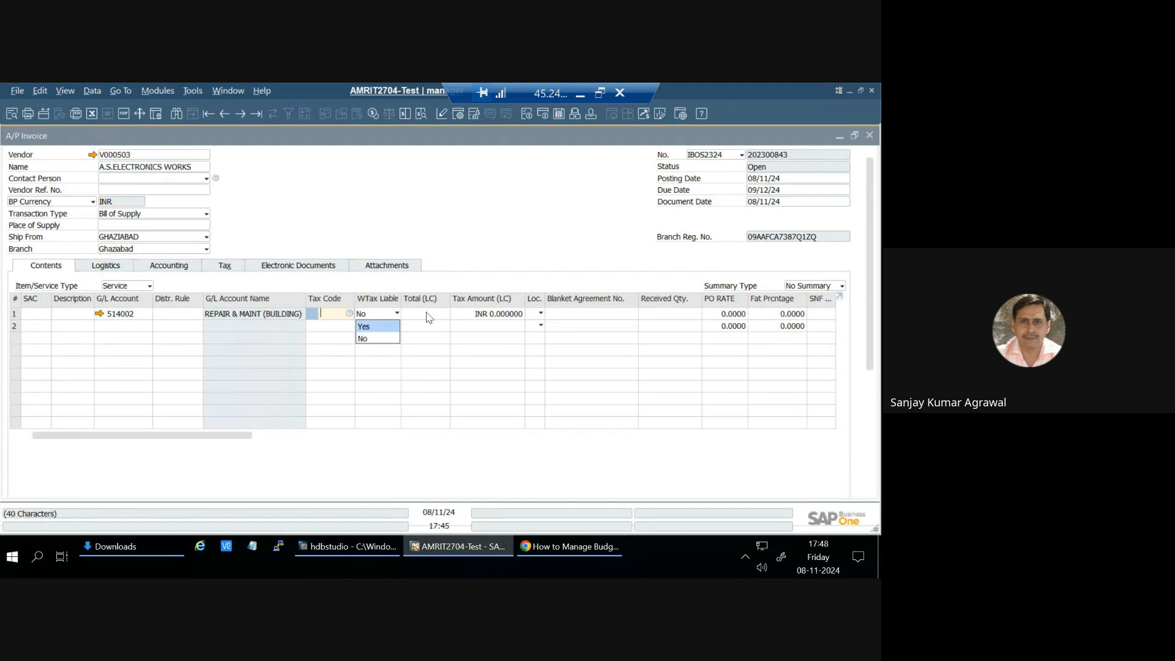
pyautogui.click(426, 313)
pyautogui.click(427, 313)
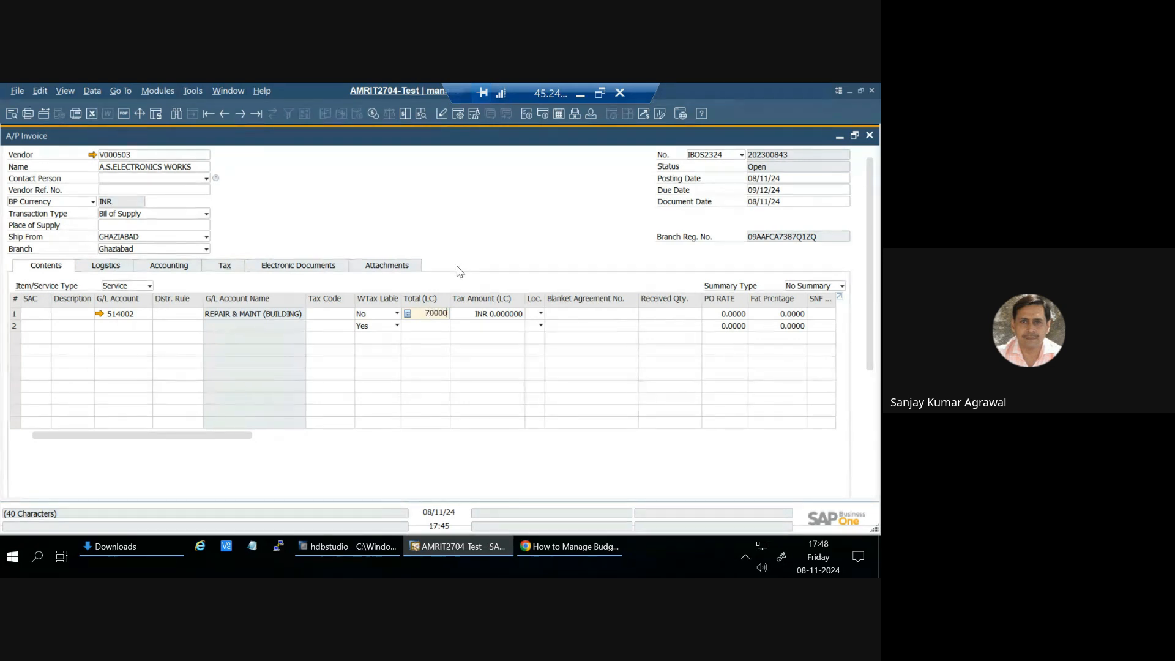
pyautogui.click(569, 313)
pyautogui.click(540, 313)
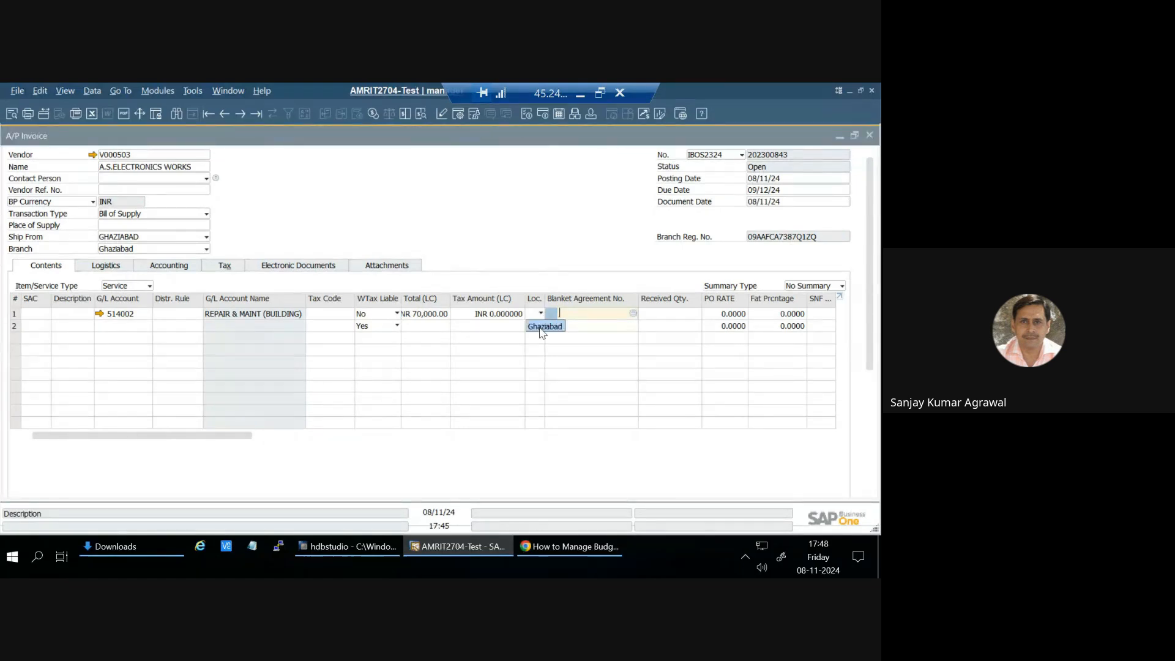
pyautogui.click(542, 327)
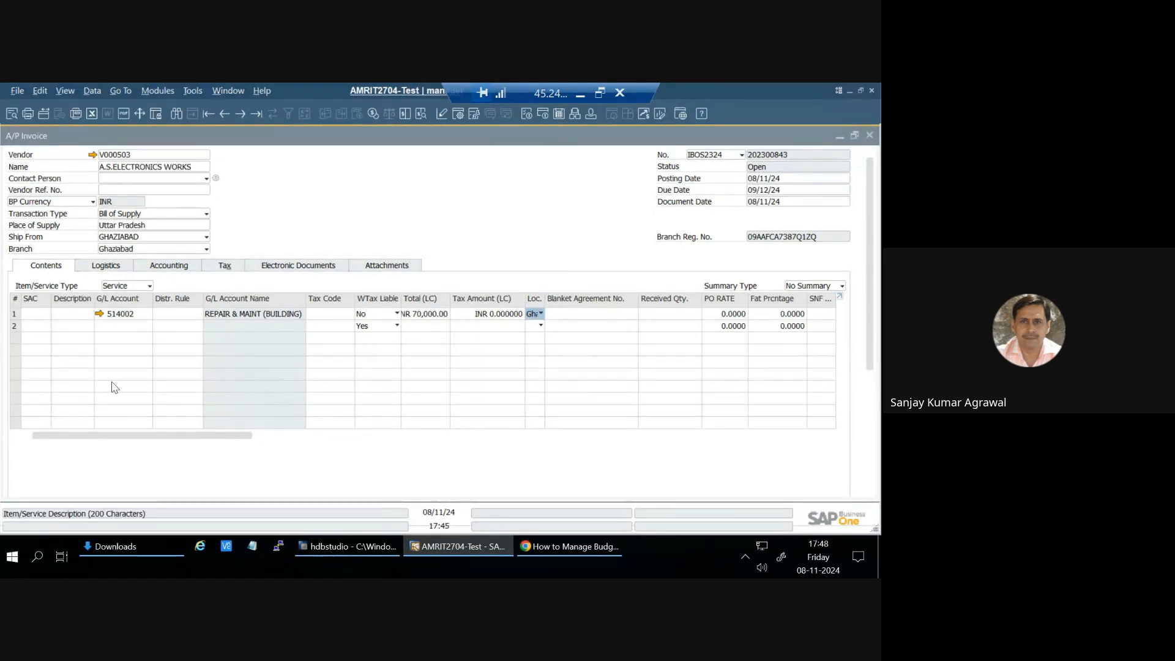
# Step: Assign the EXEMPT tax code to the REPAIR & MAINT (BUILDING) row of the A/P Invoice
pyautogui.click(348, 316)
pyautogui.click(349, 313)
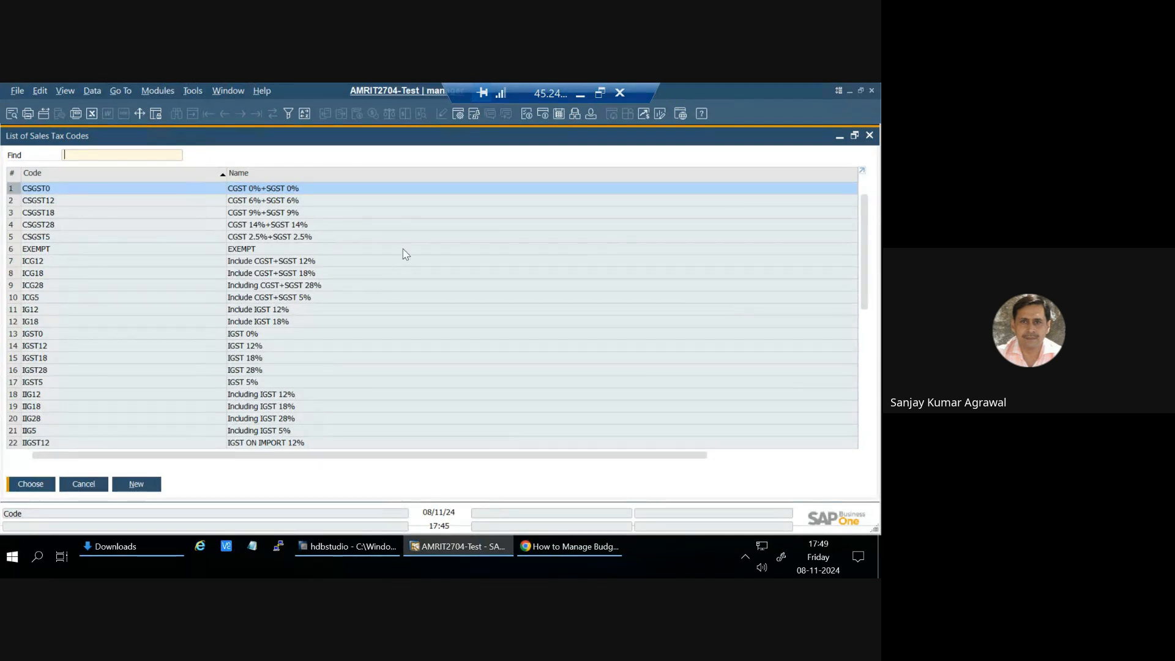
pyautogui.click(44, 251)
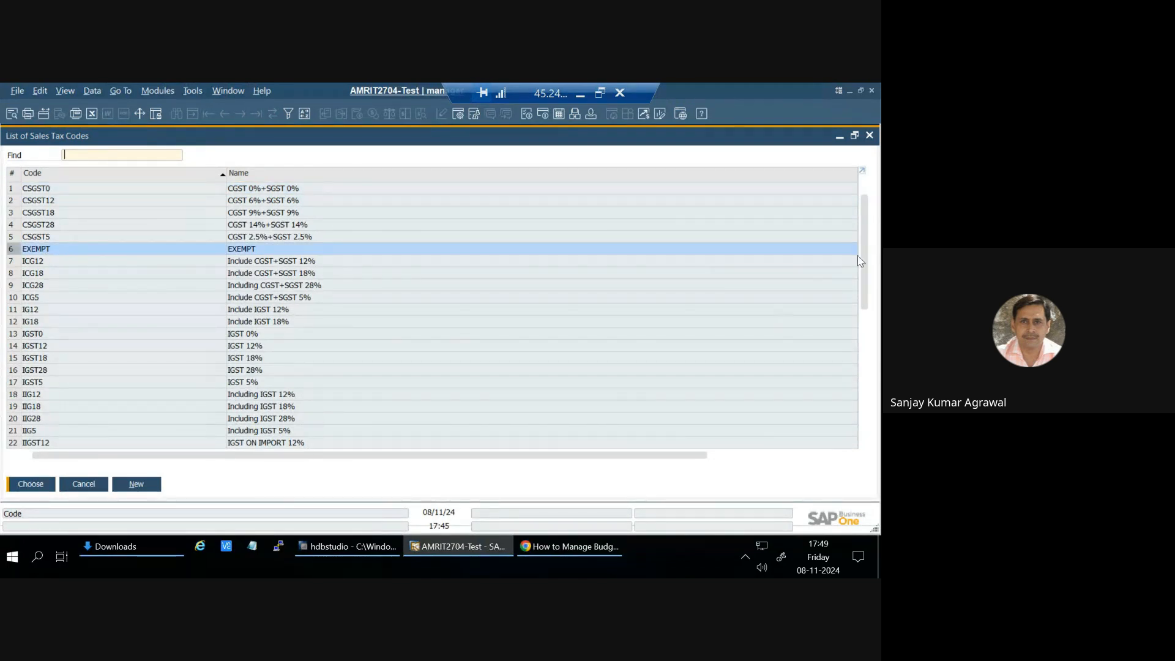
pyautogui.press('Return')
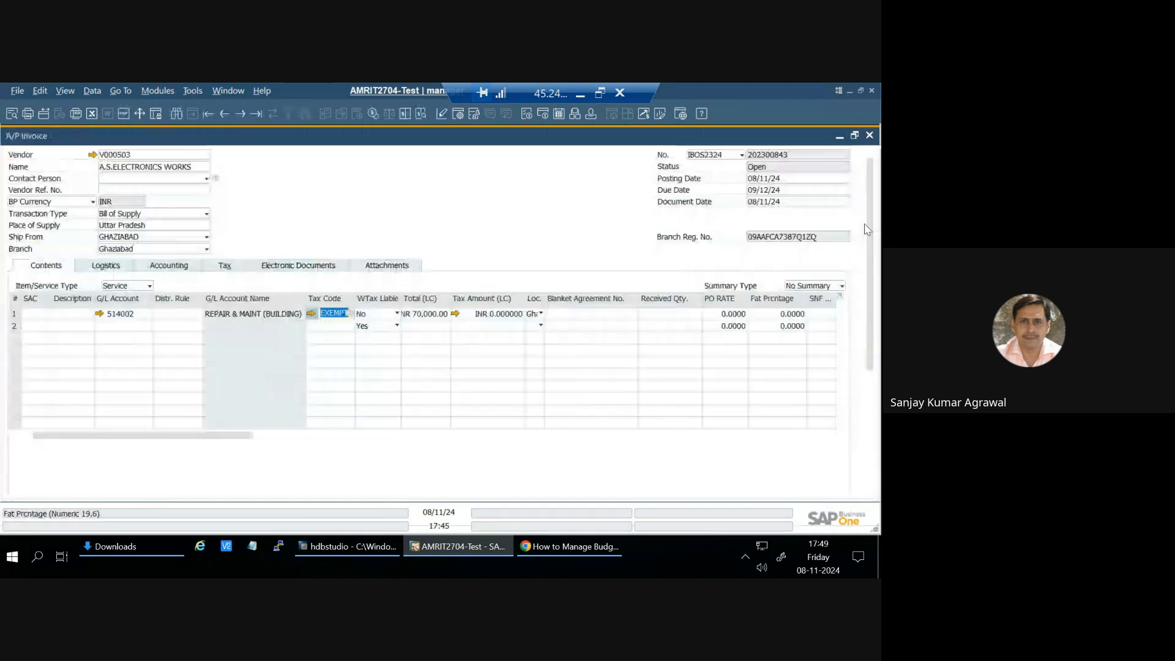
# Step: Try to add the service A/P Invoice, continuing despite the missing P.A.N. No. and accepting the empty withholding tax table
pyautogui.scroll(-5, 878, 353)
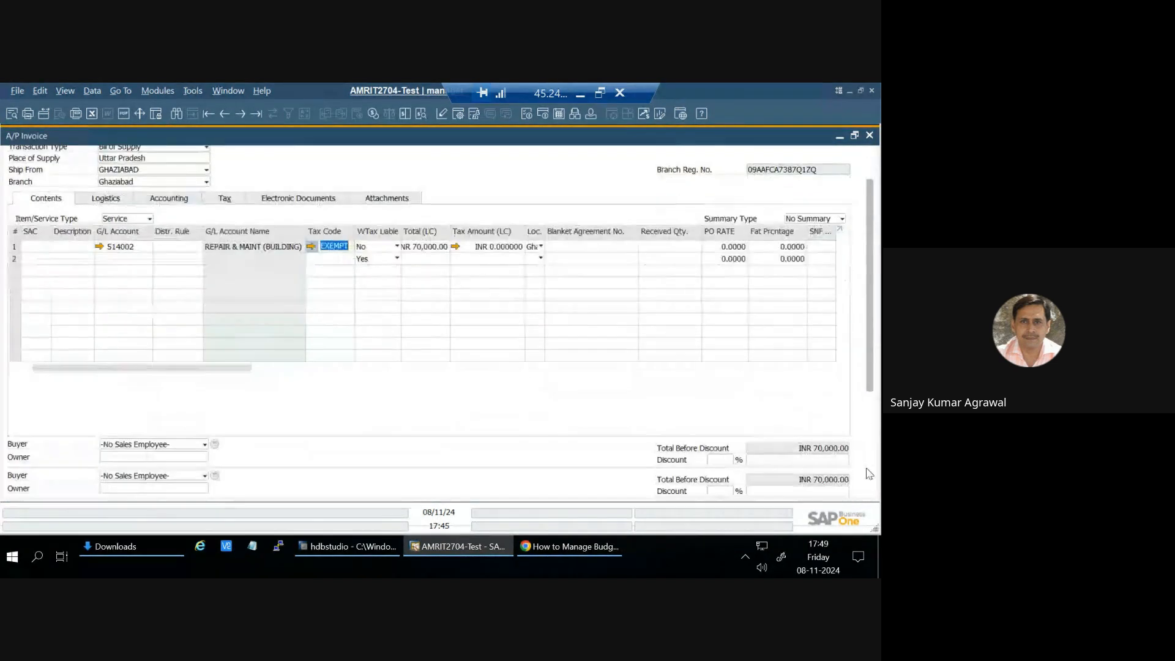
pyautogui.click(29, 482)
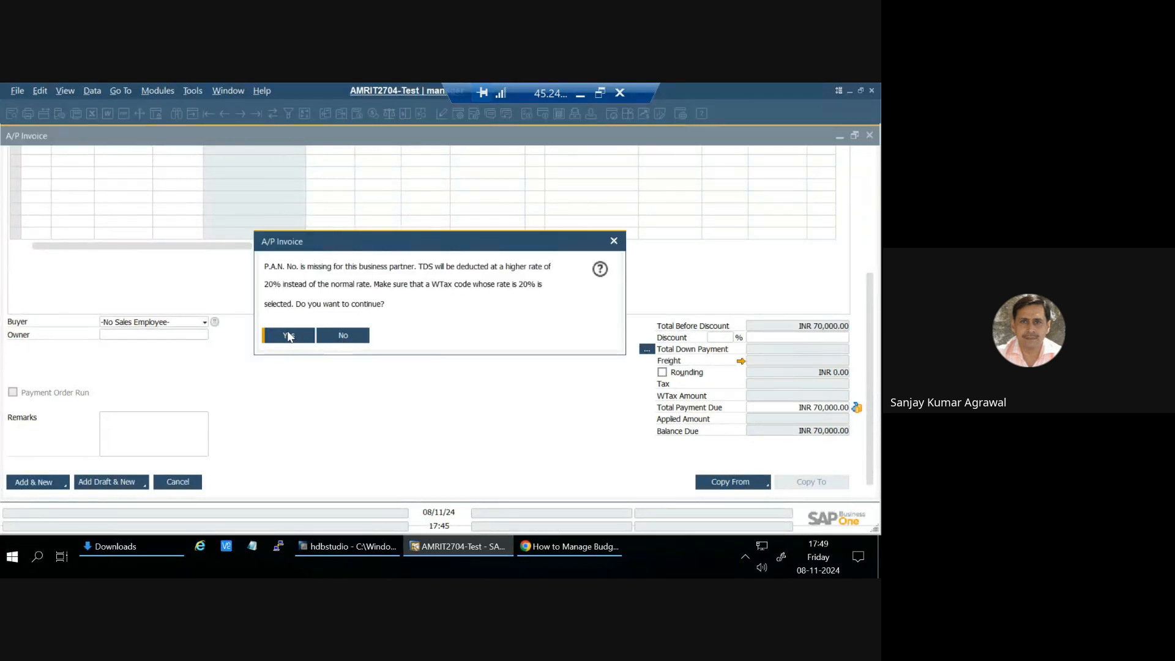
pyautogui.click(289, 335)
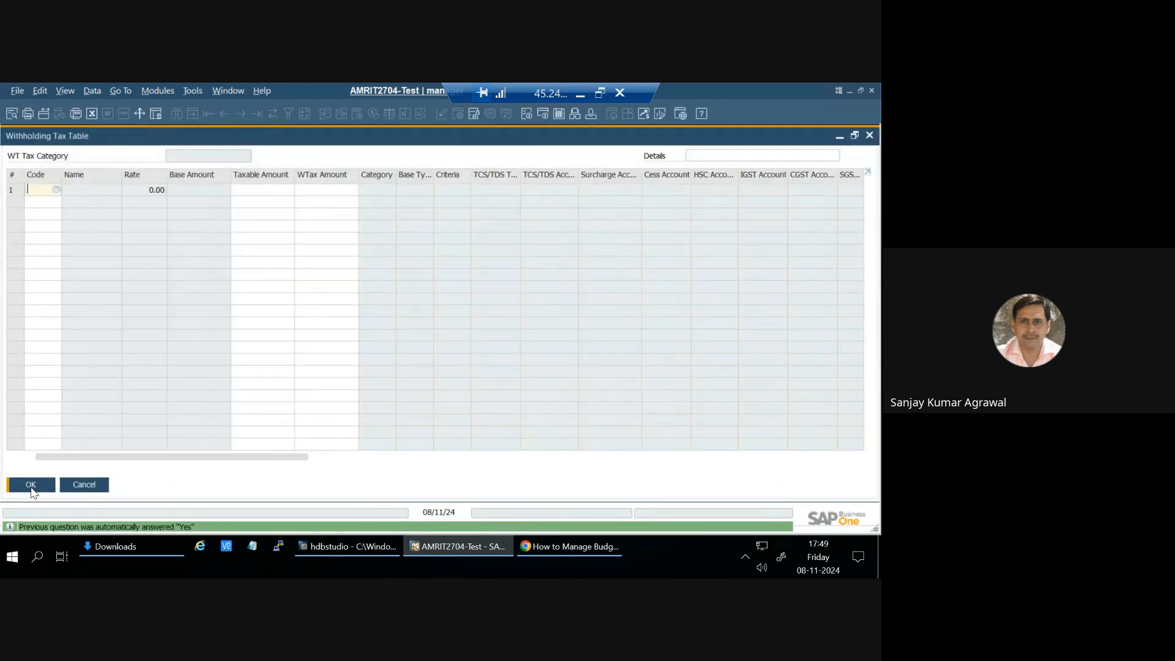
pyautogui.click(30, 484)
pyautogui.click(285, 337)
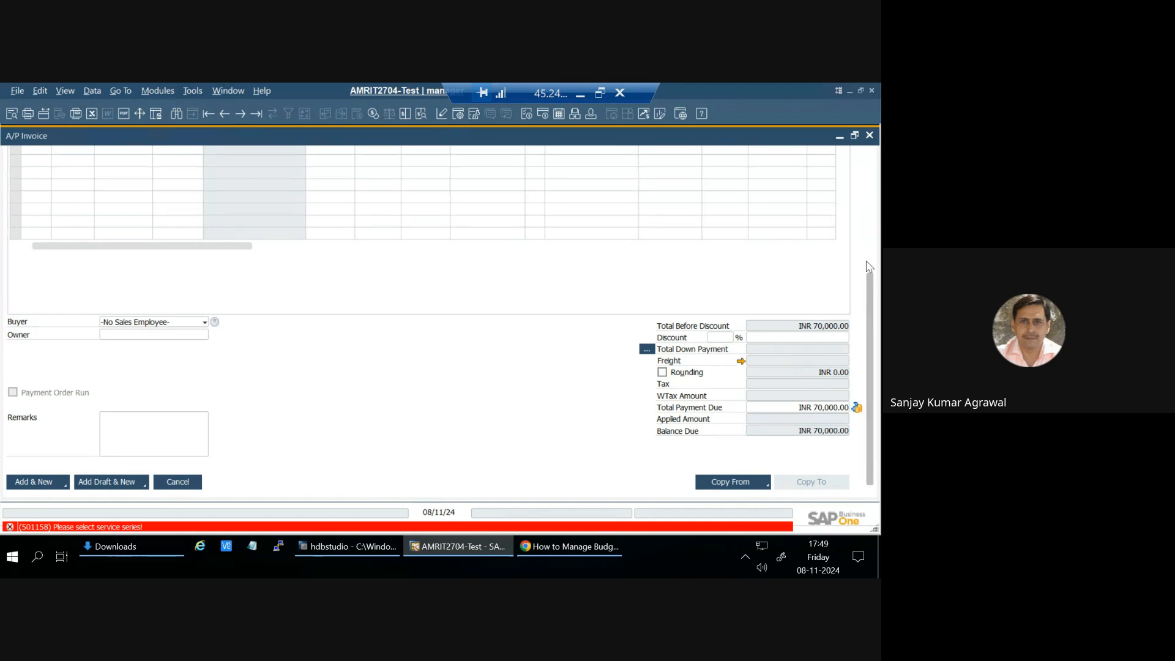
pyautogui.scroll(5, 869, 293)
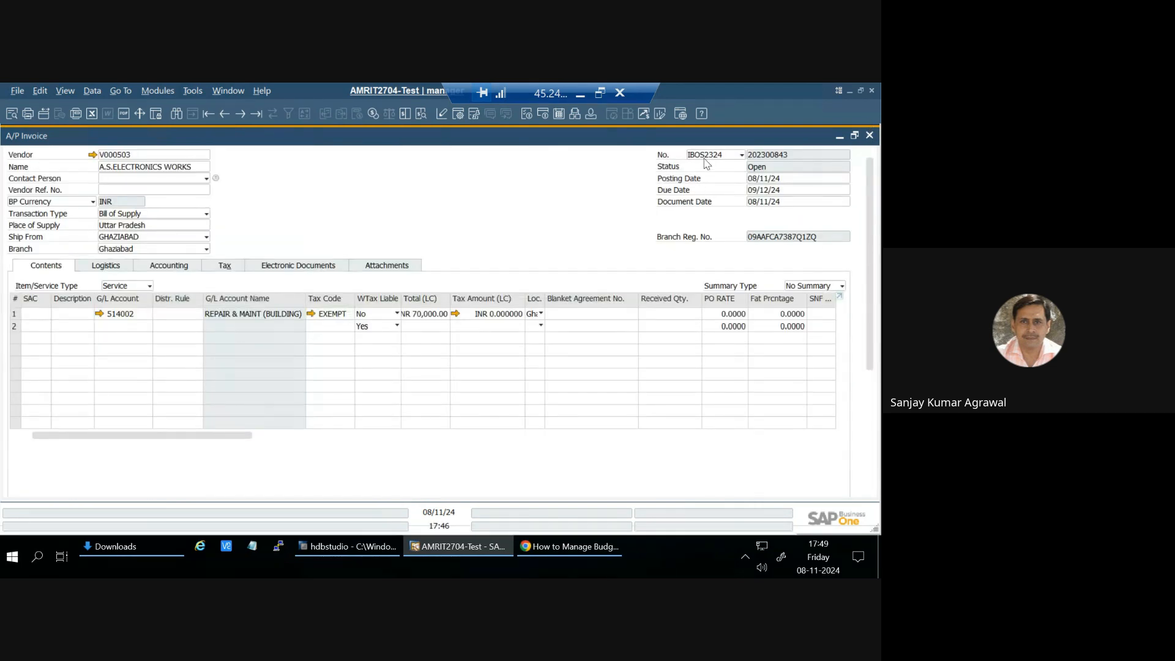
# Step: Change the numbering series of the A/P Invoice for account 514002 to SBOS2324
pyautogui.click(708, 157)
pyautogui.click(709, 156)
pyautogui.click(710, 156)
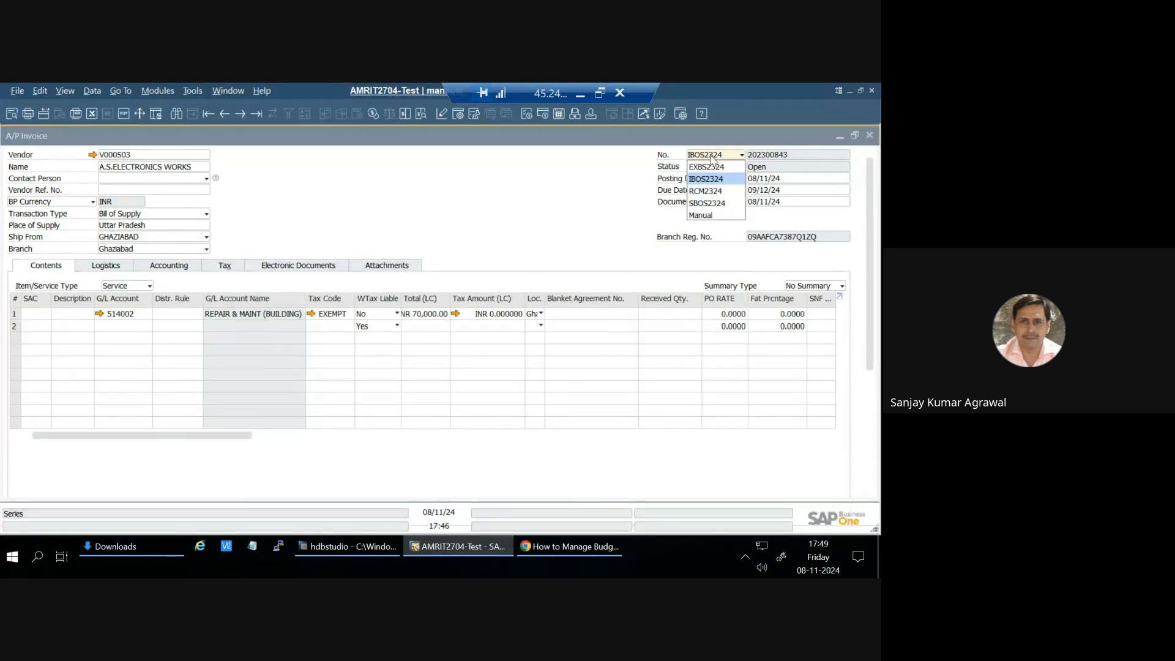
pyautogui.click(720, 206)
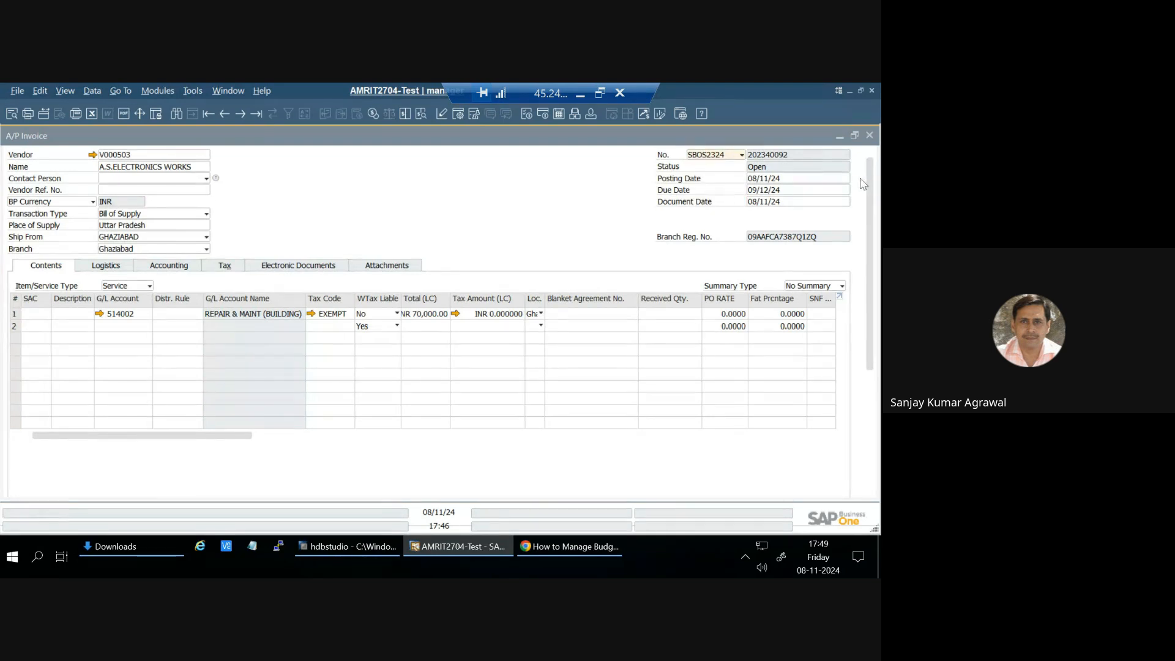
# Step: Add the 70,000 service A/P Invoice, continuing despite the missing P.A.N. No. and confirming the posting
pyautogui.scroll(-5, 676, 425)
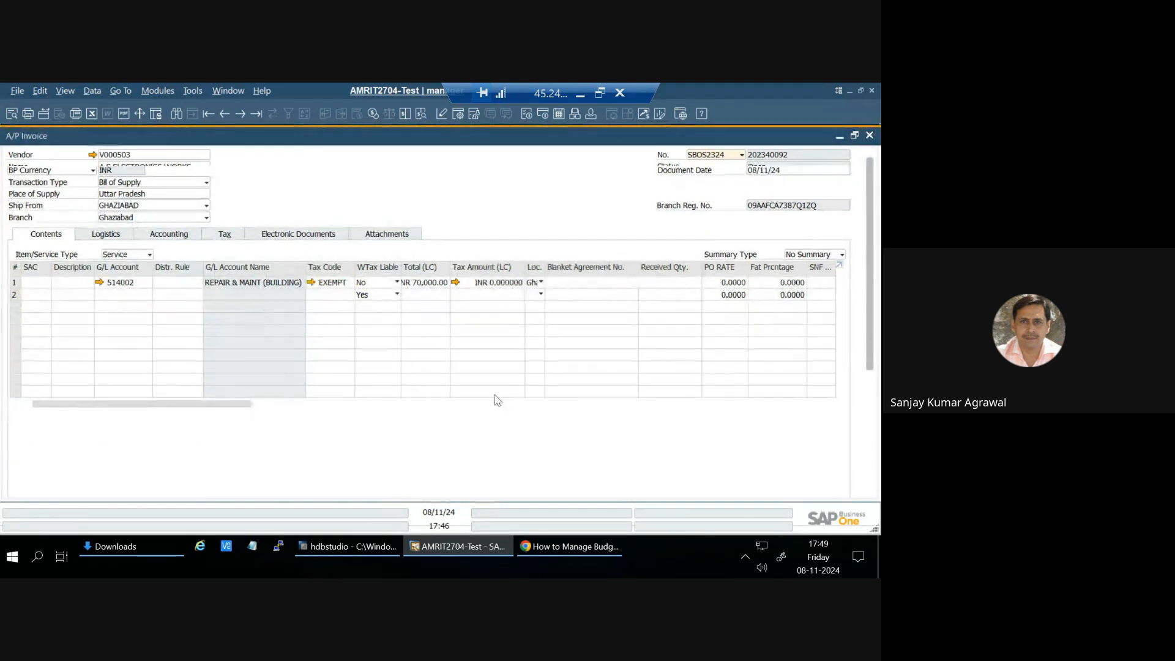
pyautogui.click(35, 483)
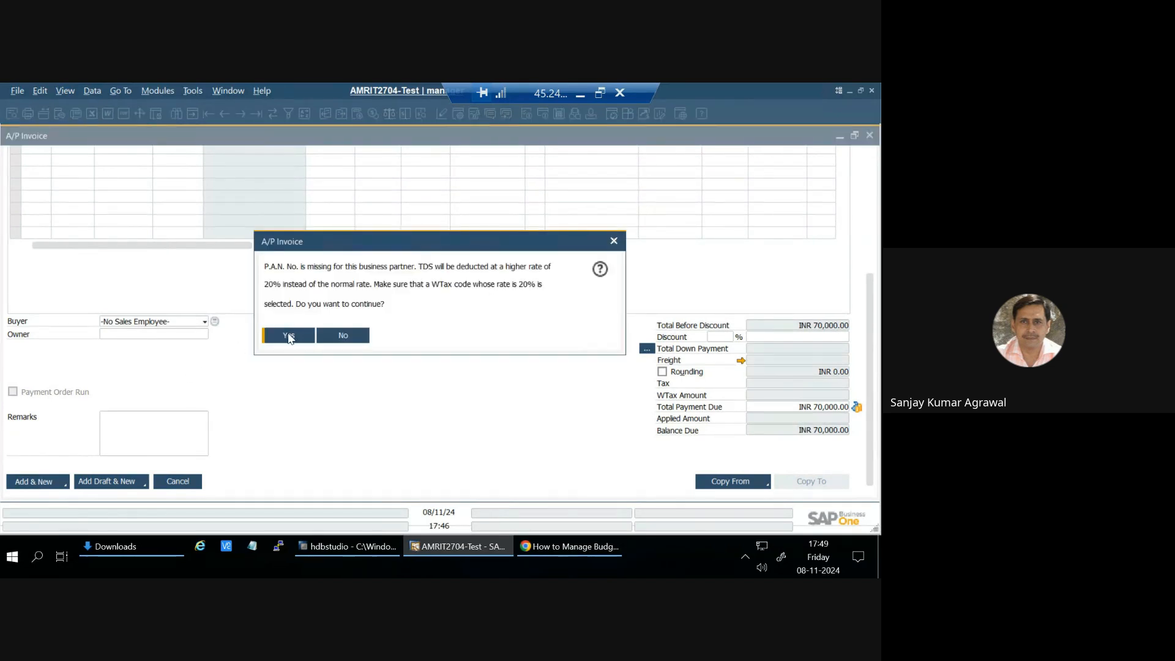
pyautogui.click(293, 338)
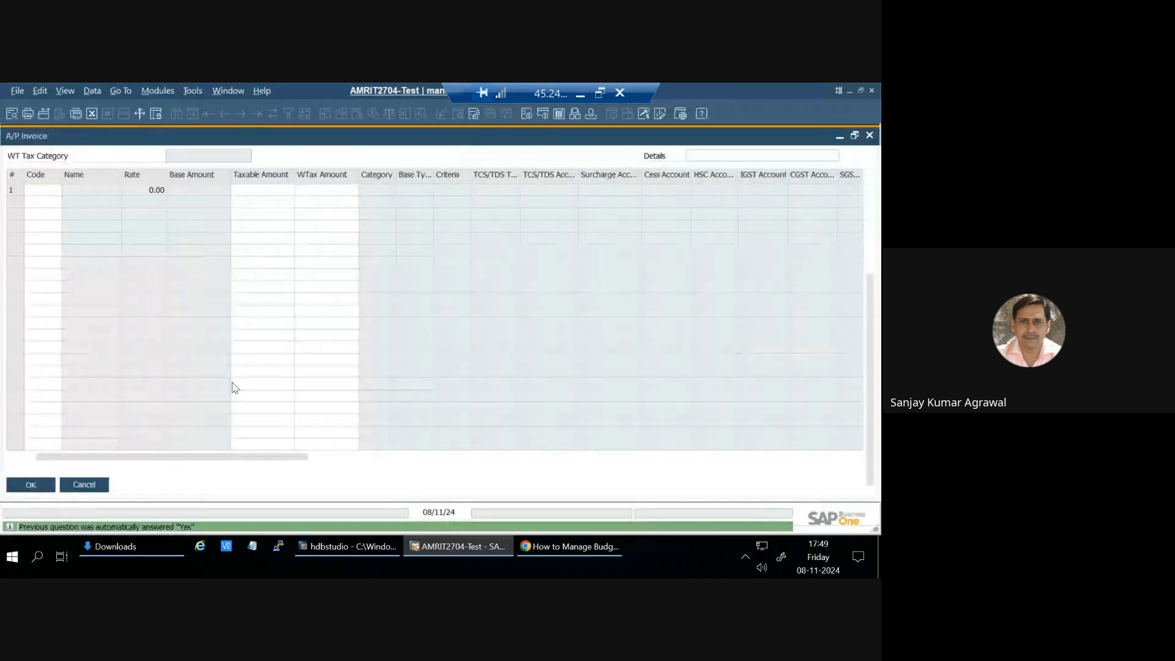
pyautogui.click(280, 337)
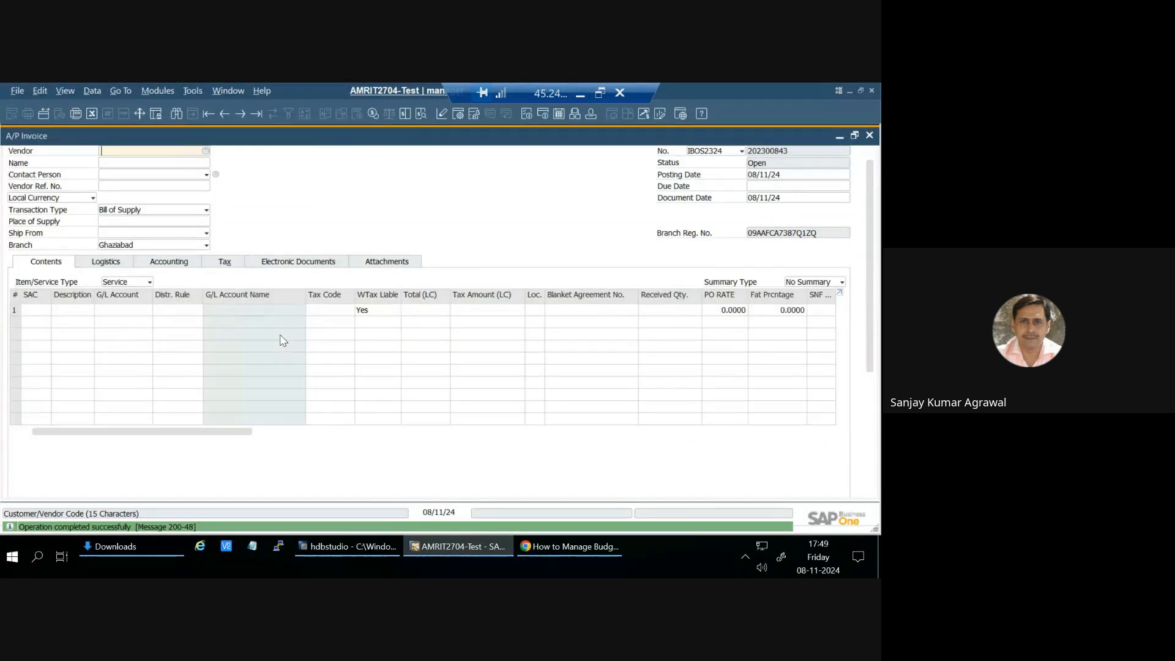
# Step: Try to locate the added invoice by going back through previous A/P Invoices, including a search limited to the Service type
pyautogui.click(223, 115)
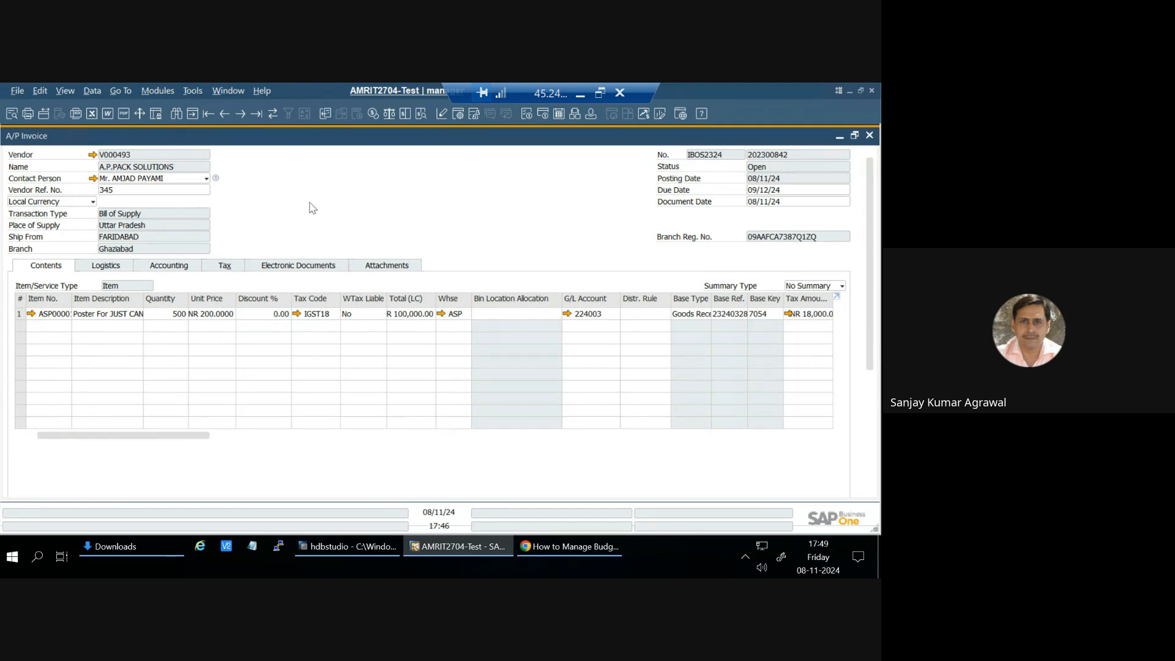
pyautogui.hotkey('ctrl', 'a')
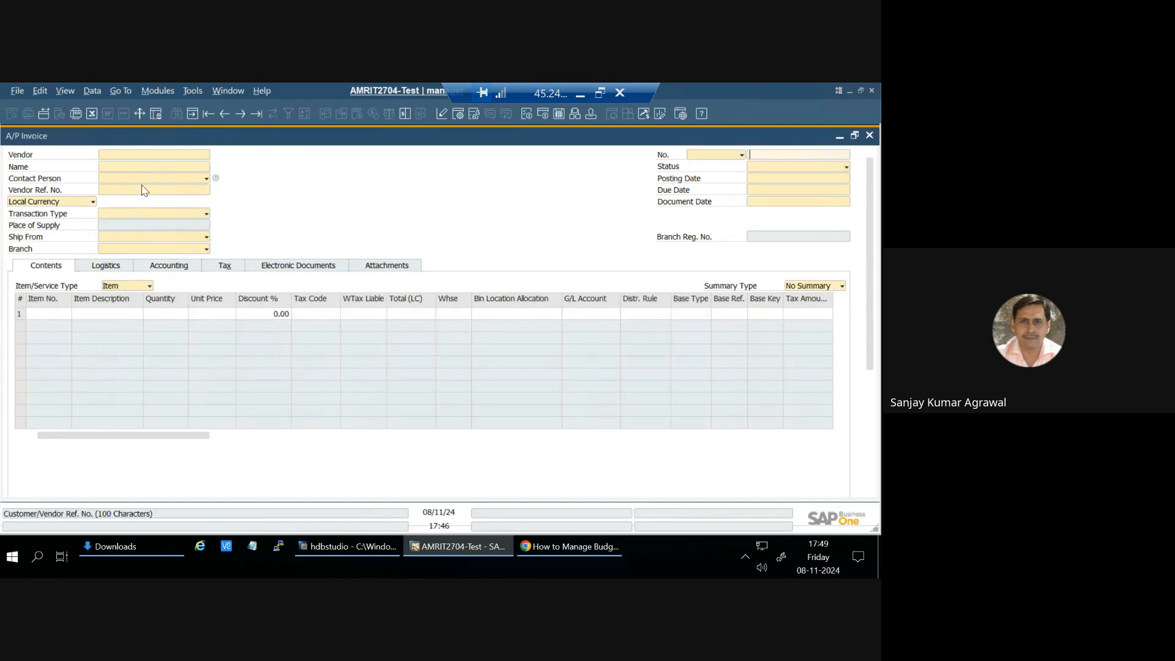
pyautogui.click(131, 287)
pyautogui.click(125, 309)
pyautogui.click(223, 114)
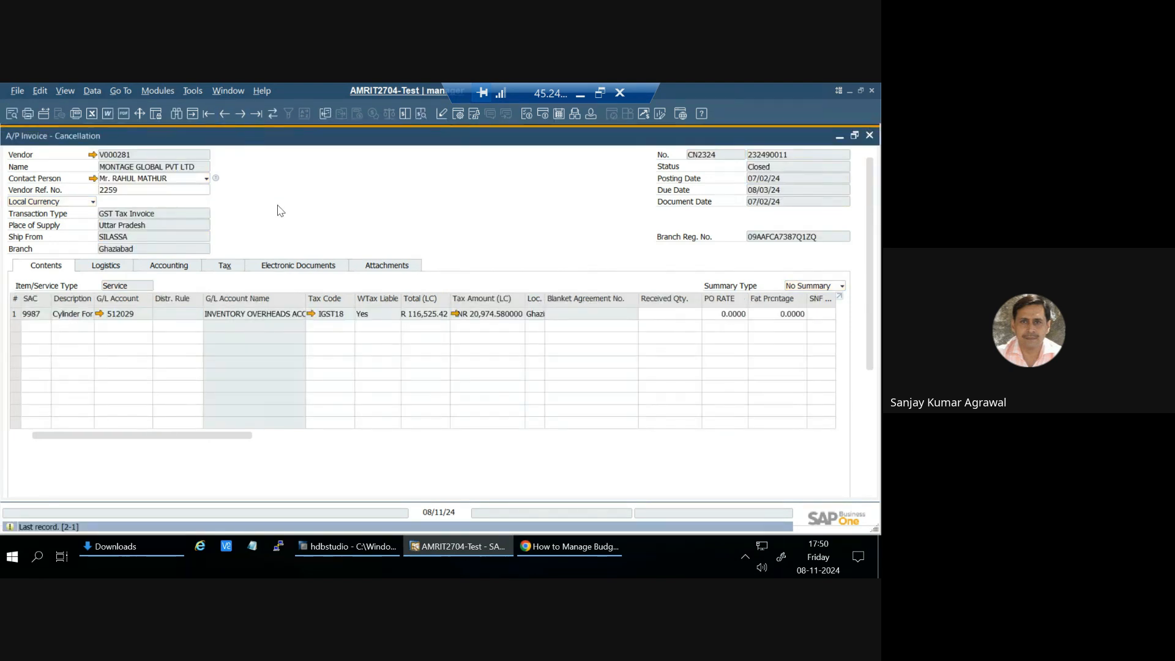
pyautogui.hotkey('ctrl', 'f')
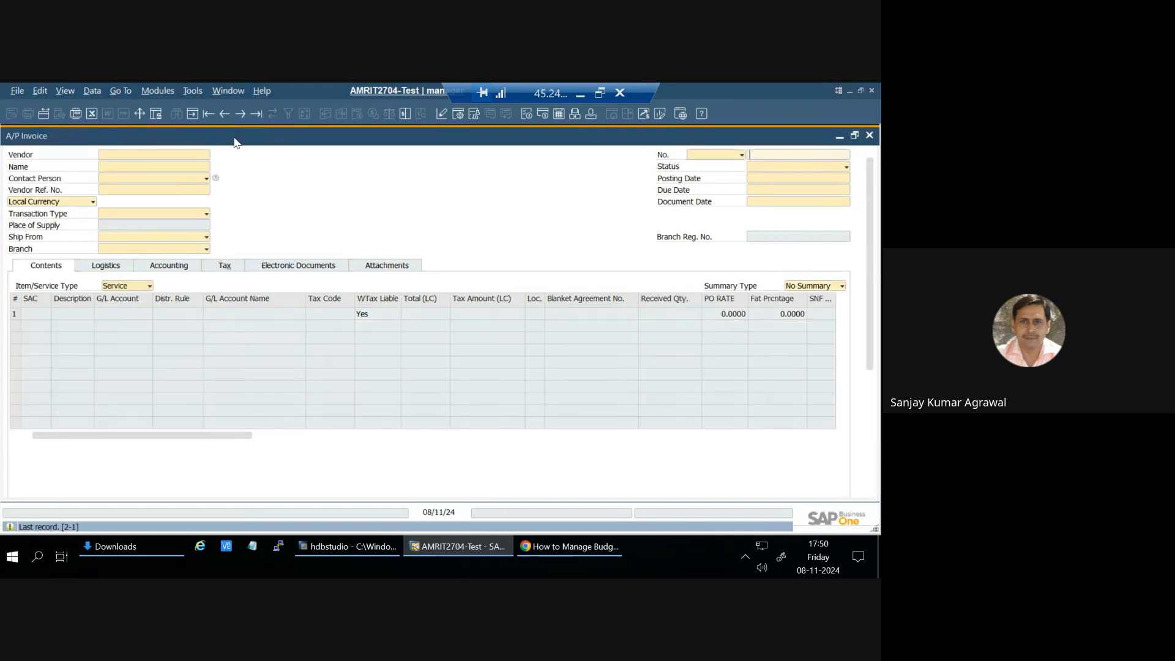
pyautogui.click(191, 113)
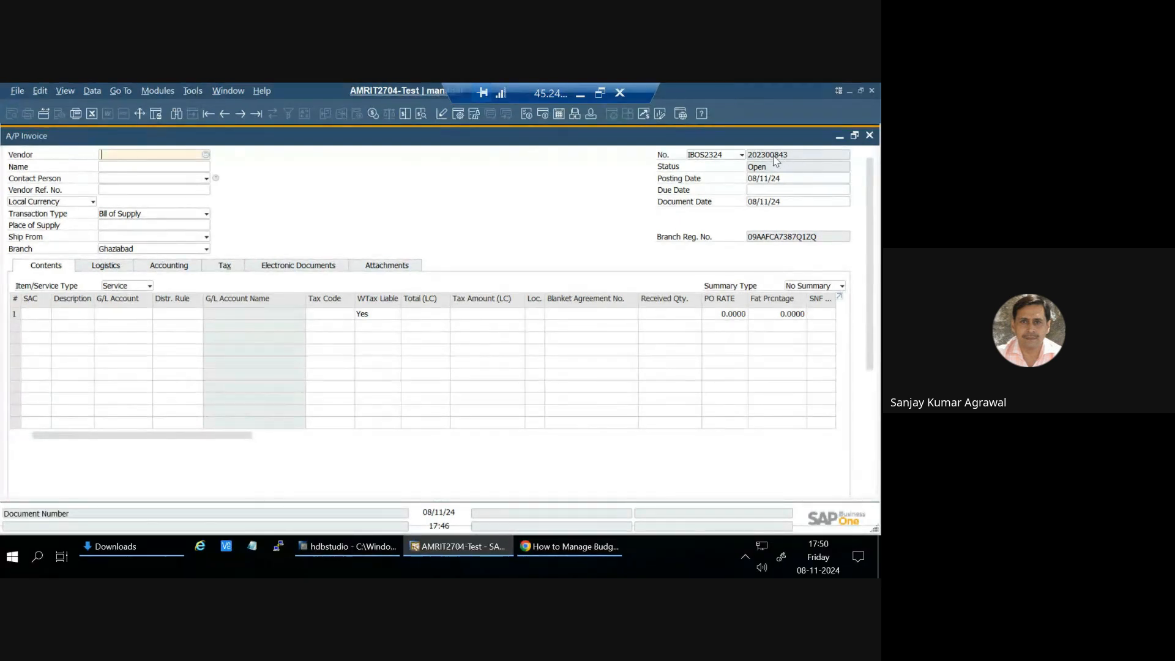
pyautogui.click(223, 114)
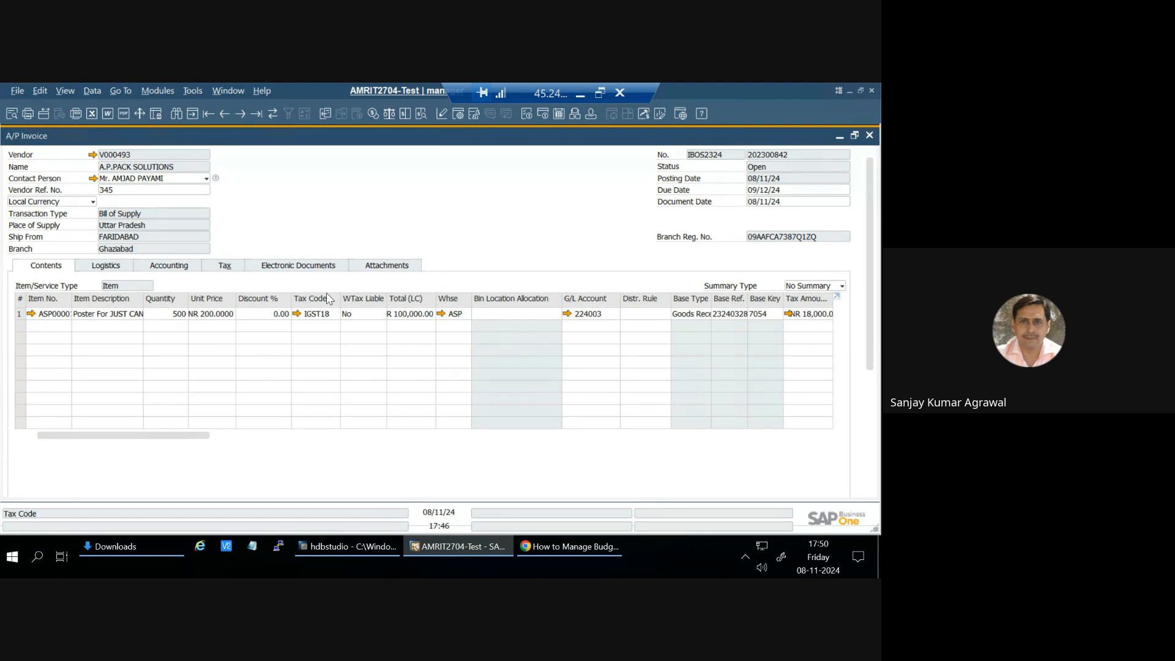
# Step: From a blank A/P Invoice set to Service type and series SBOS2324, retrieve the previous invoice and review its rows and totals
pyautogui.click(192, 114)
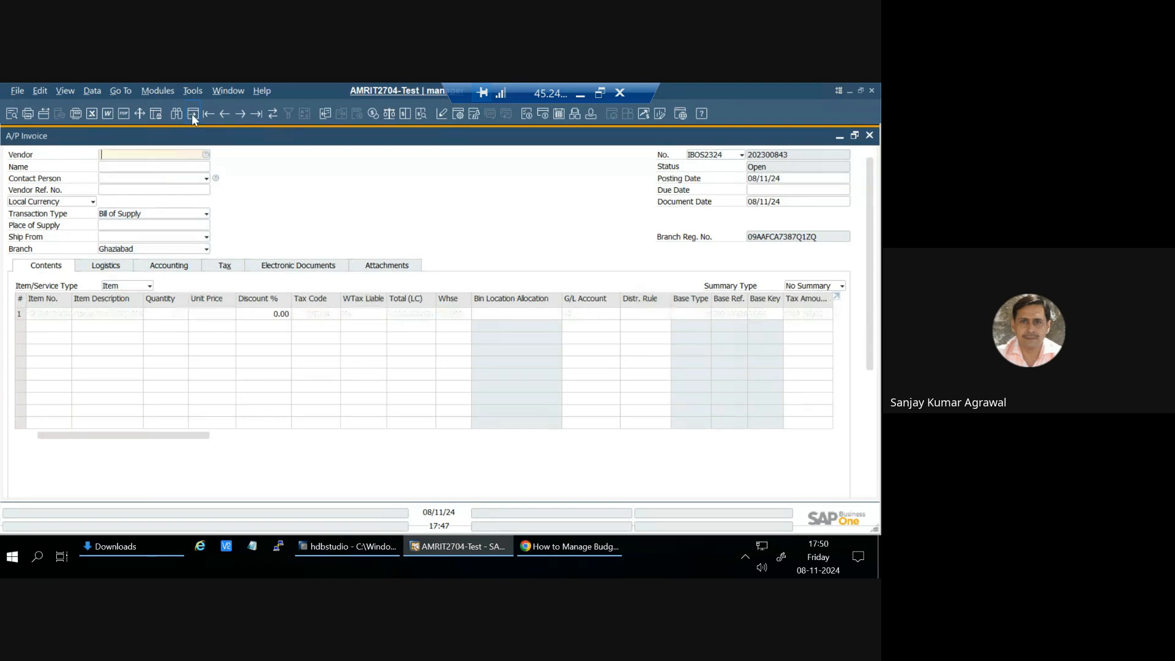
pyautogui.click(127, 286)
pyautogui.click(122, 313)
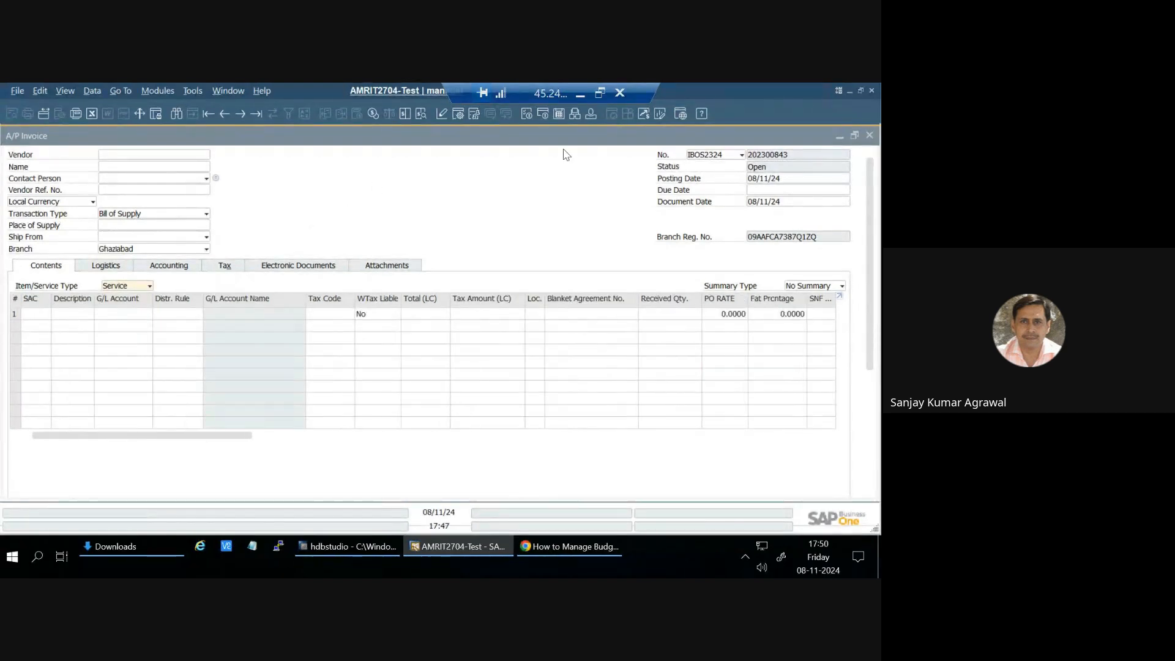
pyautogui.click(726, 157)
pyautogui.click(708, 203)
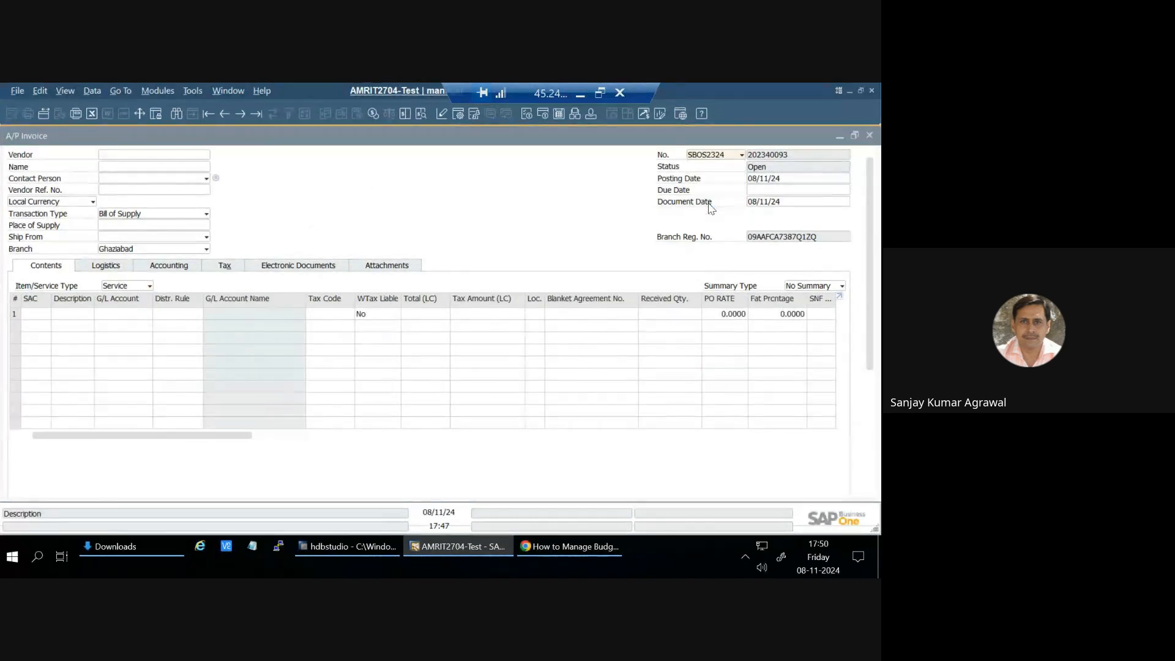
pyautogui.click(223, 115)
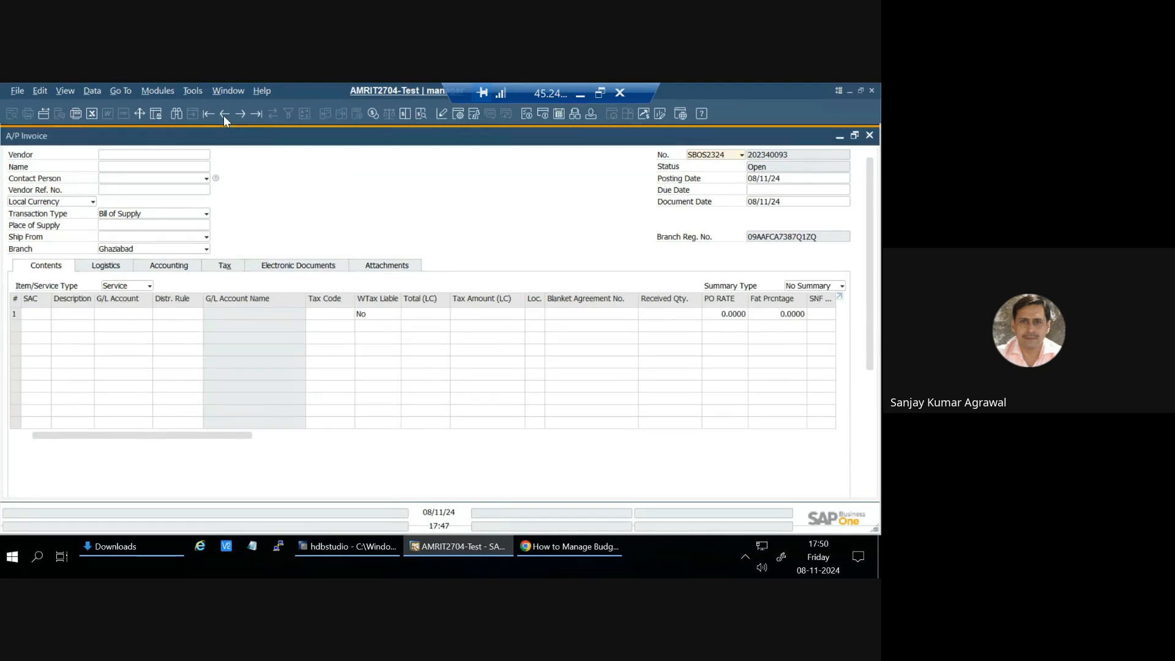
pyautogui.click(290, 337)
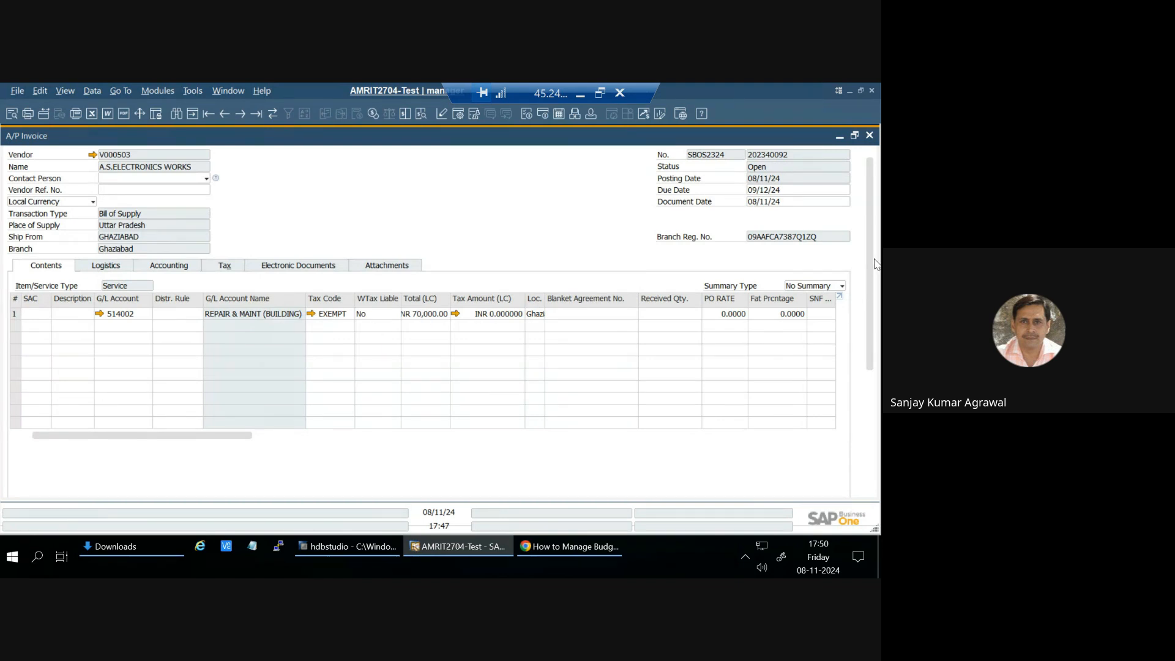
pyautogui.scroll(-5, 873, 435)
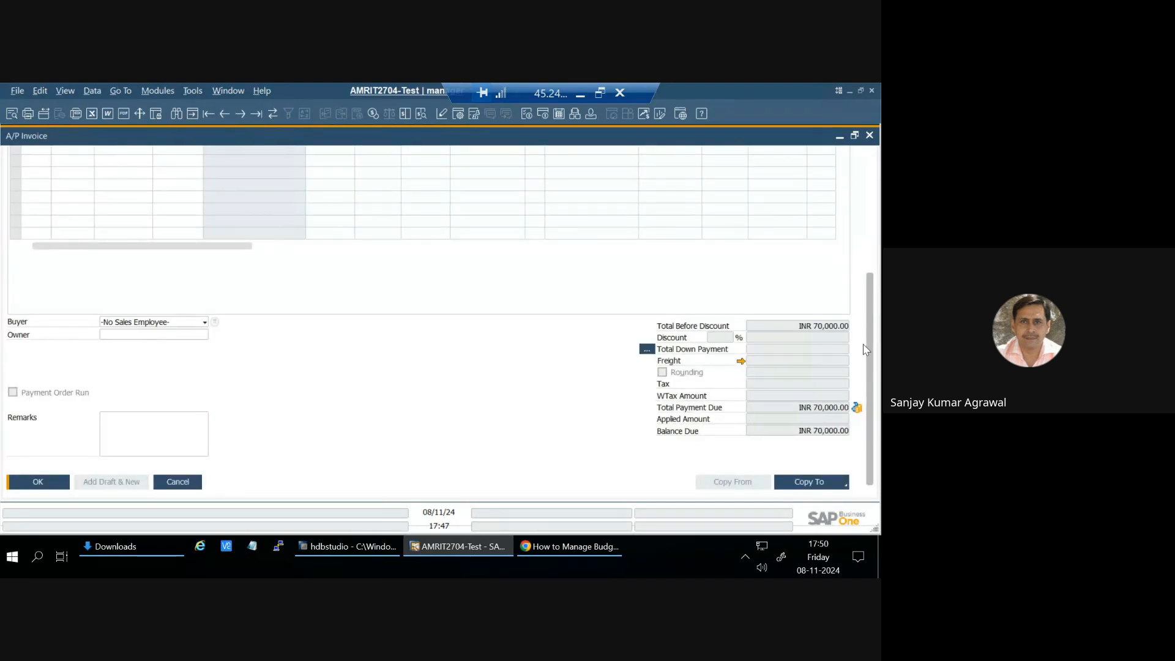
pyautogui.scroll(5, 872, 379)
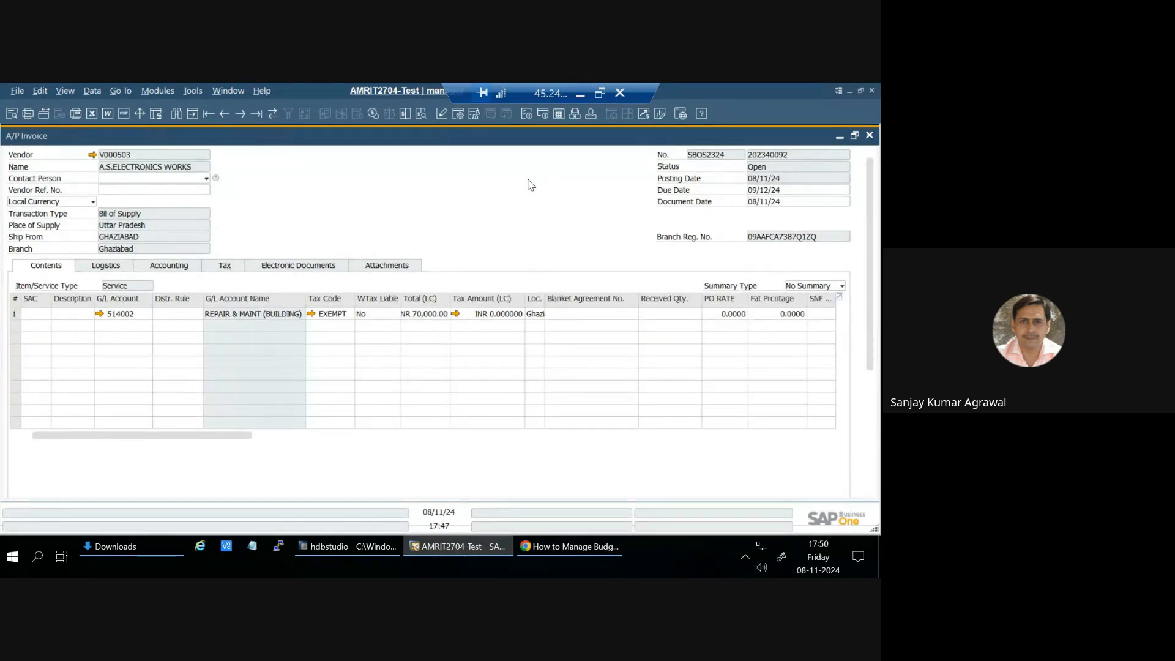
# Step: Look up G/L account 514002 from the invoice row, check its balance and Relevant to Budget setting, and return to the invoice
pyautogui.click(100, 314)
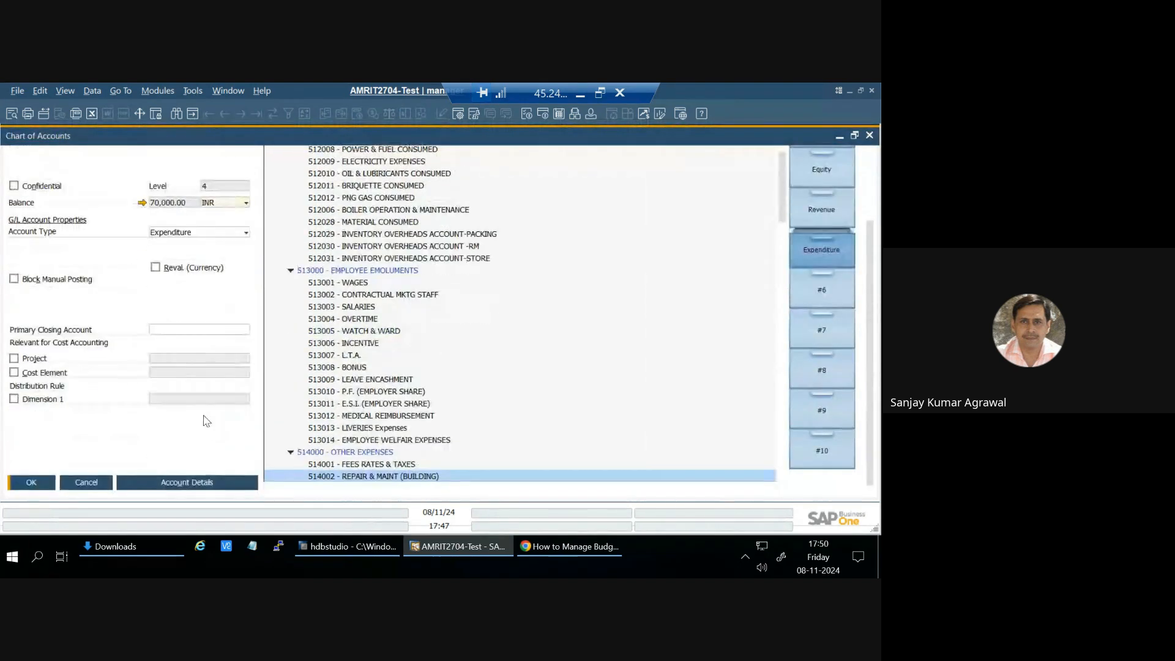
pyautogui.click(187, 482)
pyautogui.scroll(-1, 433, 429)
pyautogui.scroll(-3, 435, 453)
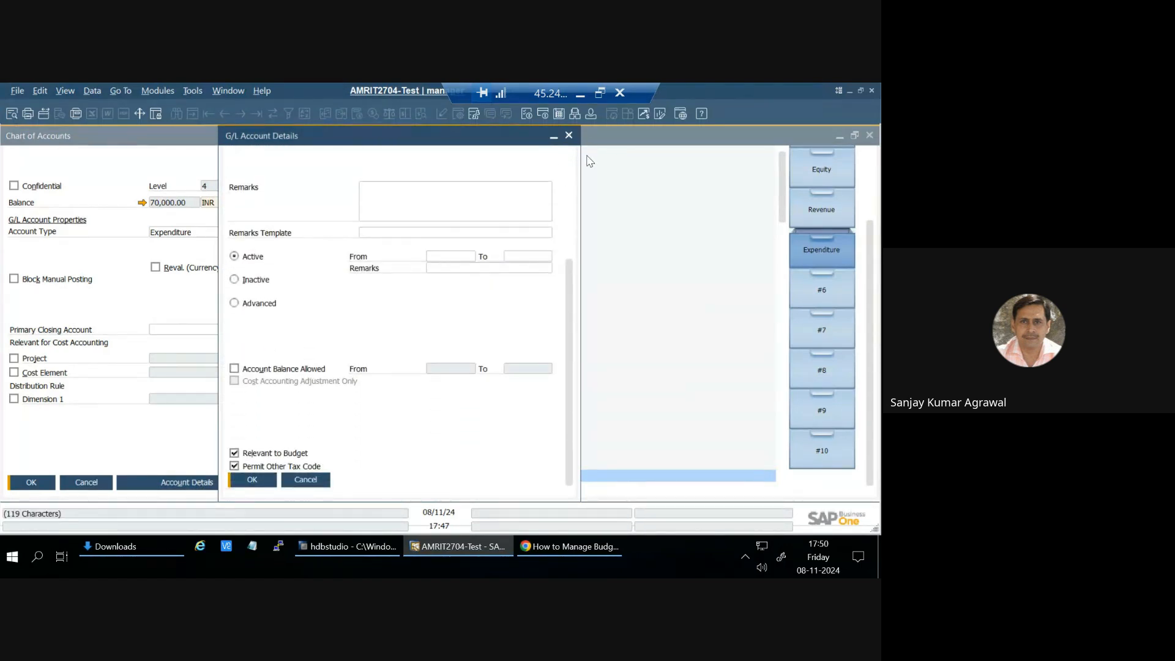
pyautogui.click(569, 135)
pyautogui.scroll(4, 876, 147)
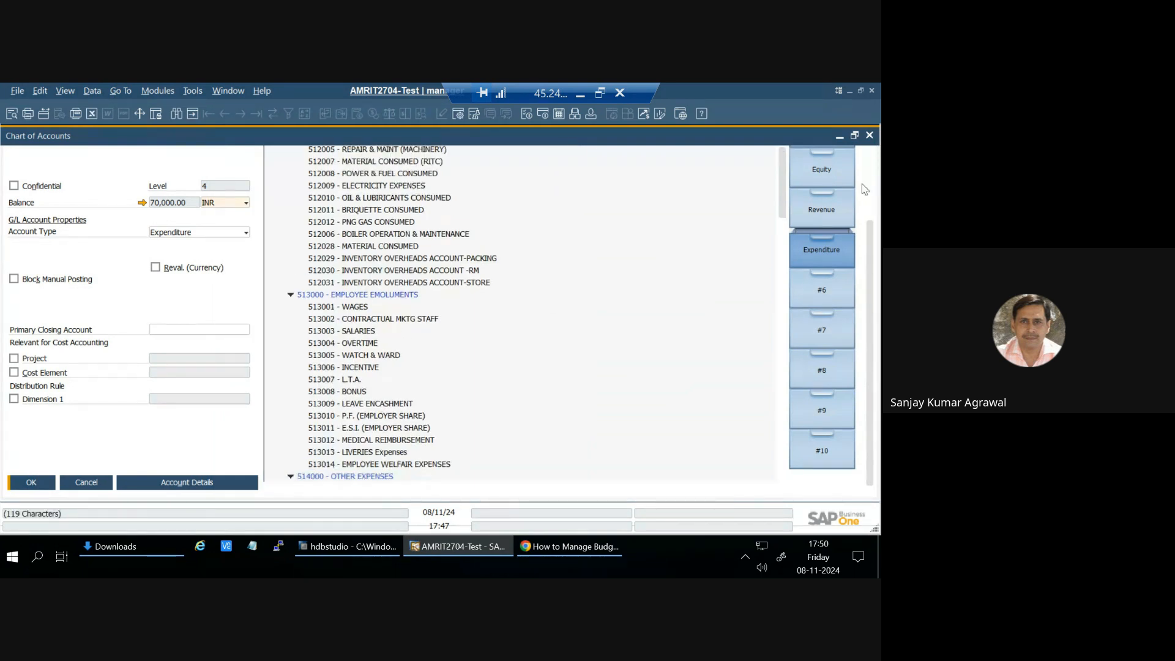
pyautogui.click(869, 136)
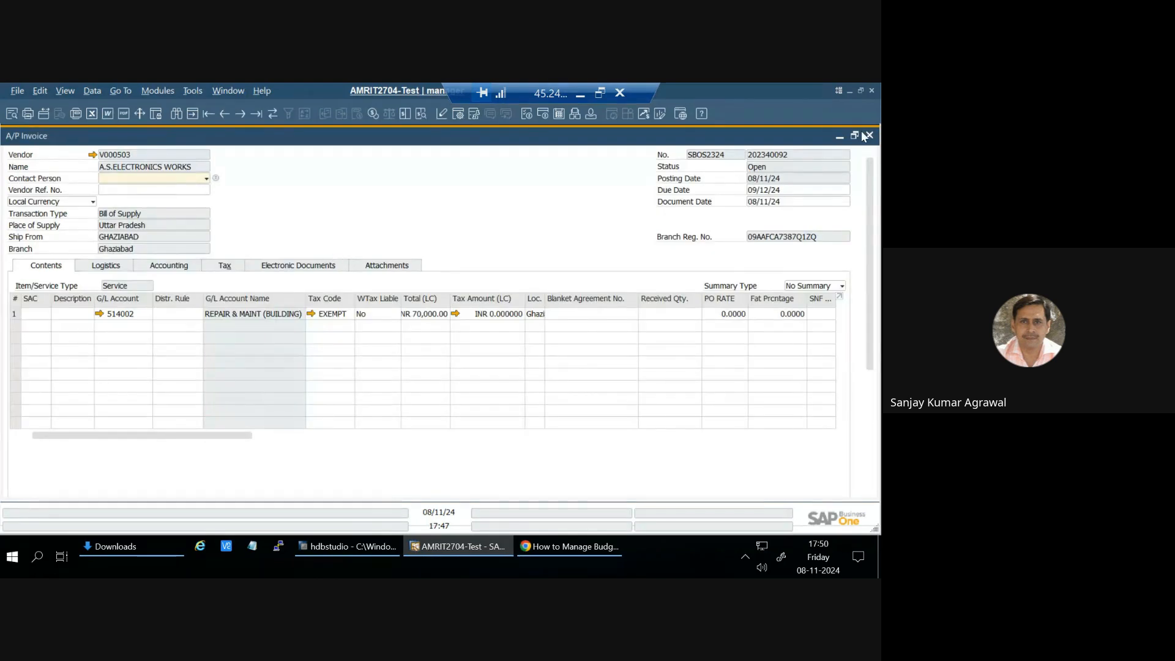
# Step: Minimize the A/P Invoice and open the Budget Scenario Definition from the financial budget setup
pyautogui.click(841, 138)
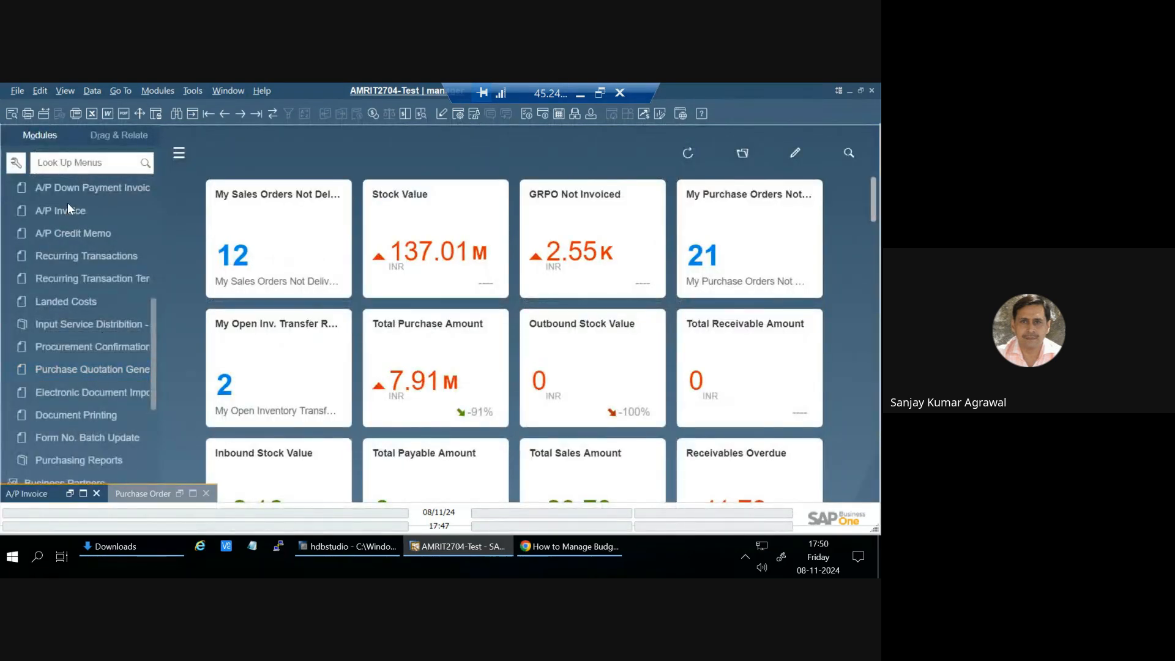
pyautogui.scroll(5, 74, 275)
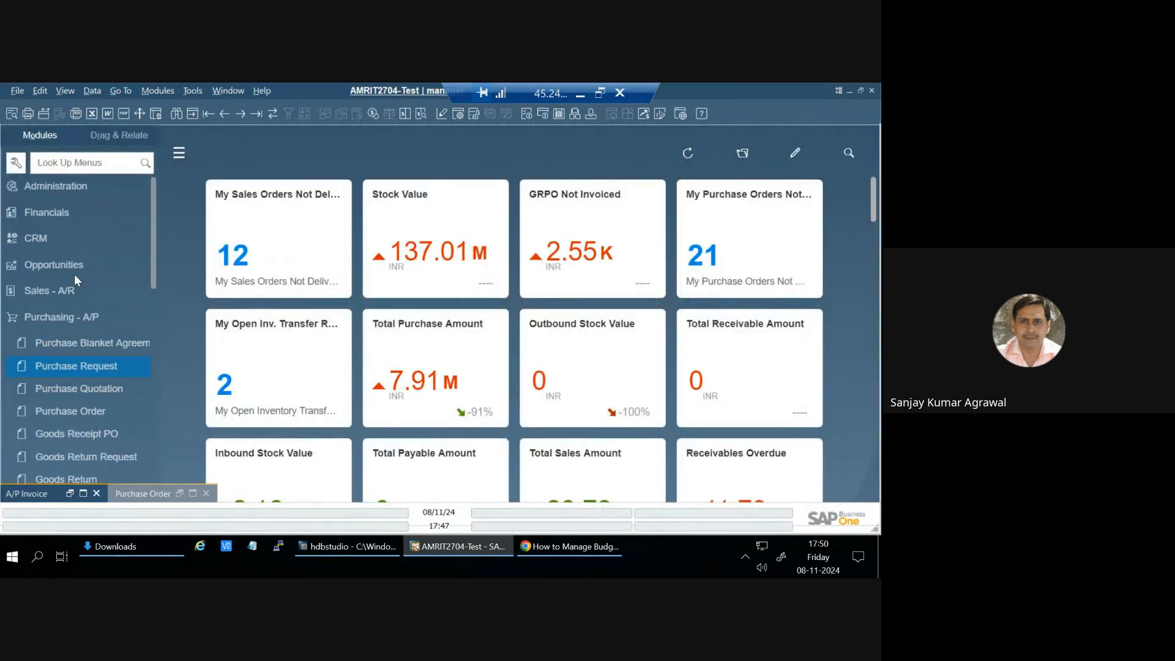
pyautogui.click(52, 321)
pyautogui.click(57, 211)
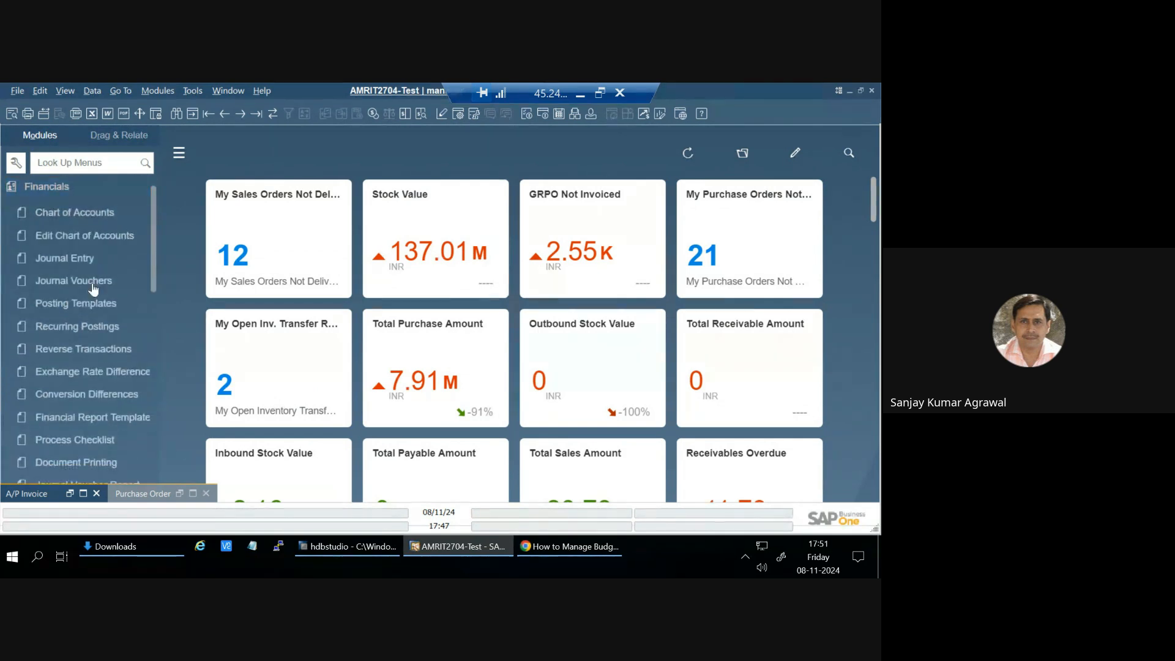
pyautogui.scroll(-3, 100, 385)
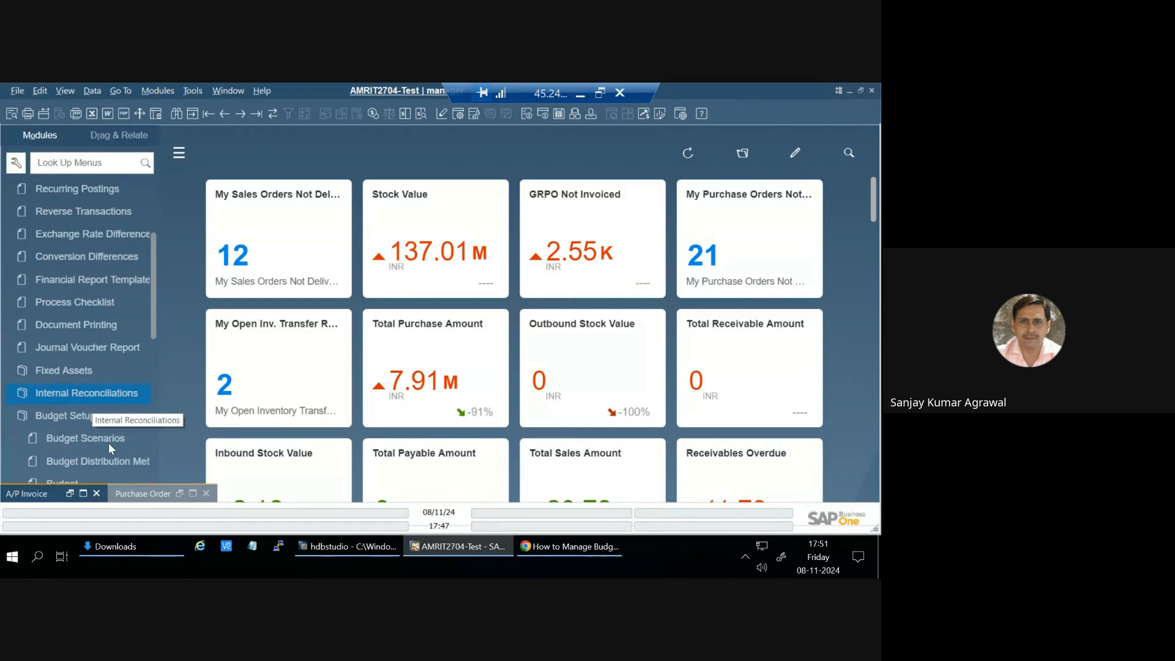
pyautogui.scroll(-2, 112, 460)
pyautogui.click(67, 480)
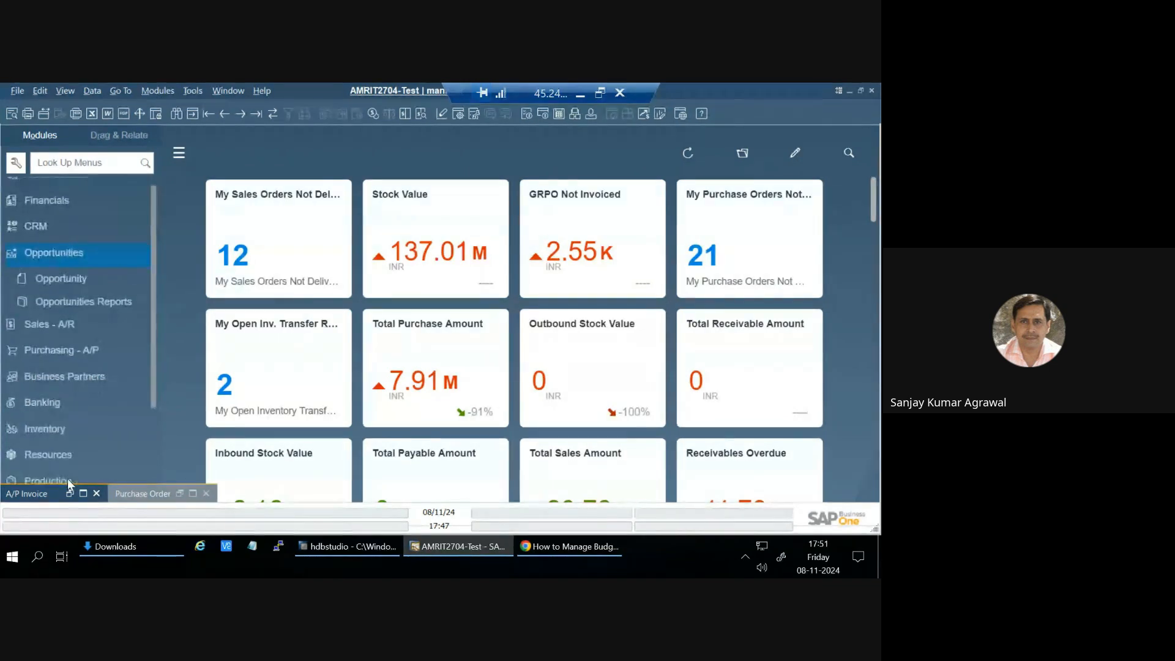
pyautogui.scroll(-1, 67, 459)
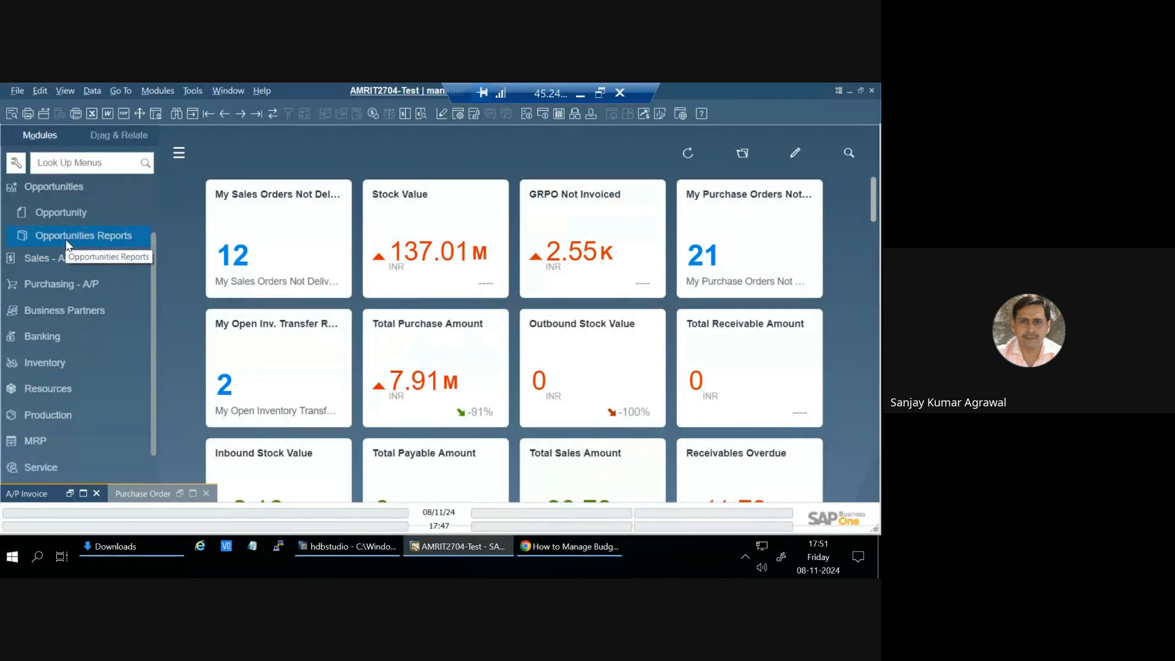
pyautogui.scroll(3, 66, 245)
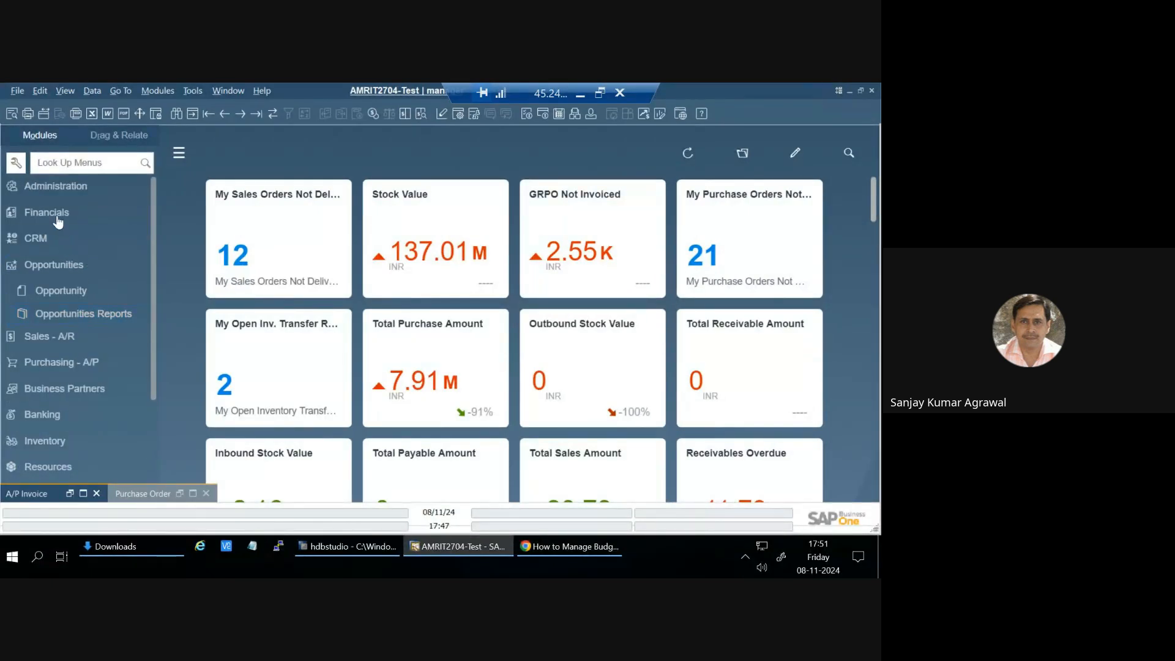
pyautogui.click(59, 214)
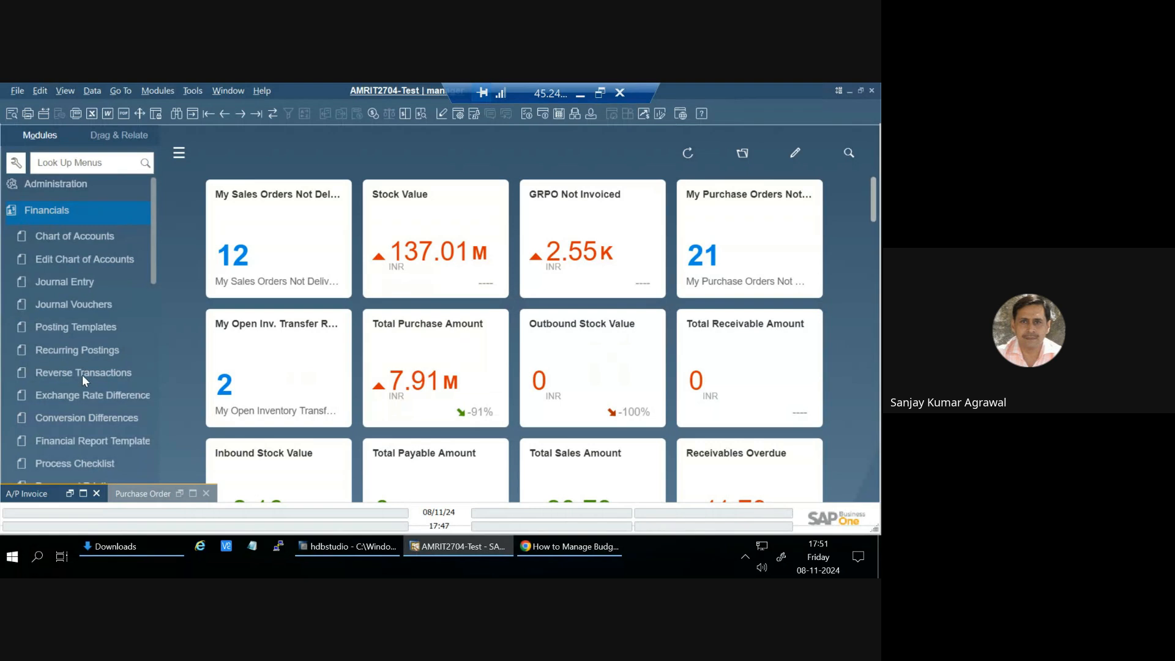
pyautogui.scroll(-5, 86, 396)
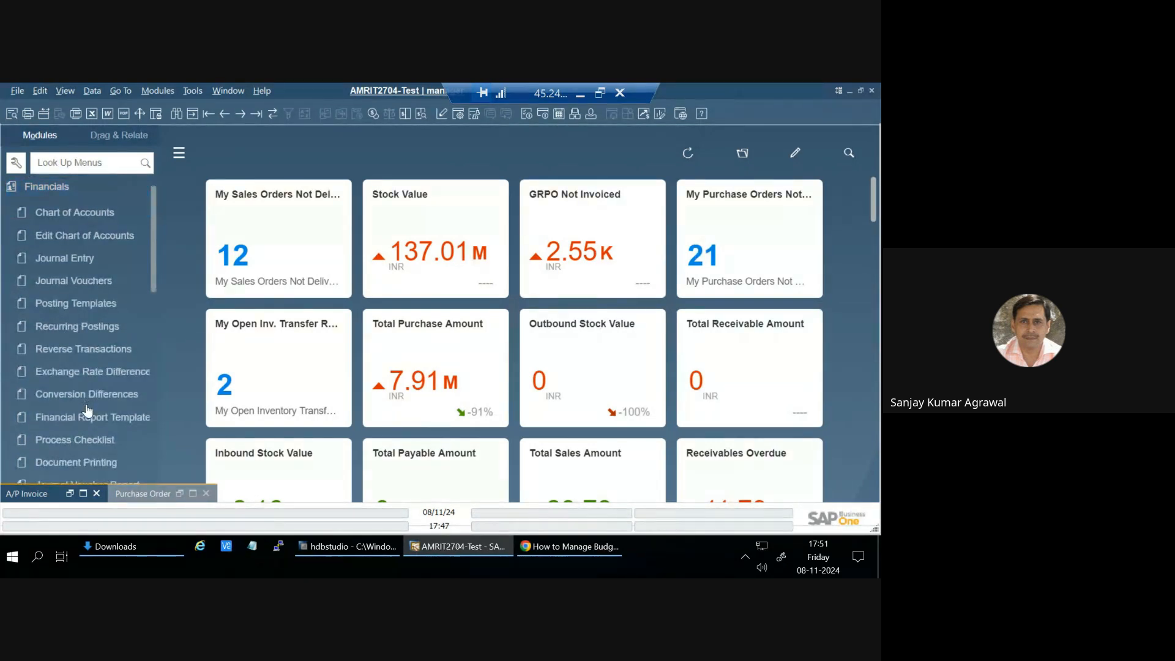
pyautogui.scroll(-3, 94, 422)
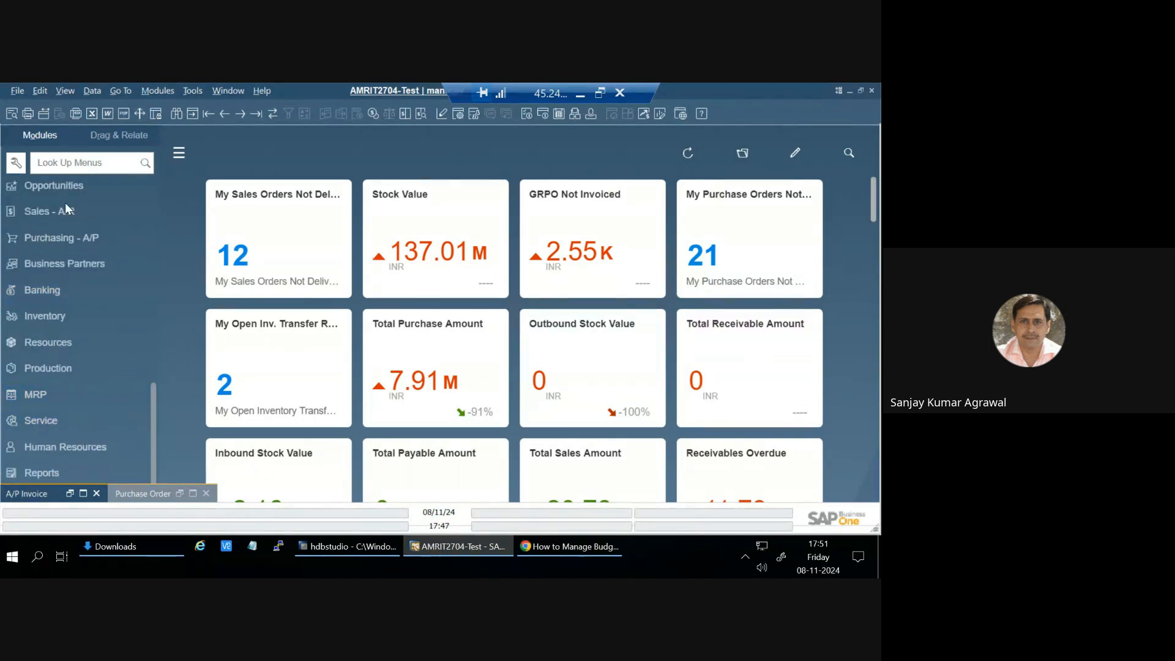
pyautogui.scroll(9, 67, 205)
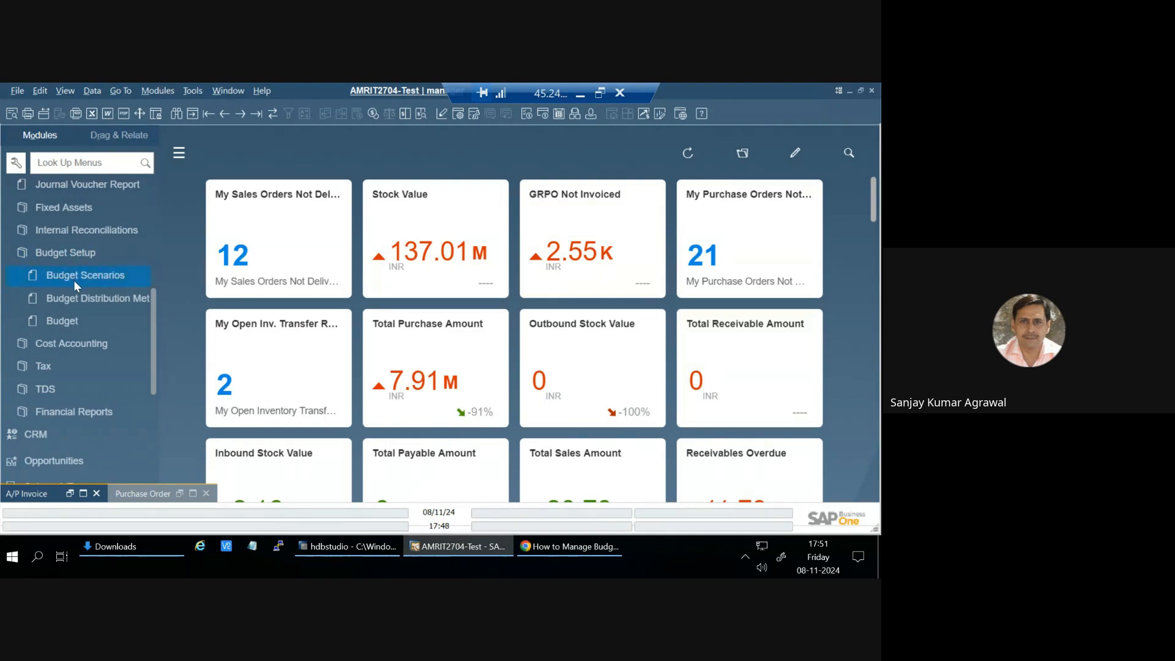
pyautogui.click(64, 321)
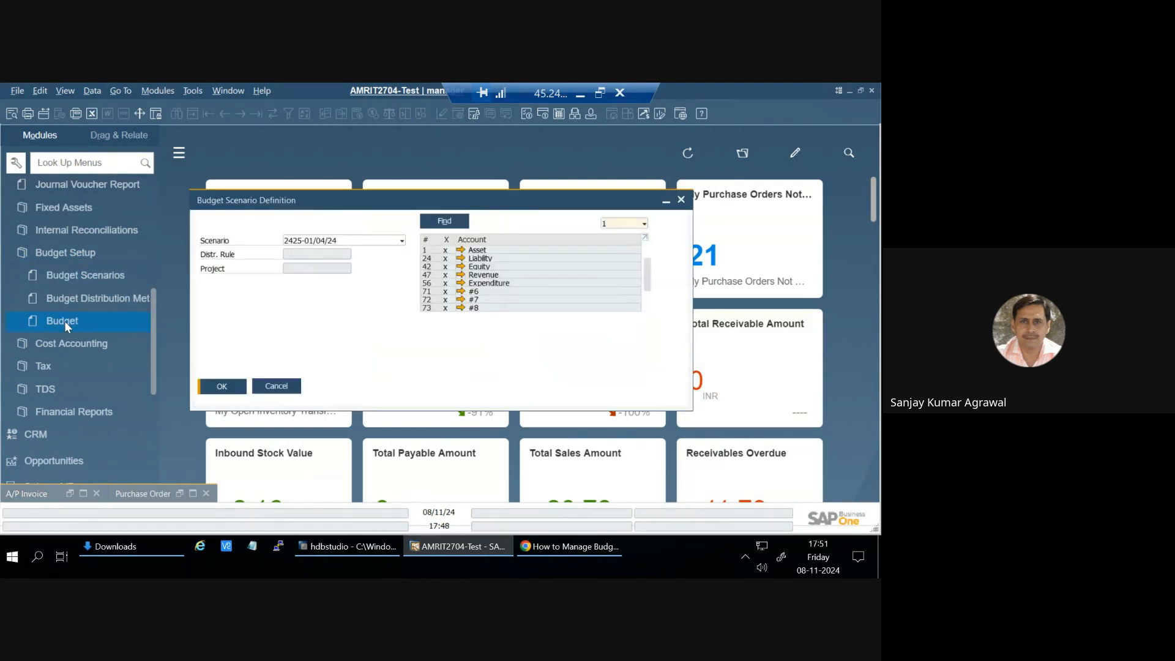
# Step: Load the budget for scenario 2425-01/04/24 and drill from account 514002 into its account balance
pyautogui.click(239, 386)
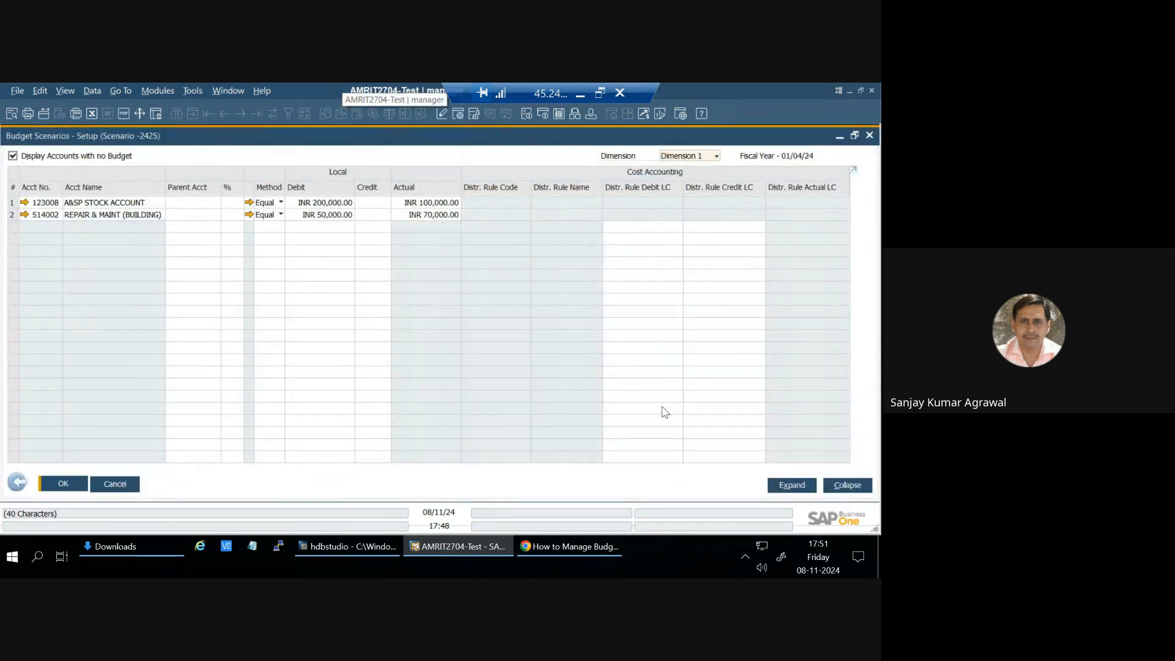
pyautogui.click(299, 216)
pyautogui.click(24, 216)
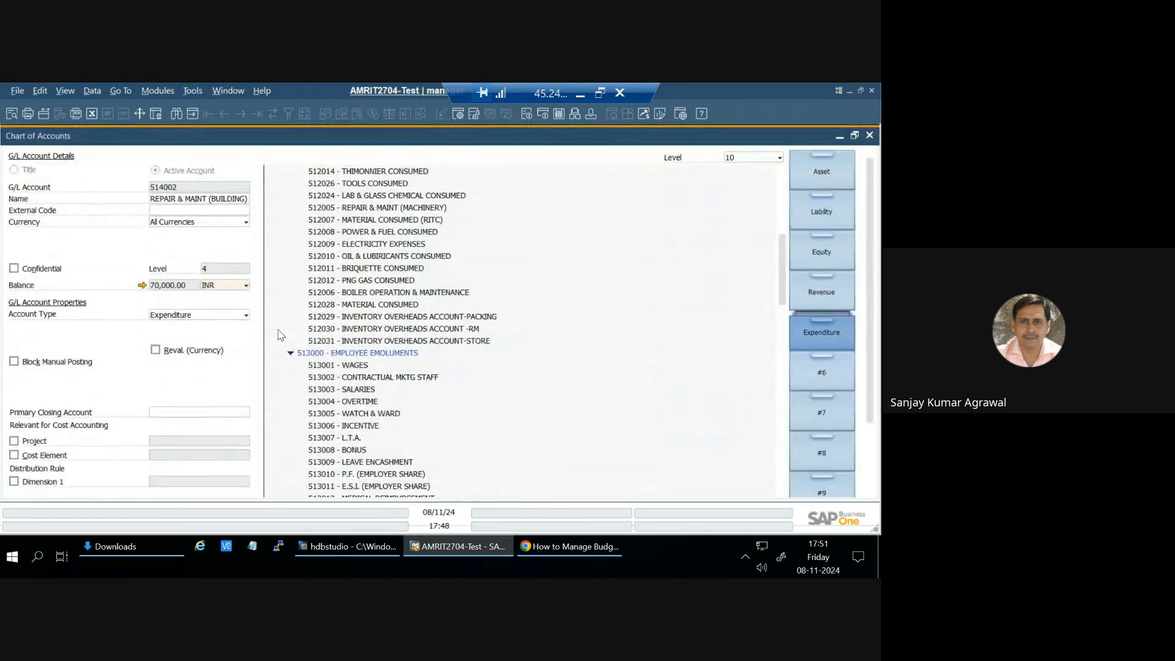
pyautogui.click(142, 285)
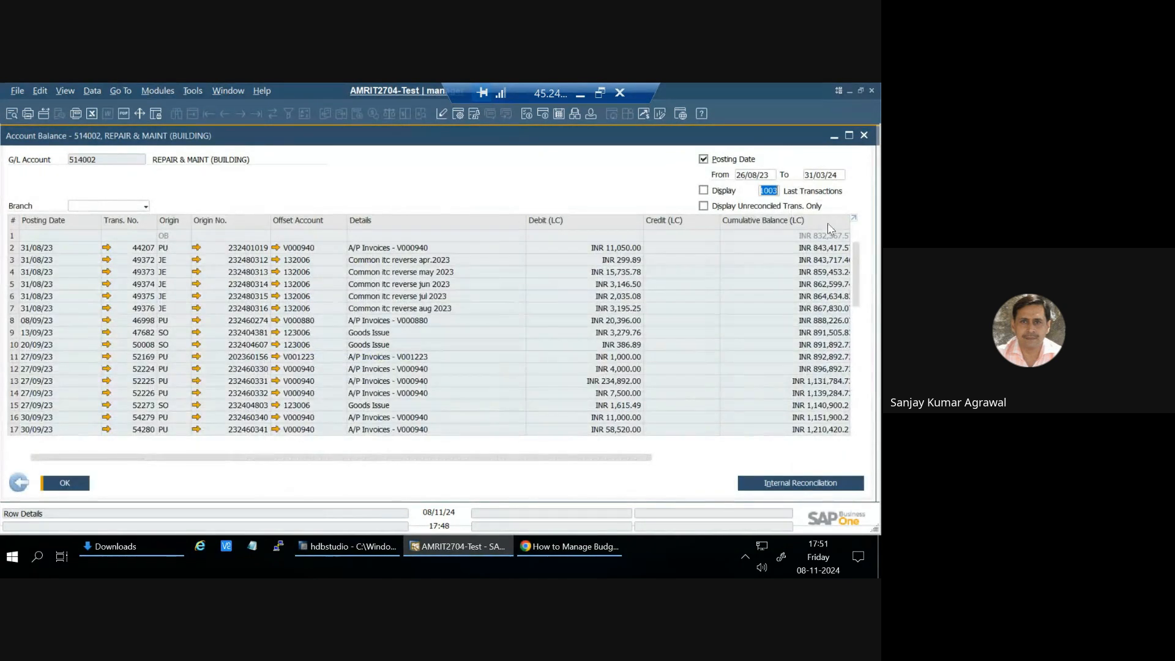
# Step: Review the transactions of account 514002, extend the posting date range to 08/11/24, and check the newest entries
pyautogui.click(769, 176)
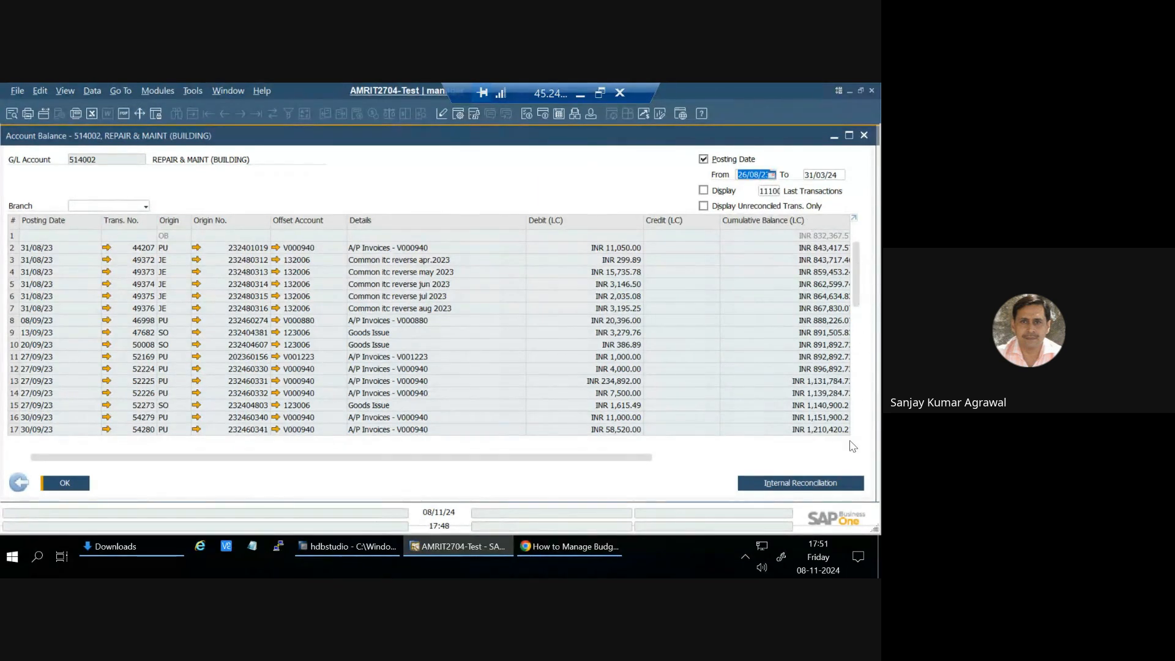
pyautogui.scroll(-4, 854, 271)
pyautogui.moveTo(862, 318); pyautogui.dragTo(859, 436)
pyautogui.scroll(8, 859, 436)
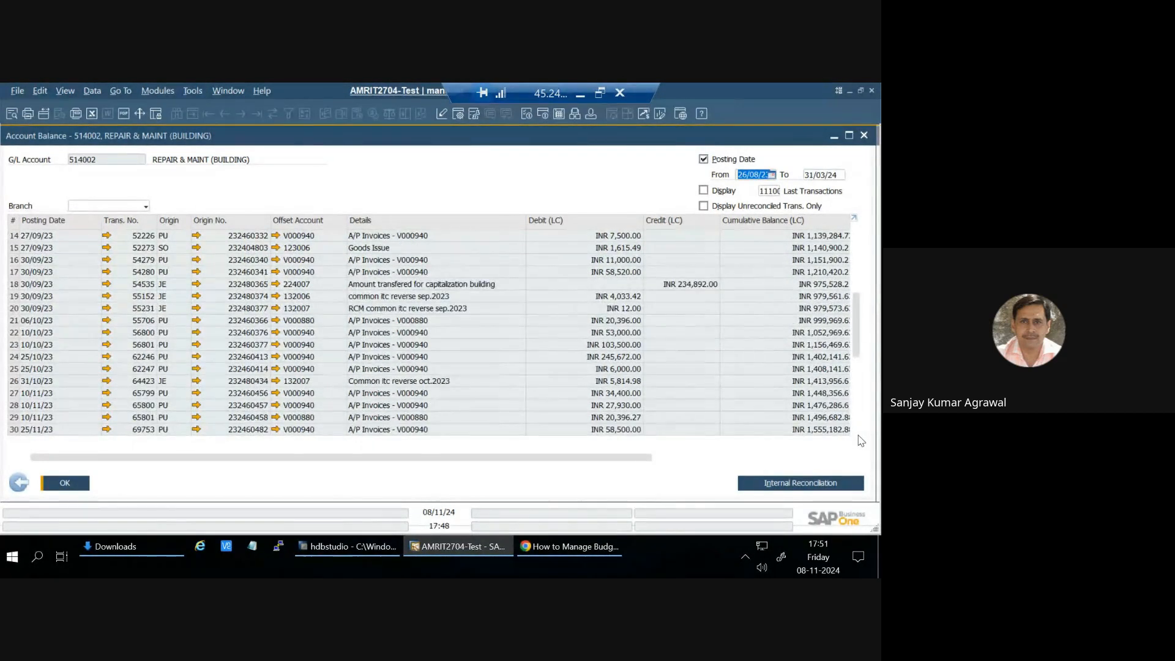
pyautogui.scroll(-3, 862, 324)
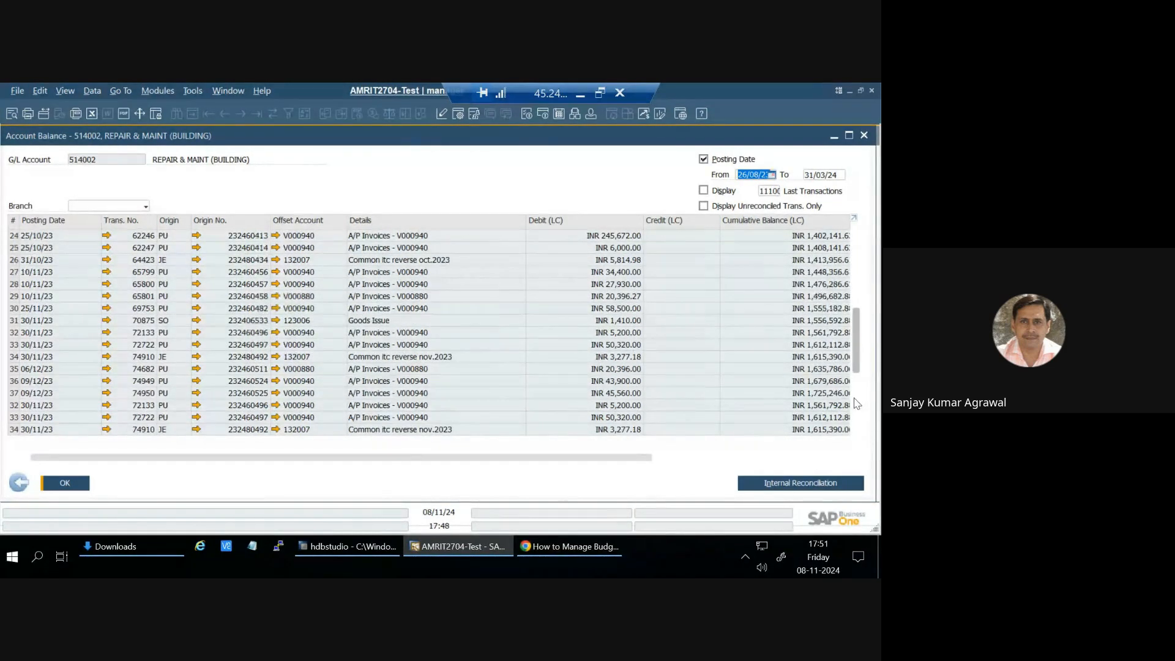
pyautogui.scroll(-3, 866, 440)
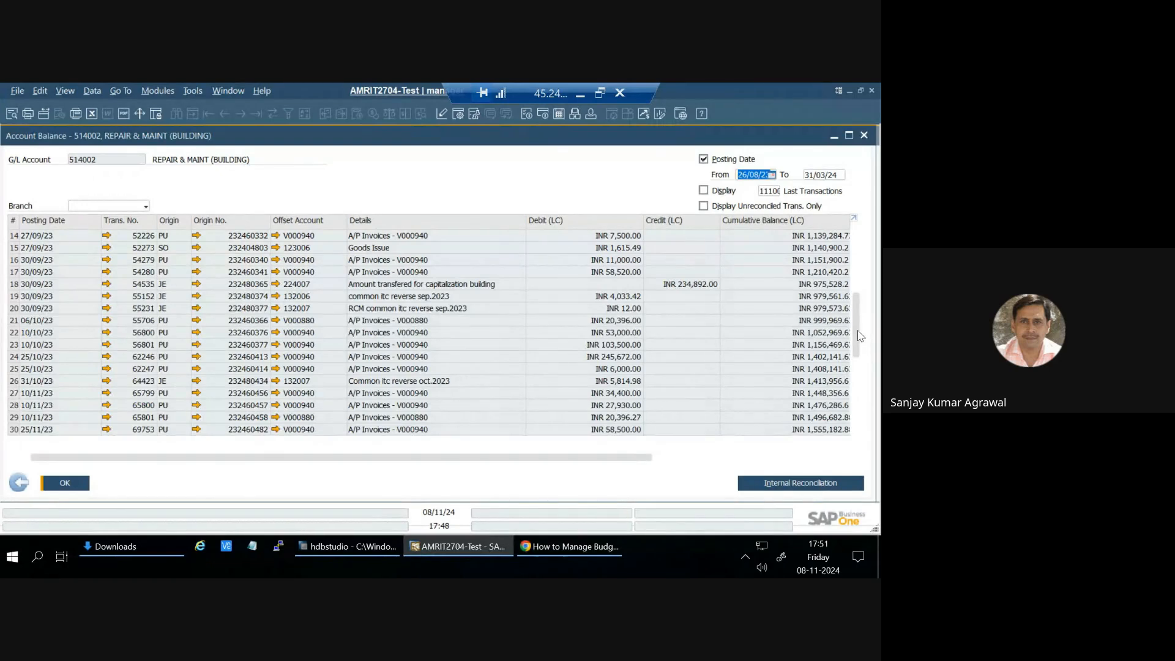
pyautogui.press('Tab')
pyautogui.write('t')
pyautogui.click(751, 178)
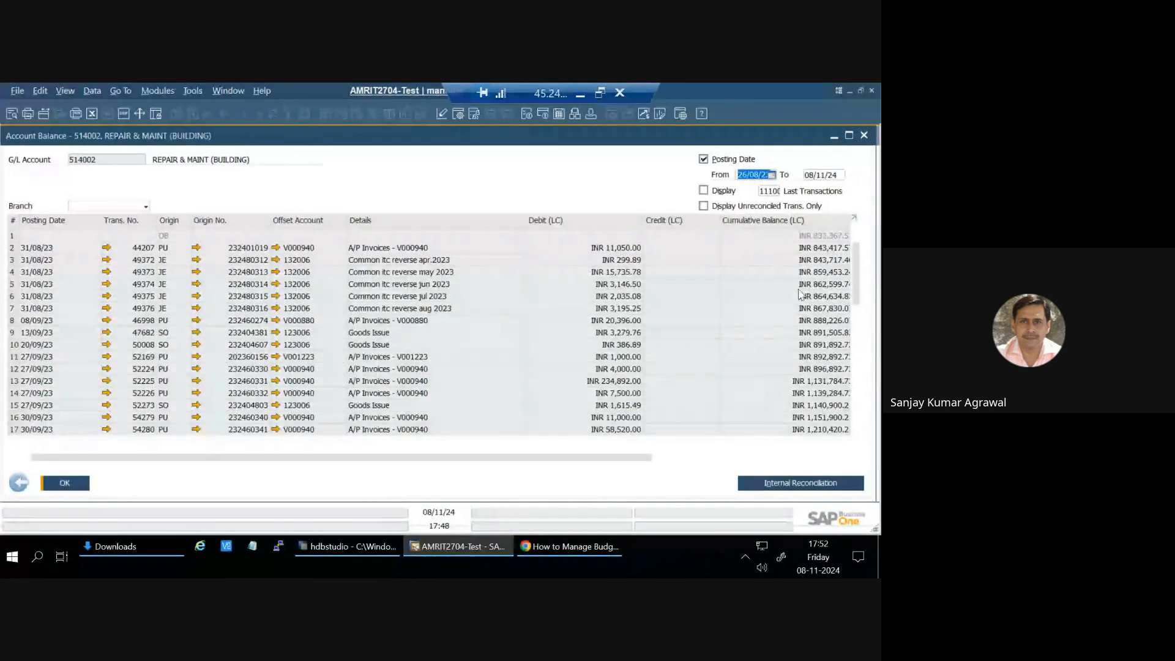
pyautogui.scroll(-5, 858, 406)
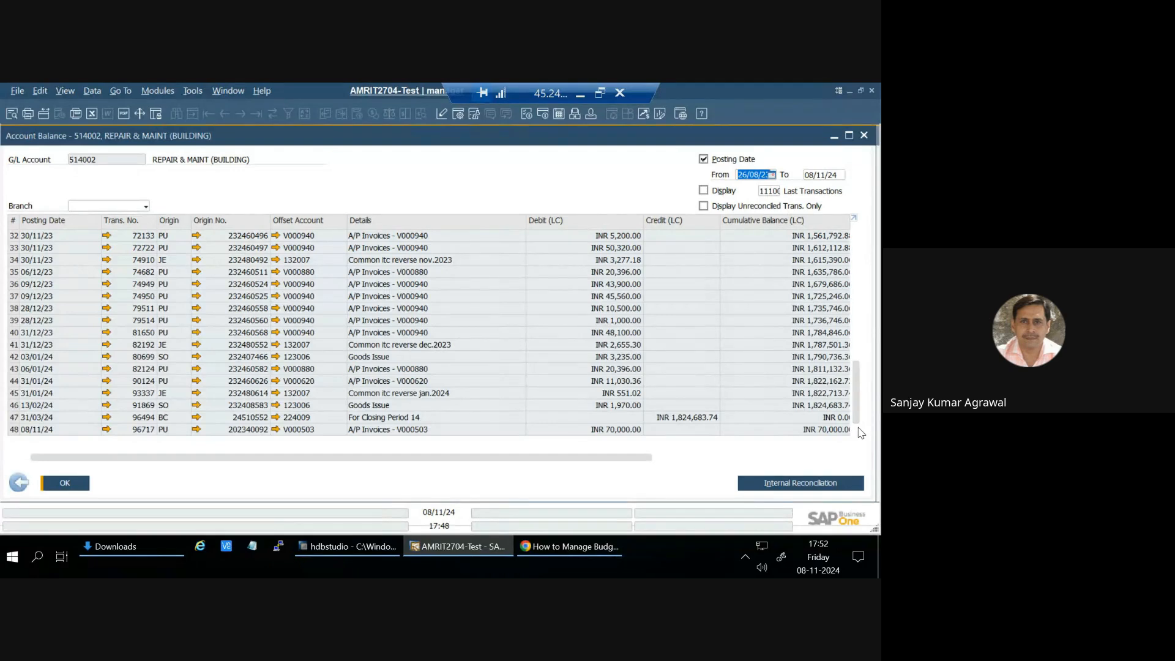
pyautogui.click(863, 134)
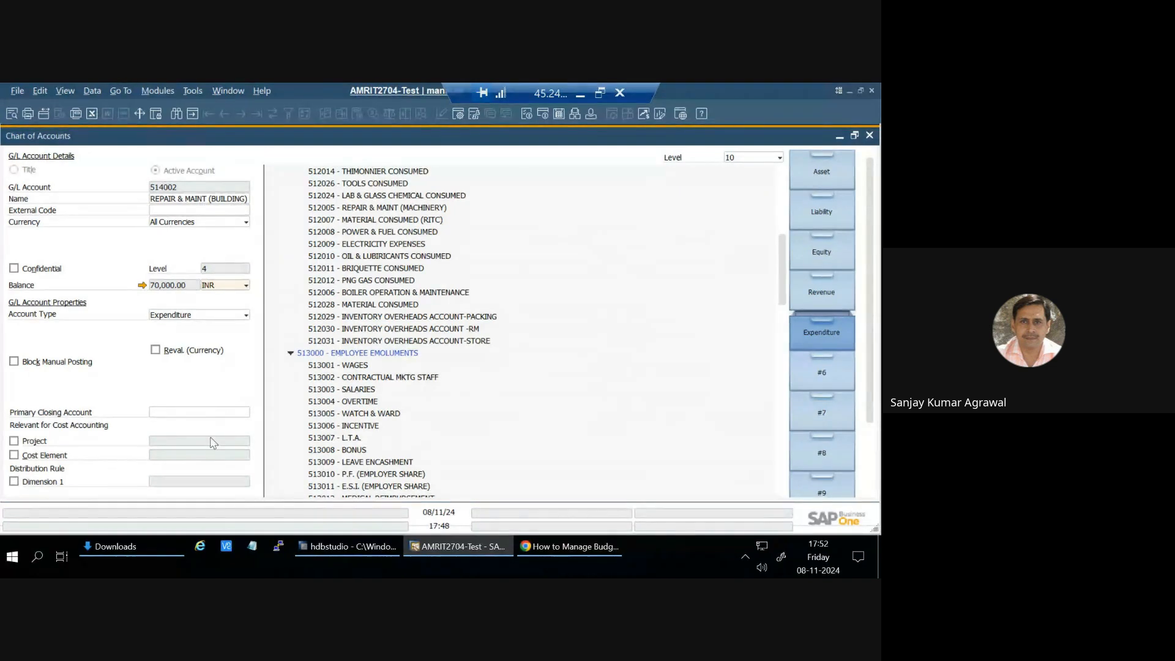
# Step: Check the Relevant to Budget setting in the G/L account details of 514002, and minimize the Chart of Accounts
pyautogui.scroll(-1, 208, 469)
pyautogui.scroll(-3, 208, 467)
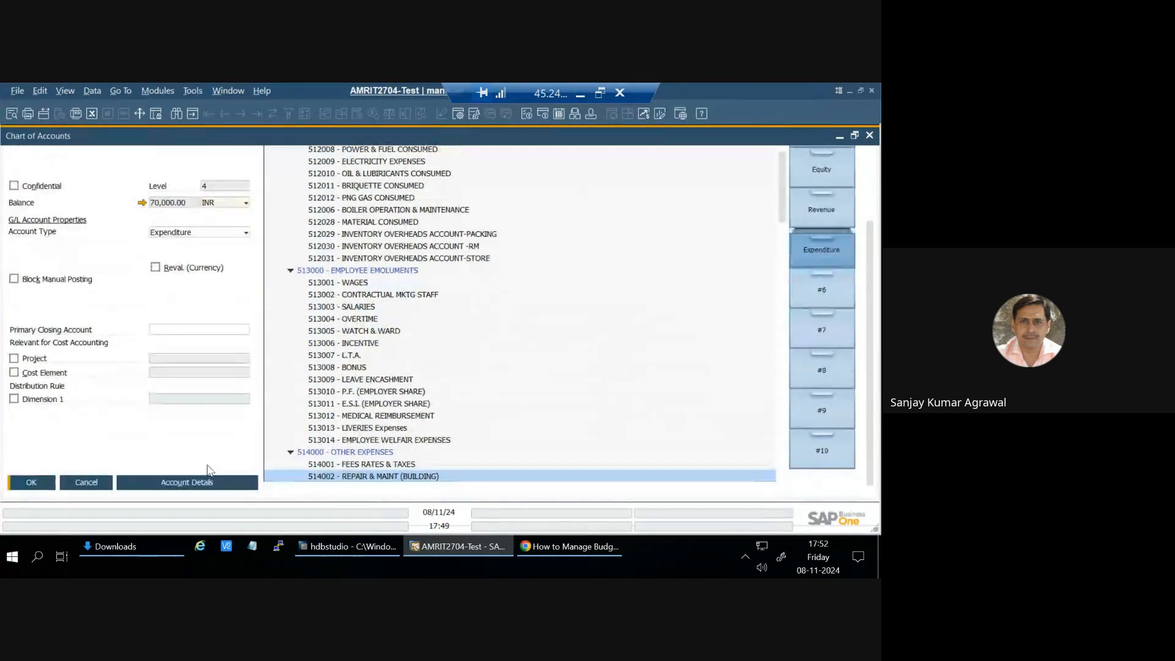
pyautogui.click(204, 486)
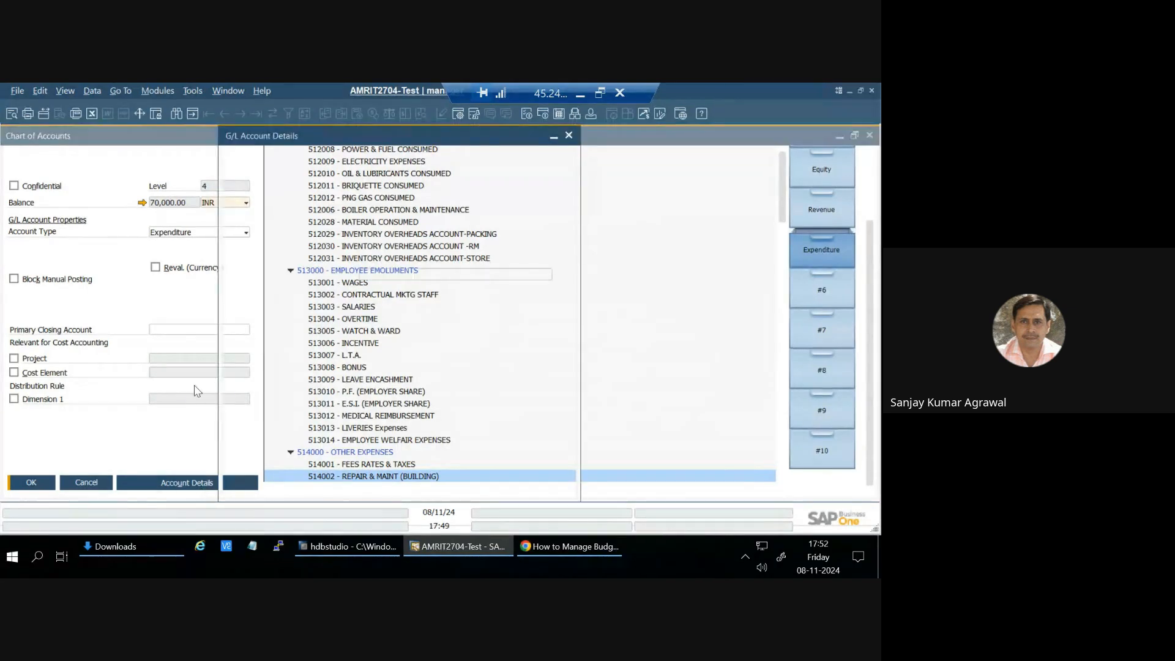
pyautogui.scroll(-5, 426, 402)
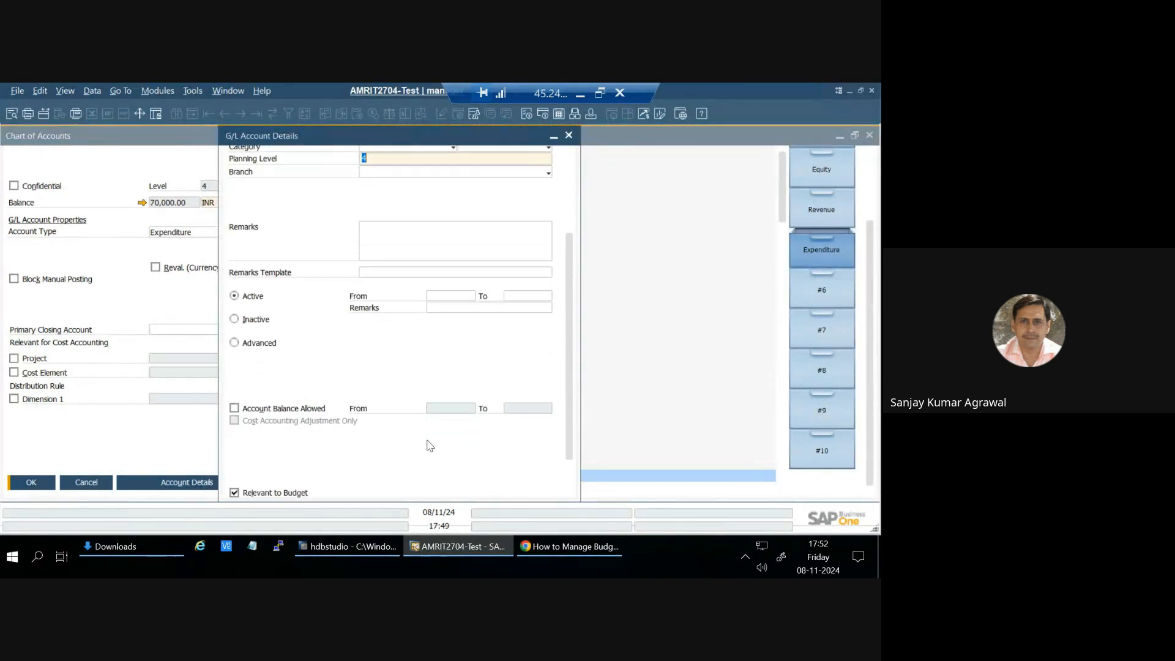
pyautogui.click(569, 135)
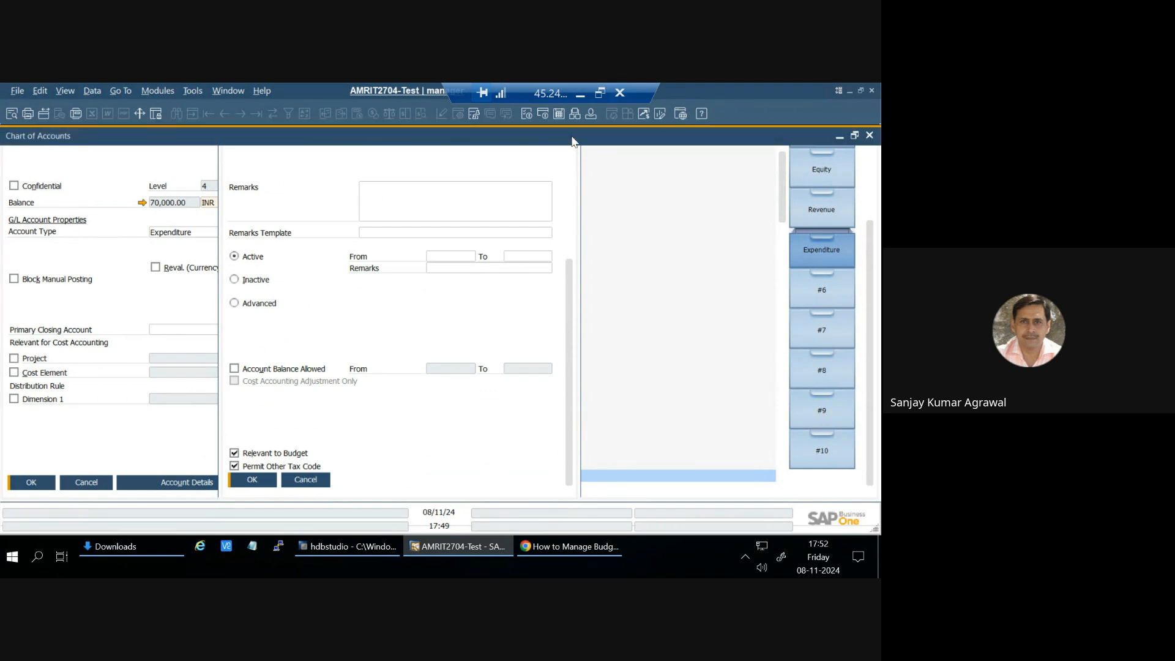
pyautogui.click(840, 135)
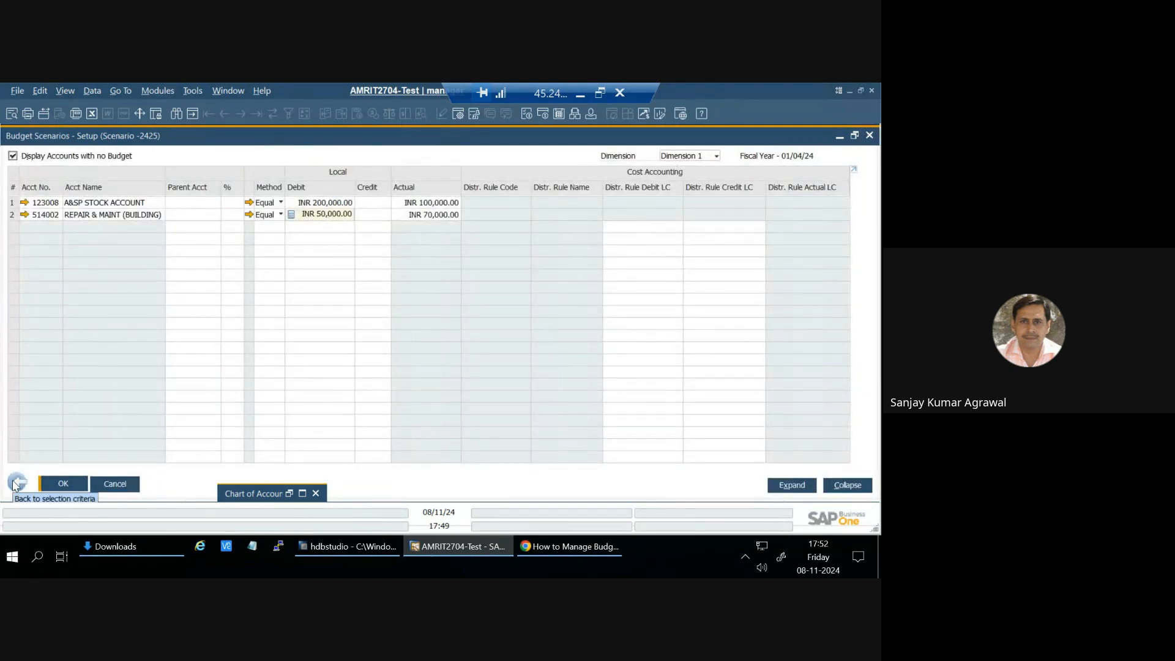
# Step: Return to the selection criteria and reload the scenario 2425 budget to recheck the row for account 514002
pyautogui.click(17, 482)
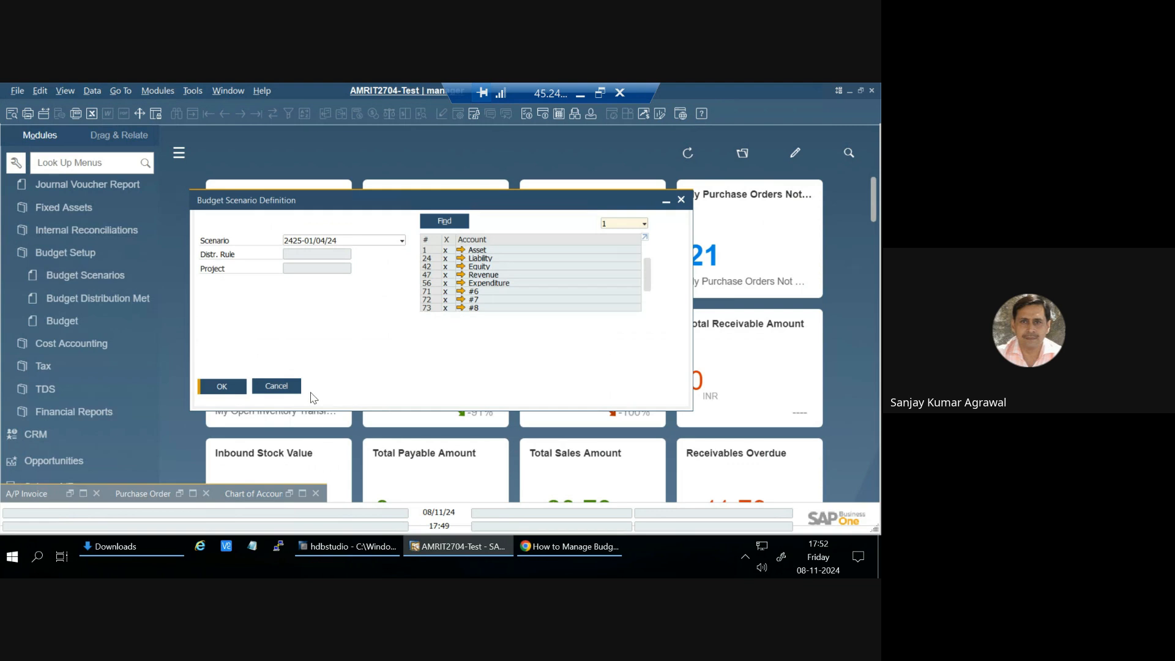
pyautogui.click(222, 386)
pyautogui.click(337, 216)
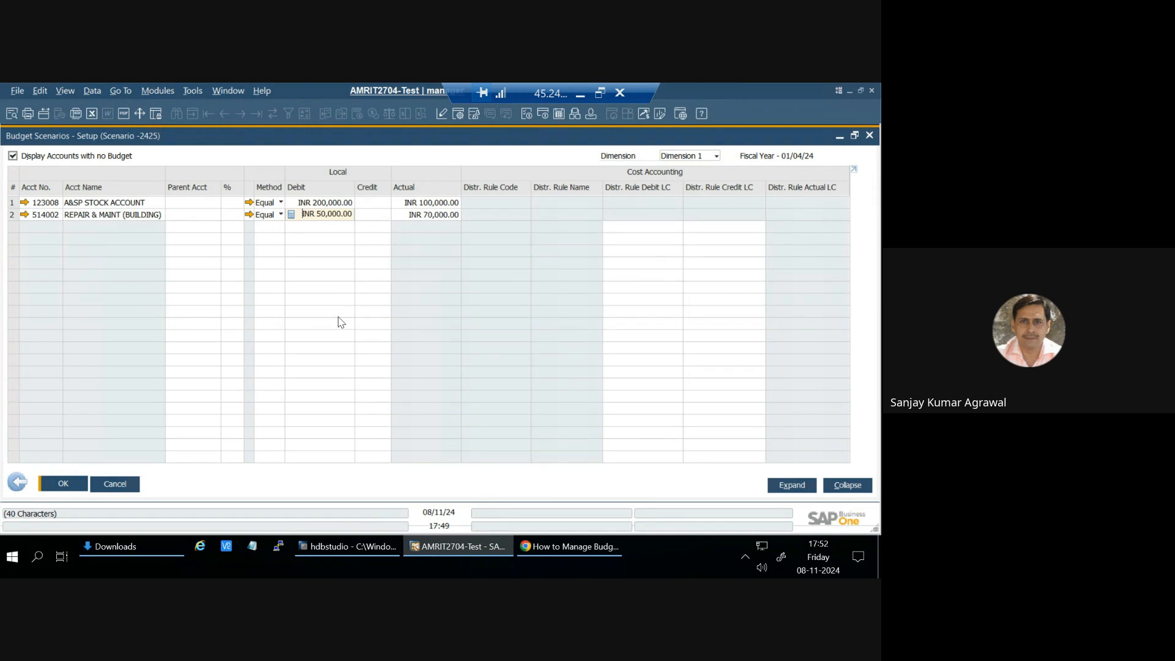
# Step: Leave the budget scenario and close its definition, the minimized Chart of Accounts and the Purchase Order
pyautogui.click(23, 485)
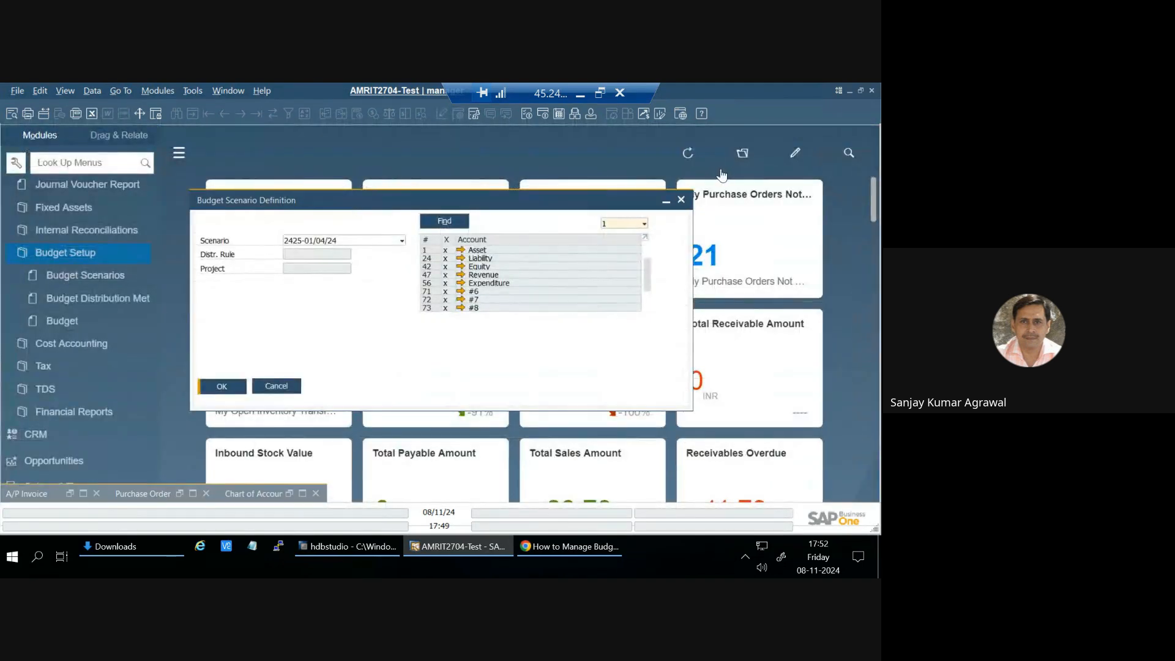
pyautogui.click(681, 200)
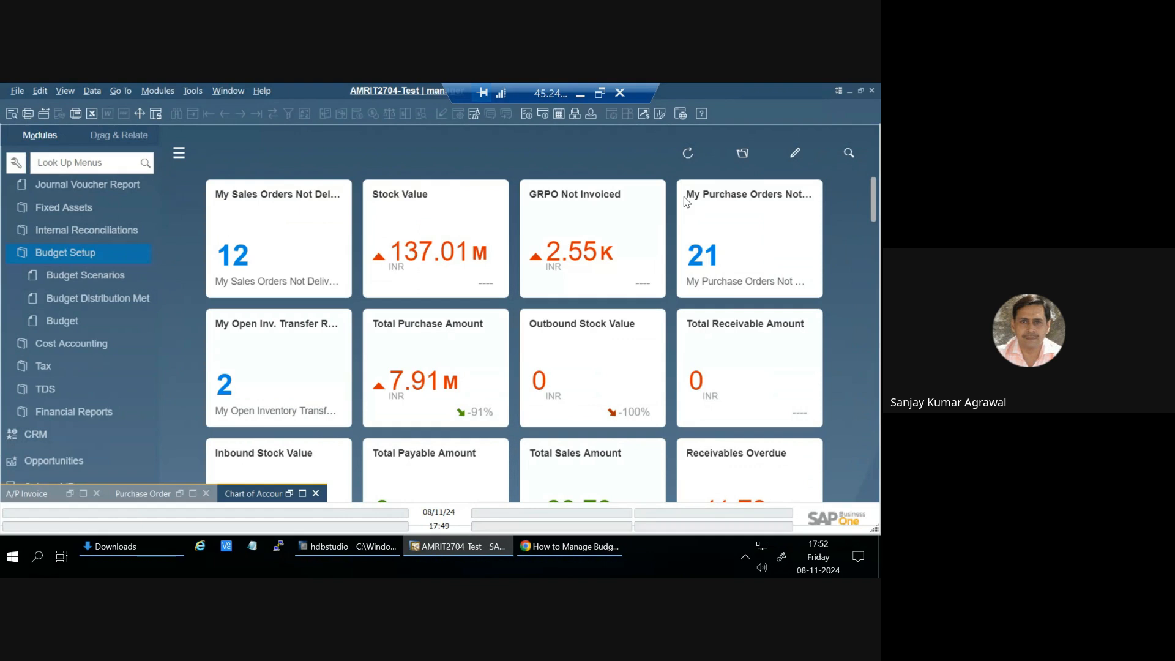
pyautogui.click(316, 493)
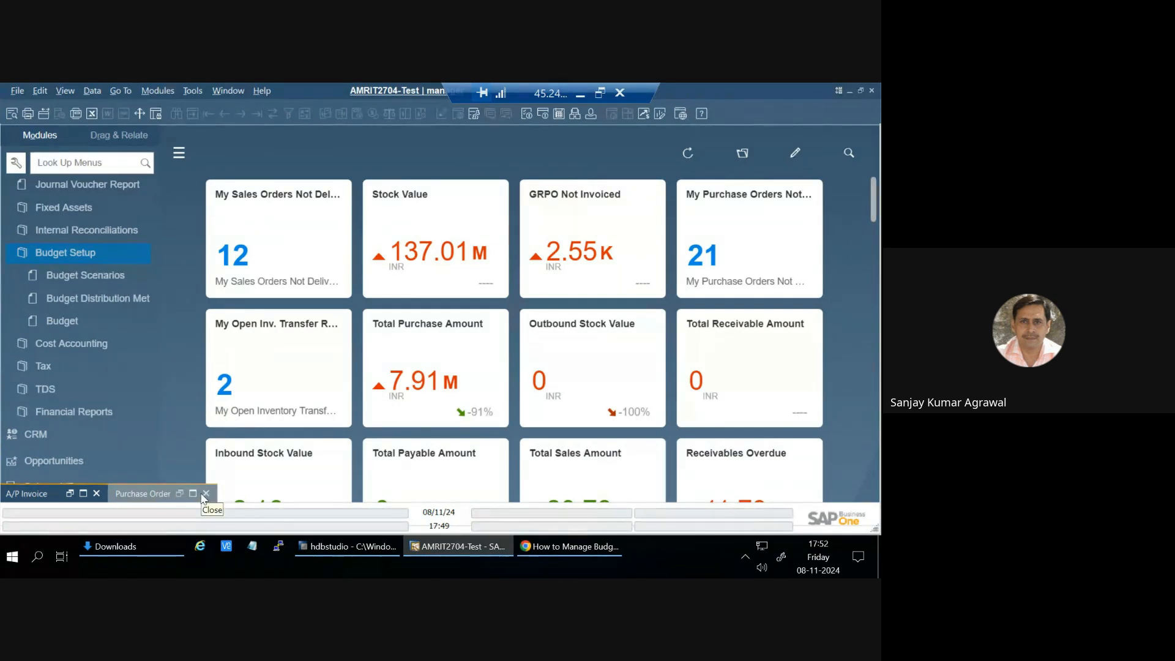
pyautogui.click(206, 493)
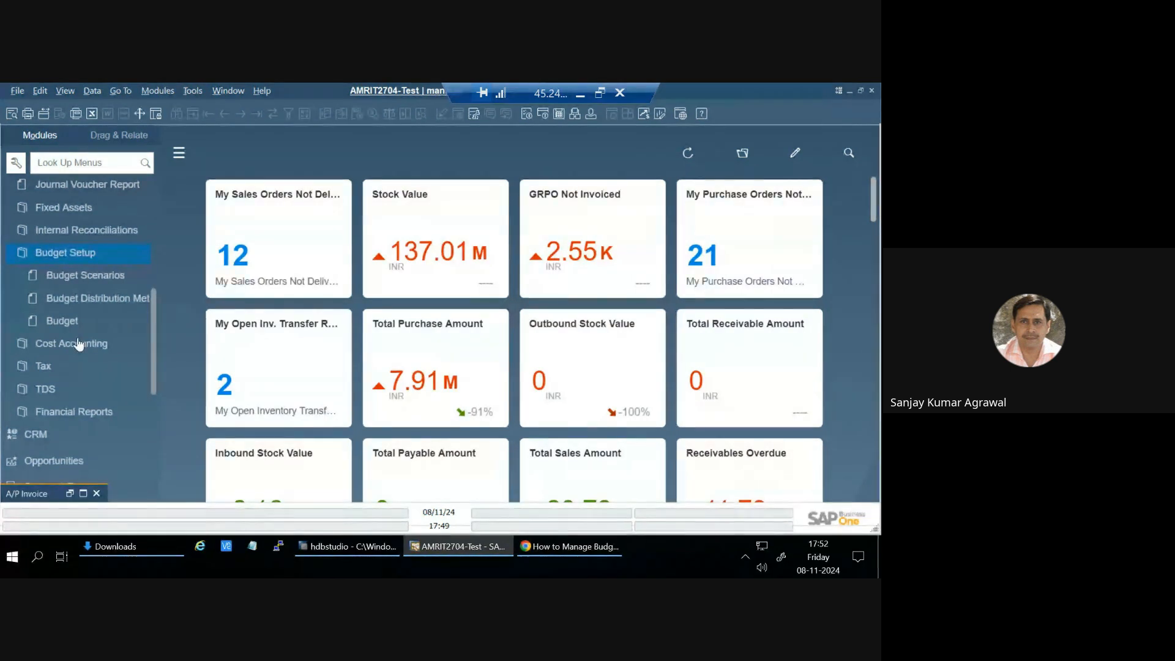
# Step: In the general budget settings, enable Accounting for blocking deviations from the annual budget, save, and close the system messages log
pyautogui.scroll(5, 93, 189)
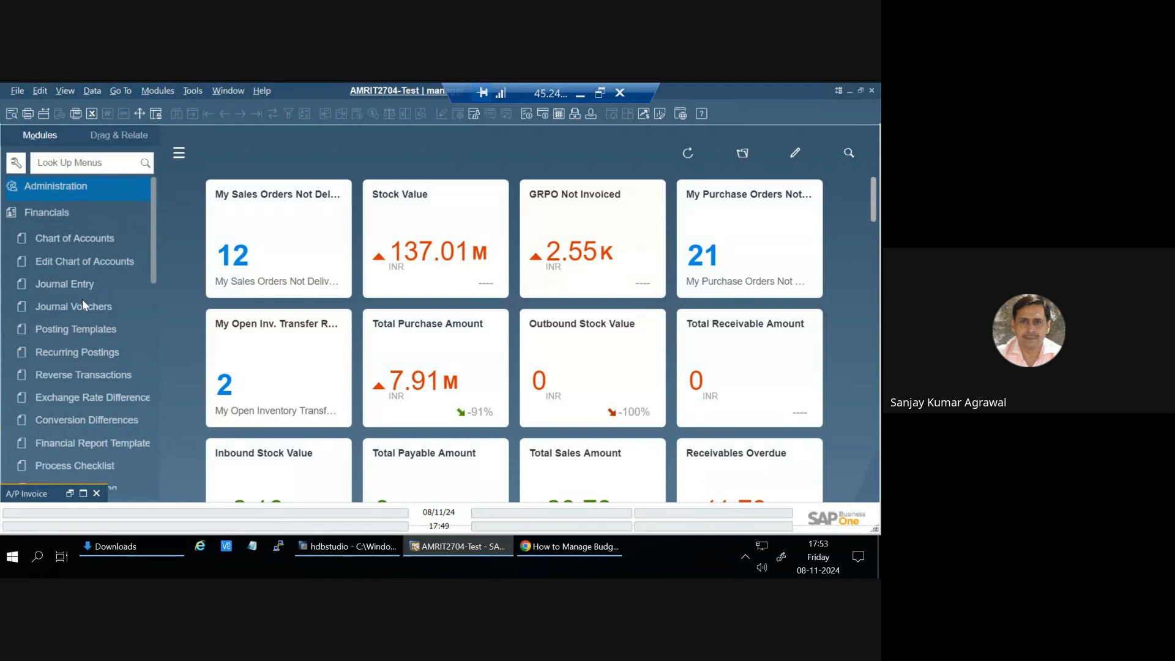
pyautogui.click(61, 189)
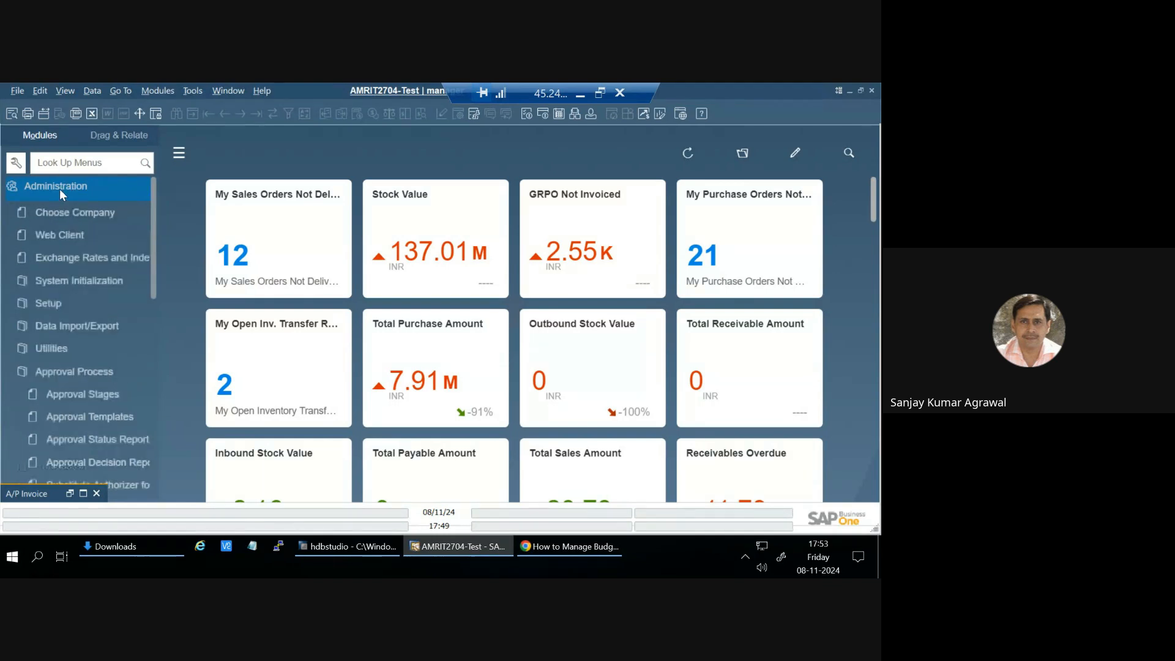
pyautogui.click(83, 283)
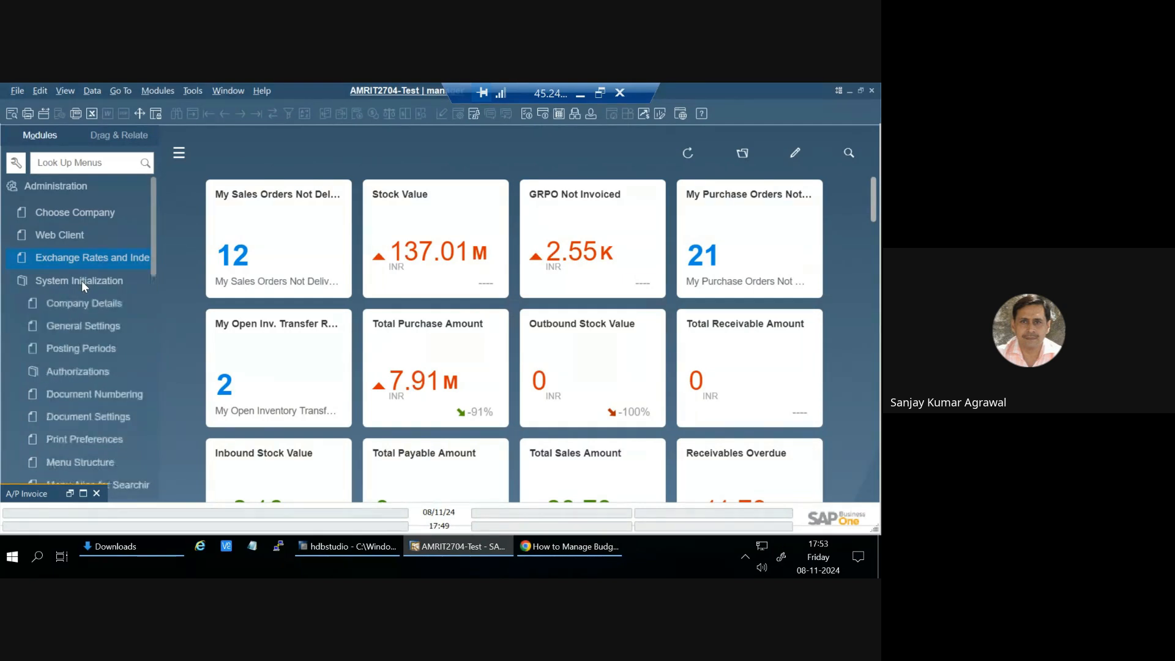
pyautogui.click(81, 326)
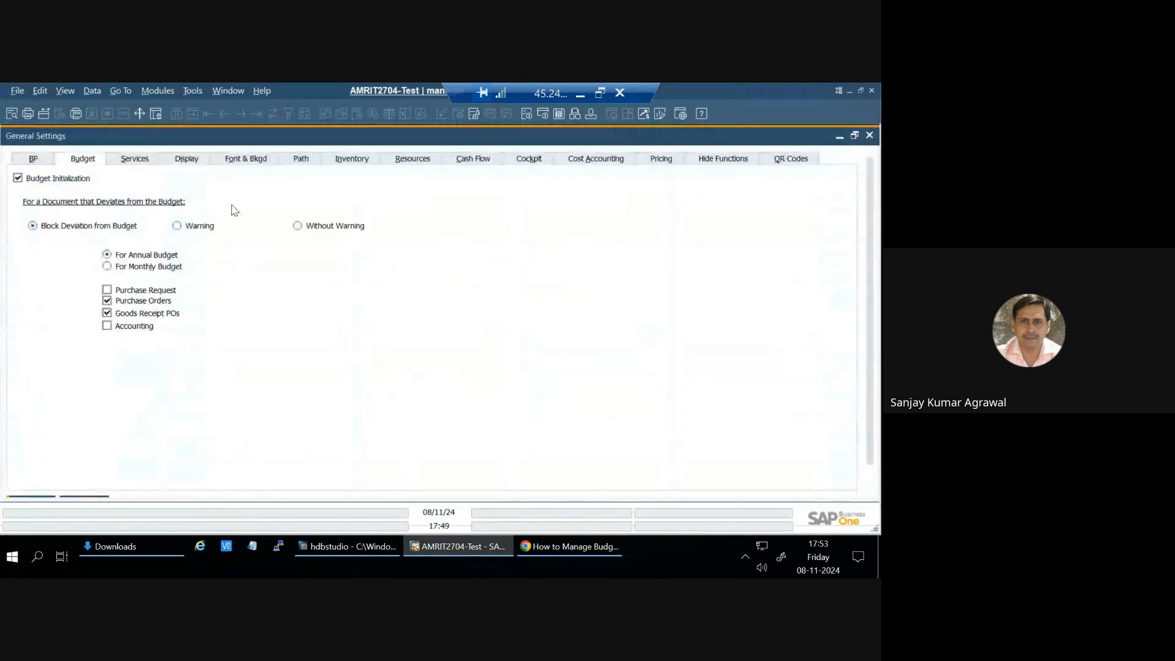
pyautogui.click(121, 326)
pyautogui.scroll(-1, 137, 446)
pyautogui.click(19, 481)
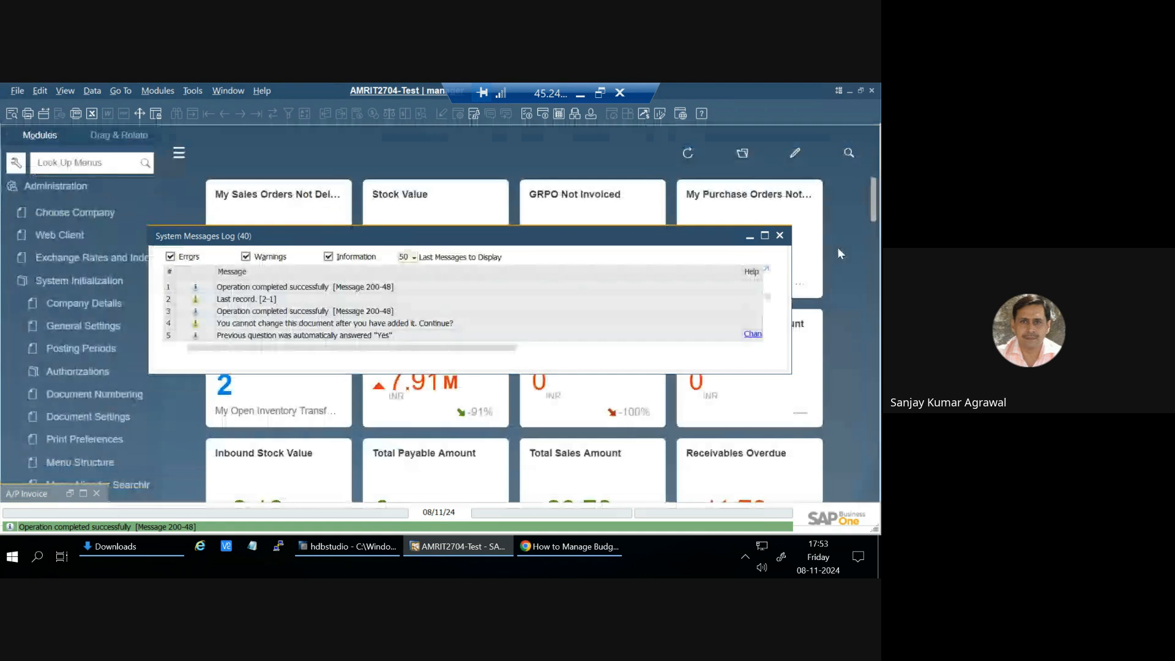
pyautogui.click(780, 235)
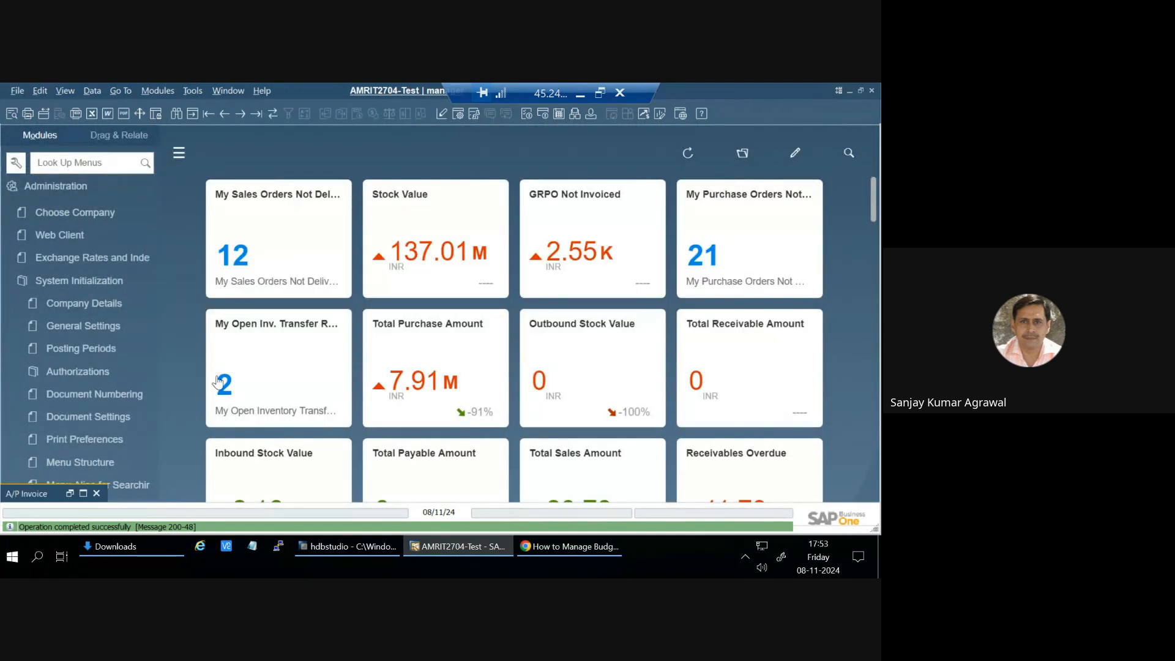
# Step: Open the budget rows of scenario 2425-01/04/24 from the financial budget setup
pyautogui.click(69, 306)
pyautogui.click(57, 187)
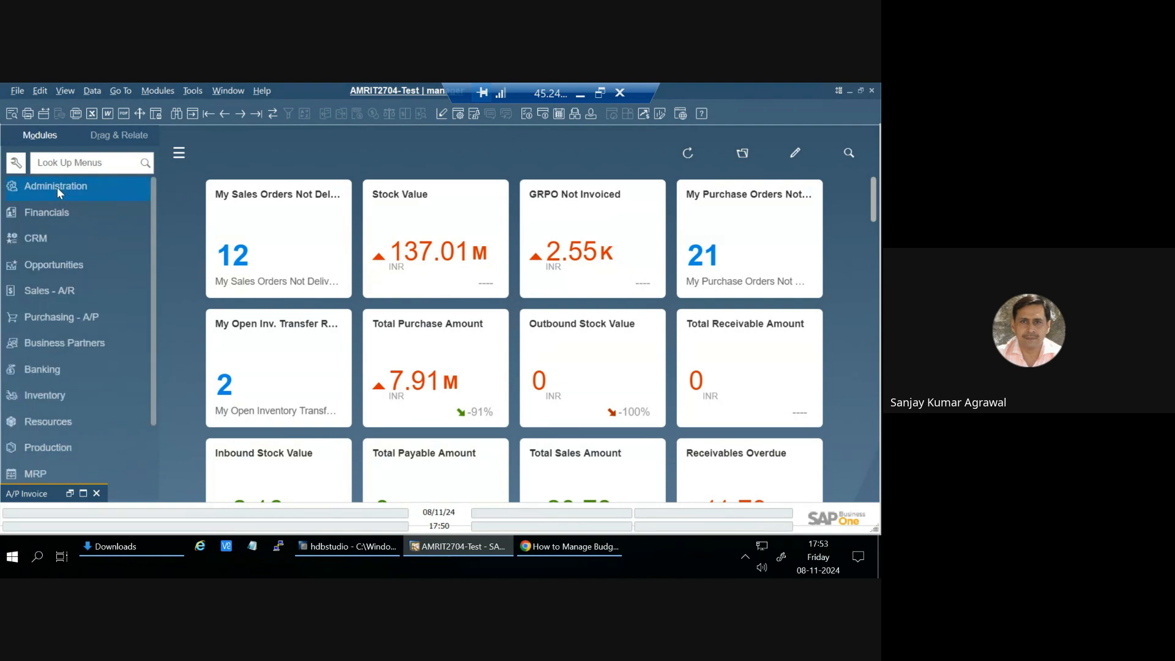
pyautogui.click(63, 212)
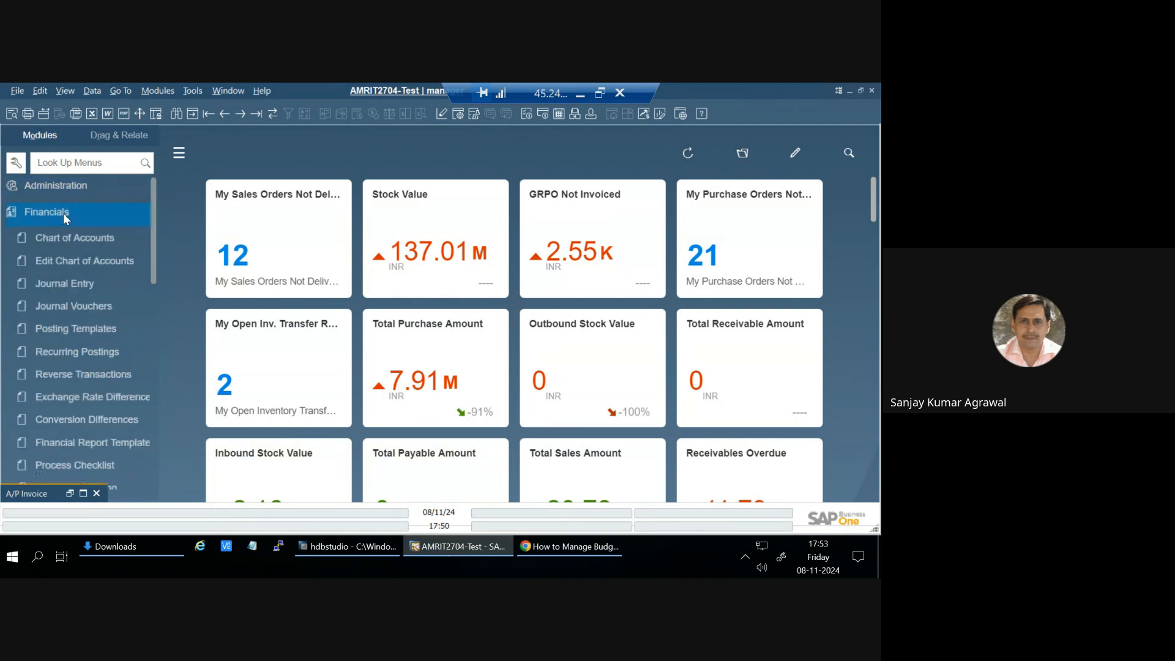
pyautogui.scroll(-3, 98, 397)
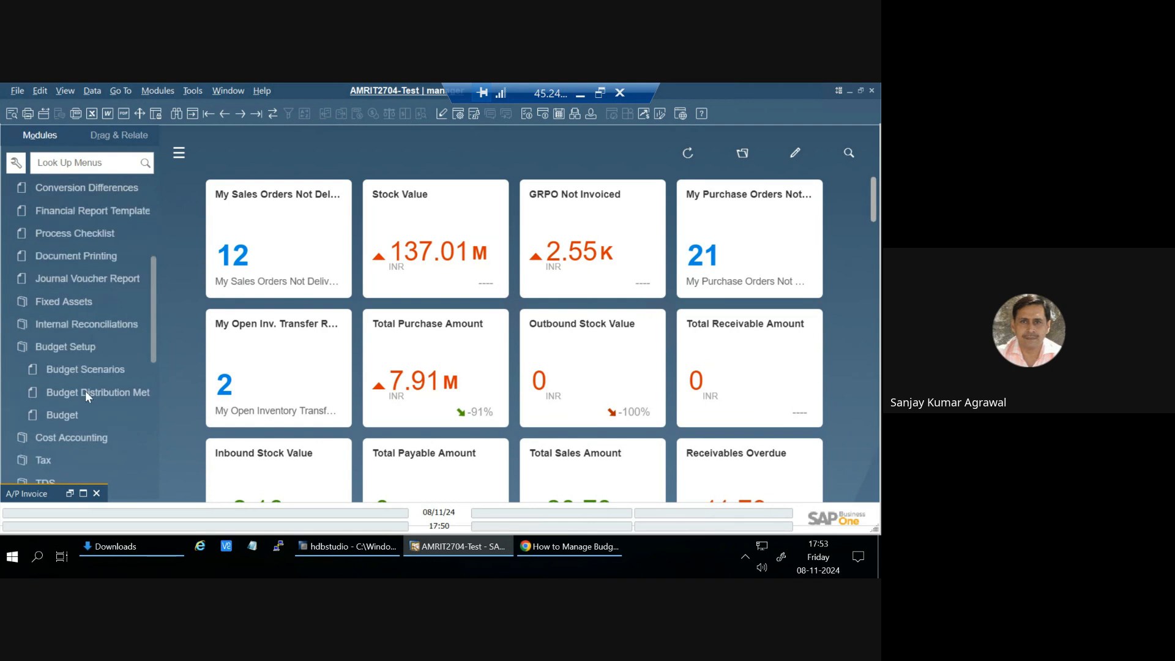
pyautogui.click(61, 415)
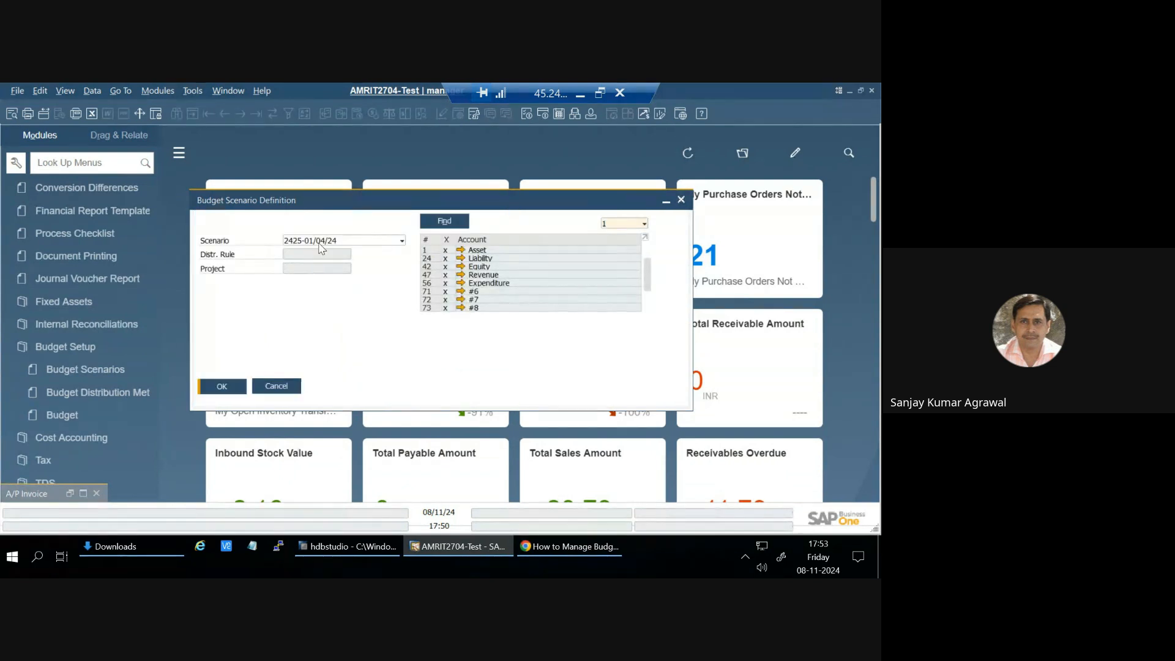
pyautogui.click(225, 386)
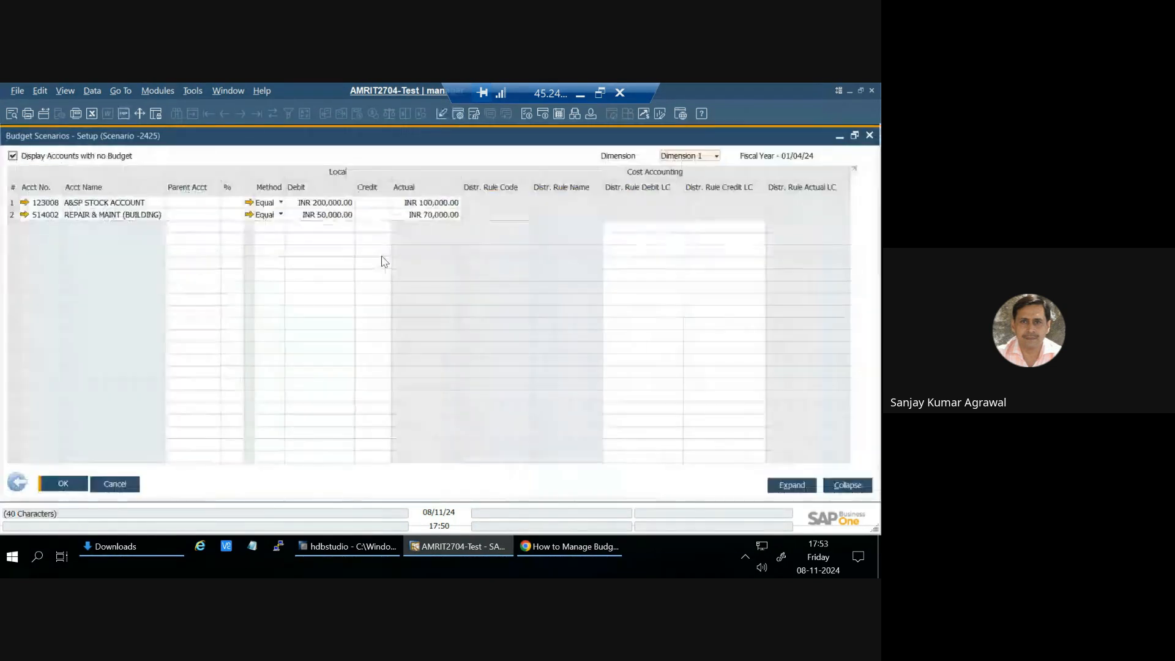
# Step: Set the local debit budget of account 514002 to 100000, update the scenario, and exit the budget definition
pyautogui.click(338, 216)
pyautogui.moveTo(303, 214); pyautogui.dragTo(414, 218)
pyautogui.write('100000')
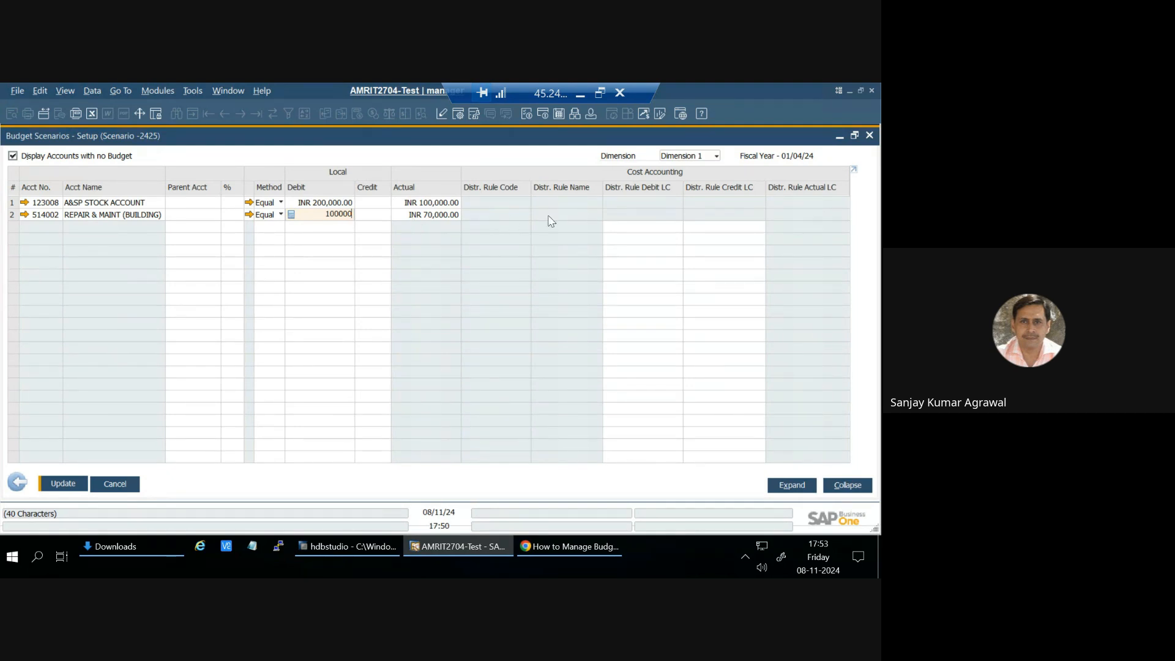
pyautogui.click(442, 215)
pyautogui.click(63, 486)
pyautogui.click(63, 485)
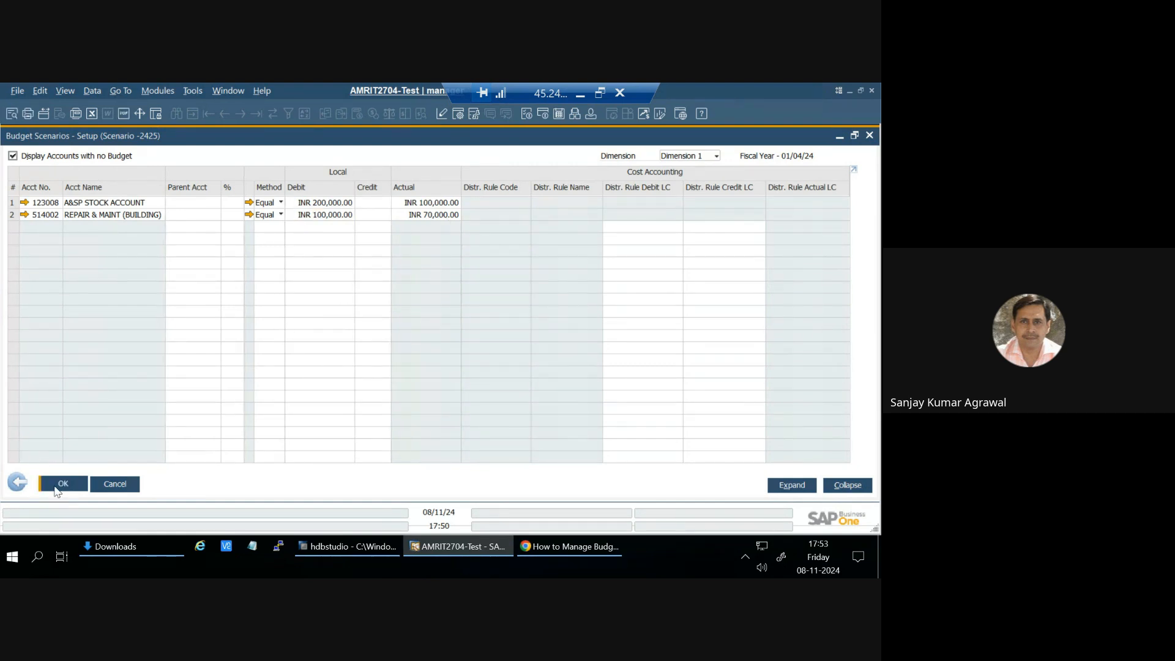
pyautogui.click(22, 484)
pyautogui.click(283, 390)
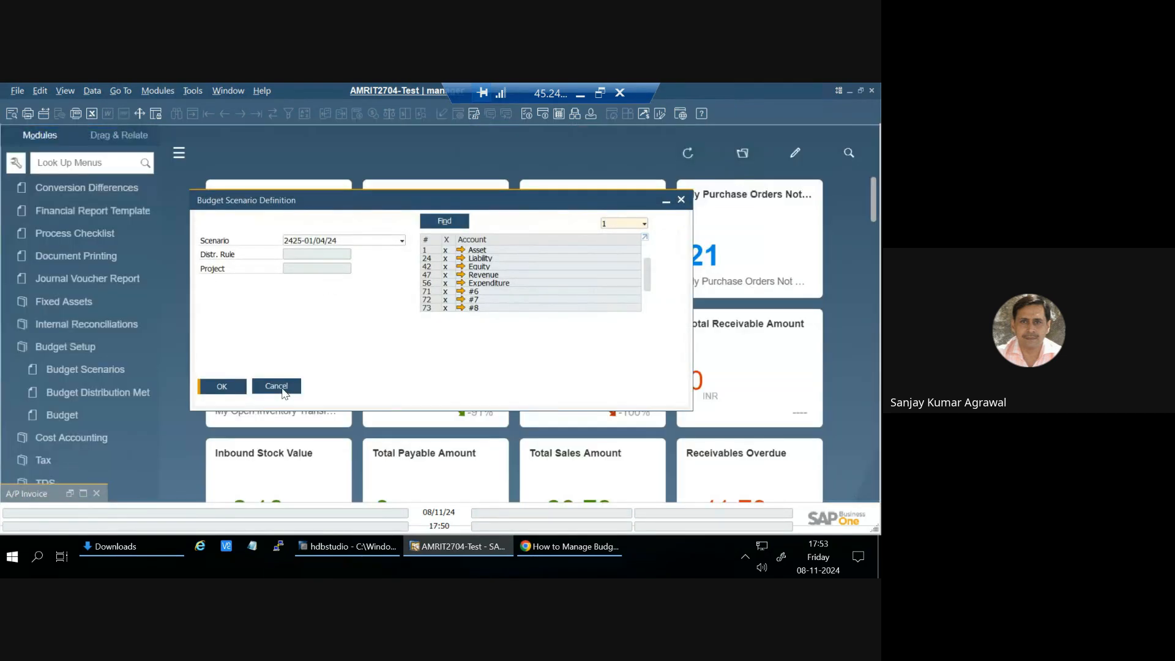
# Step: Restore the minimized A/P Invoice for A.S.ELECTRONICS WORKS, duplicate it, and answer the prompt that follows
pyautogui.click(83, 493)
pyautogui.rightClick(318, 196)
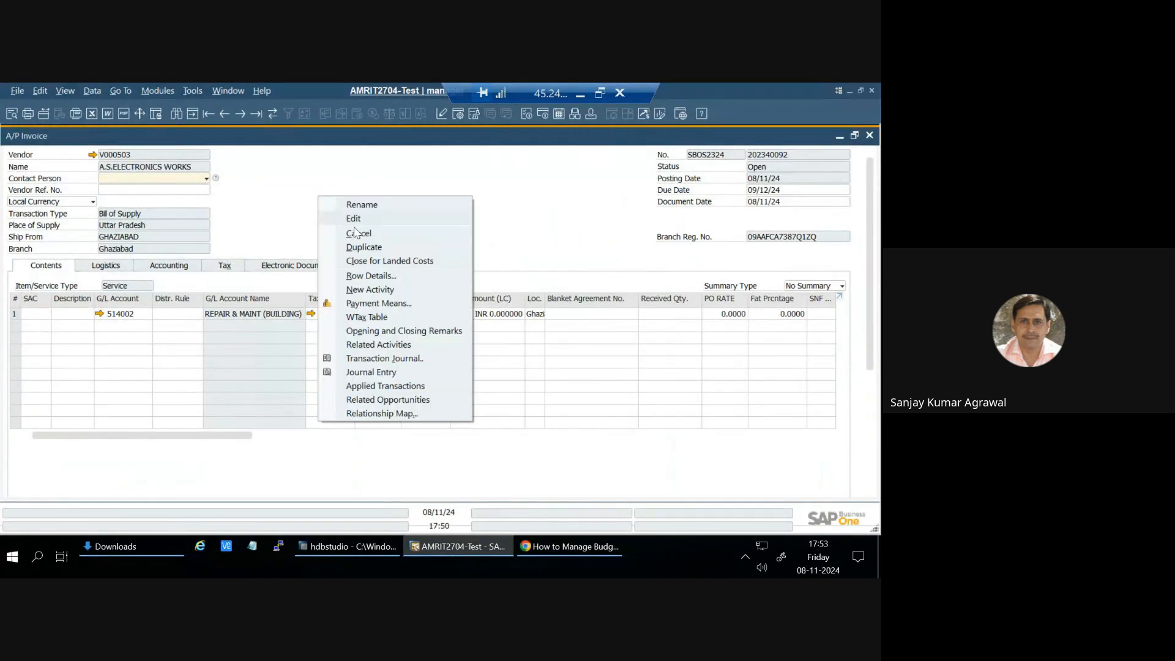
pyautogui.click(124, 156)
pyautogui.rightClick(124, 160)
pyautogui.click(375, 210)
pyautogui.rightClick(378, 207)
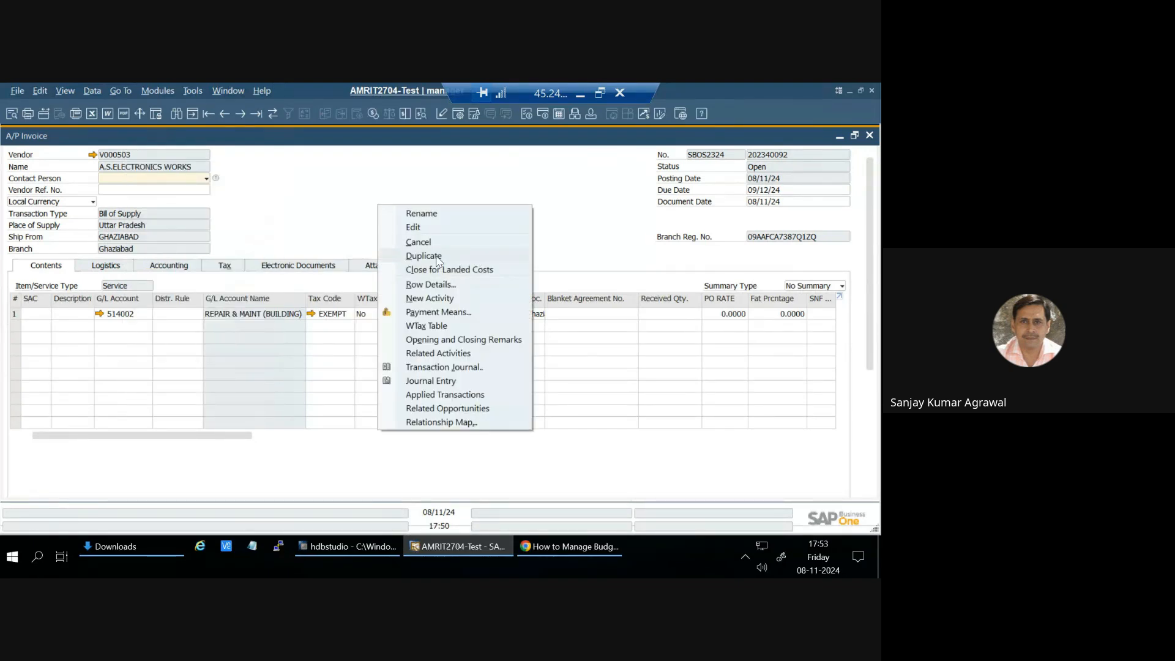
pyautogui.click(438, 257)
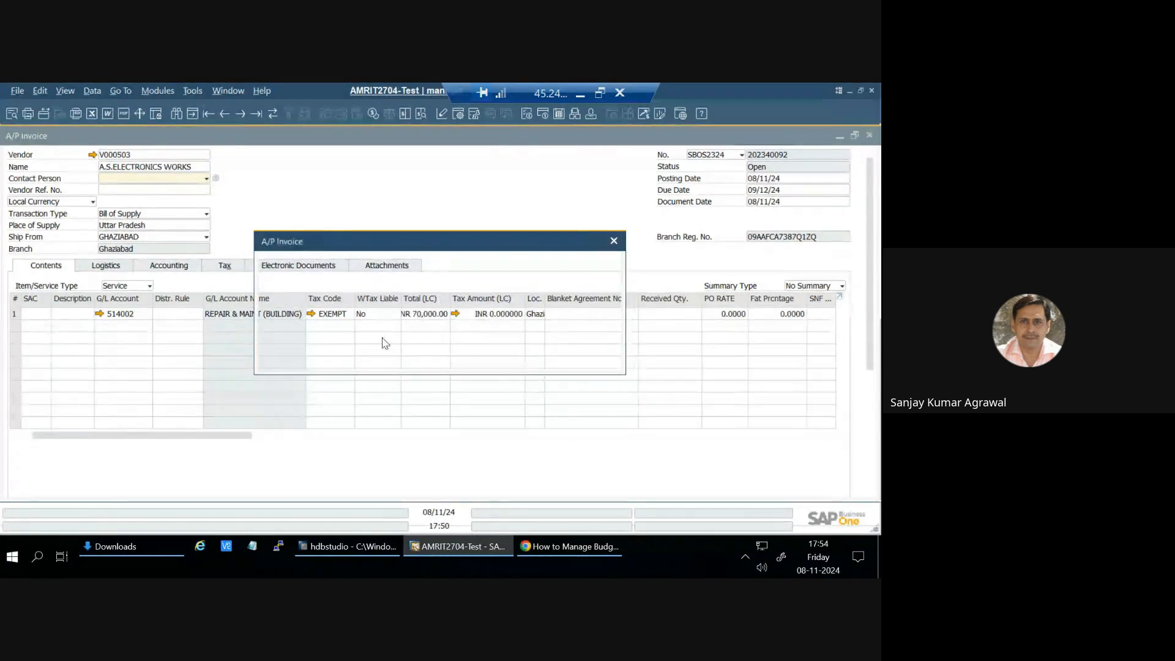
pyautogui.click(362, 356)
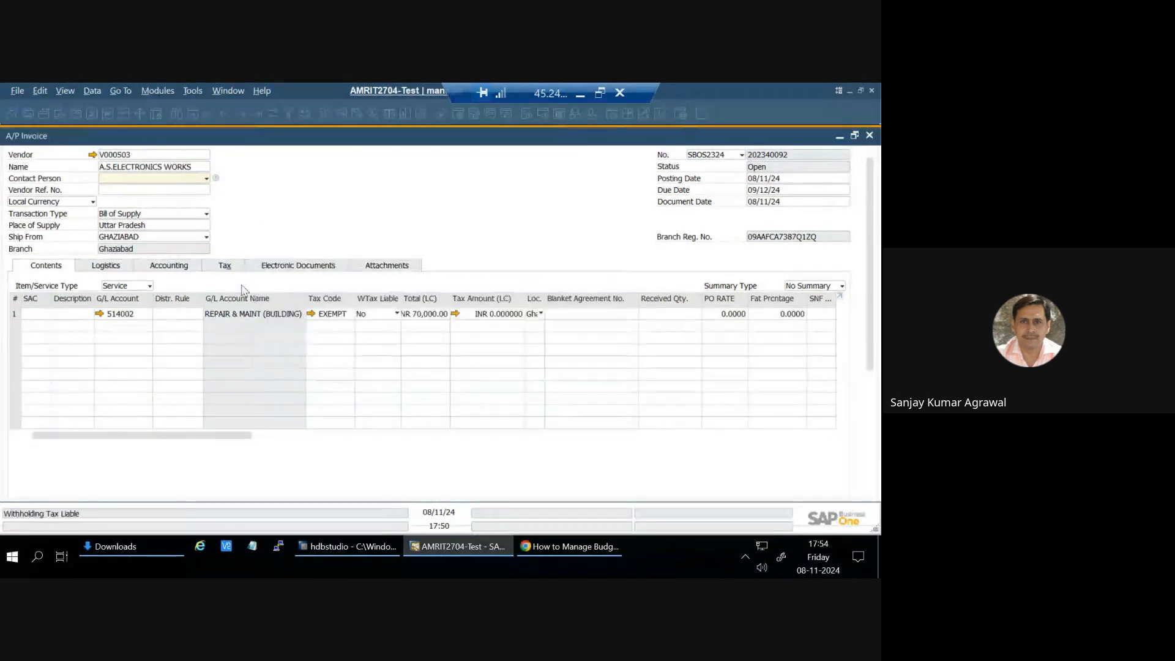
# Step: Re-enter the same vendor code in the duplicated invoice and decline updating the document rows with the new business partner's data
pyautogui.rightClick(152, 154)
pyautogui.click(169, 181)
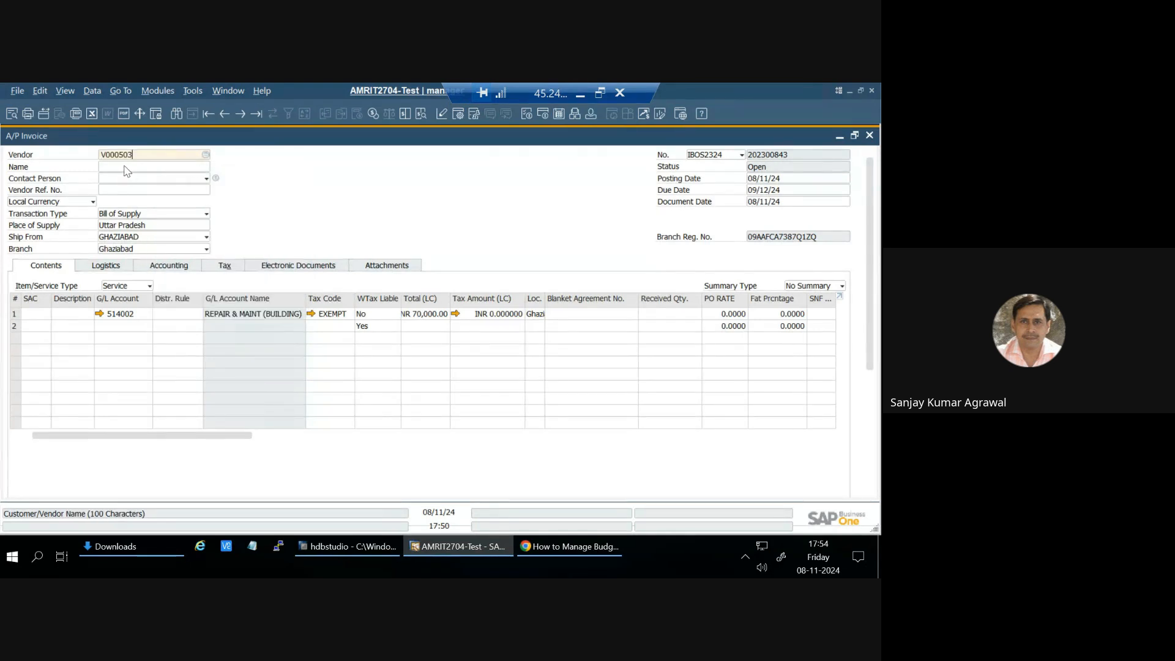
pyautogui.press('Tab')
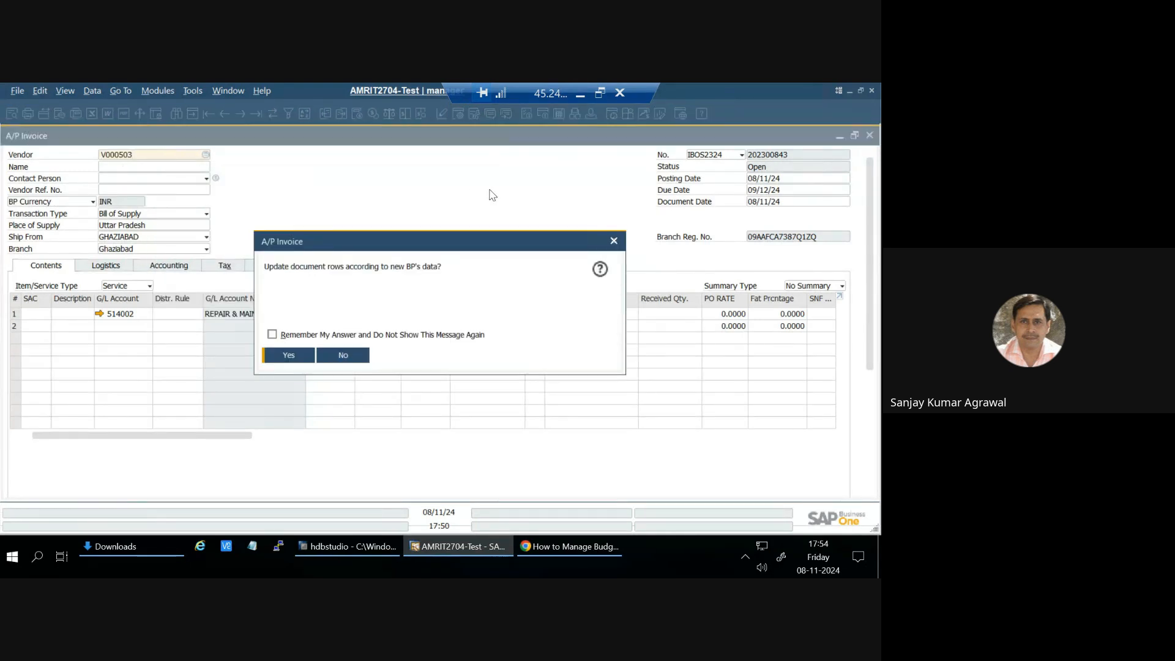
pyautogui.click(343, 356)
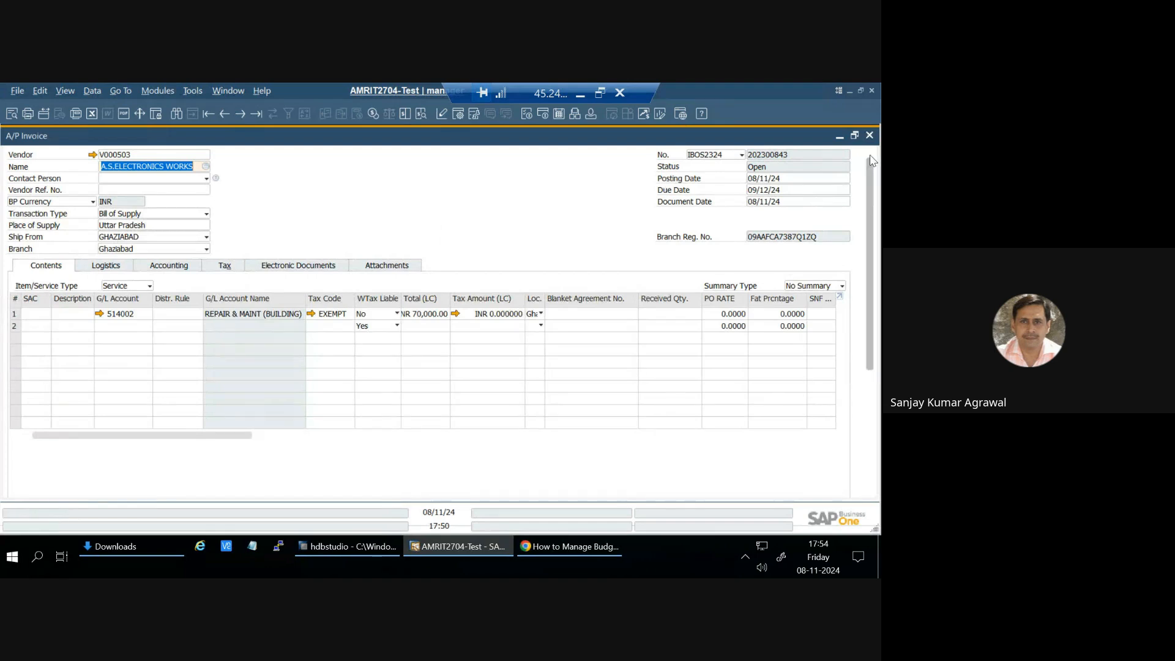
# Step: Try to add the INR 70,000 invoice, continuing despite the missing PAN and accepting the empty withholding tax table
pyautogui.moveTo(871, 195); pyautogui.dragTo(875, 487)
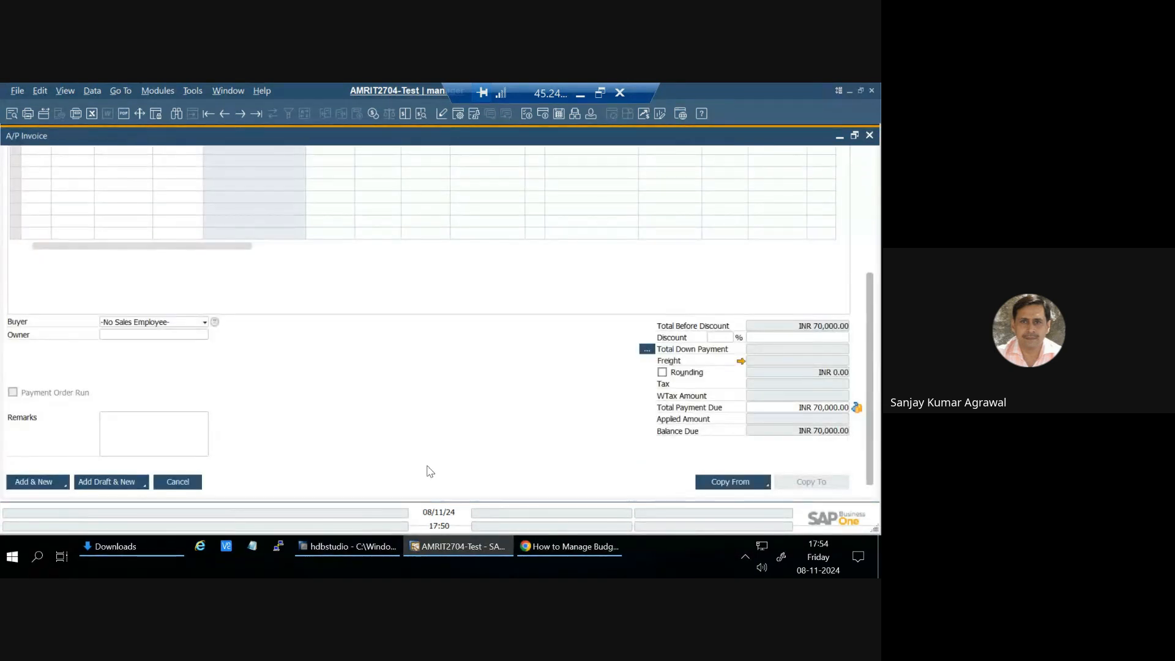
pyautogui.click(36, 482)
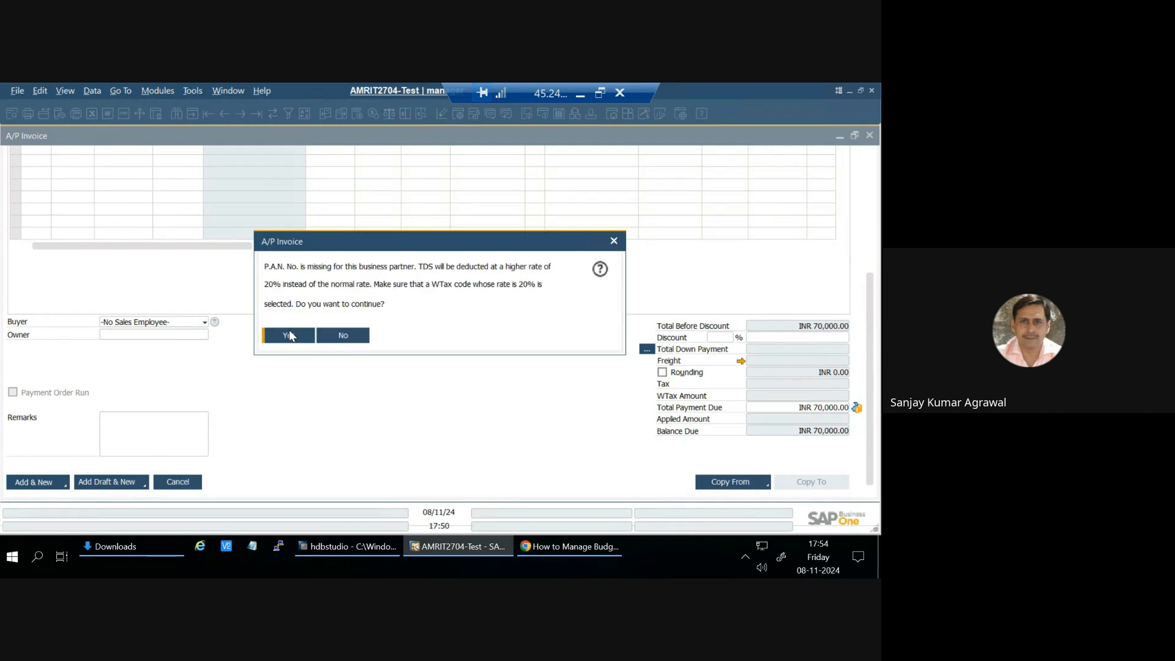
pyautogui.click(290, 335)
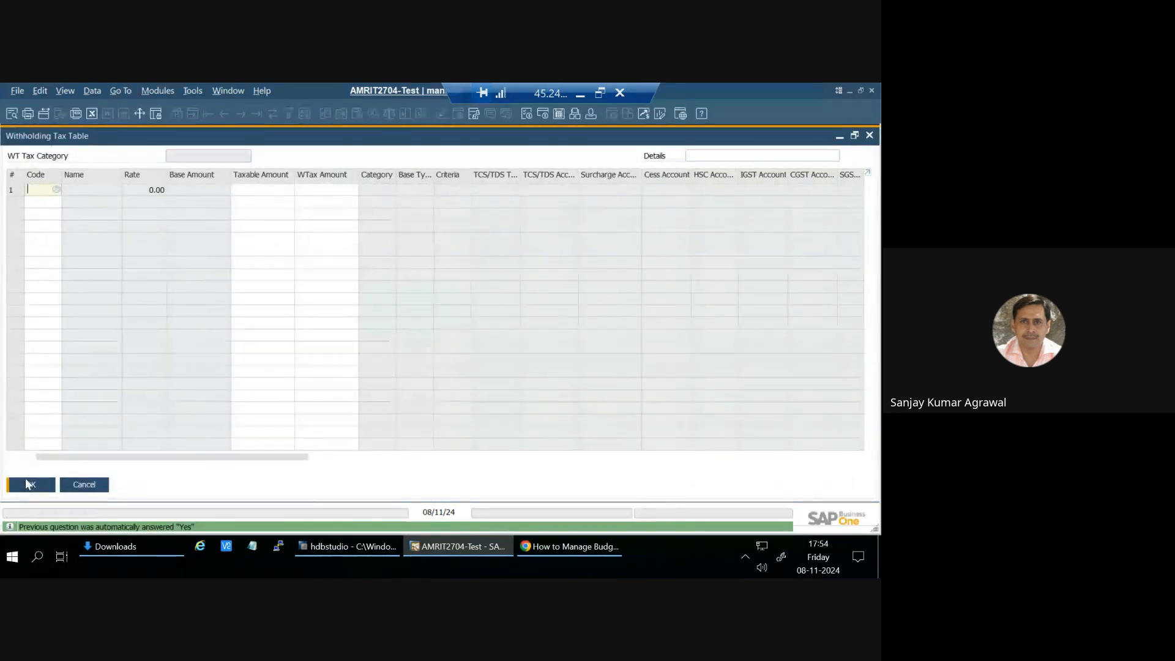
pyautogui.click(29, 484)
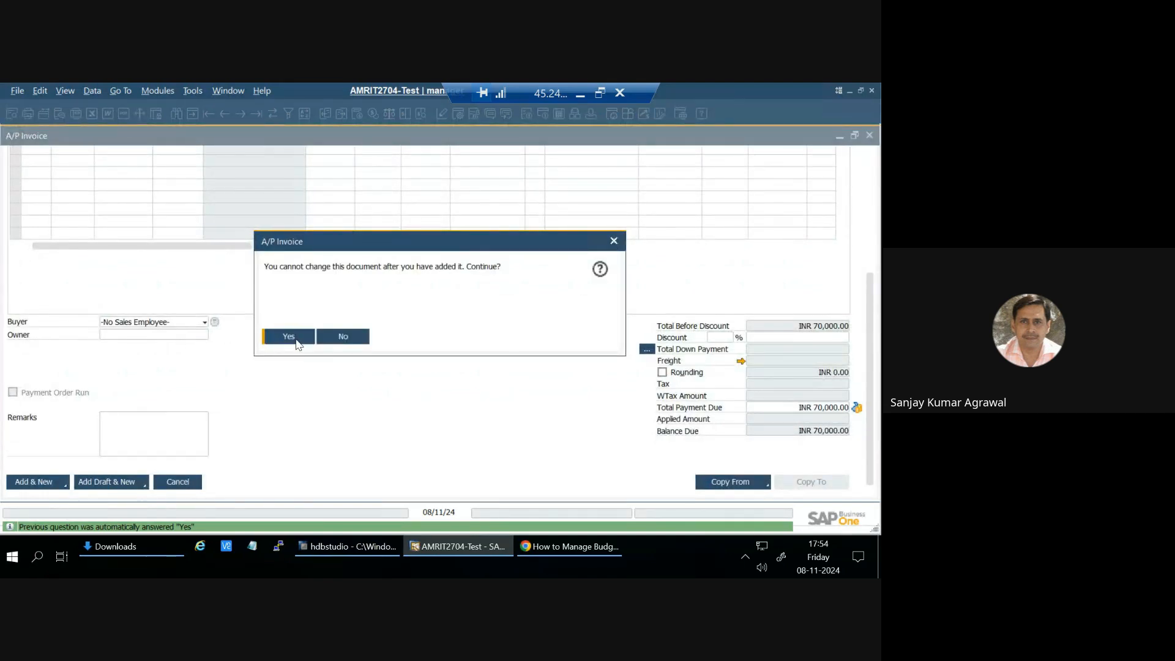
pyautogui.click(289, 336)
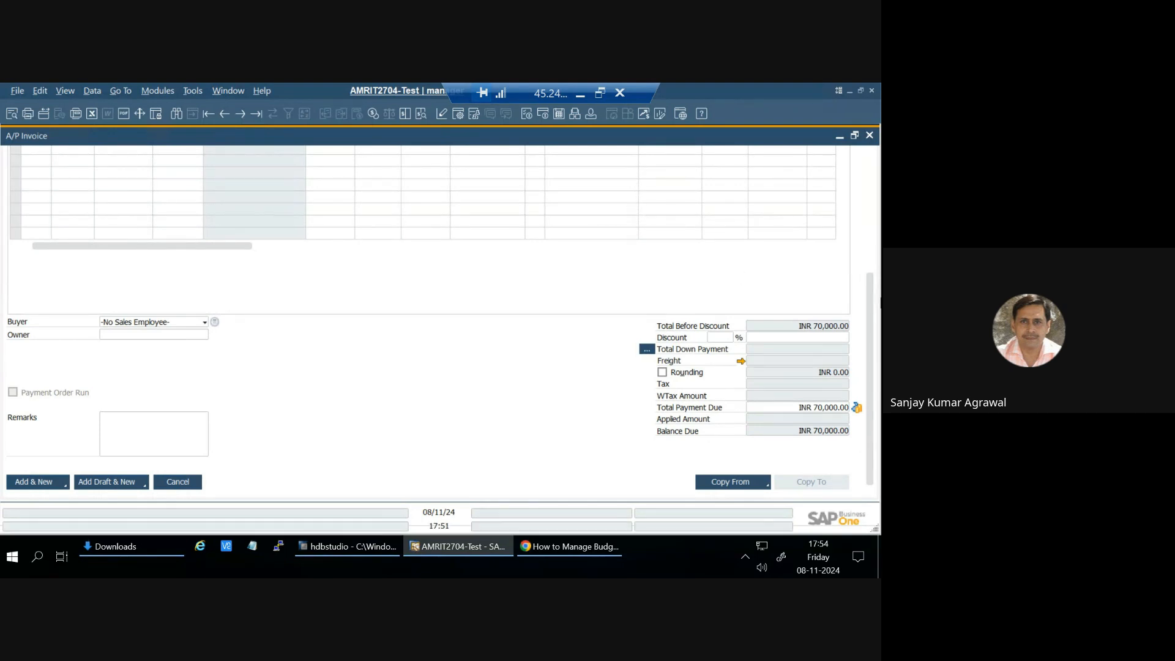
# Step: Set the total of the 514002 row to 15000 and try to add the invoice, accepting the PAN, withholding tax and final confirmations
pyautogui.moveTo(868, 318); pyautogui.dragTo(879, 159)
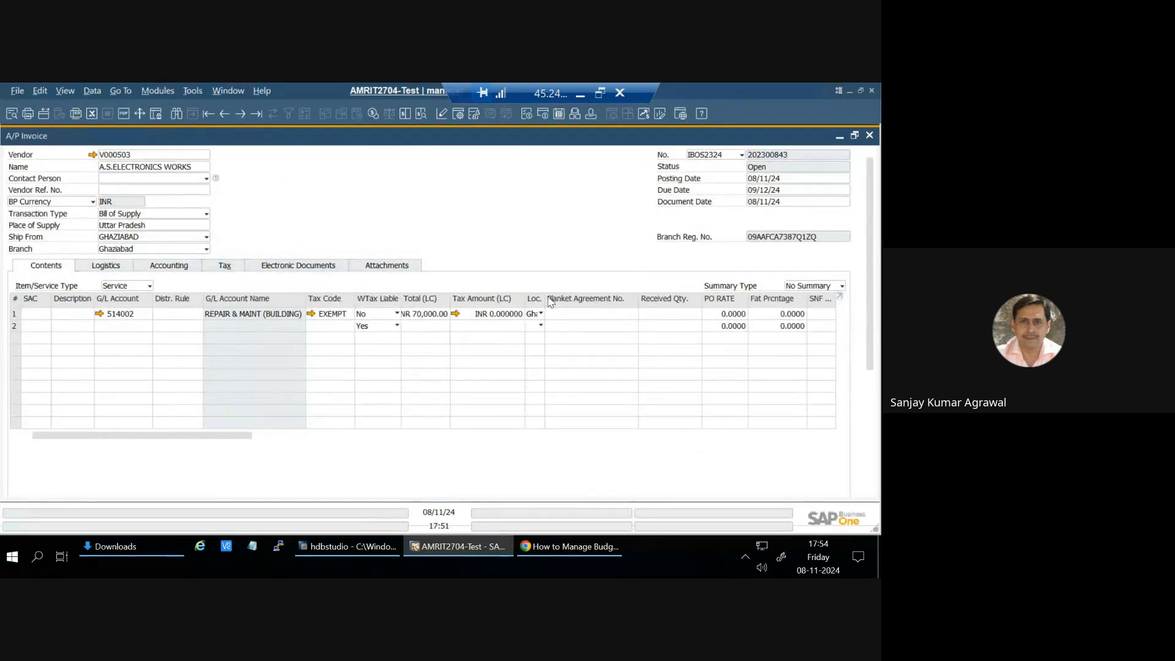
pyautogui.click(421, 312)
pyautogui.write('15000')
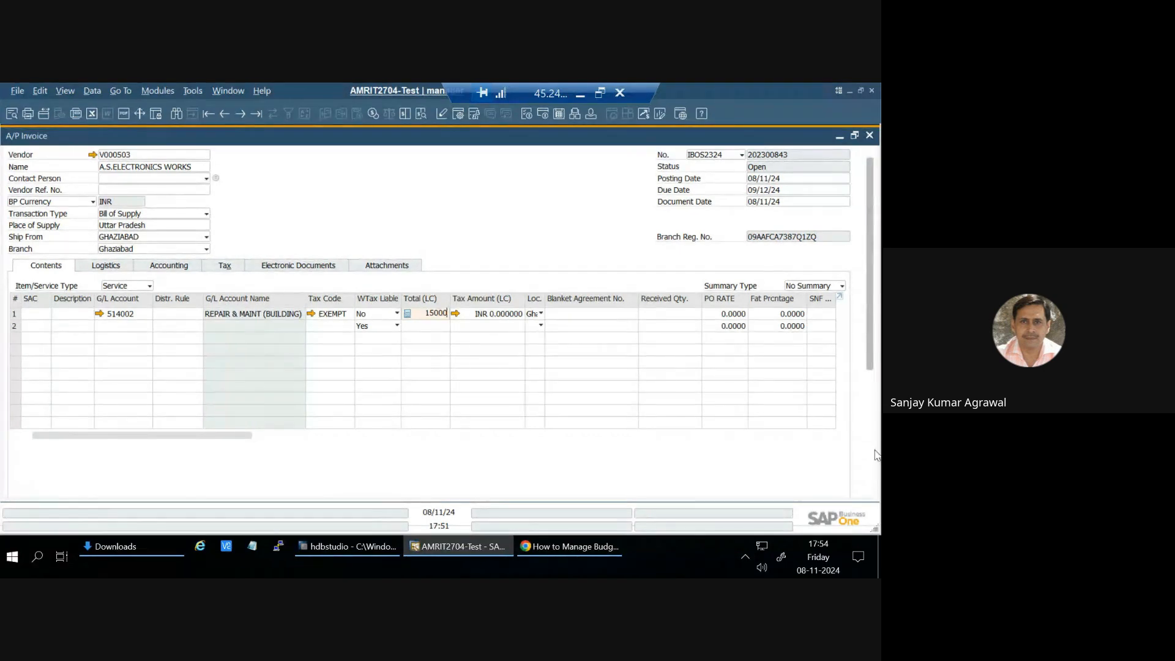
pyautogui.click(869, 487)
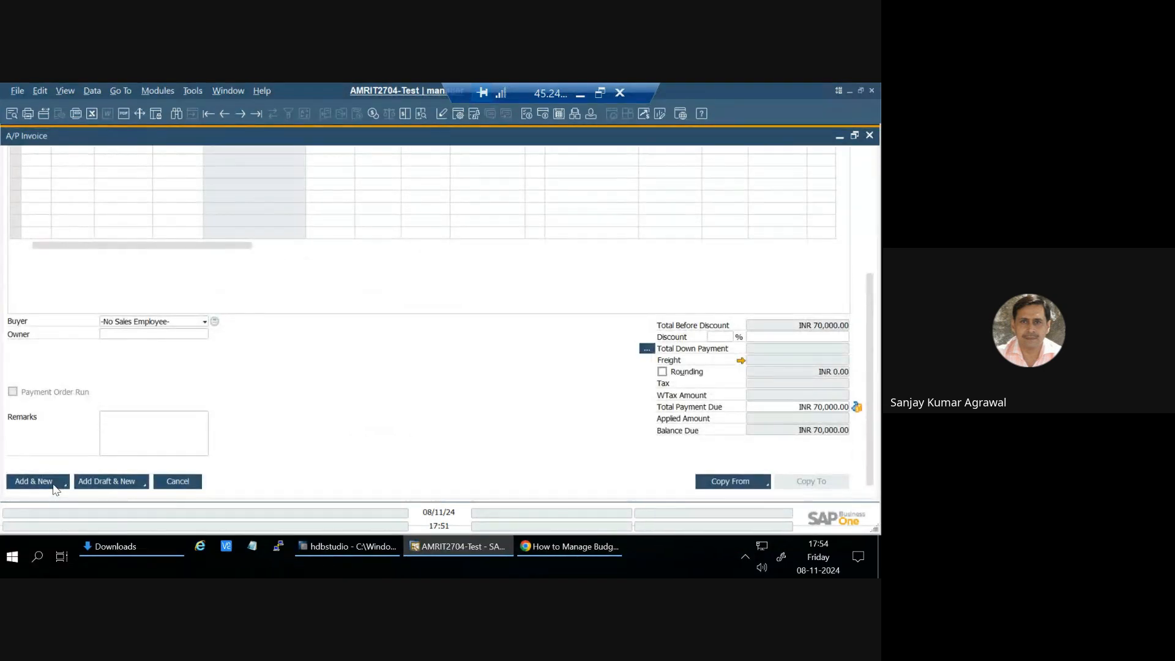
pyautogui.click(46, 482)
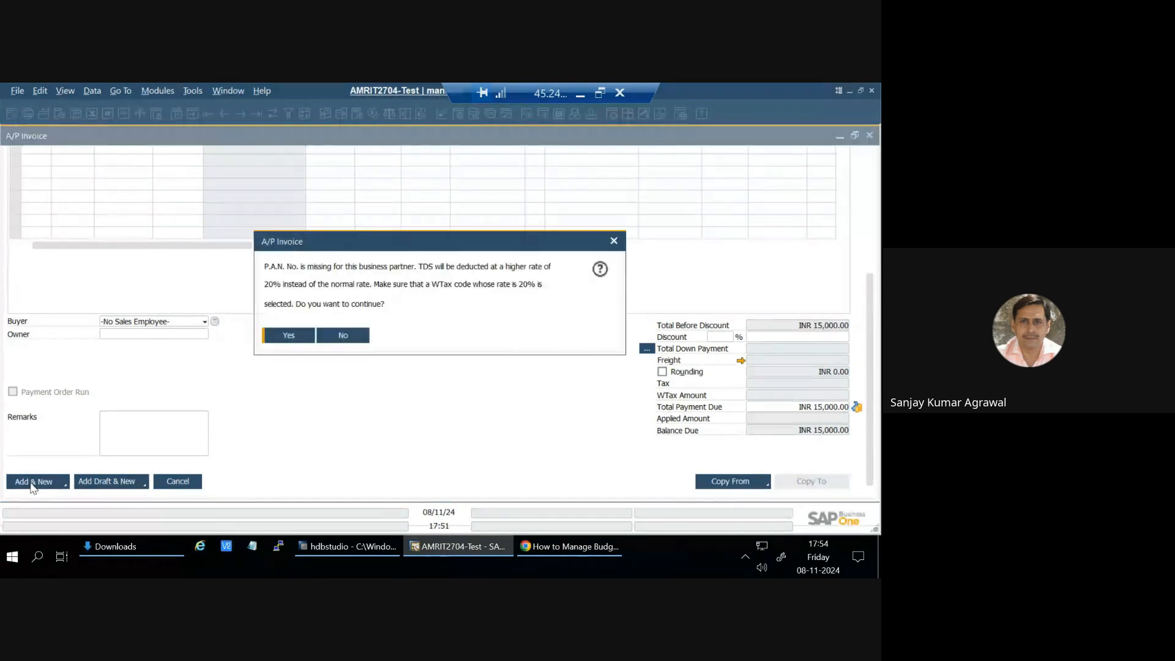
pyautogui.click(287, 336)
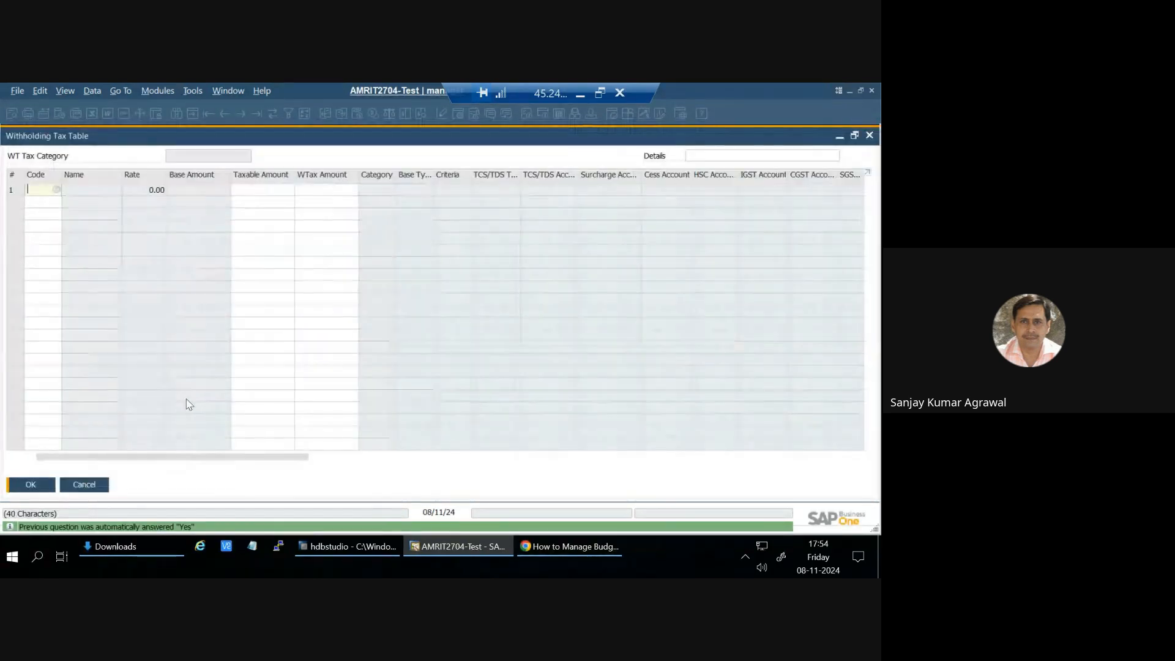
pyautogui.click(32, 484)
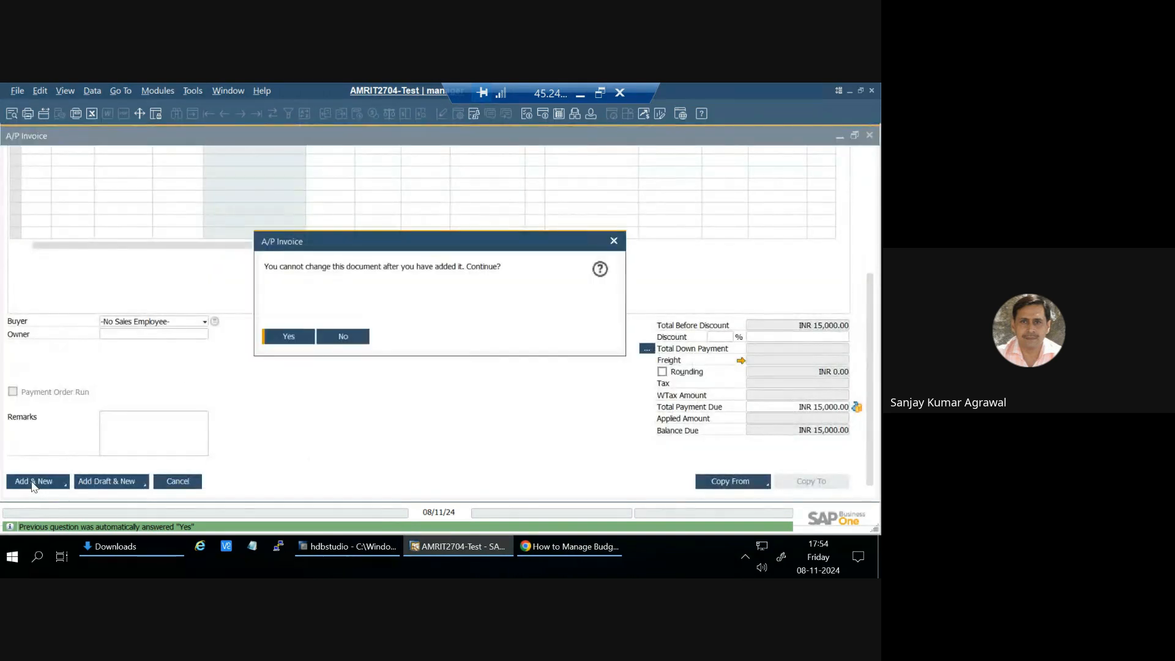
pyautogui.click(303, 335)
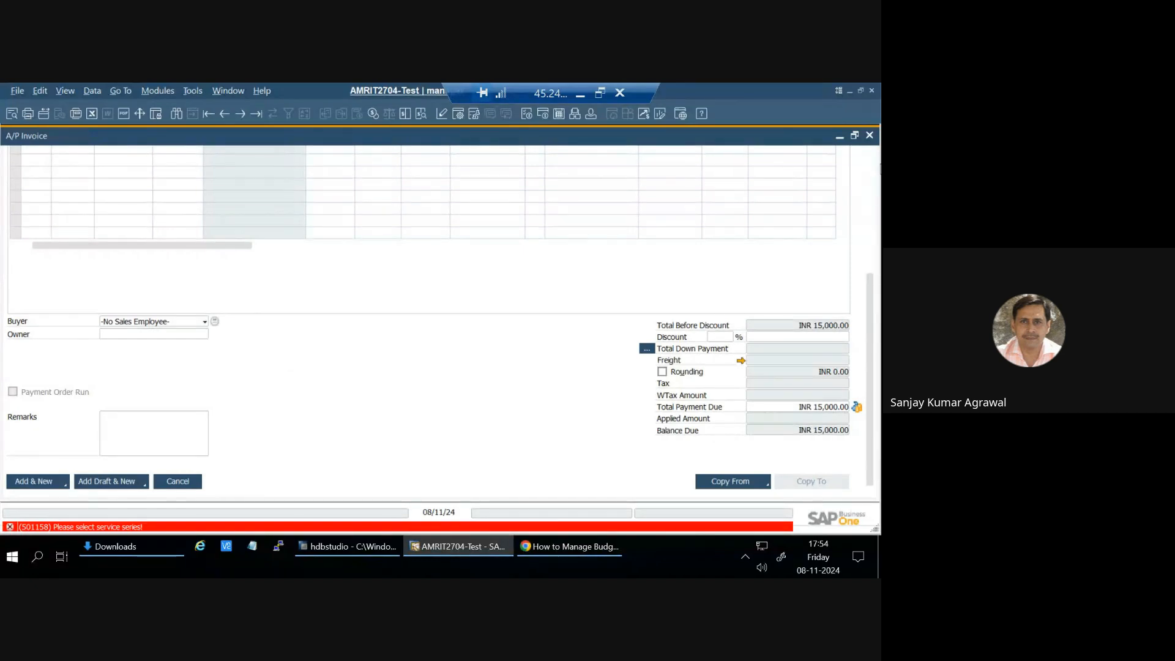
# Step: Change the invoice numbering series to SBOS2324, add the invoice through all confirmations, and close the A/P Invoice window
pyautogui.scroll(5, 869, 306)
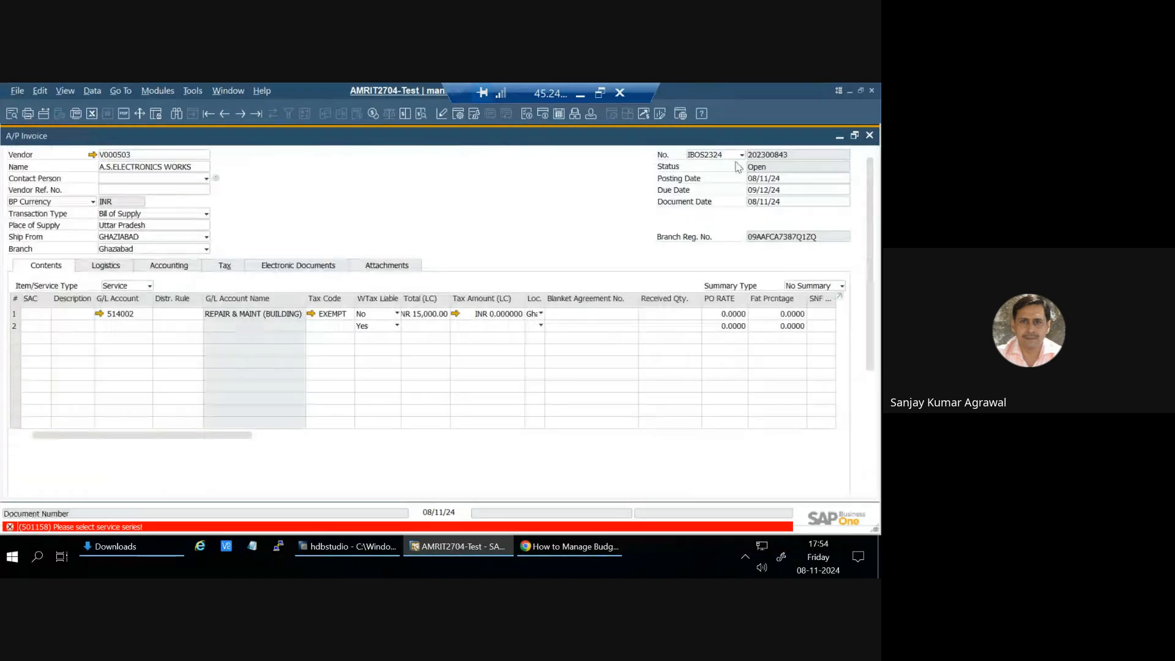
pyautogui.click(740, 155)
pyautogui.click(709, 202)
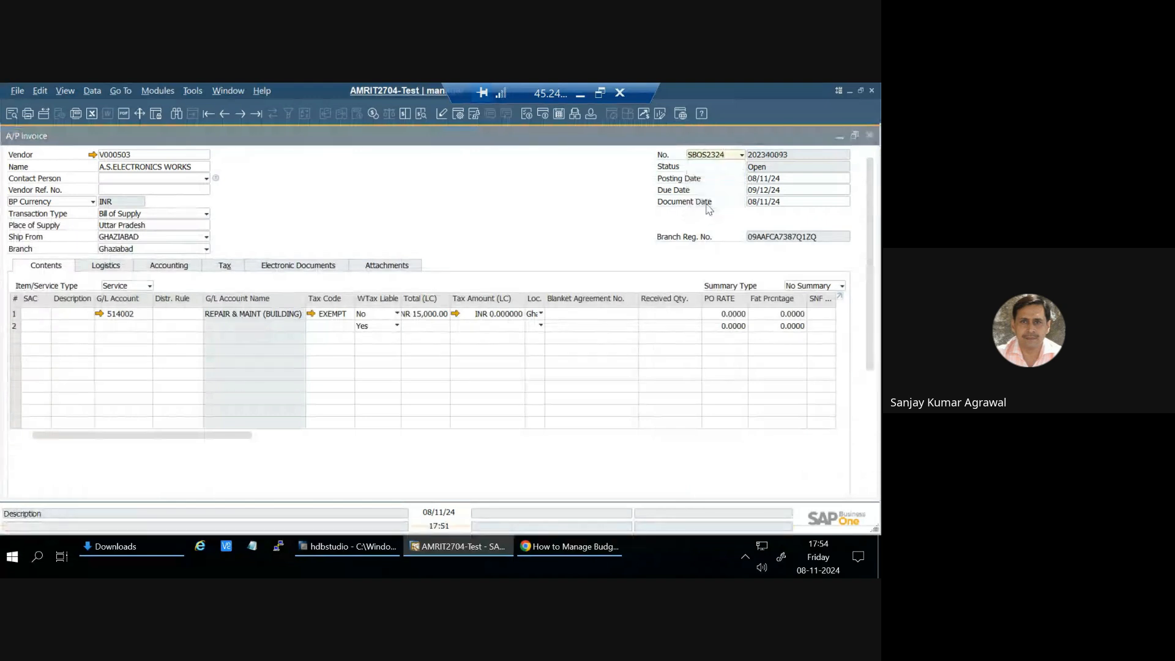
pyautogui.scroll(-5, 864, 478)
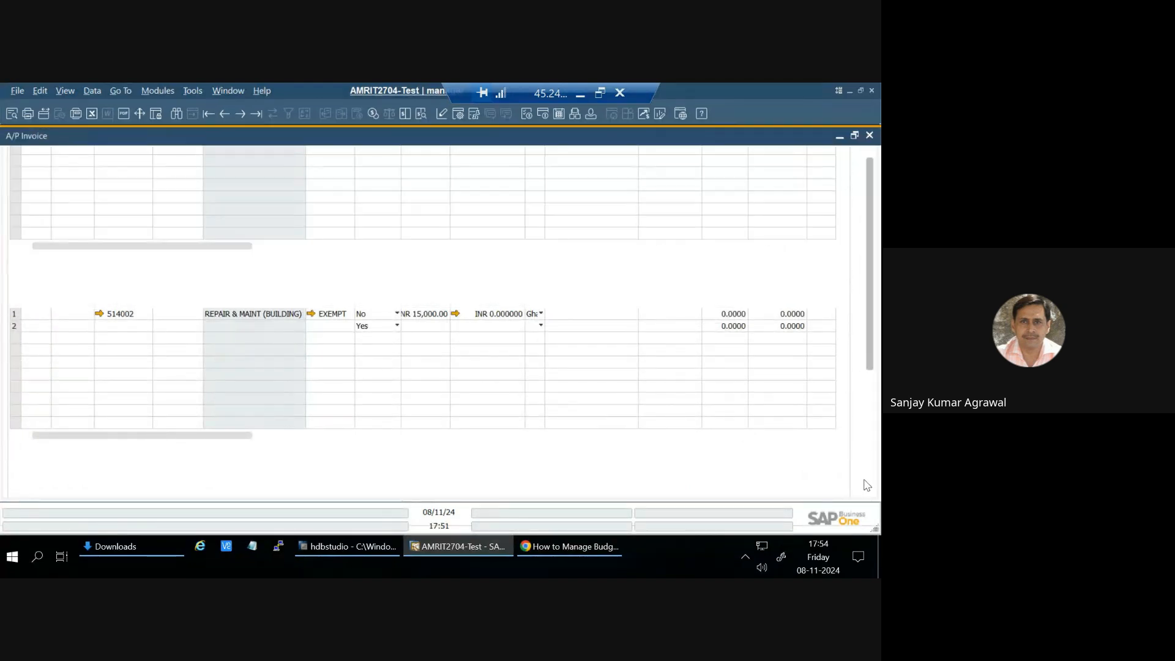
pyautogui.click(39, 481)
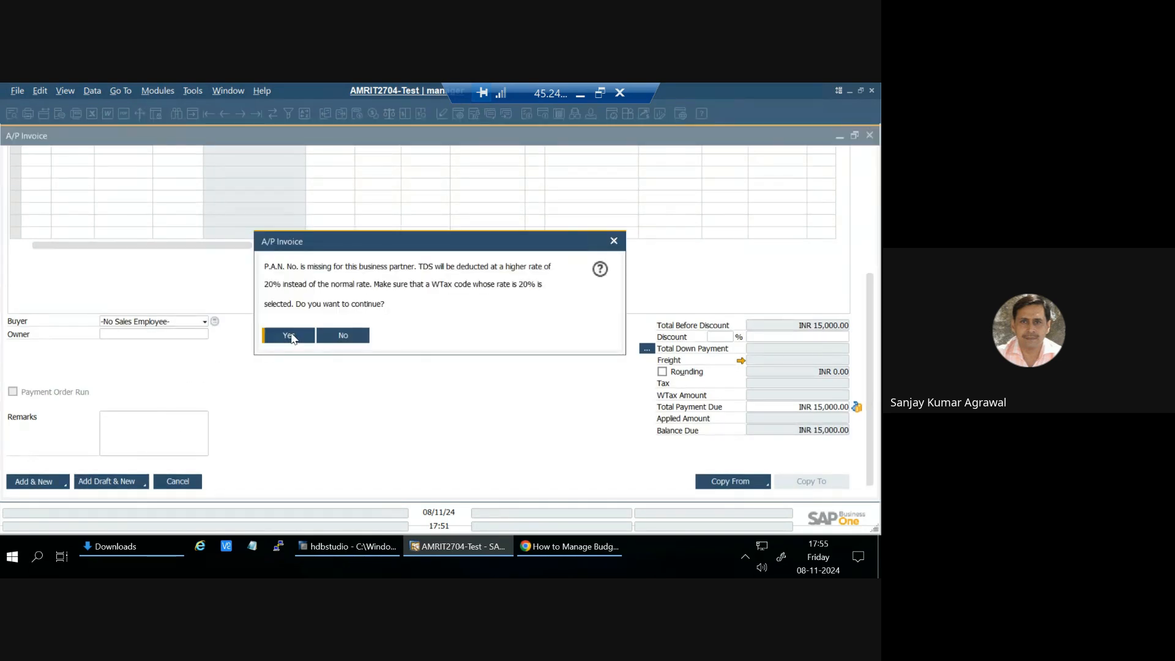
pyautogui.click(289, 335)
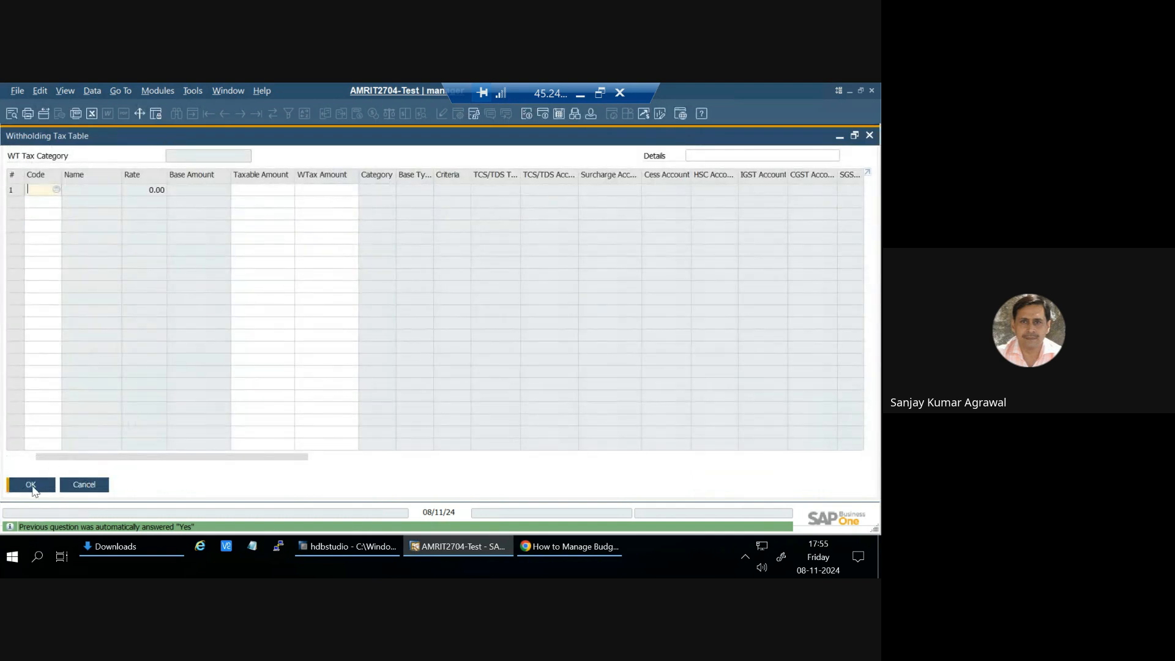
pyautogui.click(30, 485)
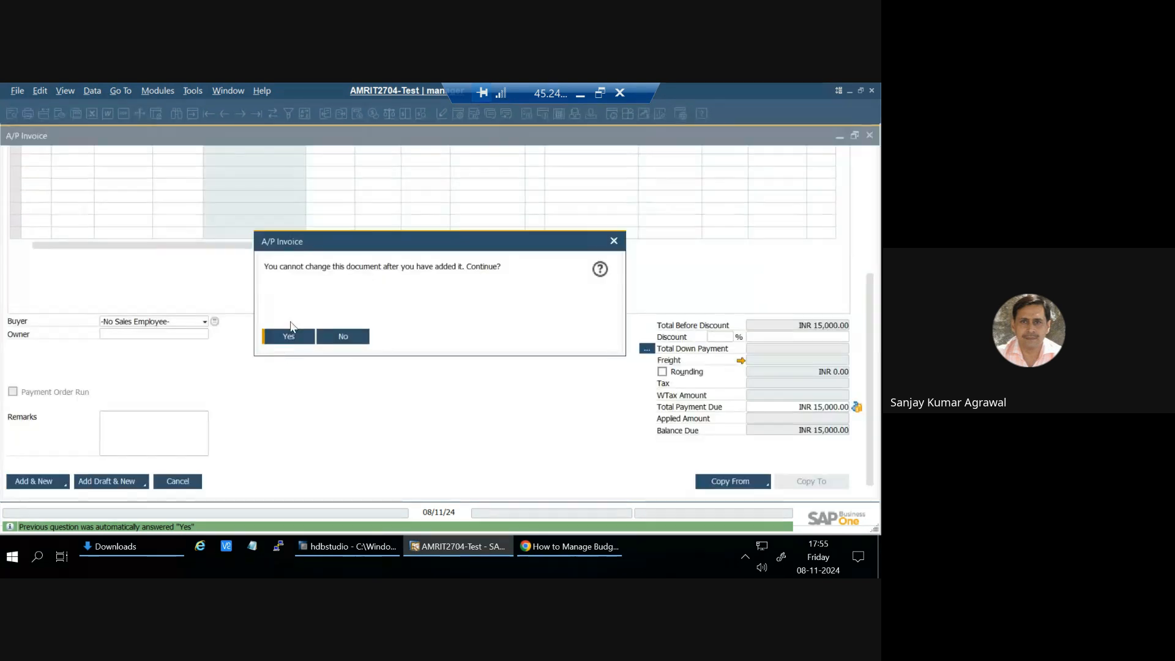
pyautogui.click(288, 336)
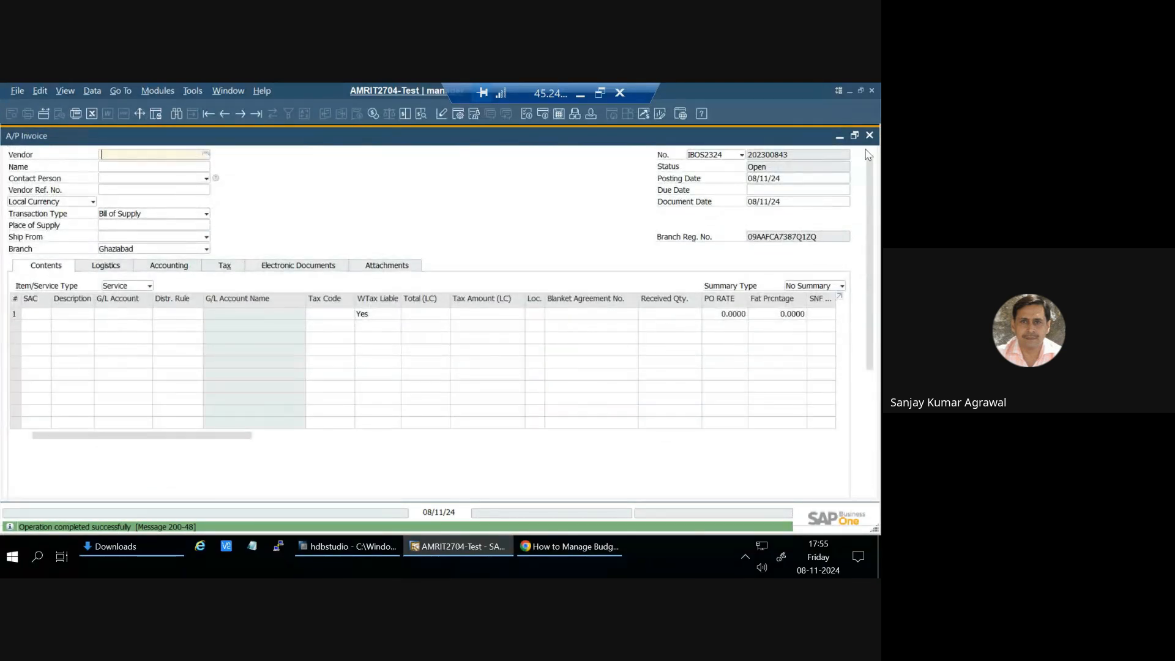
pyautogui.click(870, 136)
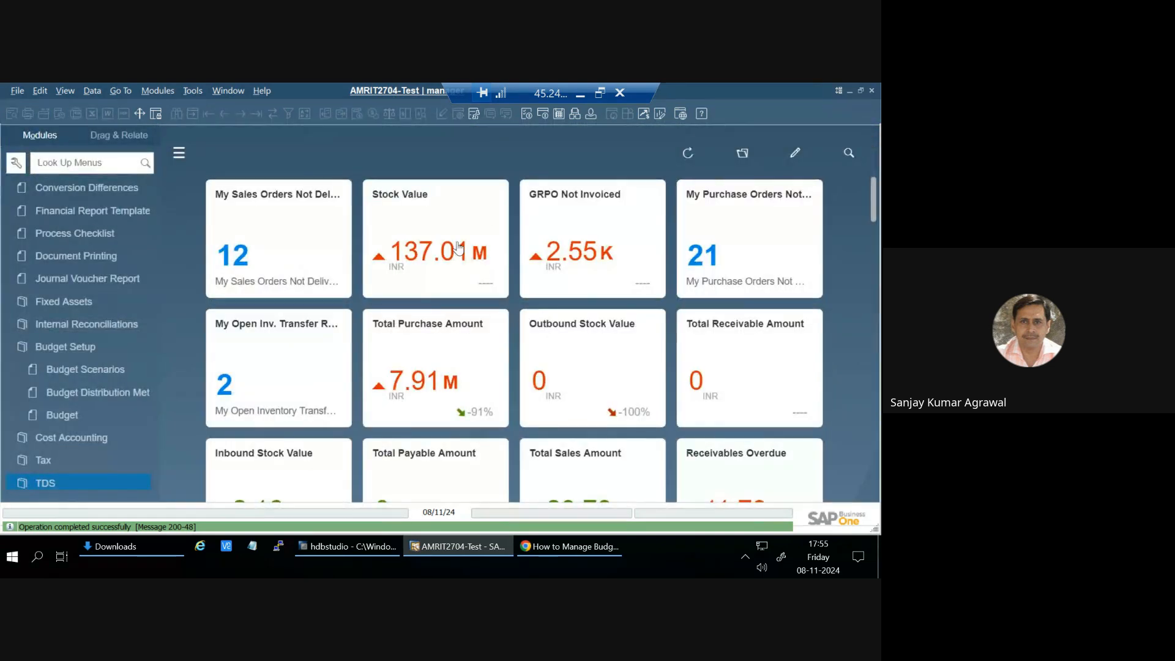
# Step: Compare the budgeted and actual amounts of account 514002 in scenario 2425-01/04/24, and close the budget windows
pyautogui.click(62, 416)
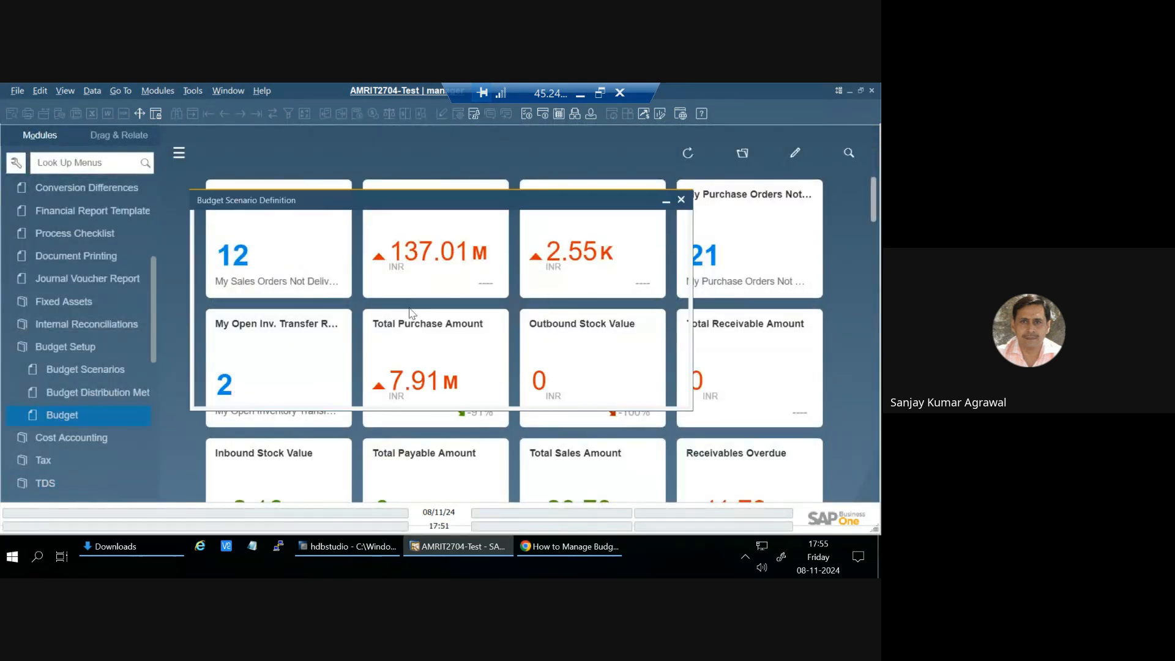
pyautogui.click(221, 386)
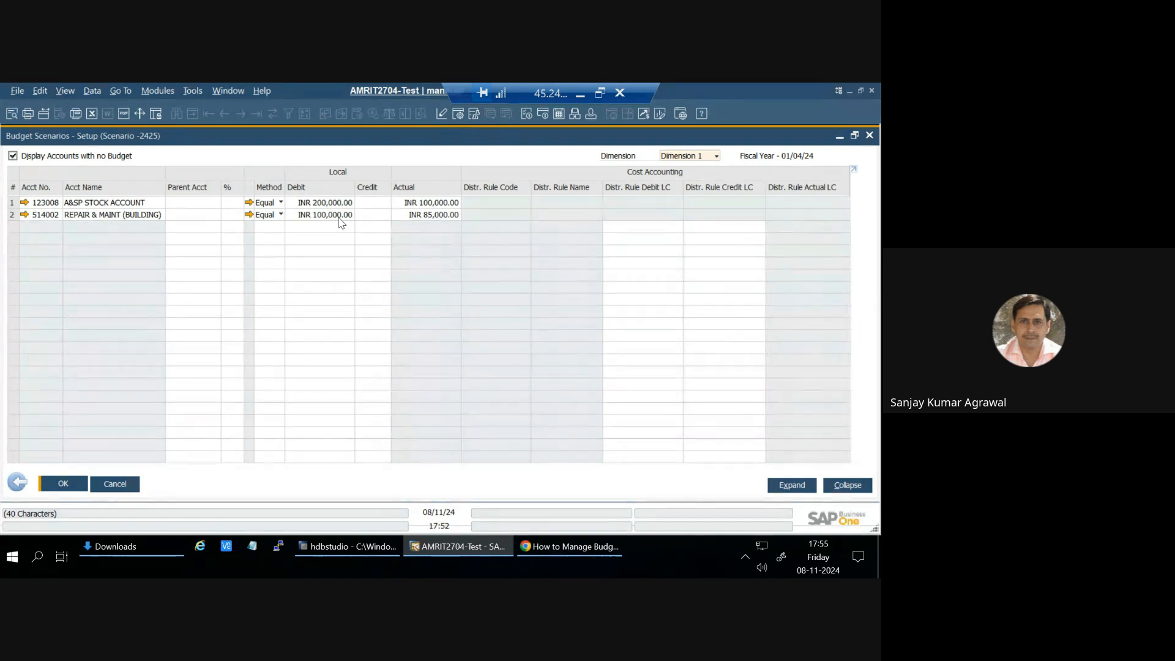
pyautogui.click(869, 136)
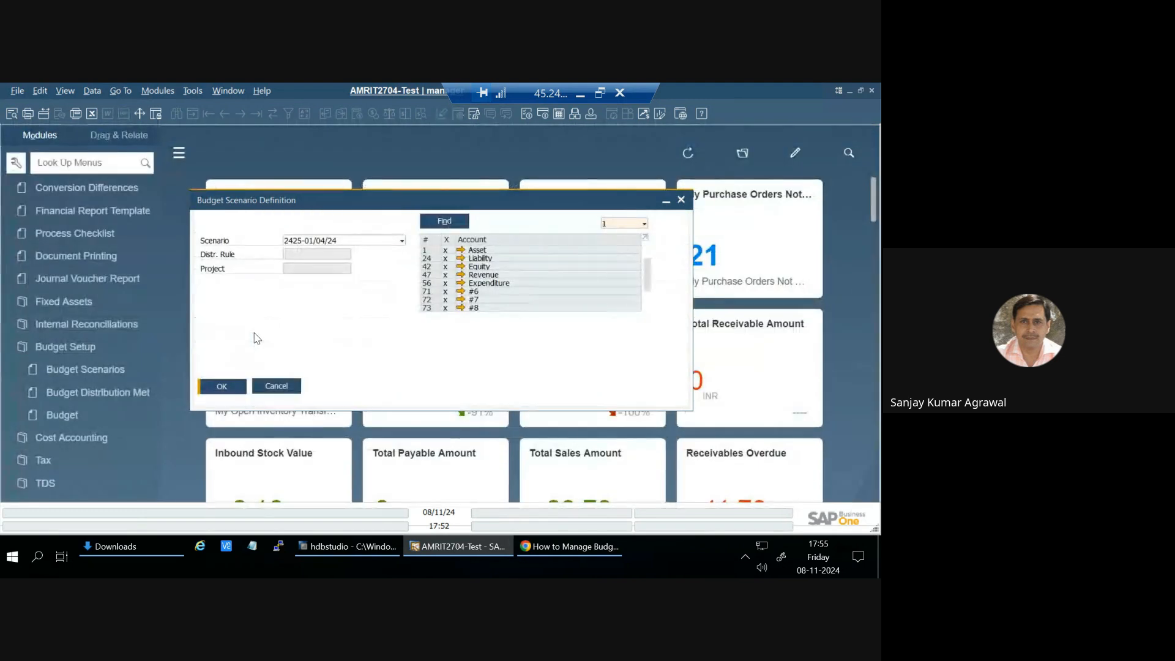
pyautogui.click(277, 386)
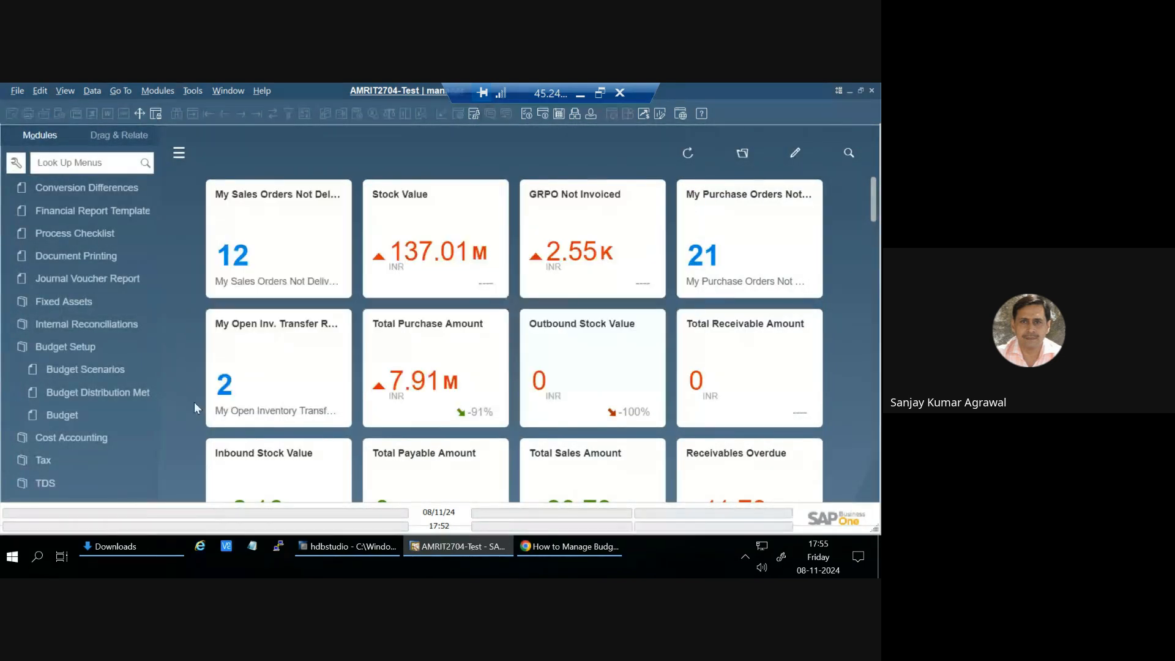
# Step: Run the annual Budget Report from the financial reports for scenario 2425, dated 01/04/24 to 31/03/25, in local currency
pyautogui.scroll(-3, 129, 444)
pyautogui.scroll(-1, 127, 444)
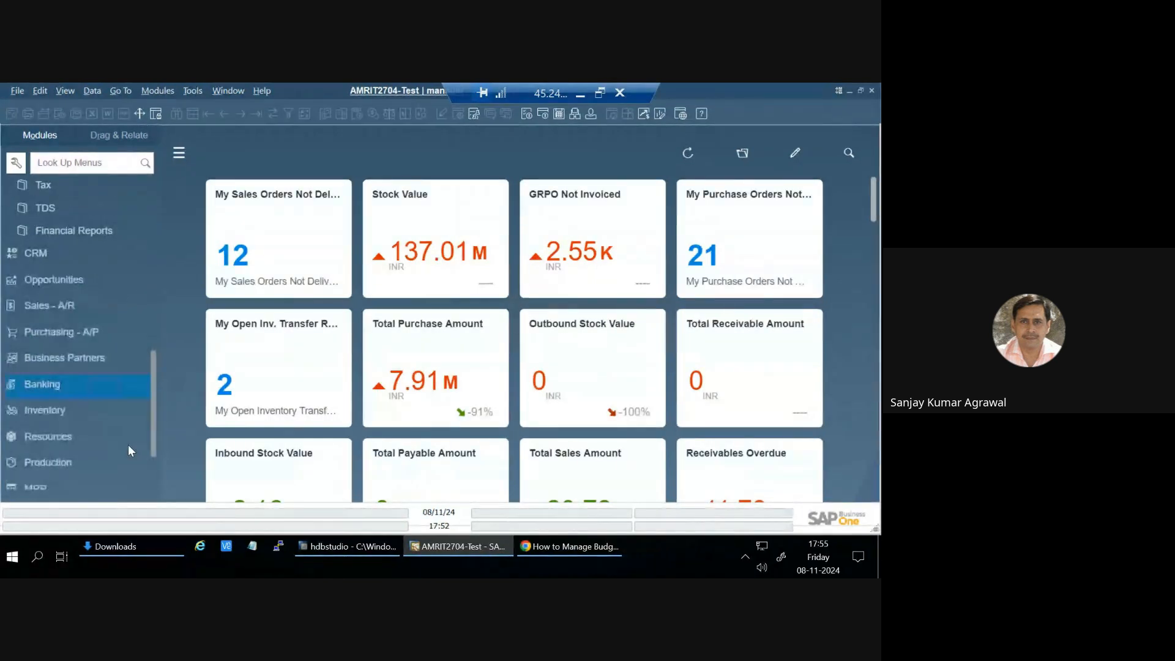
pyautogui.click(69, 229)
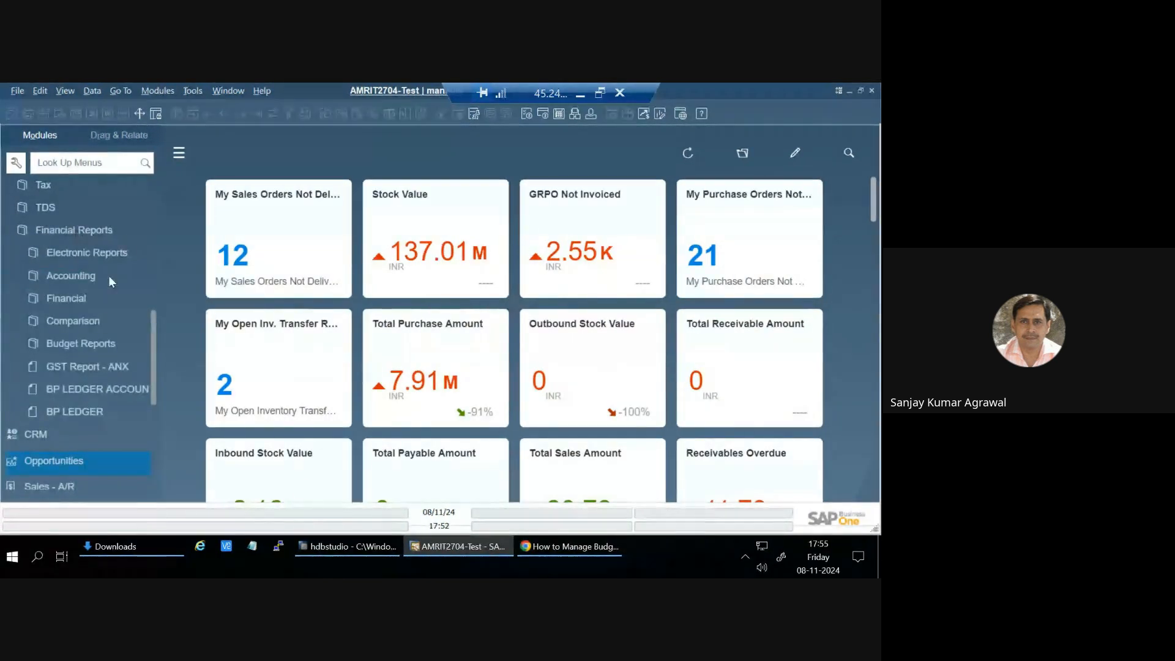
pyautogui.click(82, 340)
pyautogui.click(85, 366)
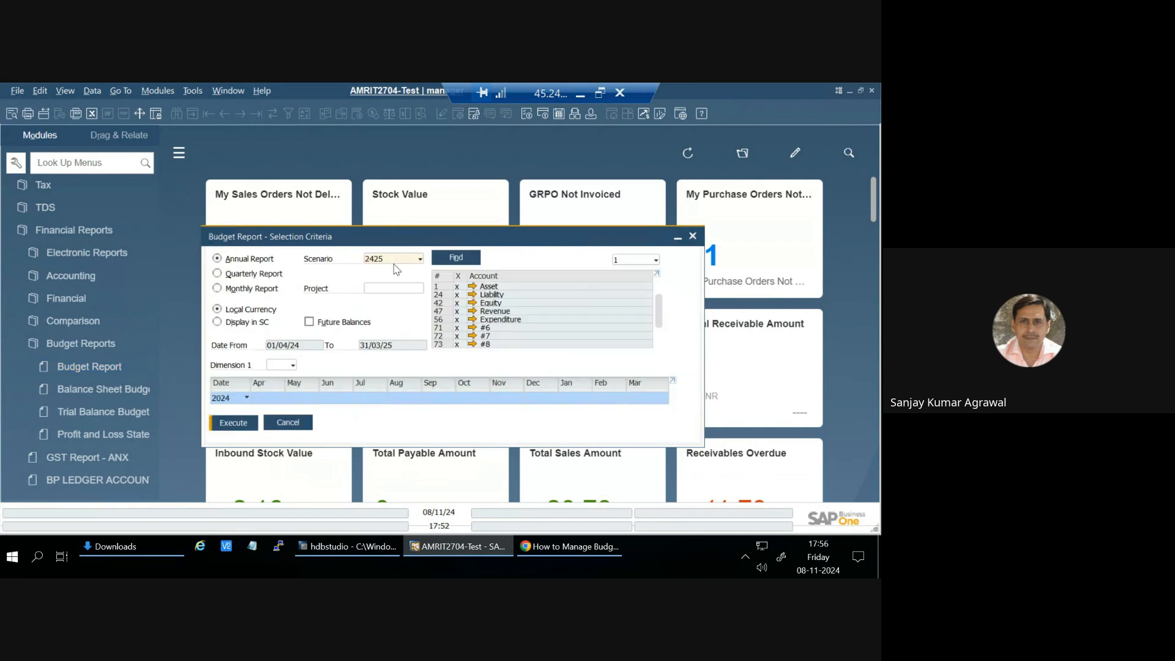
pyautogui.click(235, 424)
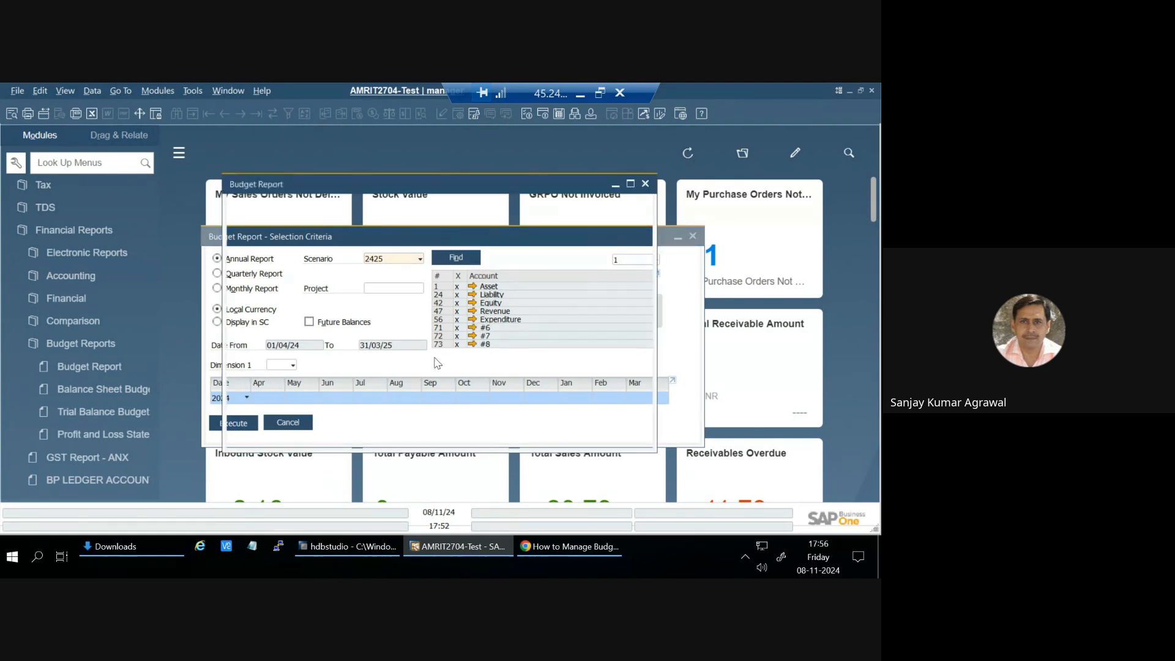
# Step: Examine the maximized Budget Report at account level 5, and close the report and its selection criteria
pyautogui.click(630, 184)
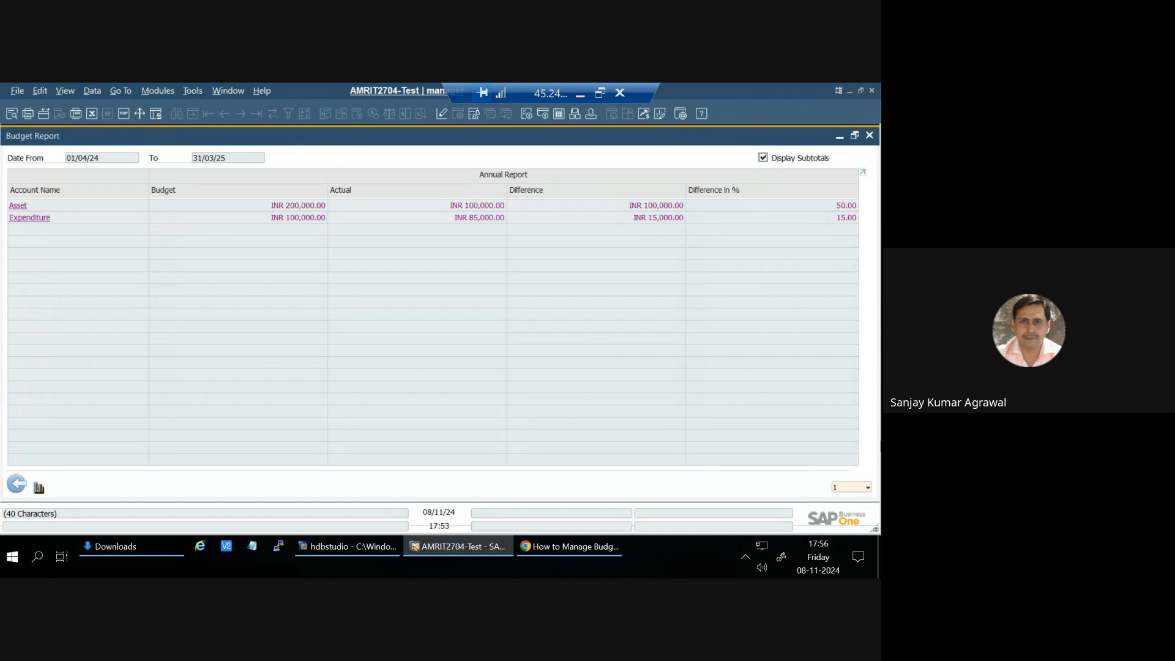
pyautogui.click(853, 490)
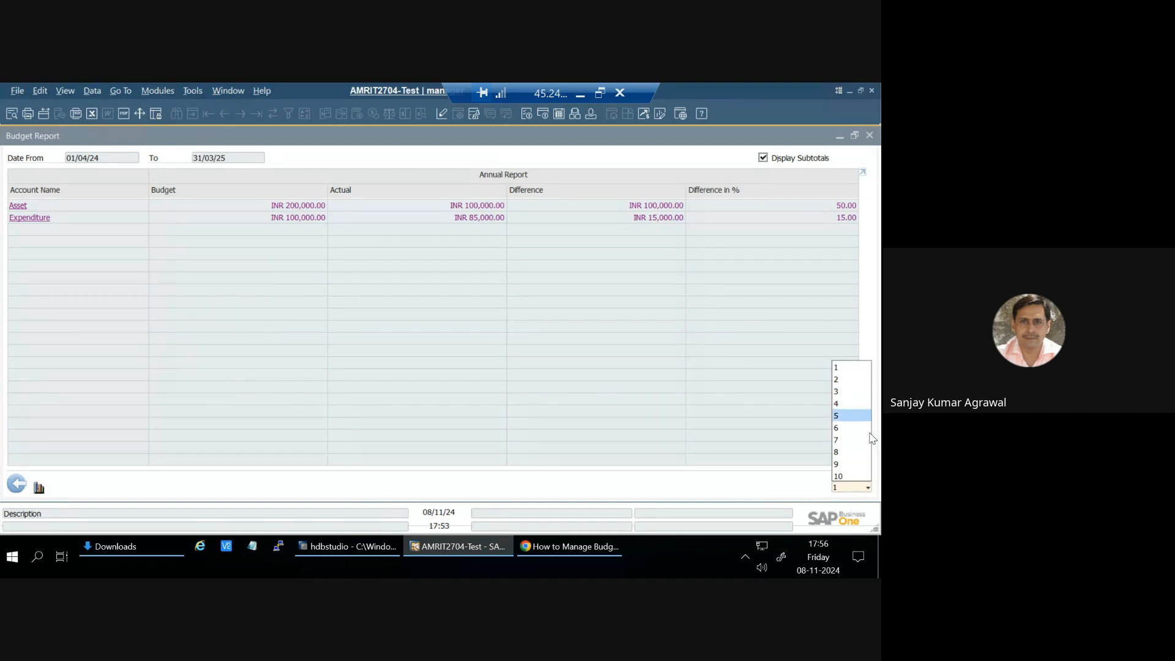
pyautogui.click(849, 417)
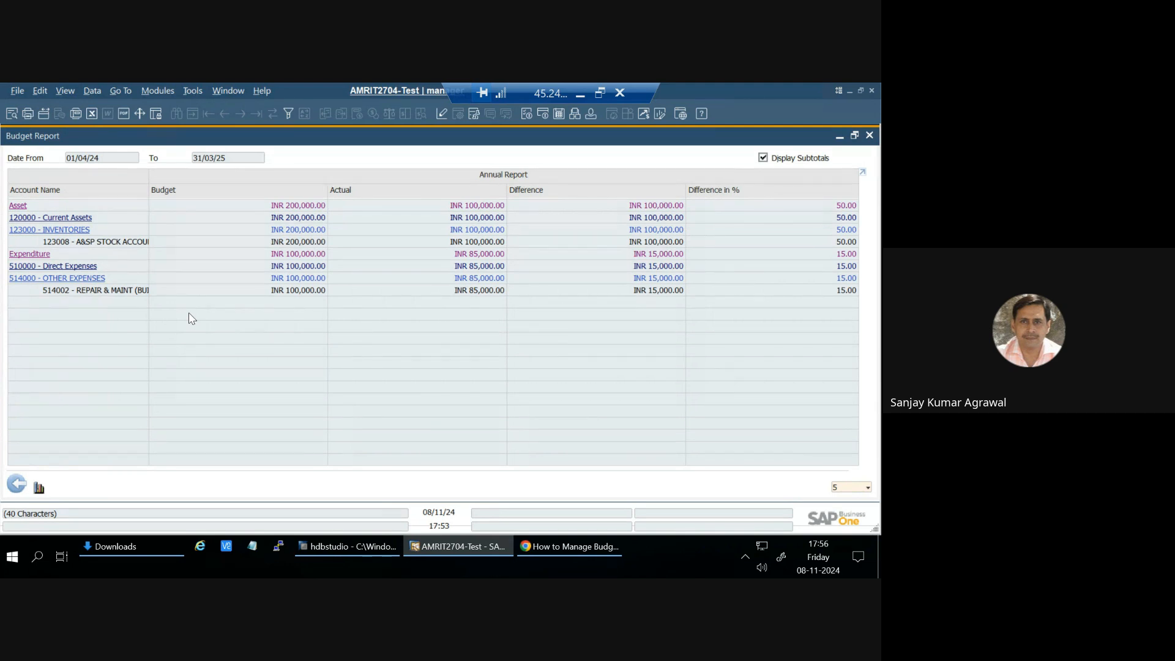
pyautogui.click(17, 485)
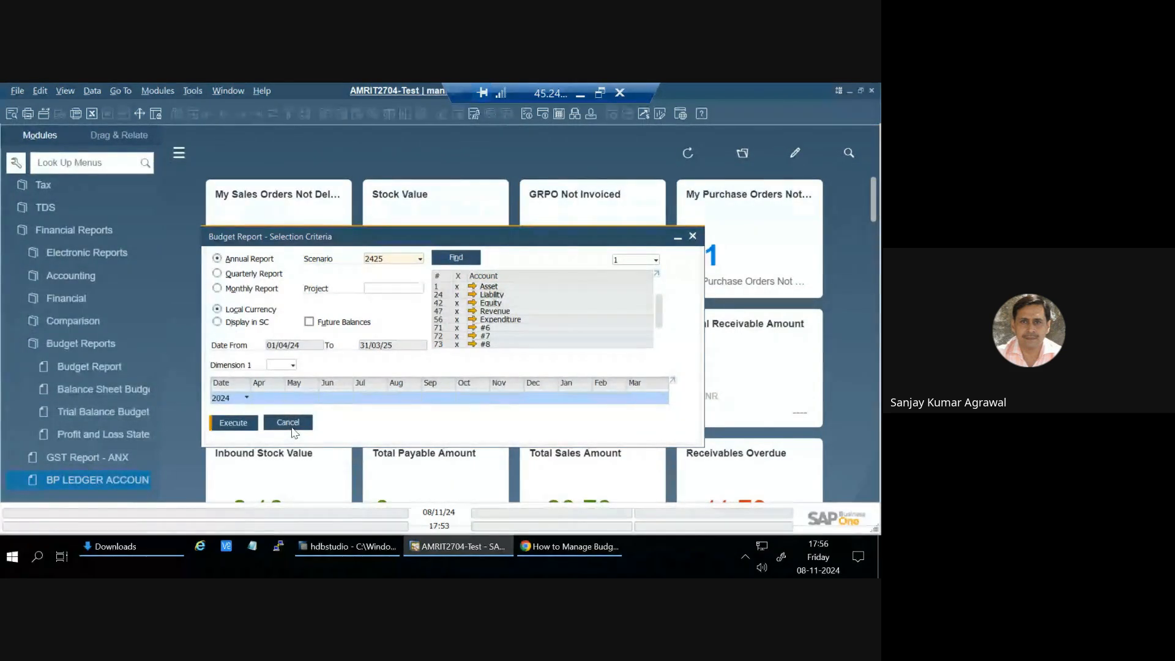
pyautogui.click(292, 430)
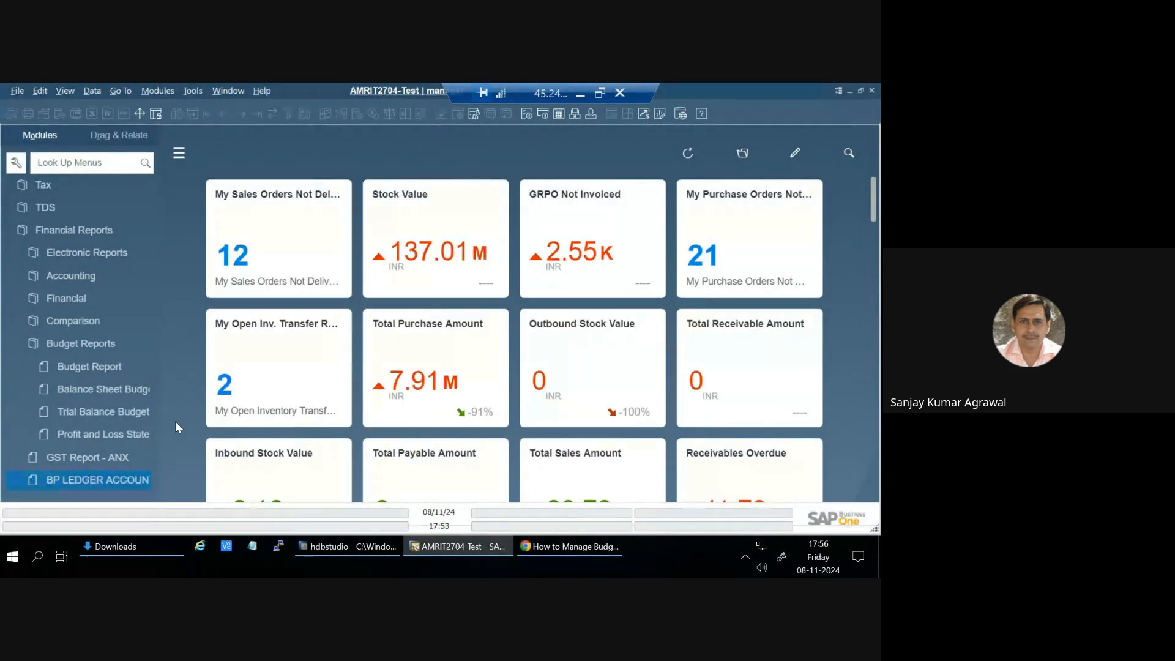
# Step: Run the annual Balance Sheet Budget Report for scenario 2425 to 31/03/25, review it maximized, and close it, collapsing the Financials module
pyautogui.click(67, 393)
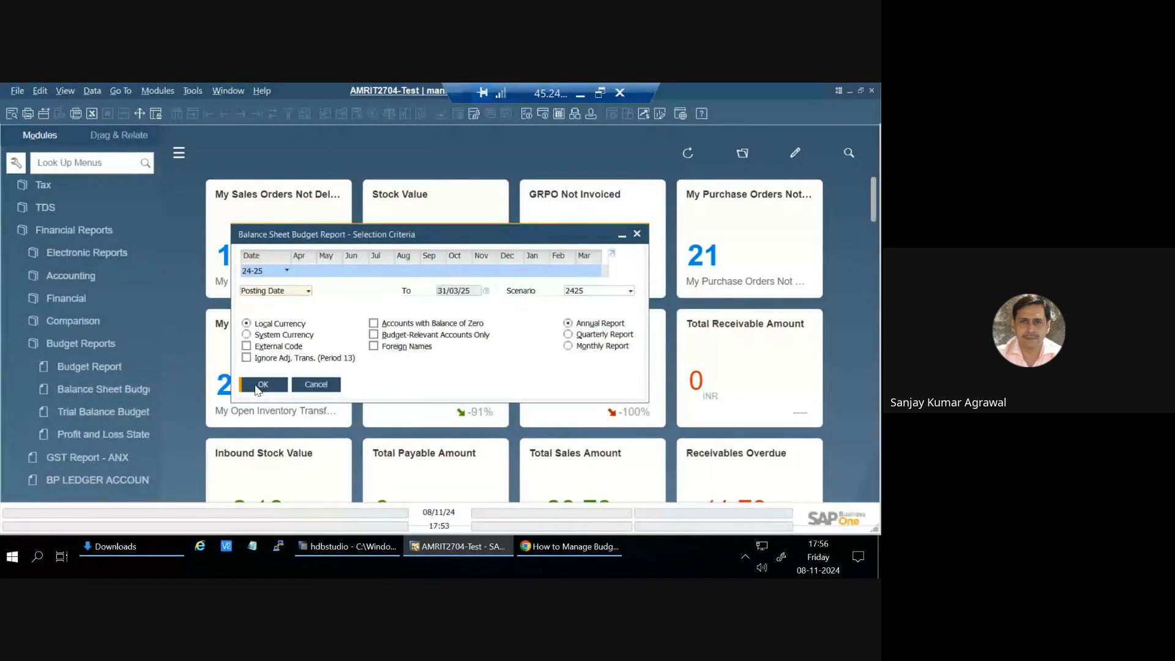
pyautogui.click(257, 387)
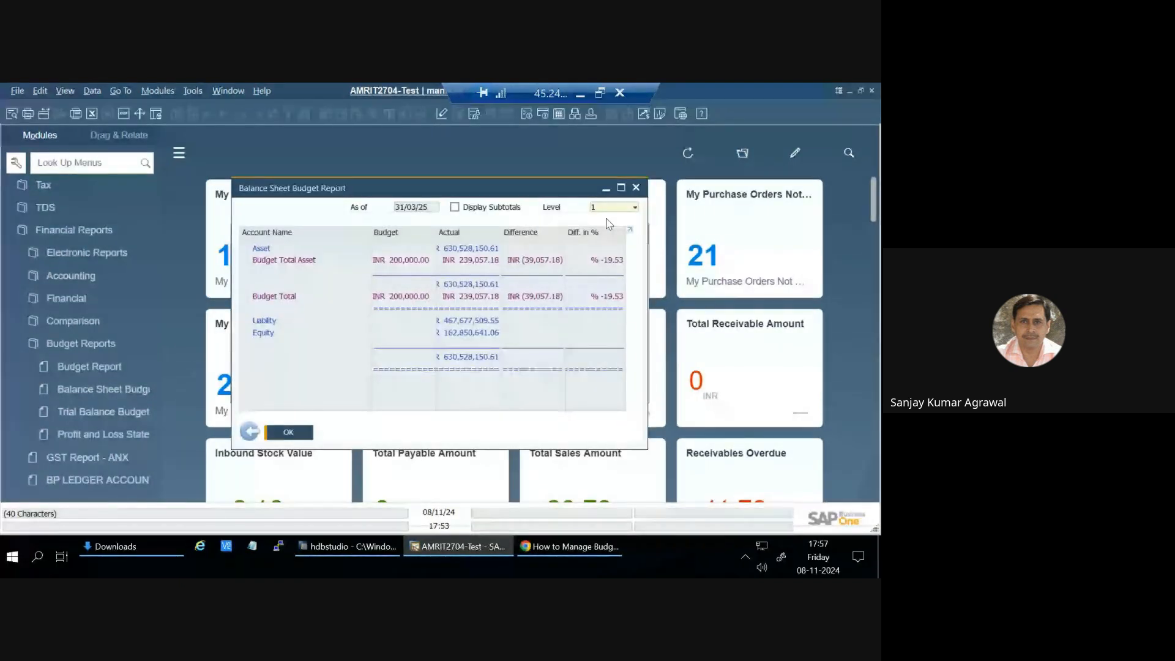
pyautogui.click(621, 188)
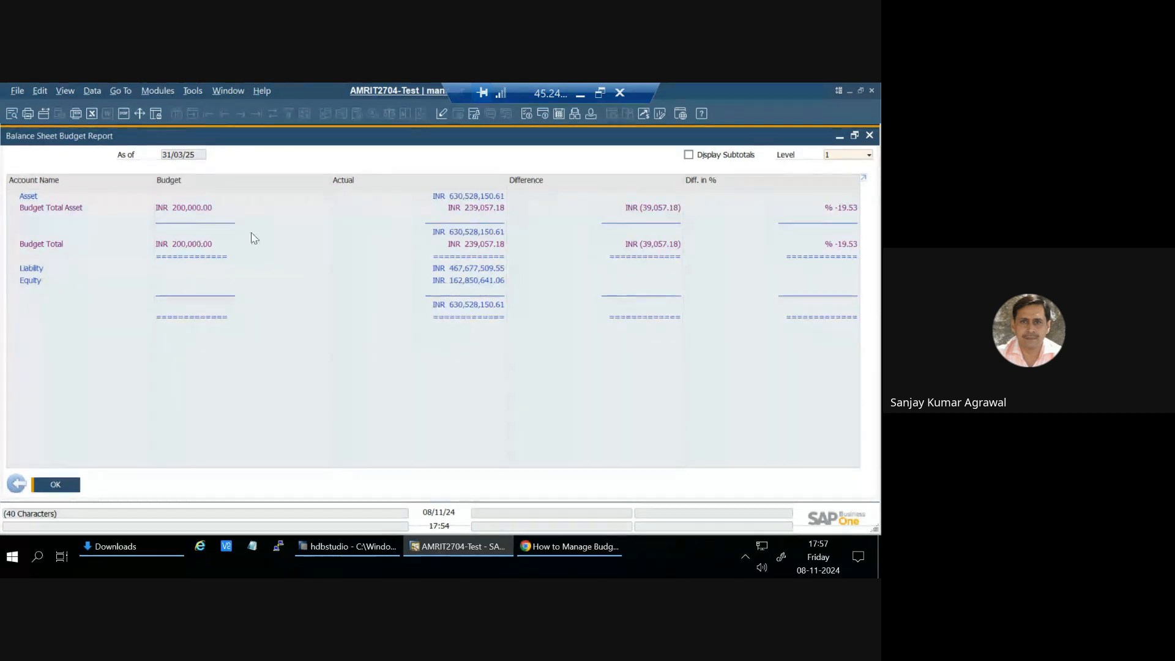
pyautogui.click(17, 483)
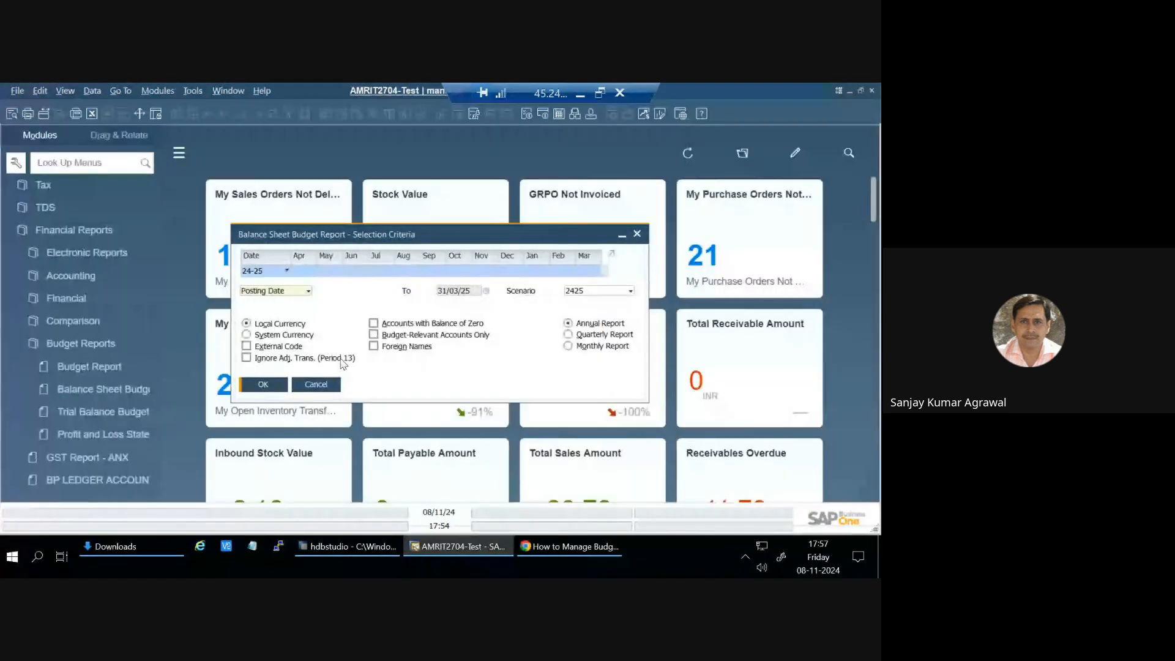
pyautogui.click(328, 392)
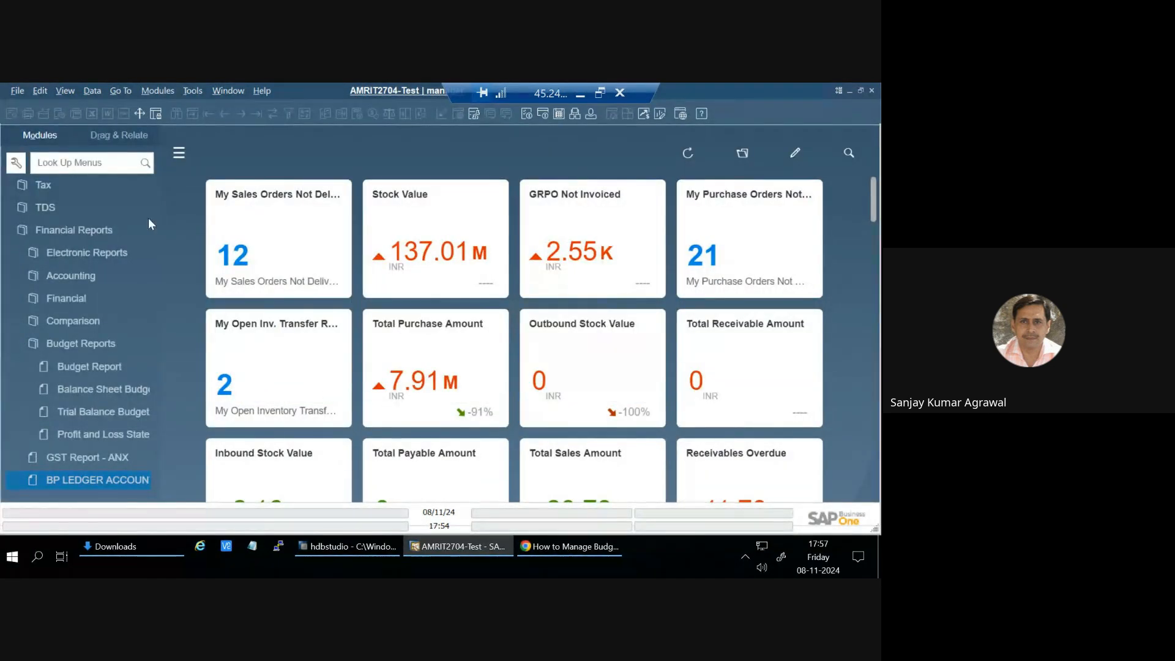
pyautogui.scroll(6, 79, 208)
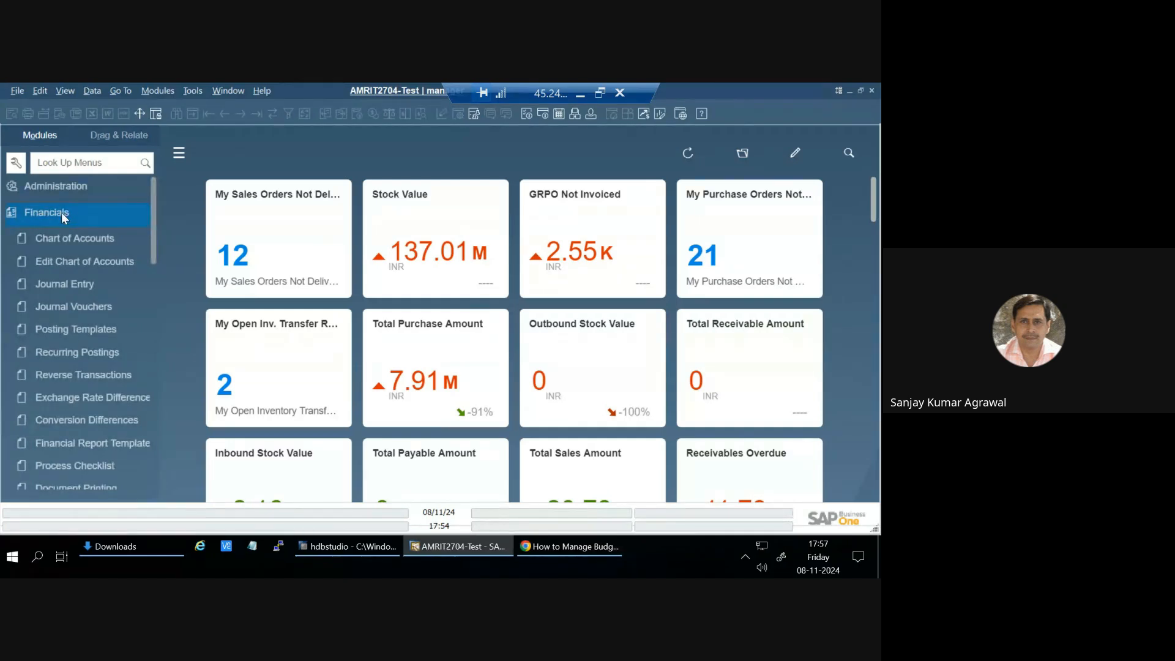
pyautogui.click(62, 211)
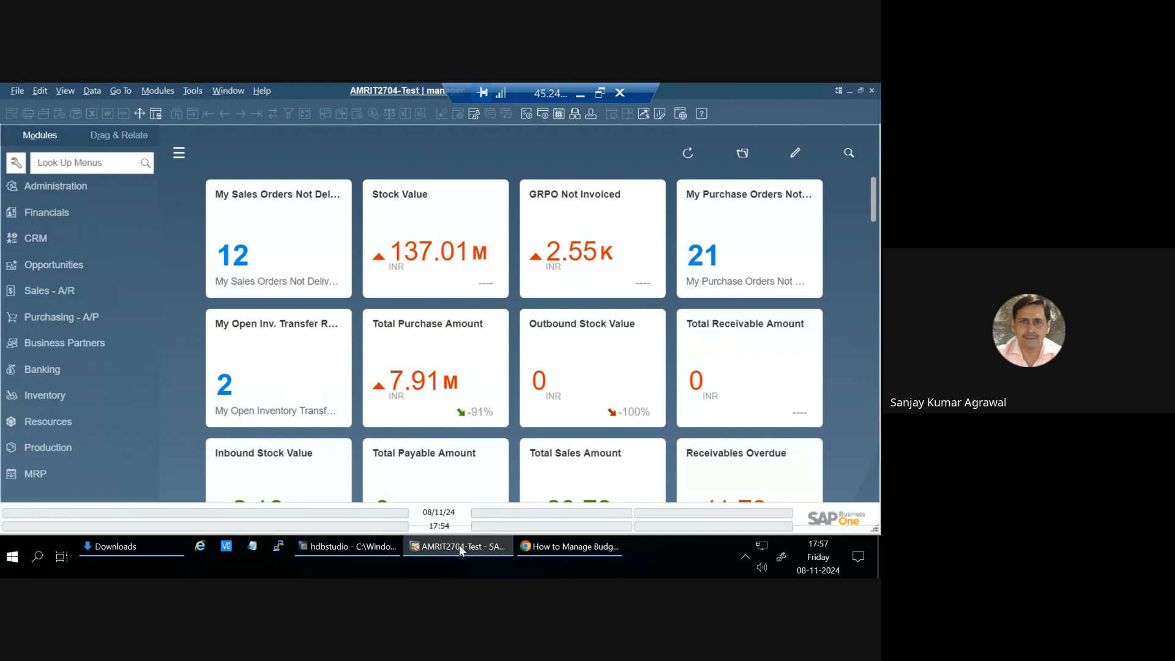
# Step: Switch to the Google Meet call in Chrome and stop the meeting recording
pyautogui.click(578, 97)
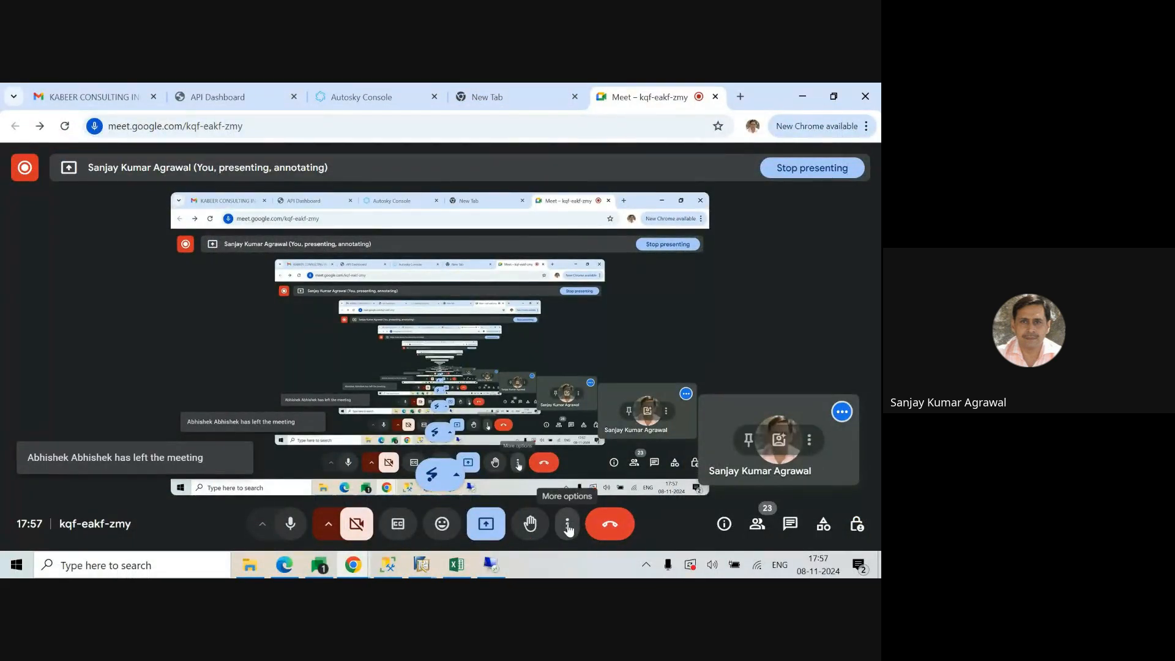
pyautogui.click(568, 527)
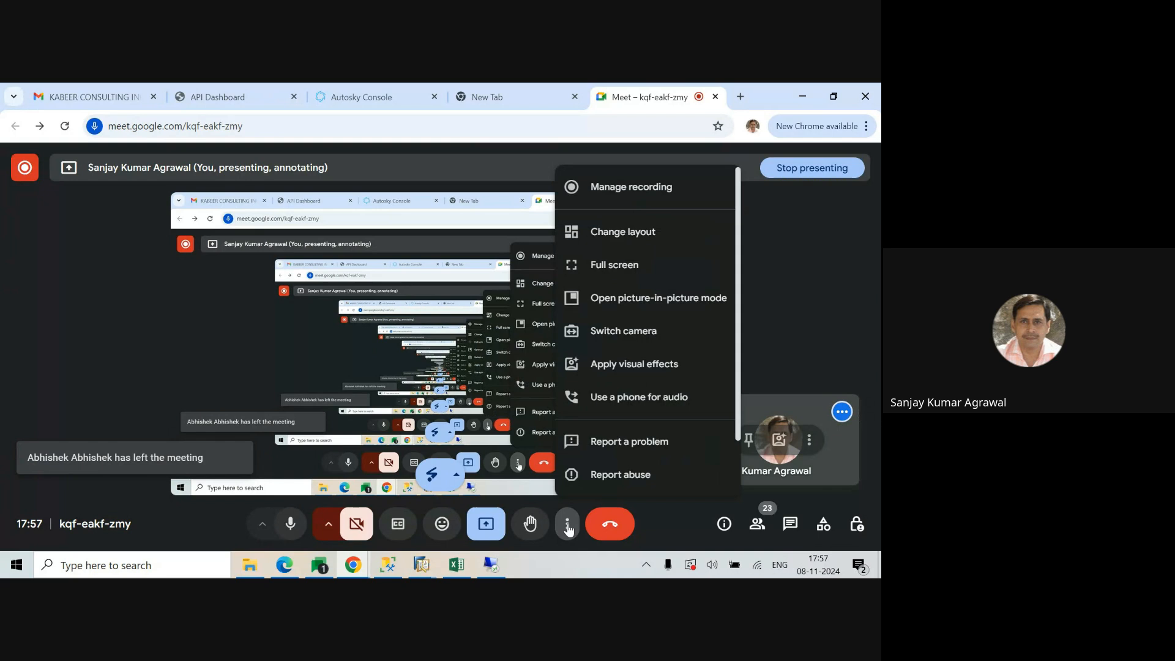
pyautogui.click(617, 194)
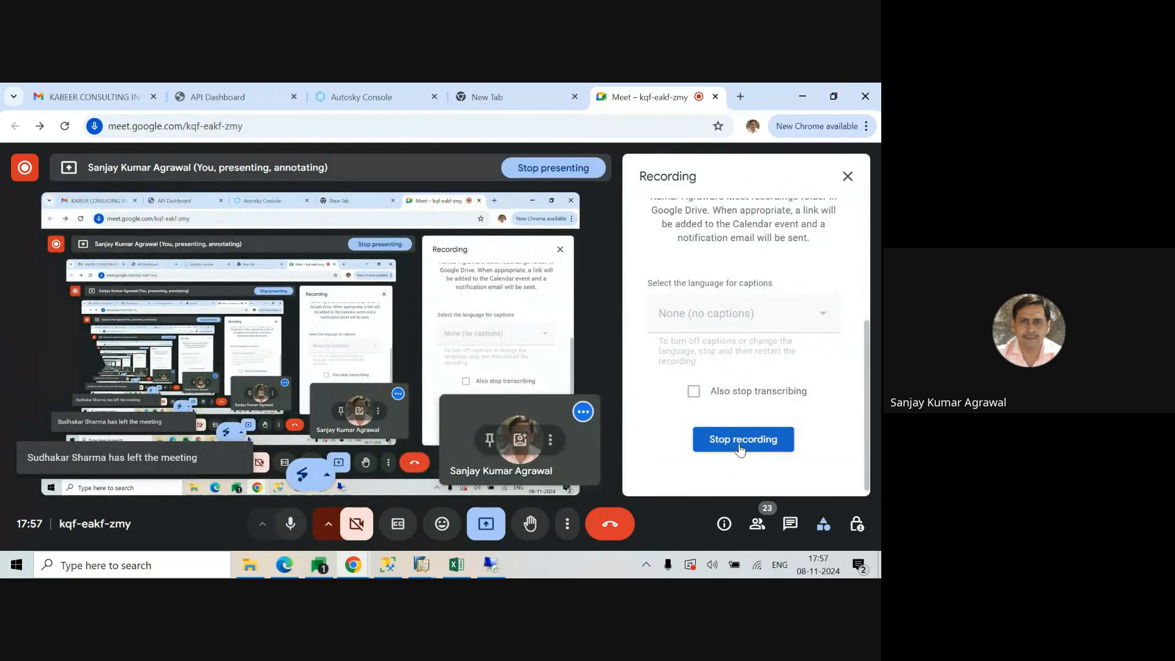
pyautogui.click(740, 445)
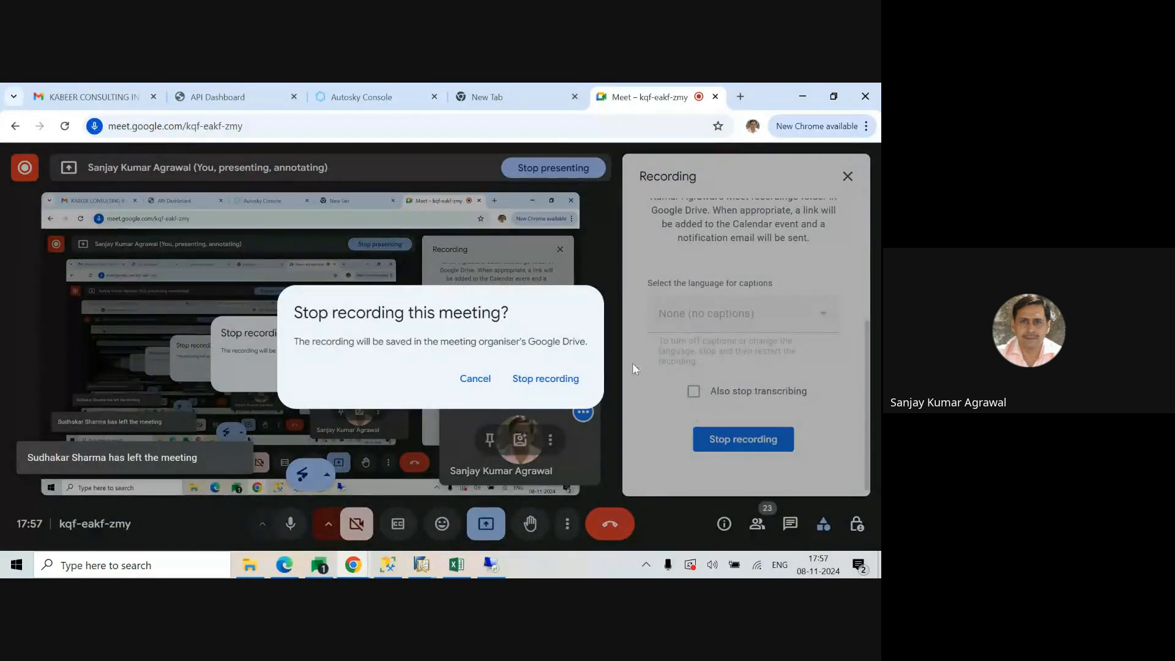